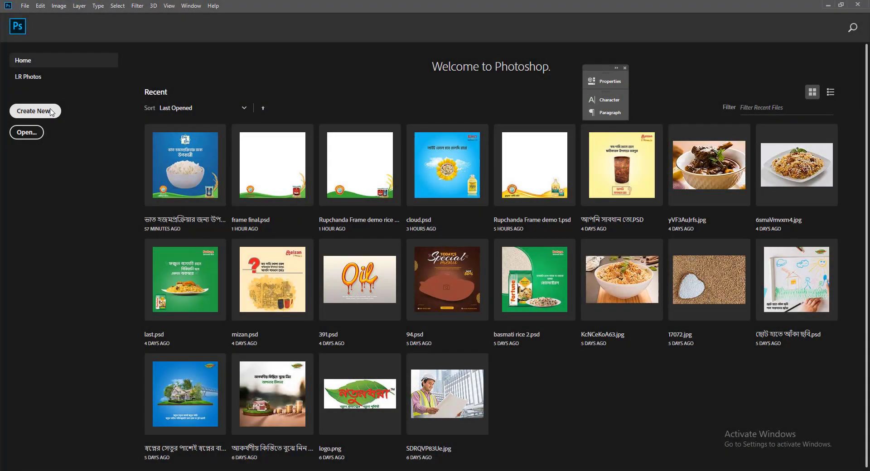
Step: Create a blank 2000 × 2000 px, 300 ppi document from the default preset
click(52, 113)
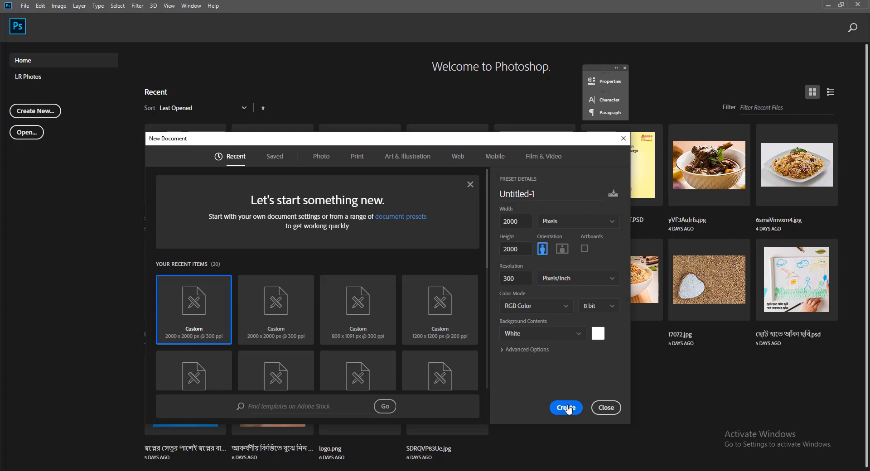
click(568, 408)
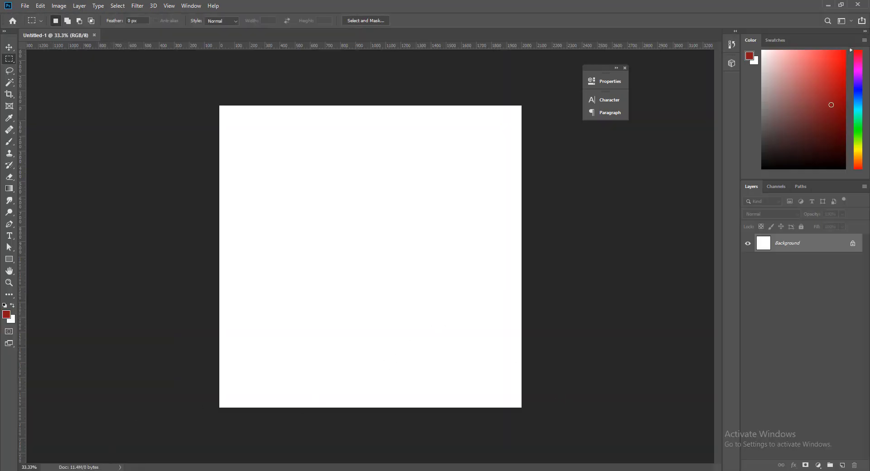
click(85, 470)
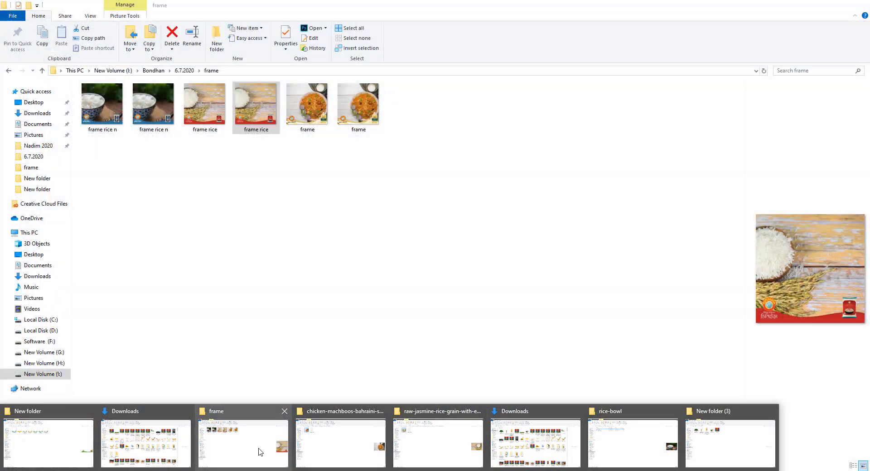
Step: Drag the floating island JPG from 'New folder (3)' into Photoshop to open it
click(710, 448)
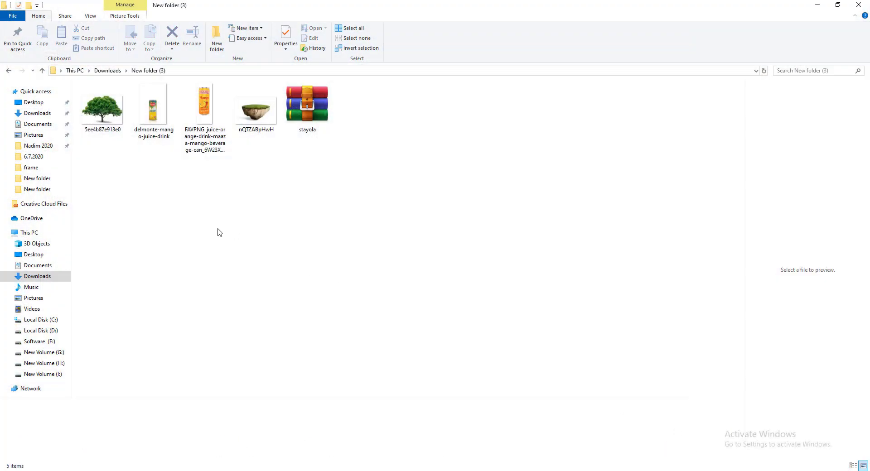
mouse_move(256, 109)
mouse_down()
mouse_move(183, 470)
mouse_move(420, 433)
mouse_up()
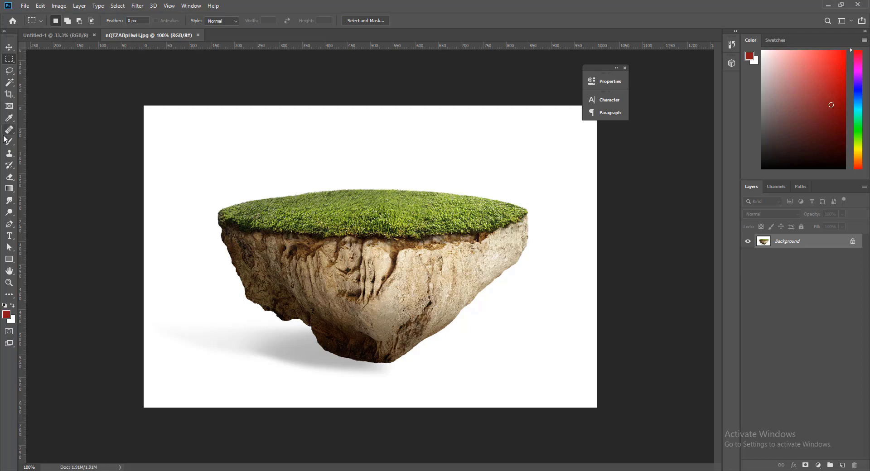
Step: Select the white background around the island with the Magic Wand
click(9, 82)
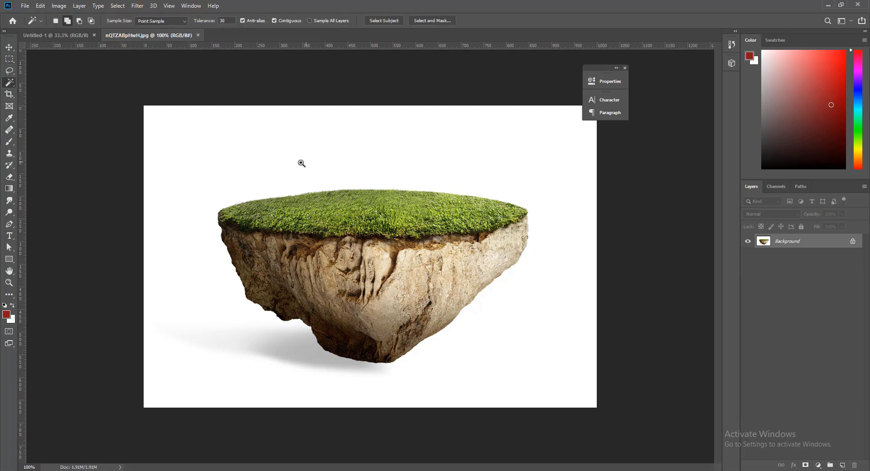
scroll(254, 196, up, 5)
scroll(254, 196, down, 3)
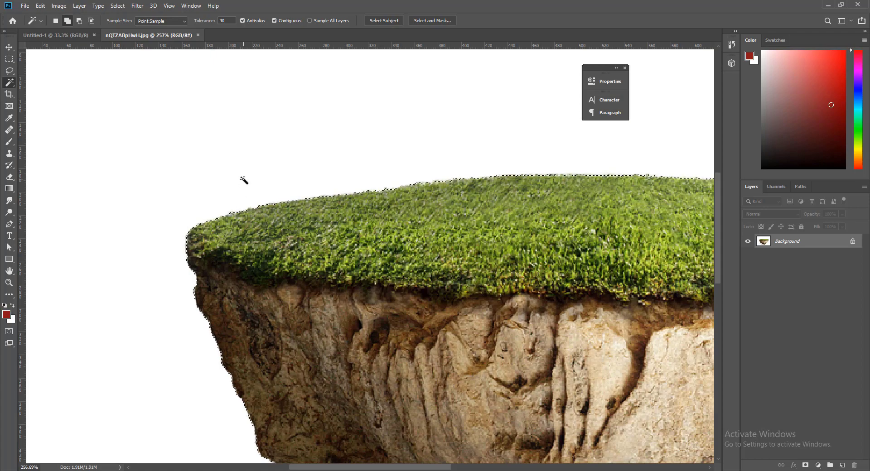
scroll(473, 240, up, 1)
scroll(474, 240, up, 1)
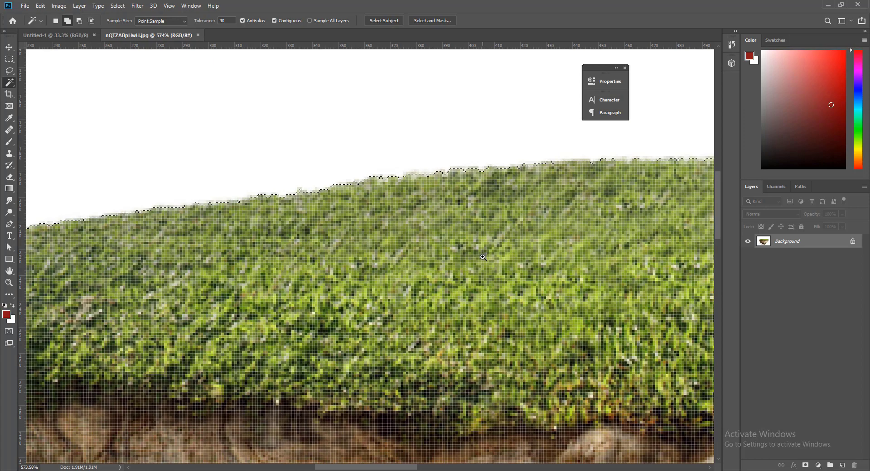
scroll(427, 225, down, 5)
scroll(356, 421, up, 1)
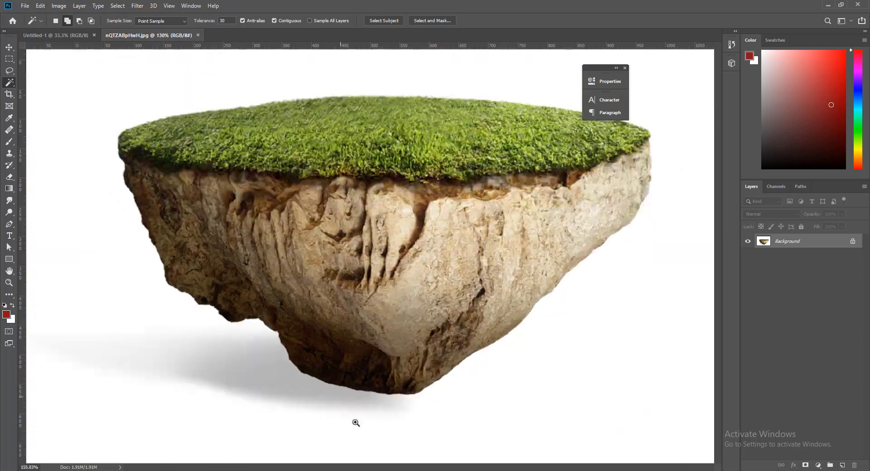
scroll(416, 395, up, 3)
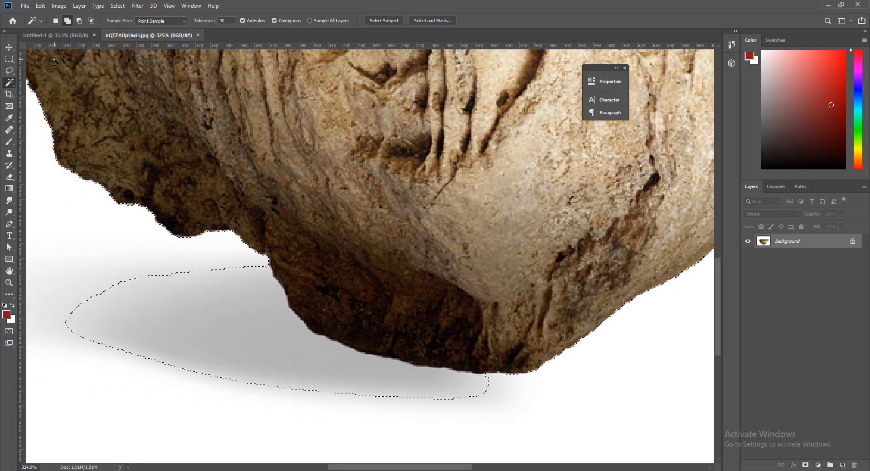
Step: Subtract the island's cast shadow from the selection with an enlarged Quick Selection brush
right_click(9, 82)
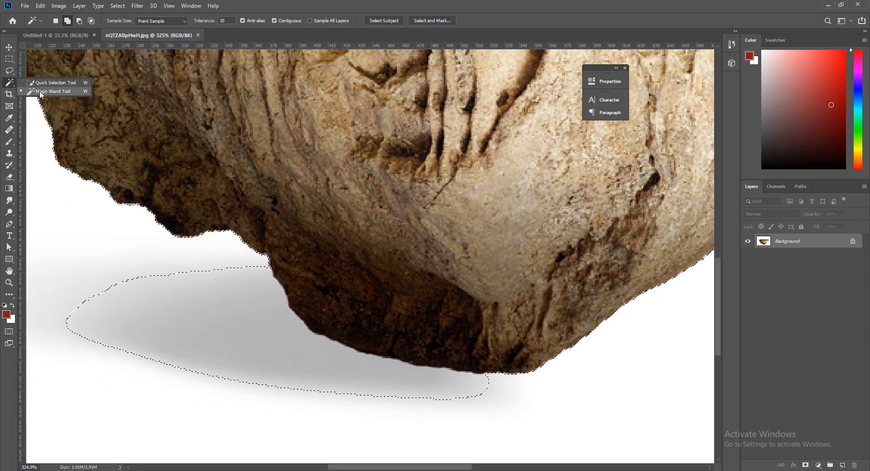
click(41, 91)
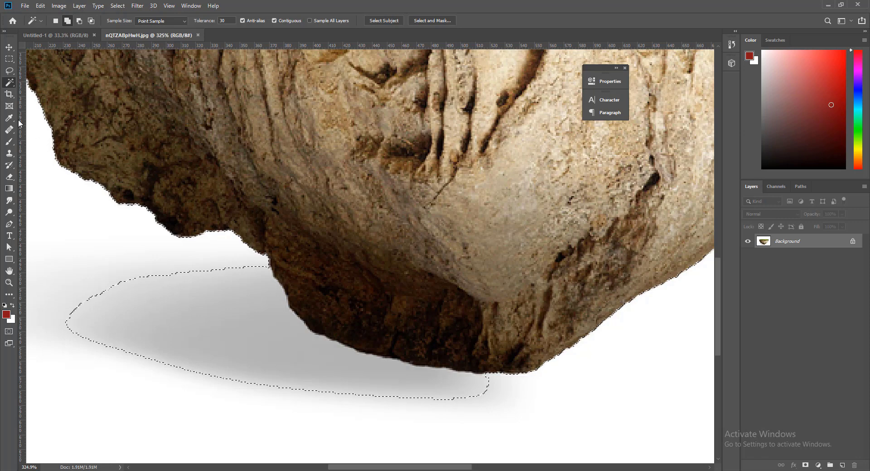
right_click(9, 82)
click(50, 83)
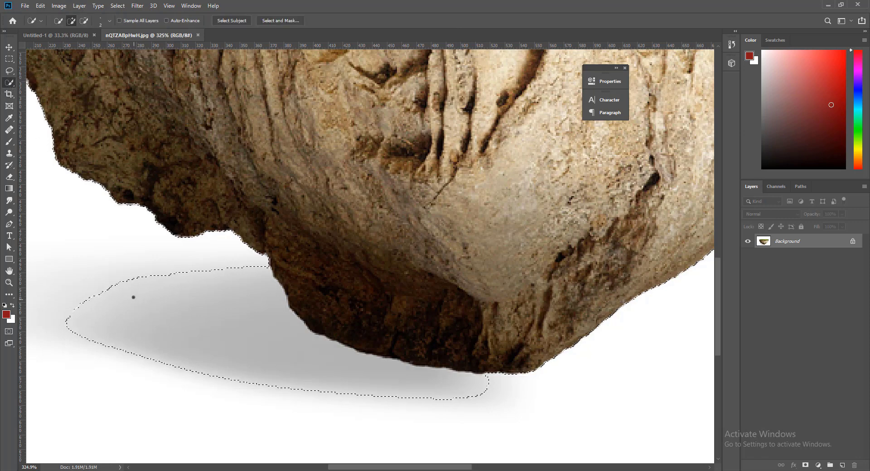
key(bracketright)
key(bracketright)
key(bracketright)
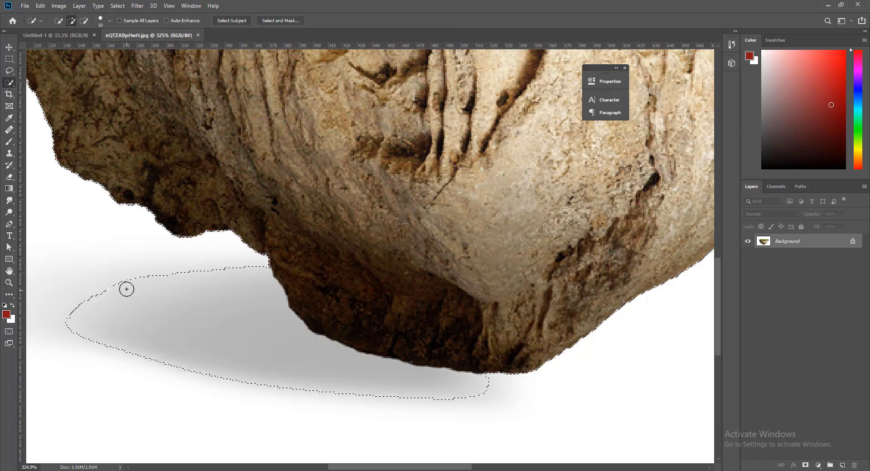
alt+click(135, 292)
mouse_move(136, 292)
mouse_down()
mouse_move(161, 299)
mouse_move(292, 381)
mouse_move(355, 399)
mouse_move(461, 403)
mouse_move(132, 355)
mouse_move(80, 310)
mouse_move(79, 334)
mouse_up()
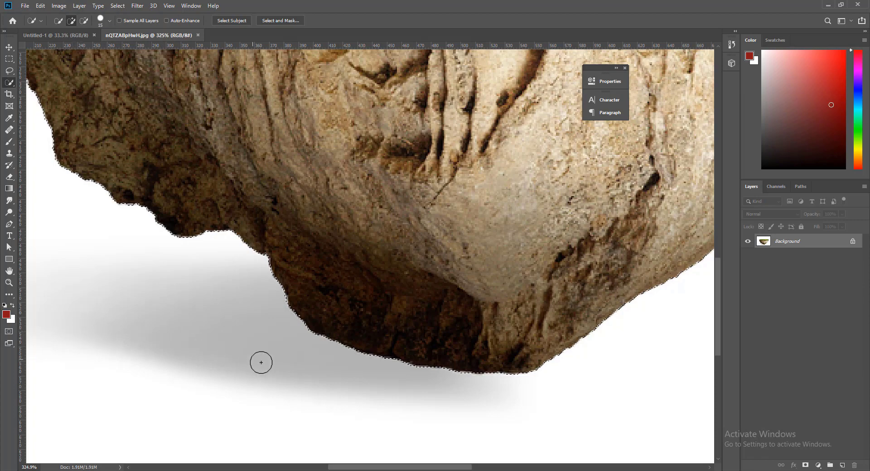
Step: Fit the image on screen and invert the selection so only the island is selected
key(ctrl+0)
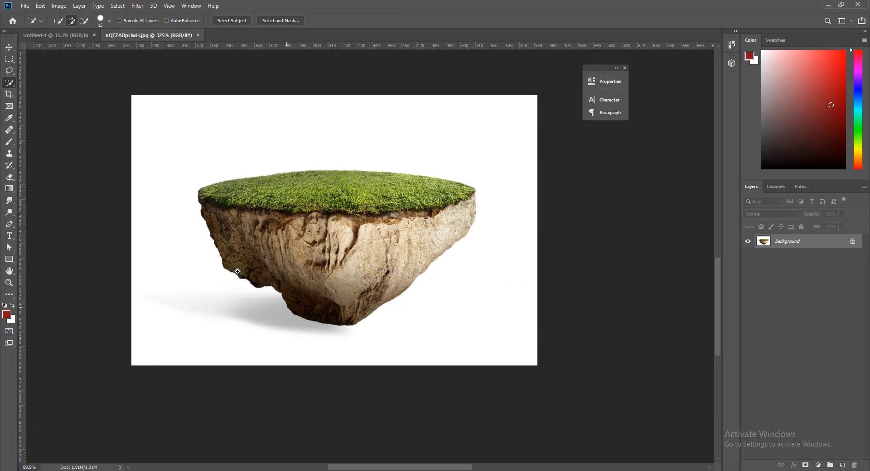
scroll(437, 241, up, 1)
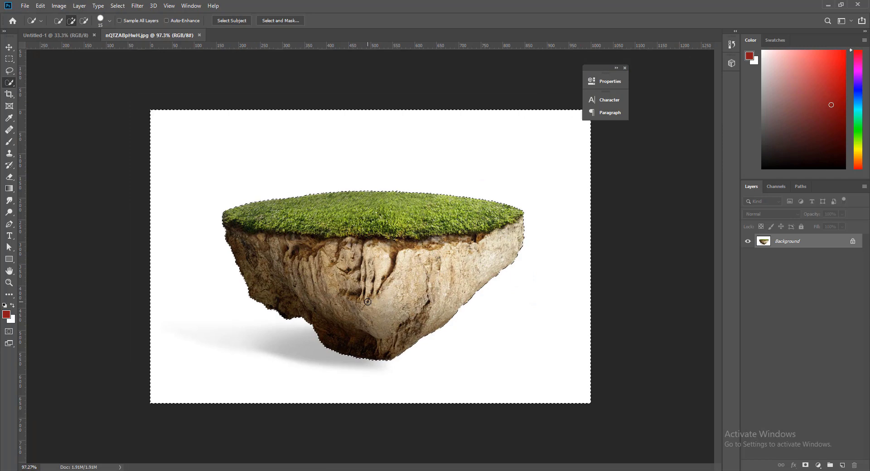
key(ctrl+shift+i)
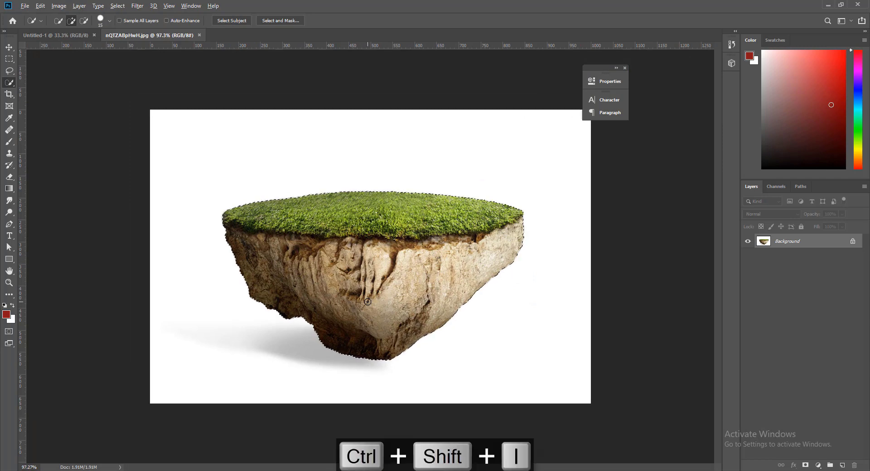
Step: Refine the selection with Smooth 1, Feather 0.5 px, Contrast 2%, output to New Layer with Layer Mask
key(ctrl+alt+r)
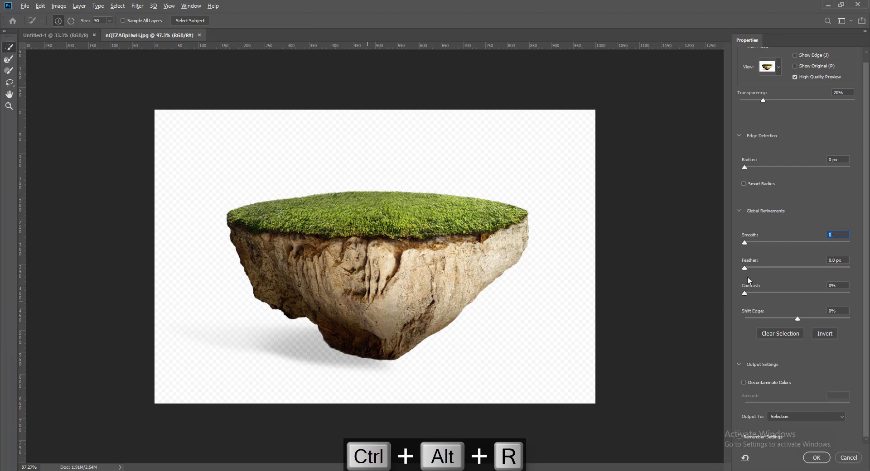
text(4)
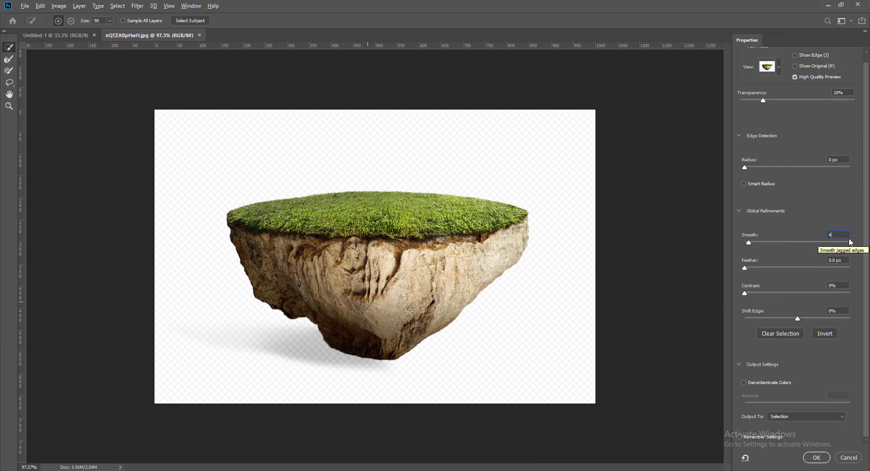
key(Return)
key(Tab)
text(0.5)
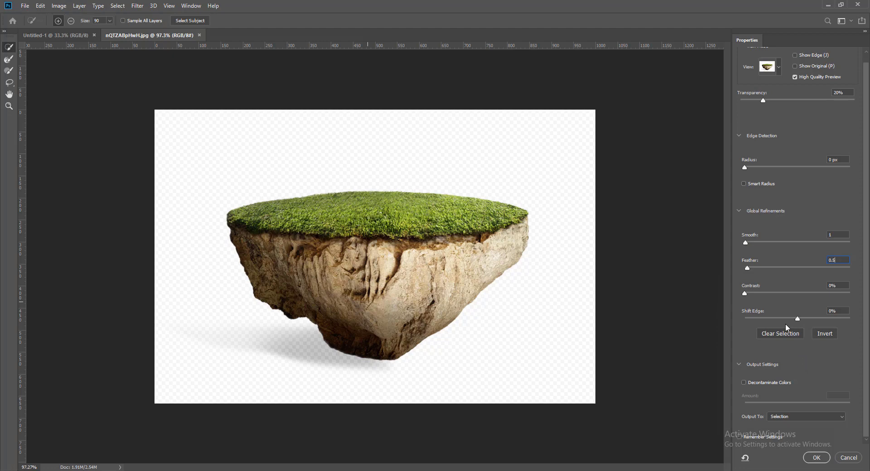
key(Tab)
text(2)
click(779, 416)
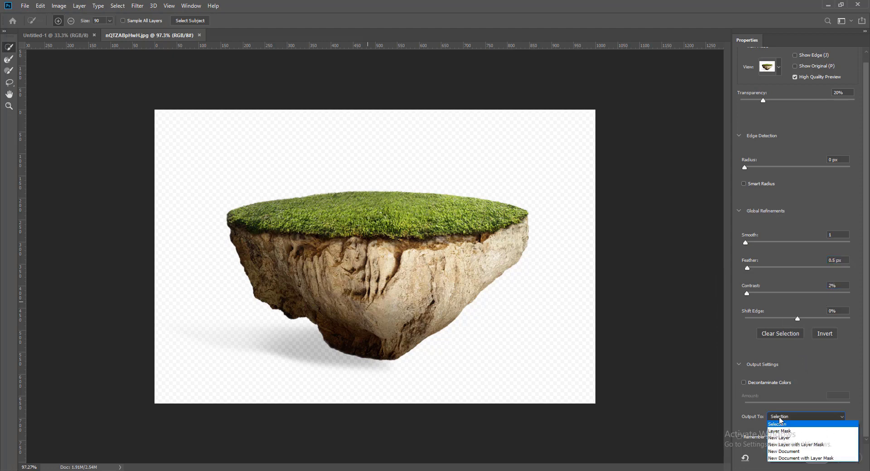
click(786, 445)
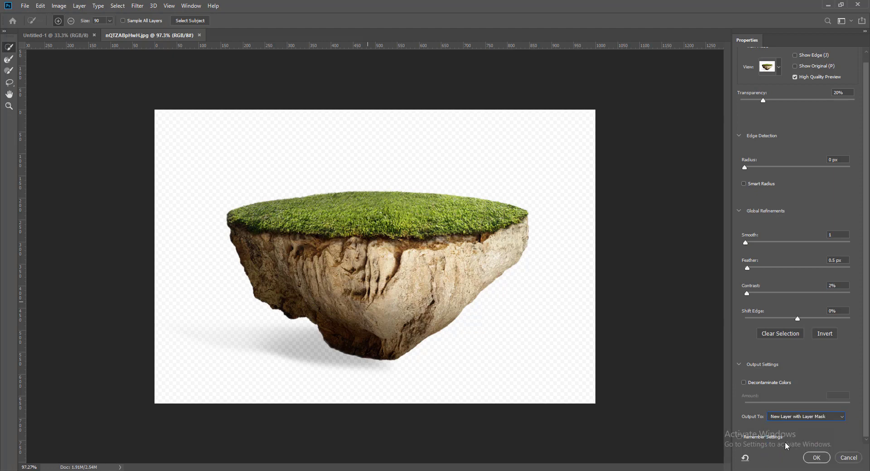
click(817, 459)
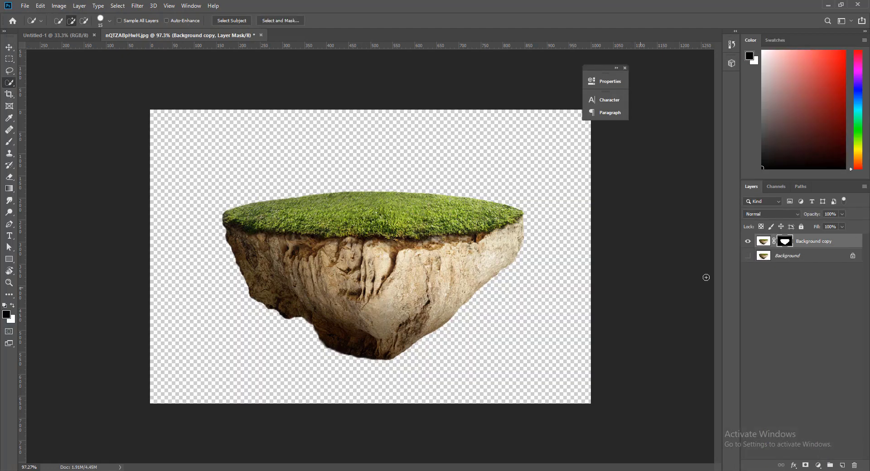
Step: Add a hidden white Solid Color fill layer above the original Background
click(778, 257)
click(819, 465)
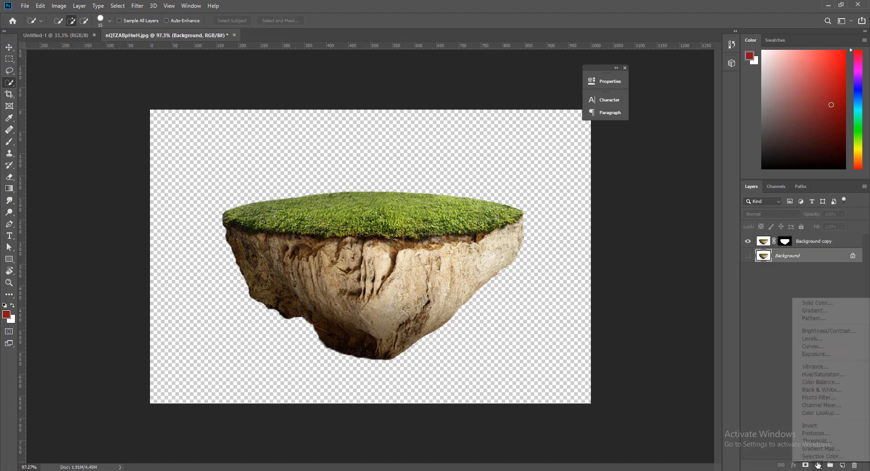
click(798, 303)
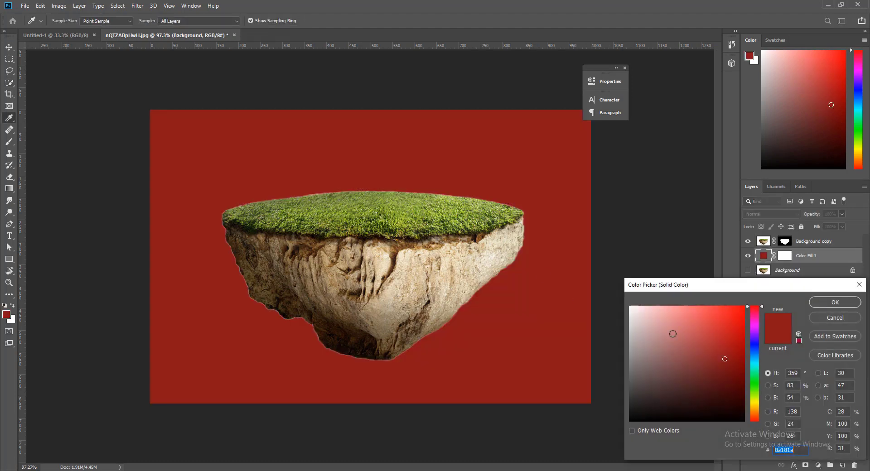
click(631, 308)
click(836, 302)
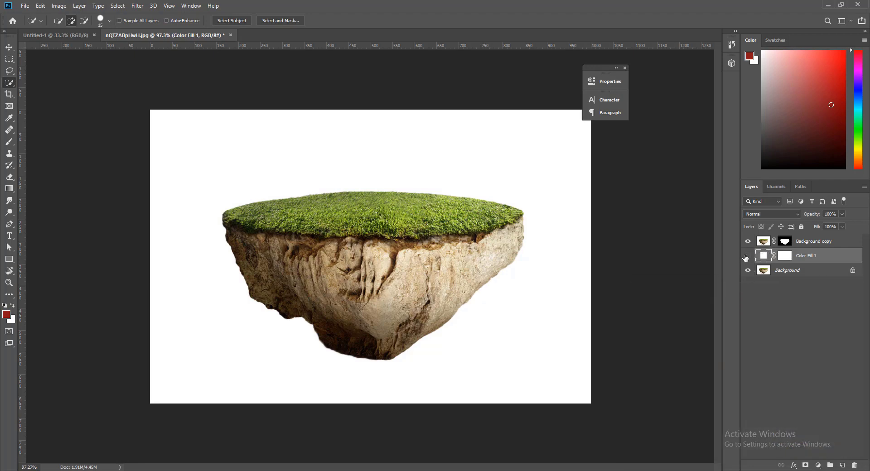
click(748, 256)
Step: Convert the Background copy island layer into a smart object
click(812, 243)
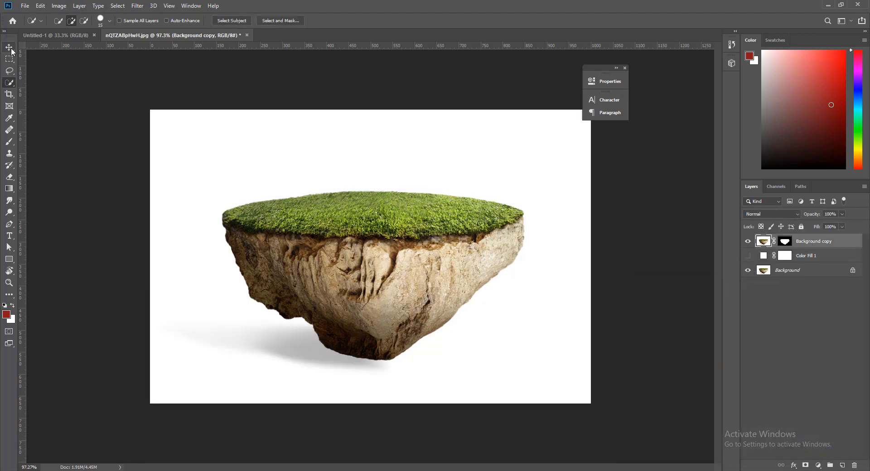
click(9, 47)
right_click(765, 251)
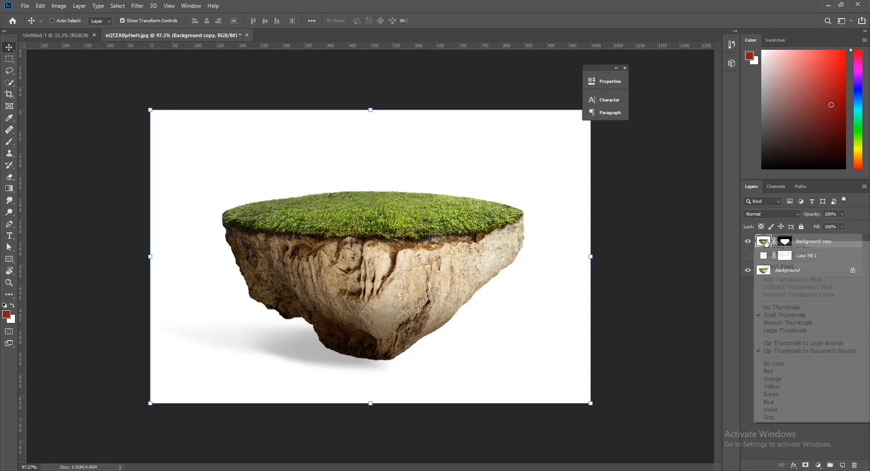
click(850, 243)
right_click(849, 243)
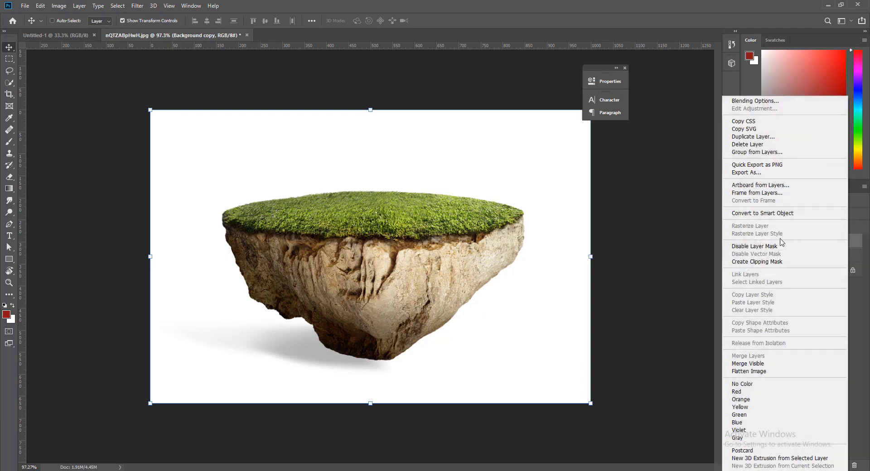
click(766, 215)
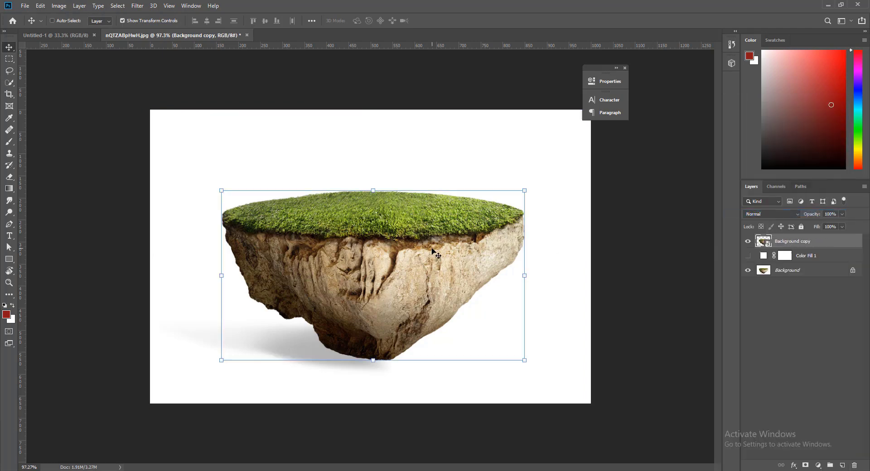
Step: Bring the island into Untitled-1 and scale it up with Free Transform
mouse_move(467, 243)
mouse_down()
mouse_move(428, 198)
mouse_move(58, 35)
mouse_up()
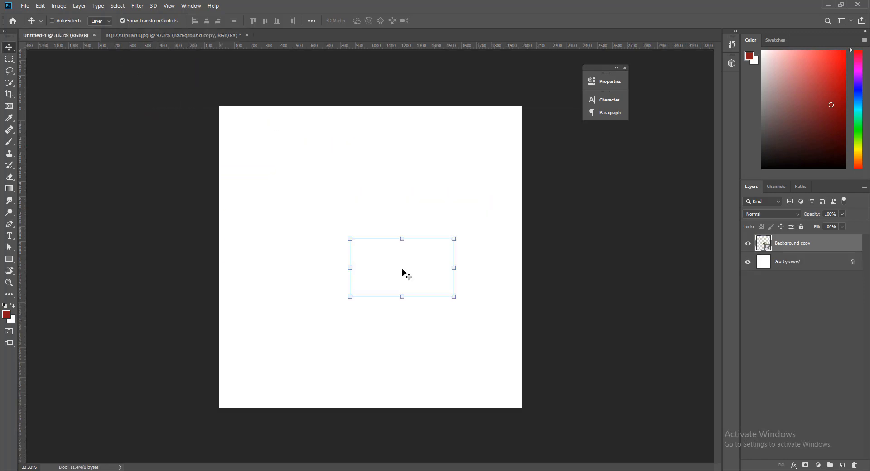
drag(57, 35, 373, 265)
key(ctrl+t)
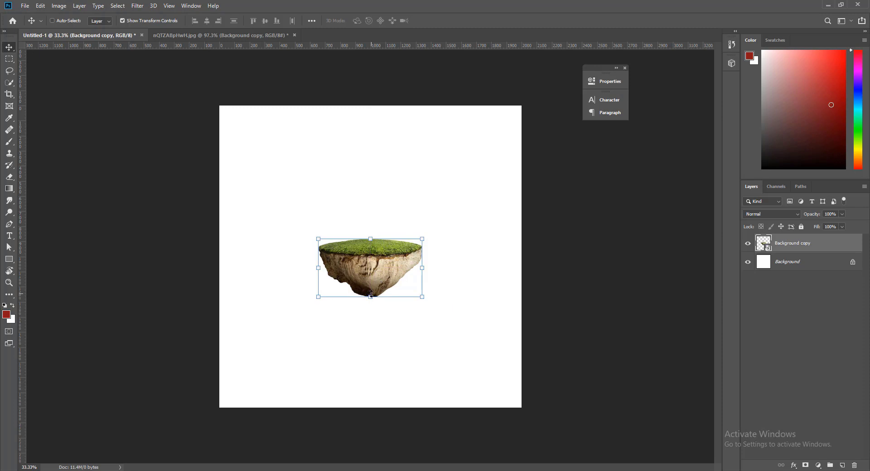
drag(370, 298, 364, 357)
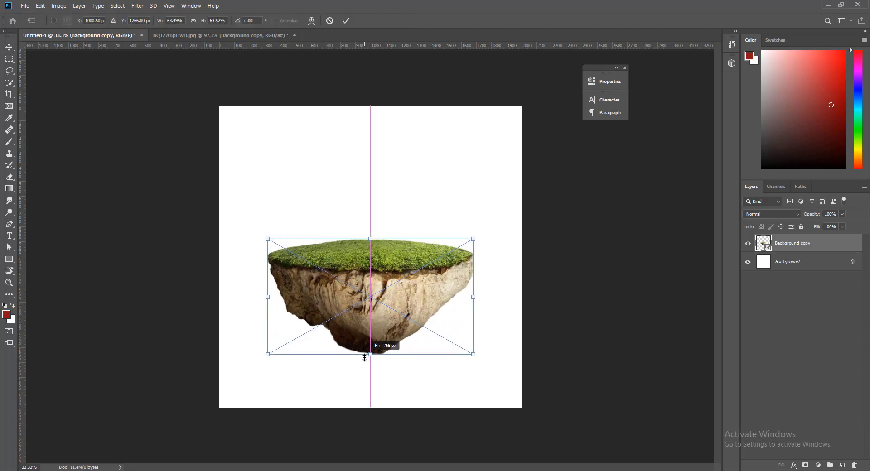
drag(365, 358, 365, 357)
key(Return)
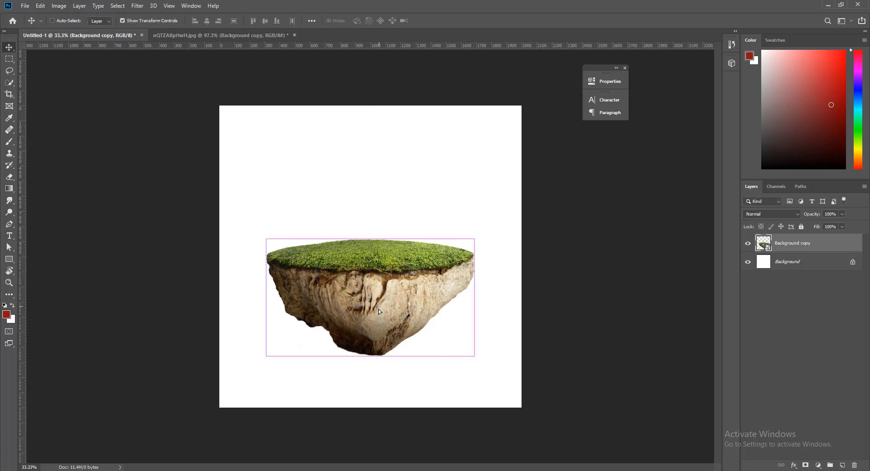
drag(379, 309, 377, 311)
drag(478, 242, 478, 242)
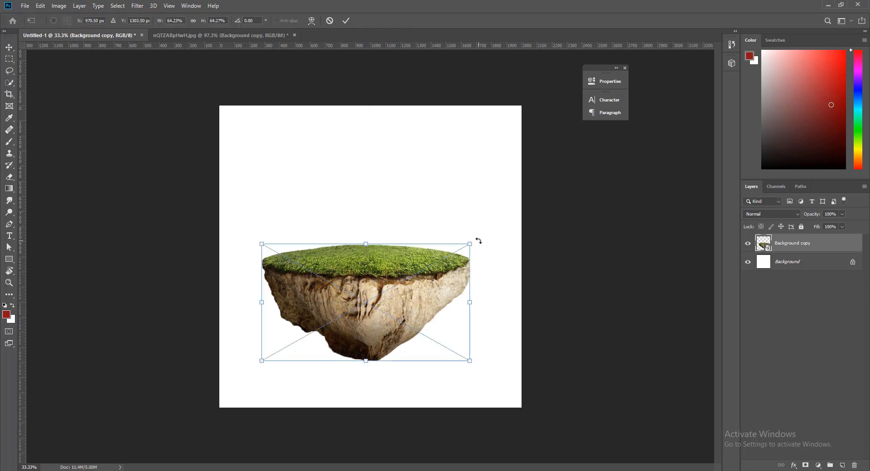
key(Return)
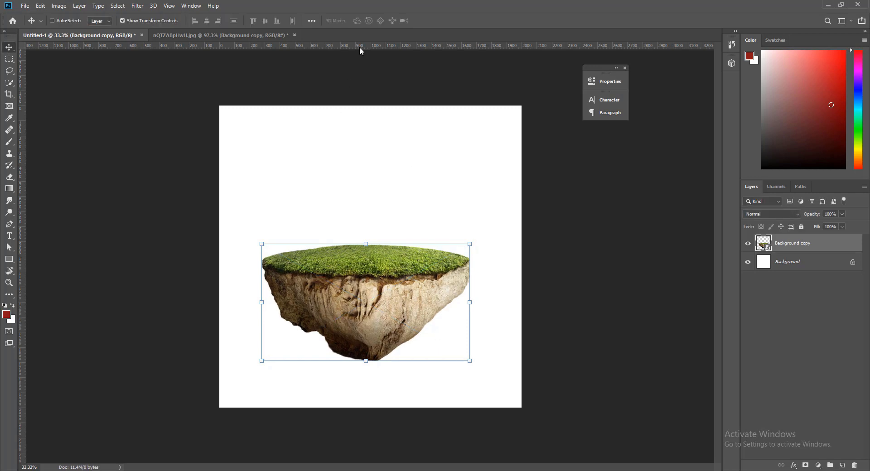
Step: Add a guide at the grass edge, centre the island horizontally, then hide the guide
drag(359, 45, 328, 269)
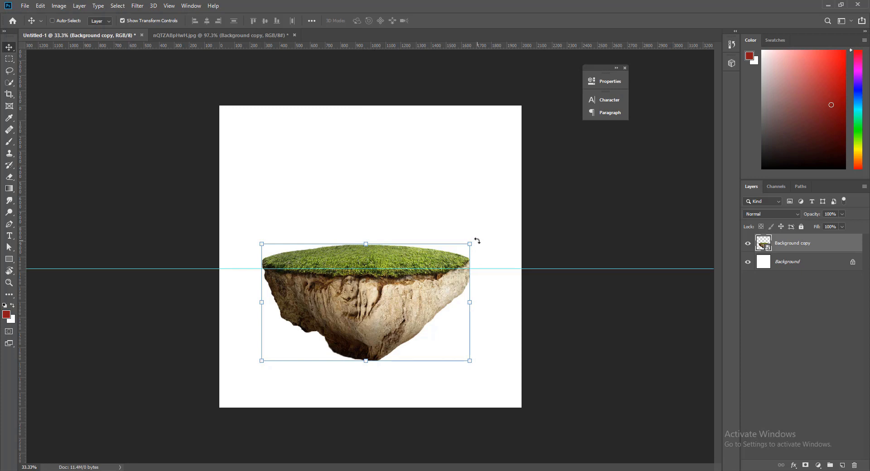
click(478, 242)
drag(478, 241, 478, 246)
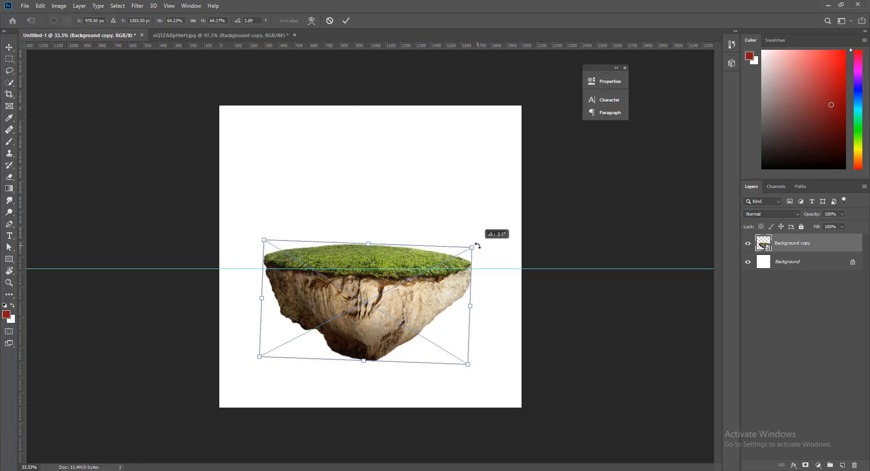
key(Escape)
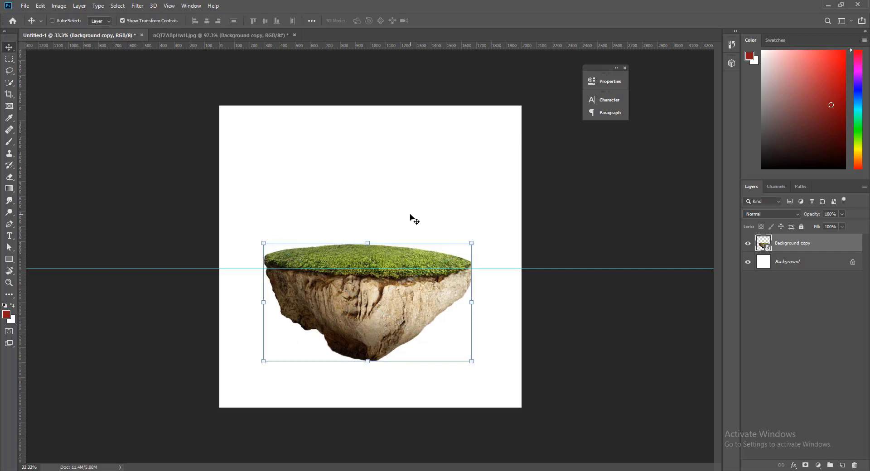
key(shift+Right)
key(shift+Right)
key(shift+Right)
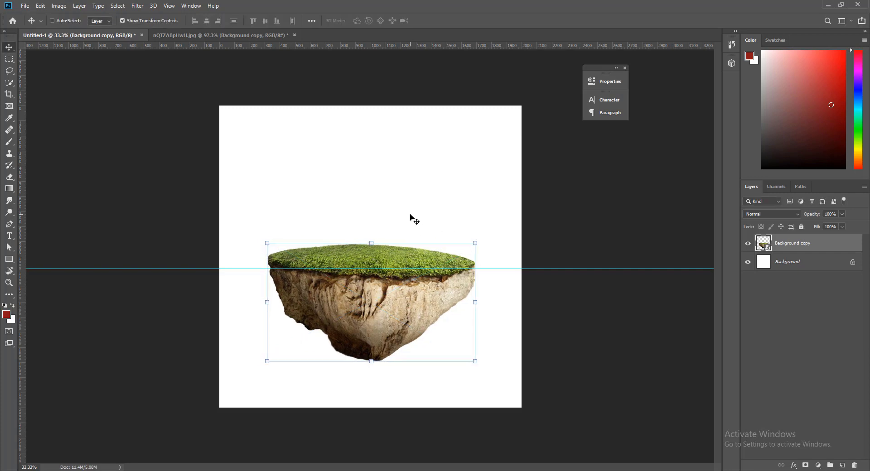
key(ctrl+a)
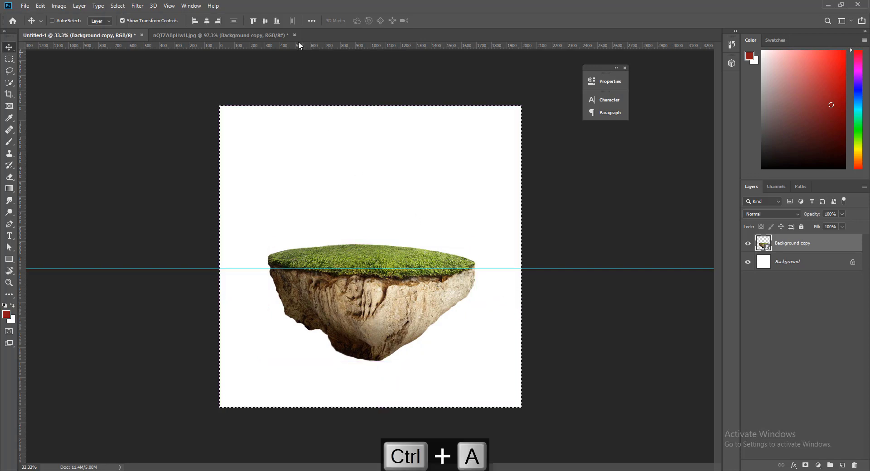
click(207, 20)
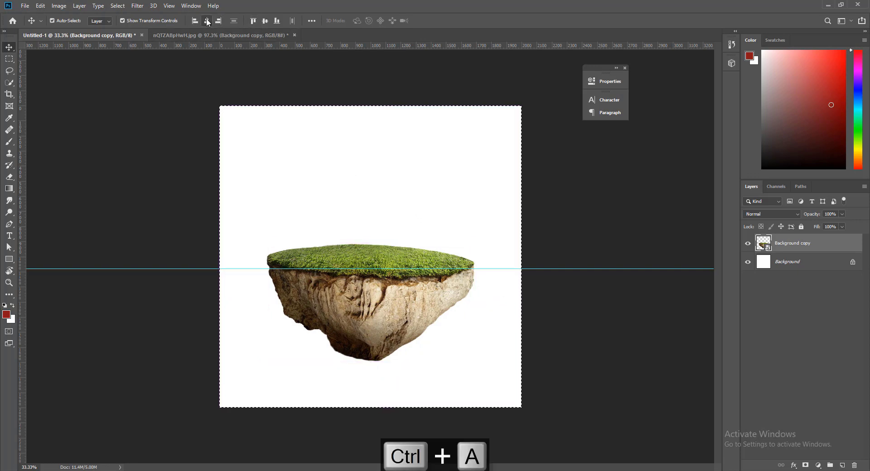
key(ctrl+d)
key(ctrl+semicolon)
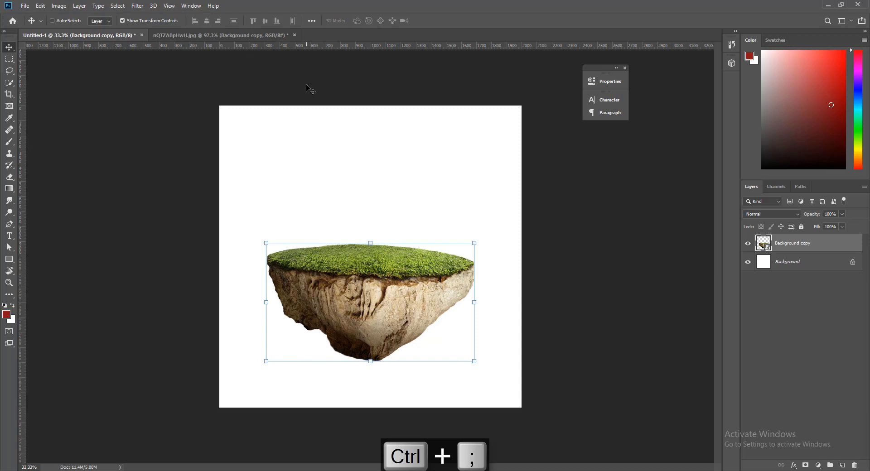
Step: Cancel a trial island rotation, zoom in on the grass top, and select the white Background layer
click(9, 59)
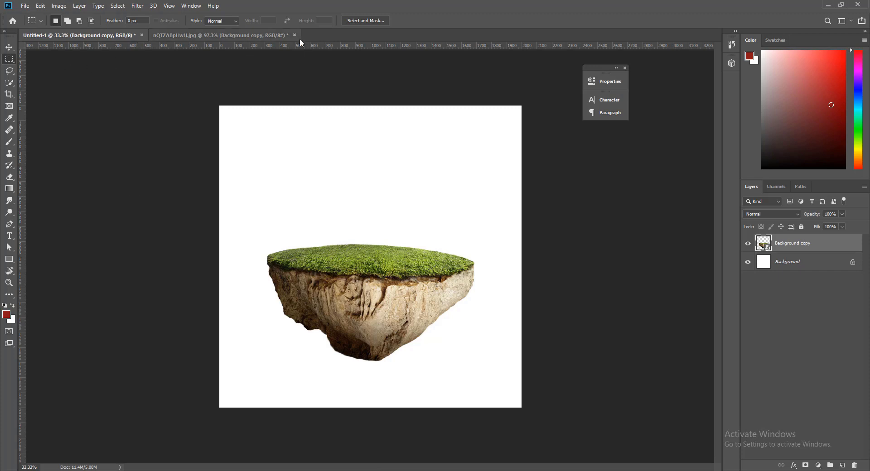
click(9, 47)
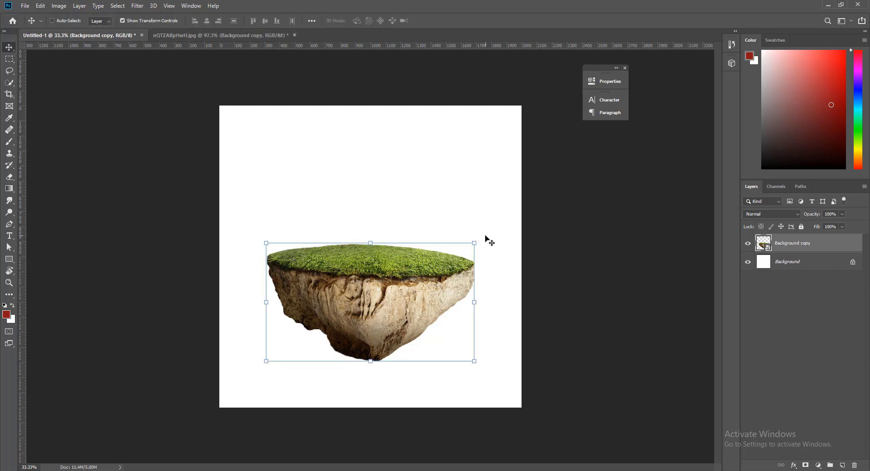
drag(486, 237, 484, 236)
key(Escape)
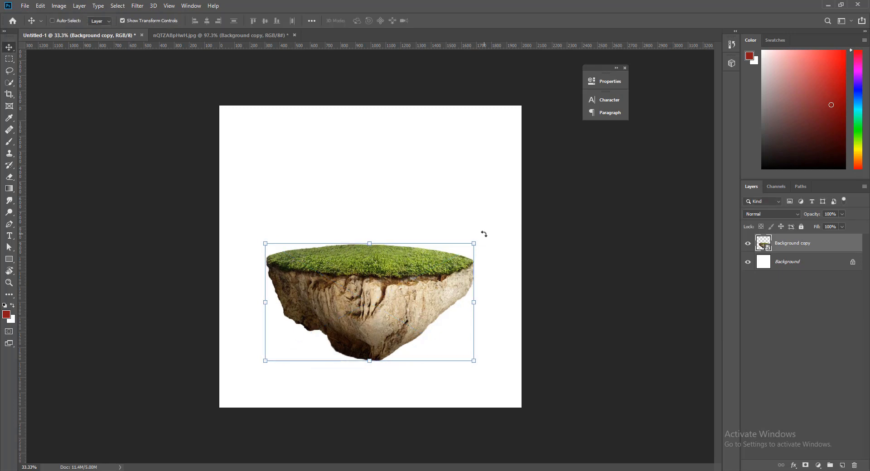
click(9, 58)
mouse_move(348, 256)
mouse_down()
mouse_move(440, 331)
mouse_move(383, 338)
mouse_move(389, 321)
mouse_up()
drag(434, 259, 613, 296)
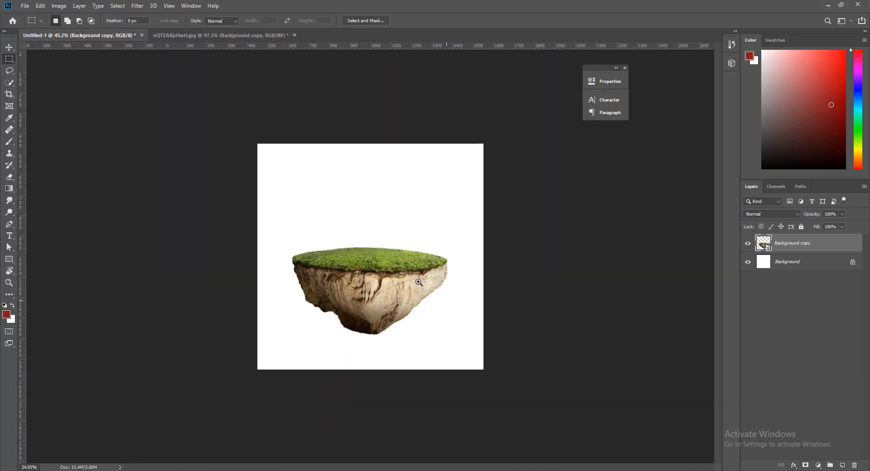
click(800, 270)
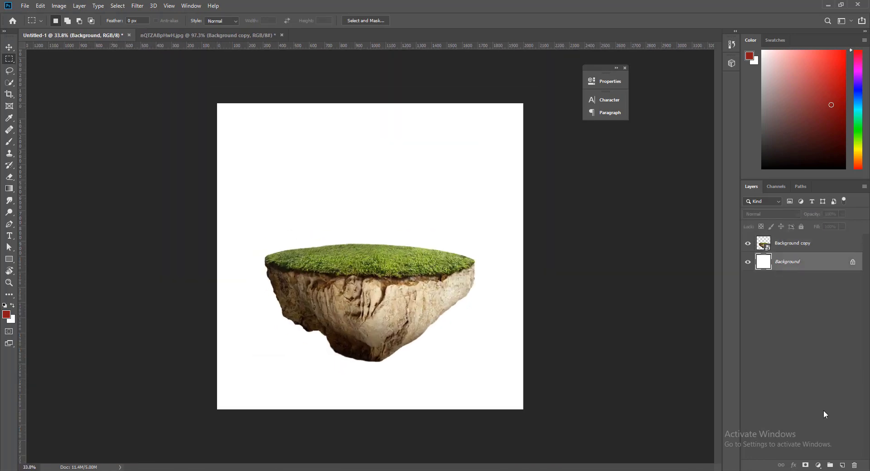
Step: Add a Solid Color fill layer sampled from the grass, adjusted to olive green #83aa01
click(818, 464)
click(809, 302)
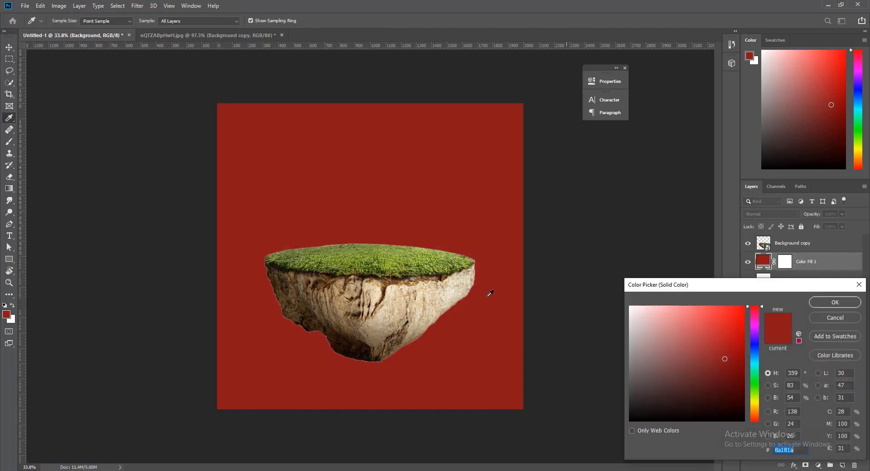
click(400, 256)
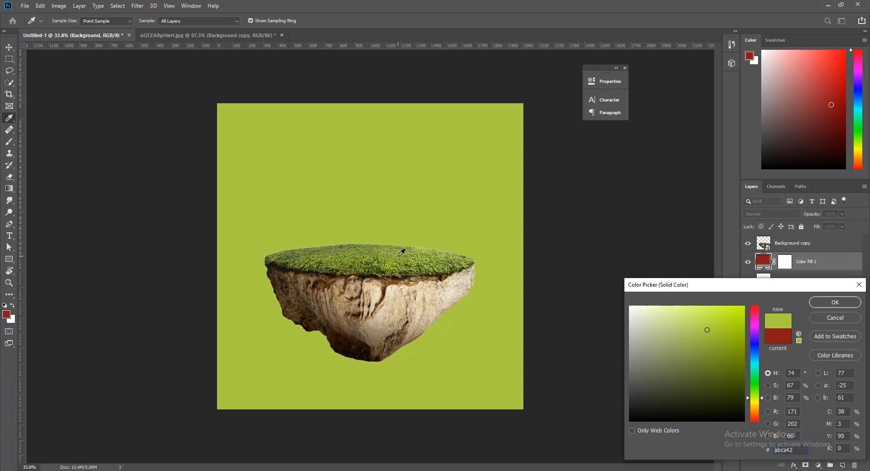
drag(714, 332, 744, 335)
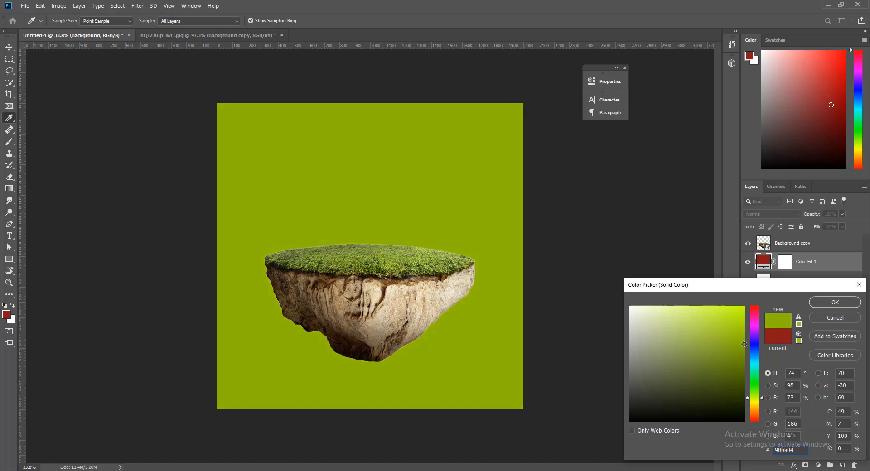
click(744, 344)
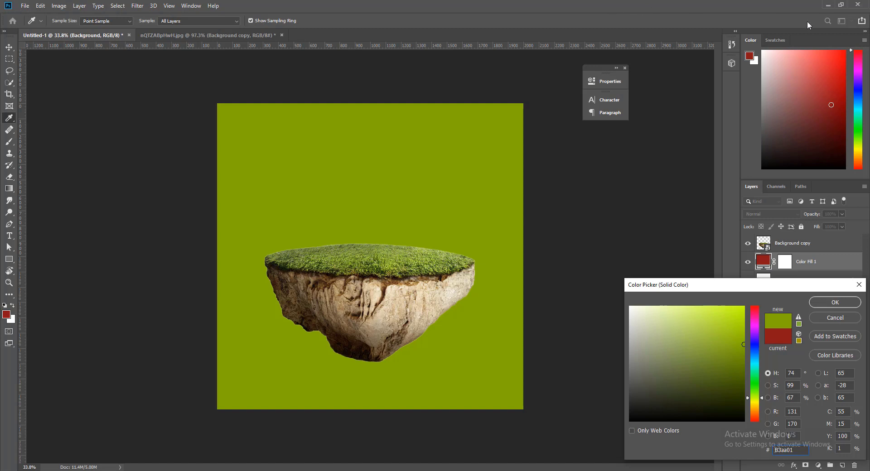
click(826, 306)
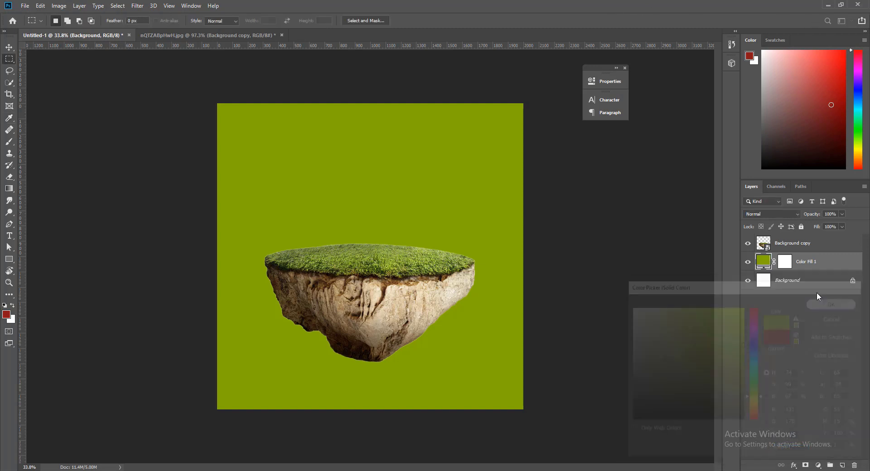
Step: Add Layer 1 and set the foreground to a bright yellow-green sampled from the canvas
click(842, 466)
click(10, 144)
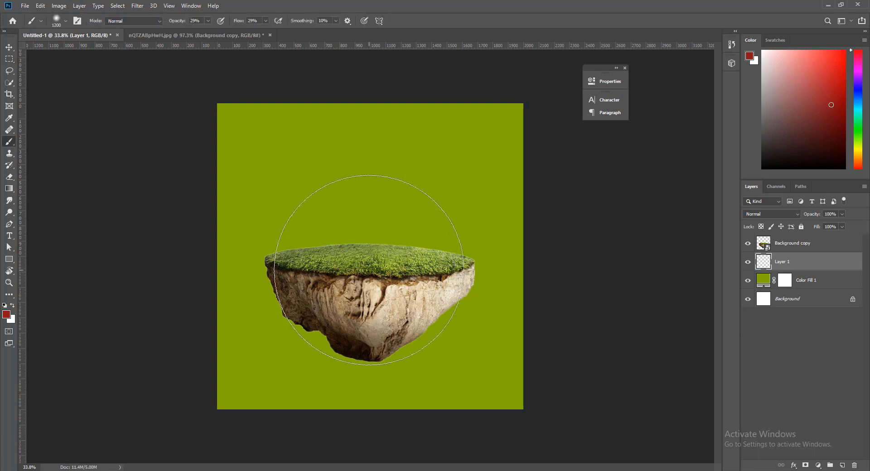
key(bracketleft)
key(bracketleft)
click(13, 306)
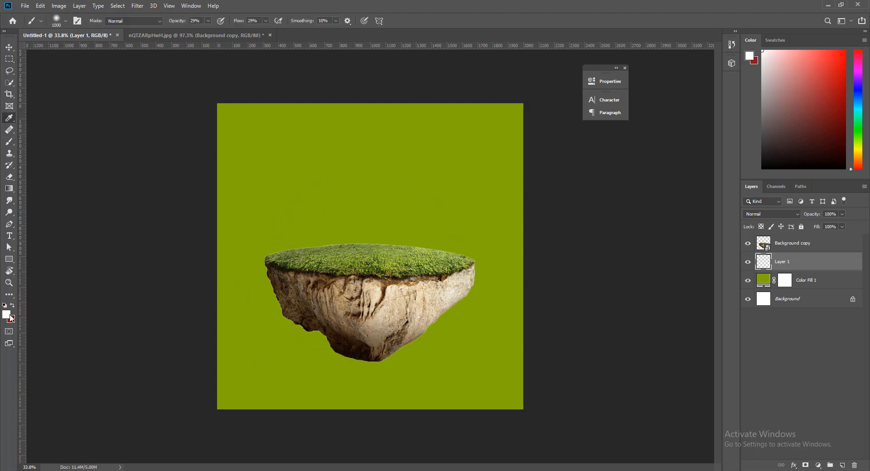
click(10, 319)
click(477, 191)
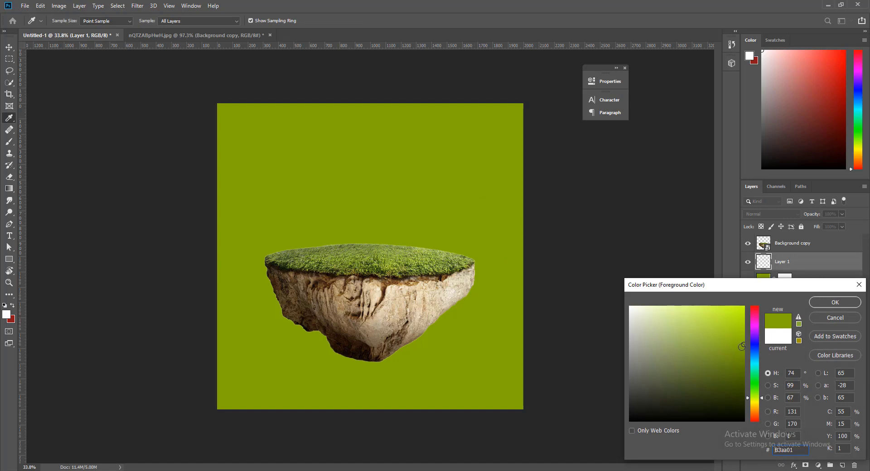
drag(742, 346, 744, 320)
click(834, 302)
Step: Paint a soft yellow-green glow above the island with brush opacity and flow at 100%
key(b)
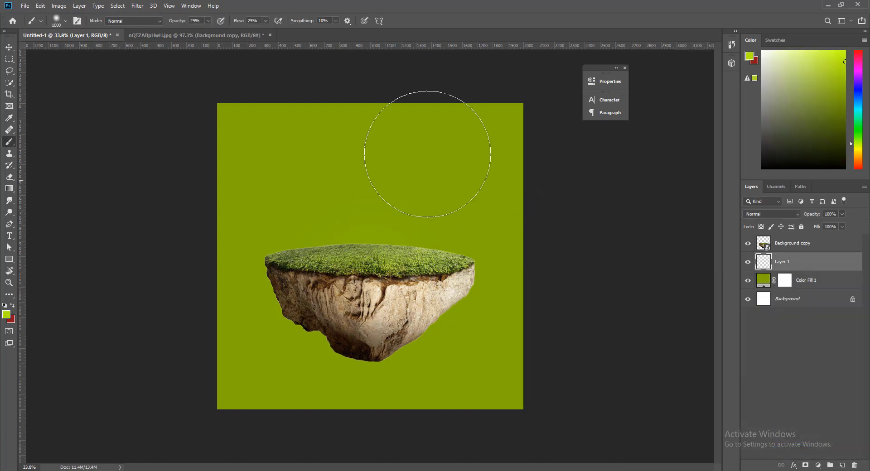
key(ctrl+z)
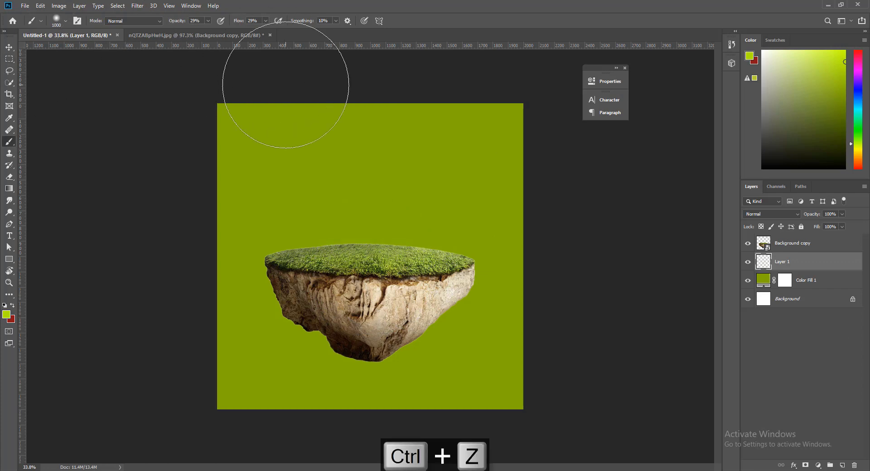
click(207, 21)
drag(207, 31, 347, 36)
click(265, 21)
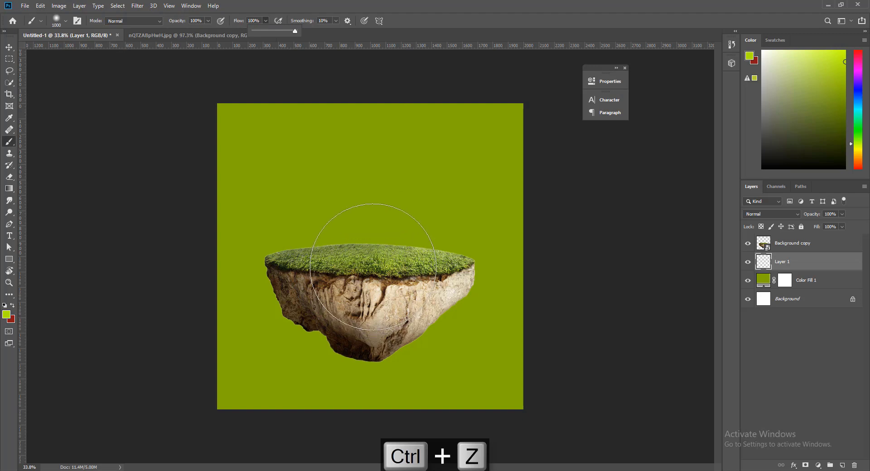
click(369, 238)
Step: Scale the glow to 142% and position it behind the island's grassy top
click(9, 47)
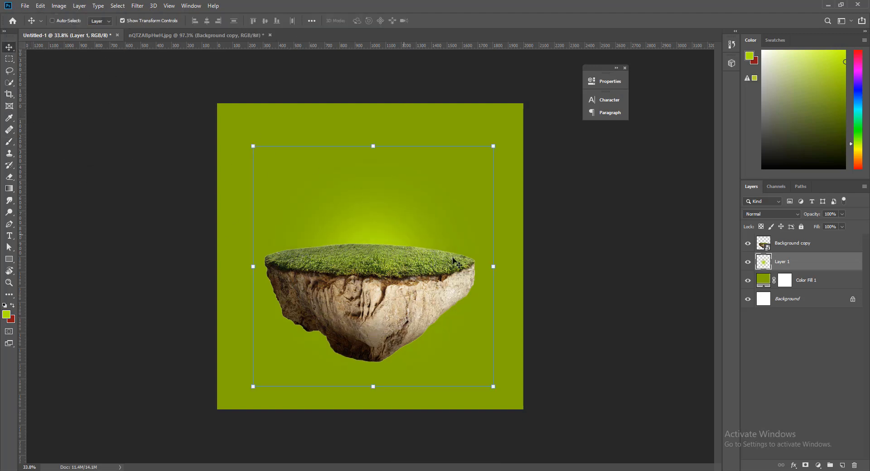
drag(493, 267, 546, 267)
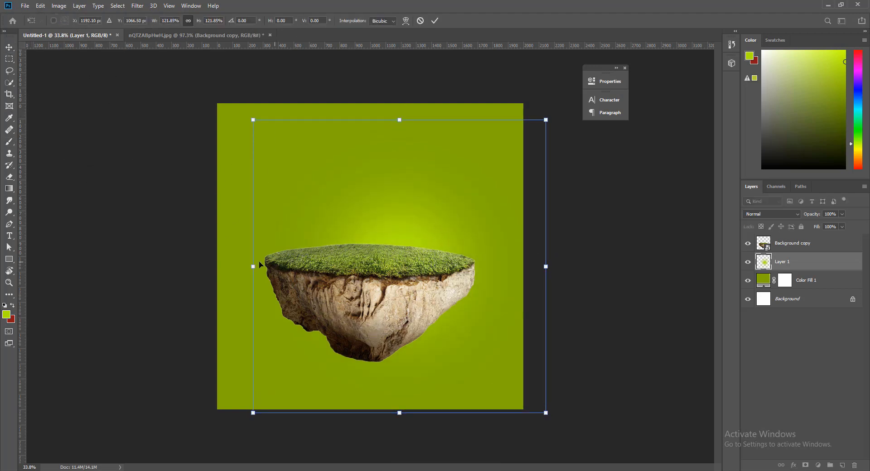
drag(250, 267, 205, 267)
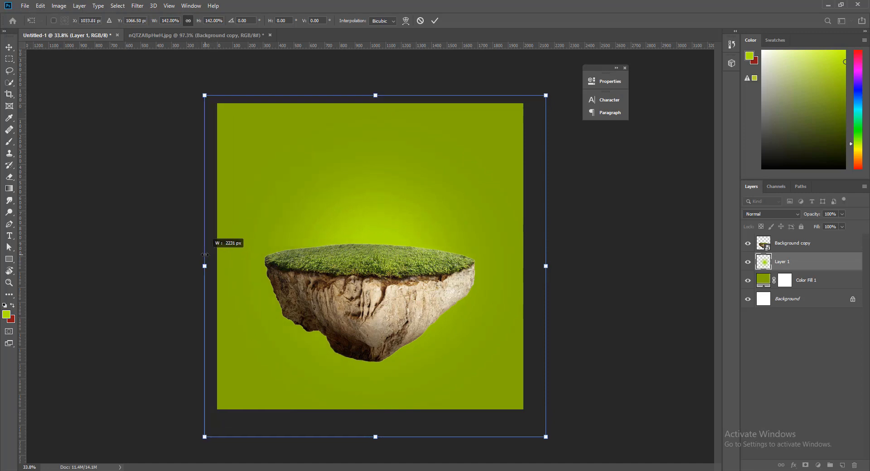
drag(357, 303, 367, 289)
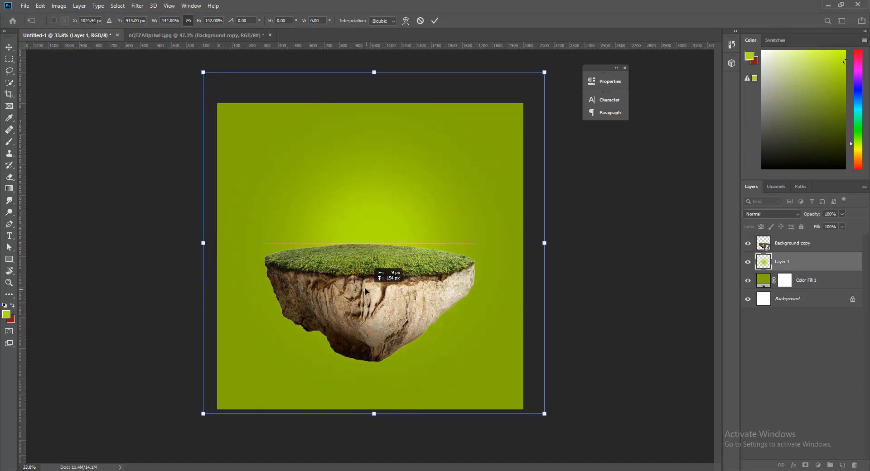
drag(366, 291, 367, 291)
key(Return)
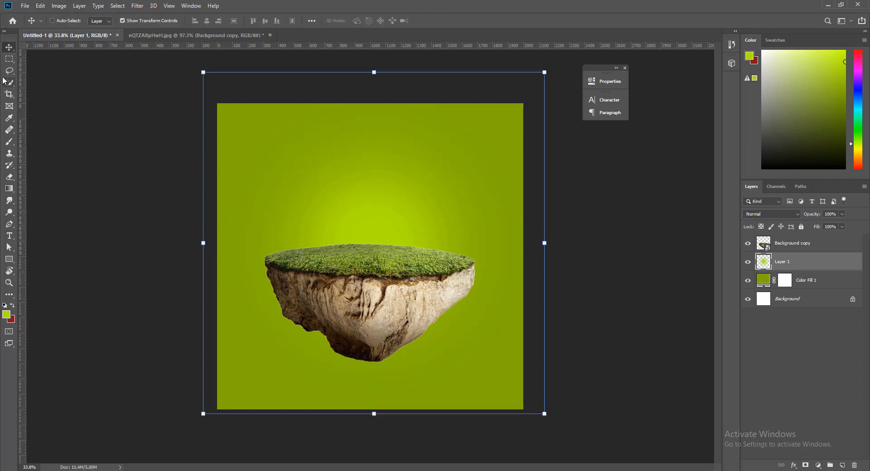
Step: On new Layer 2, paint a soft black (#000000) blob for the shadow
key(m)
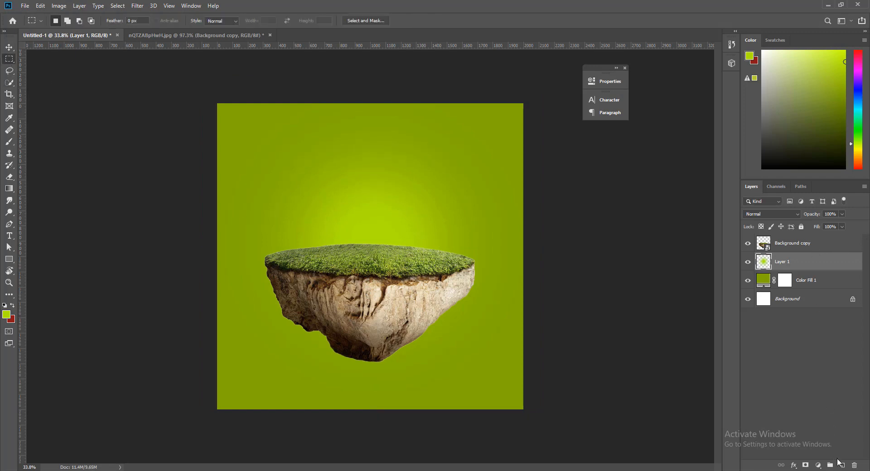
click(842, 466)
click(12, 306)
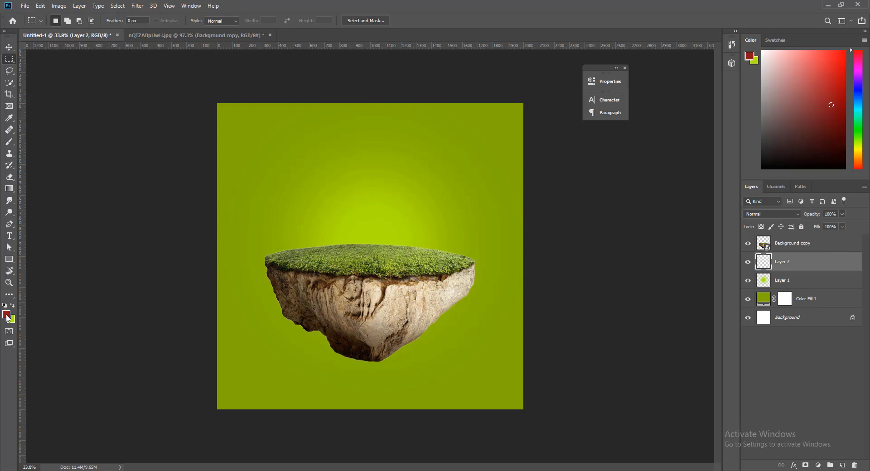
text(000000)
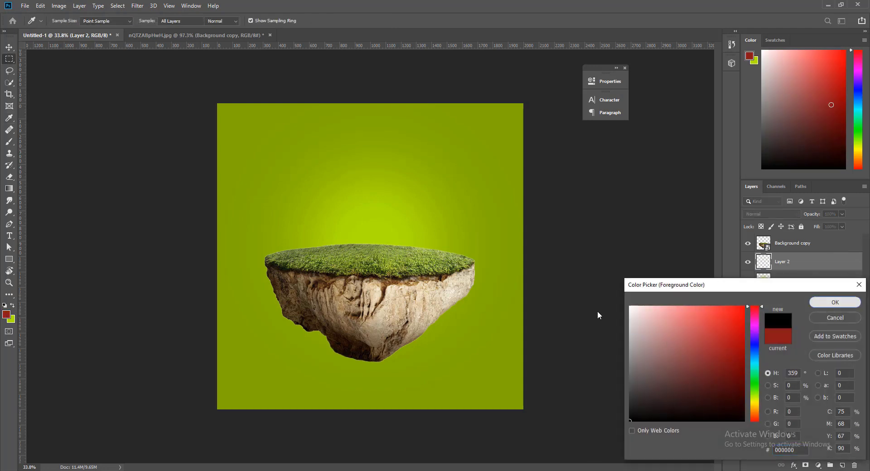
click(836, 303)
key(b)
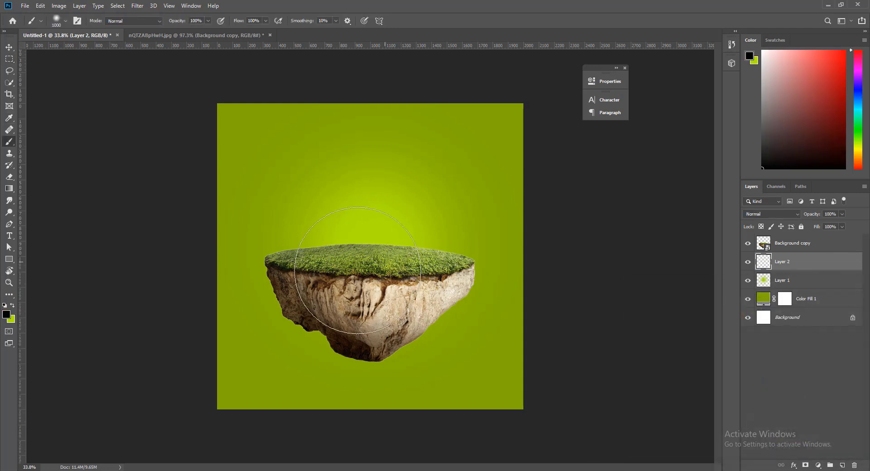
key(bracketleft)
drag(354, 285, 417, 286)
Step: Squash the shadow into a flat, wide oval beneath the island
click(10, 48)
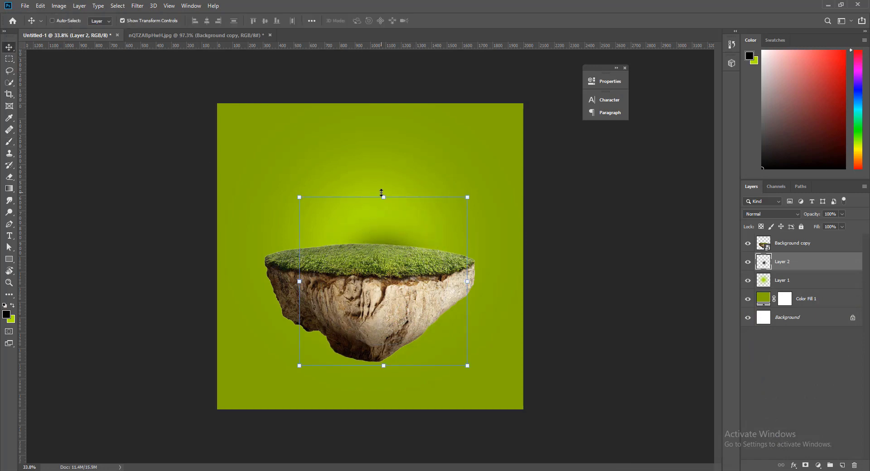
drag(381, 197, 381, 337)
drag(423, 354, 379, 363)
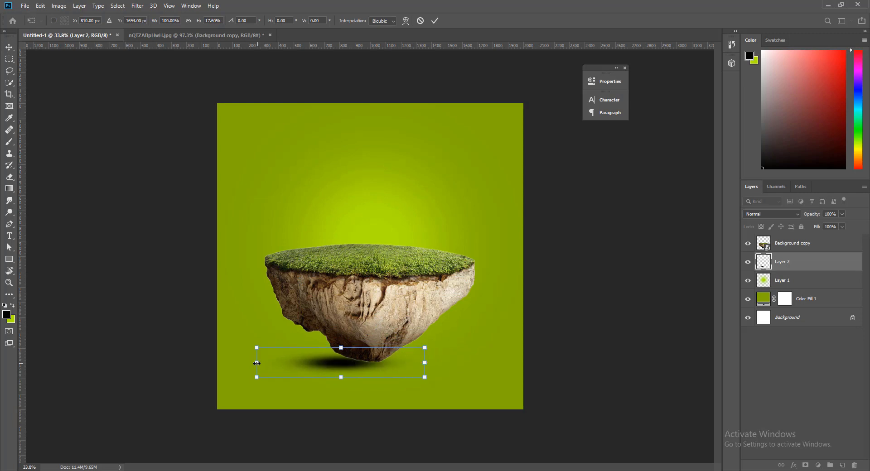
drag(257, 363, 203, 363)
drag(336, 372, 357, 369)
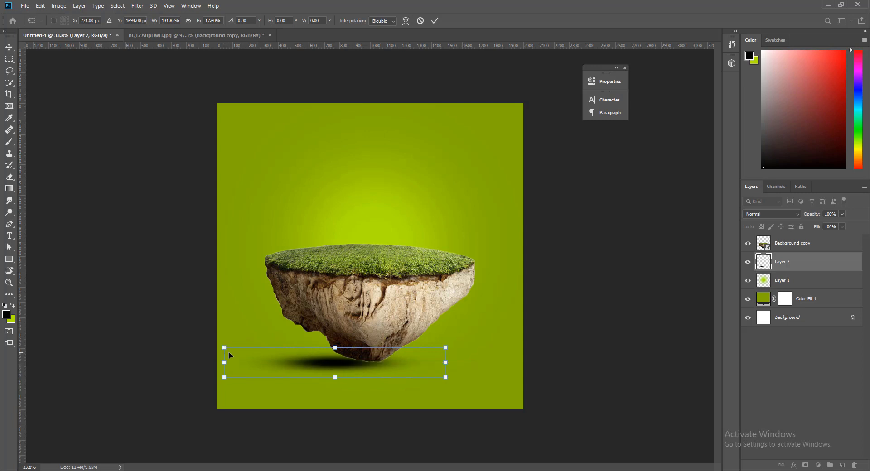
Step: Skew the shadow into perspective, tilting its left end upward
right_click(228, 352)
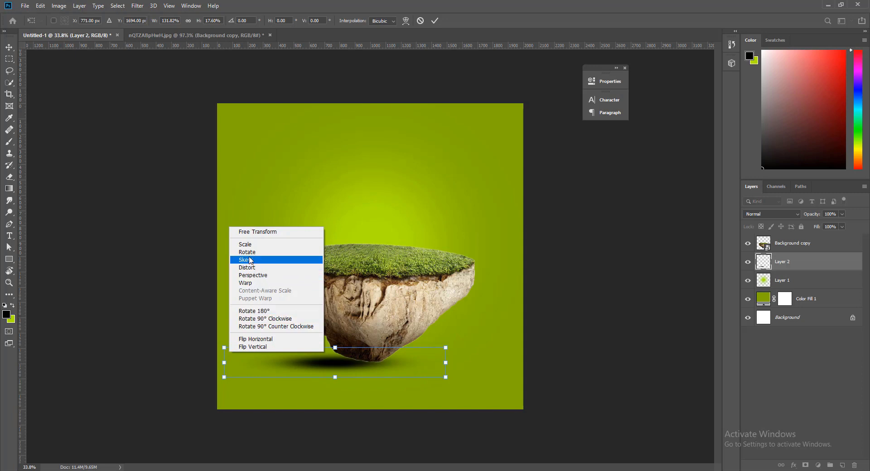
click(252, 276)
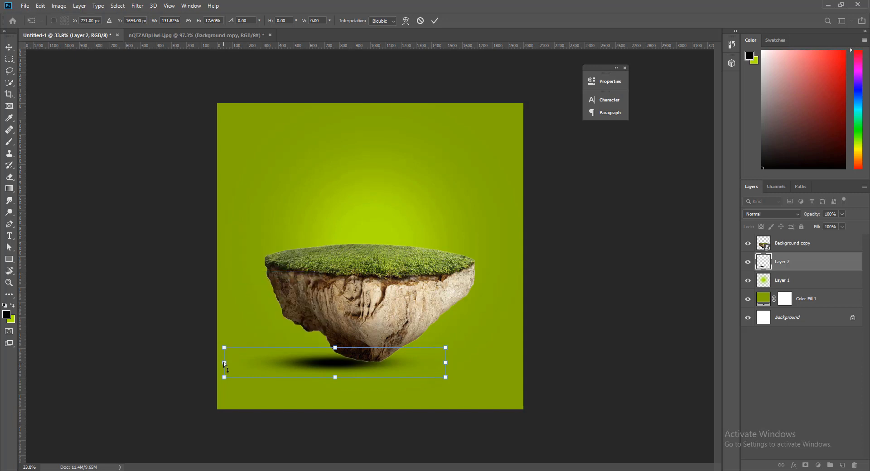
drag(224, 363, 233, 336)
drag(369, 363, 376, 364)
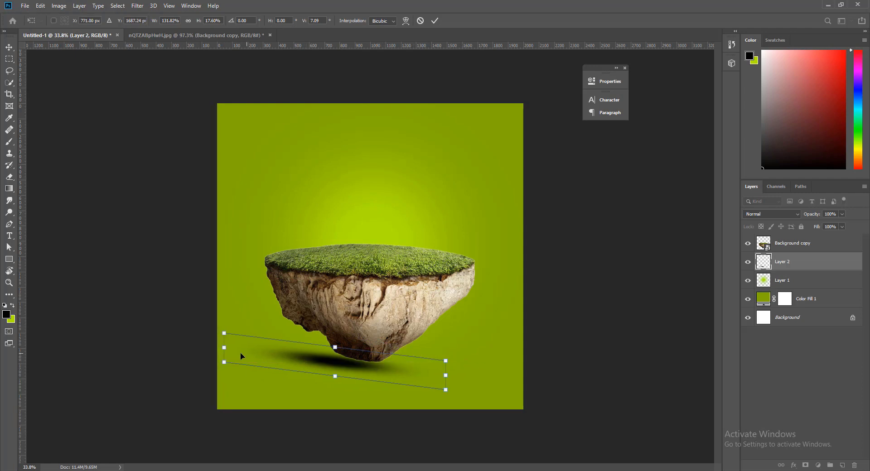
mouse_move(224, 336)
mouse_down()
mouse_move(235, 314)
mouse_move(251, 309)
mouse_move(254, 322)
mouse_up()
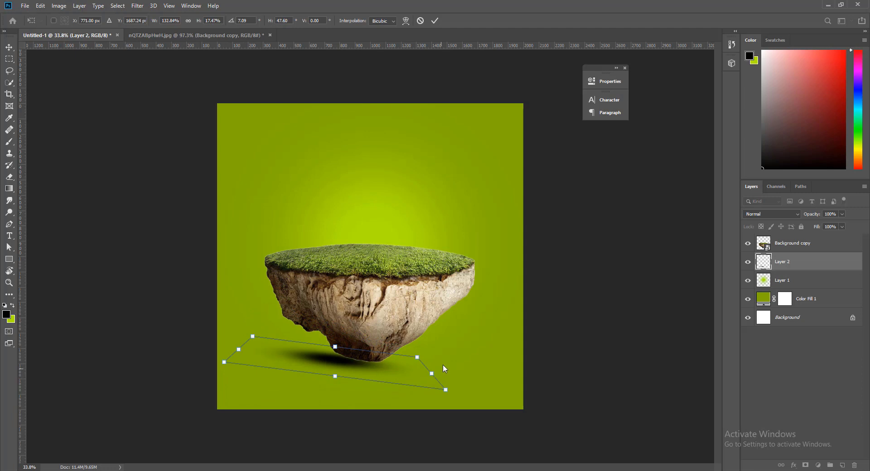
key(Return)
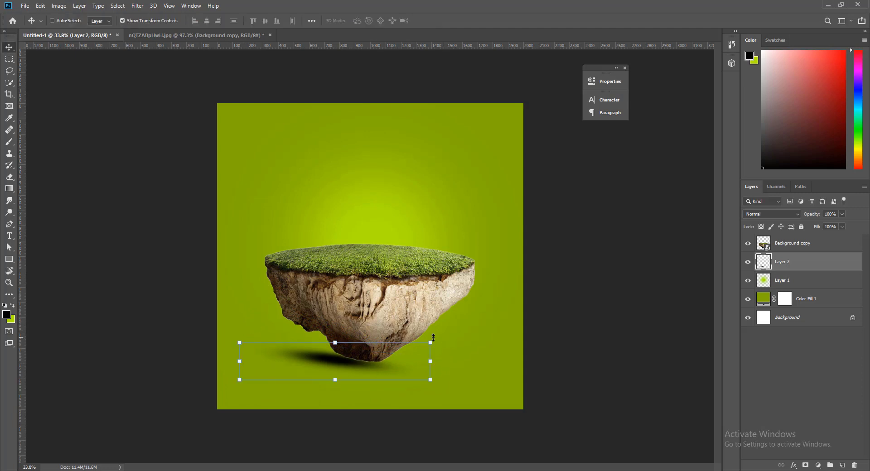
Step: Rotate the shadow about -4.7° and flatten it into a thin band
drag(432, 335, 424, 332)
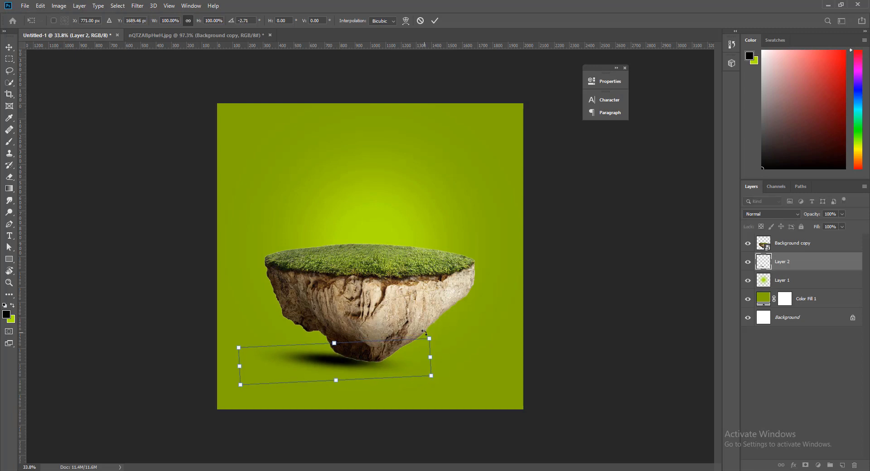
key(shift+Down)
key(shift+Down)
drag(425, 333, 421, 330)
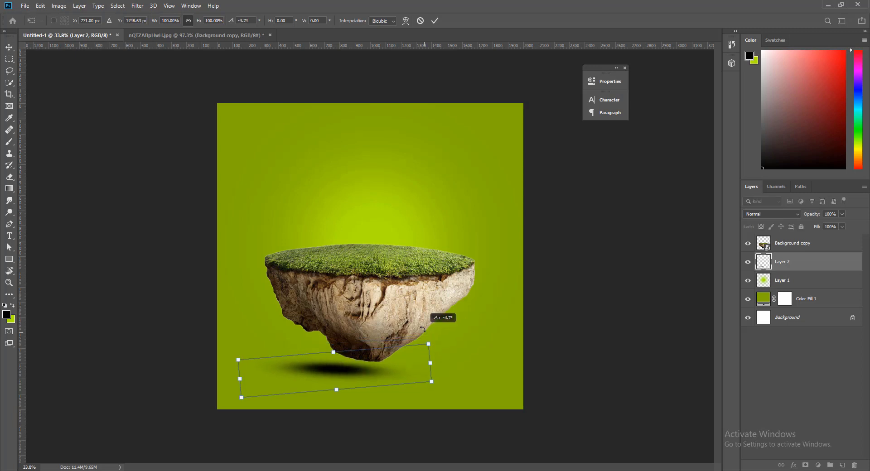
key(Return)
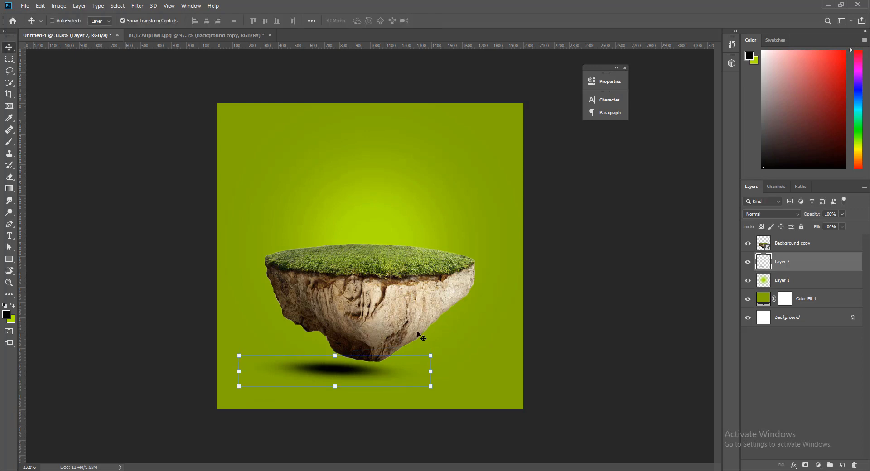
mouse_move(335, 357)
mouse_down()
mouse_move(335, 373)
mouse_move(392, 362)
mouse_up()
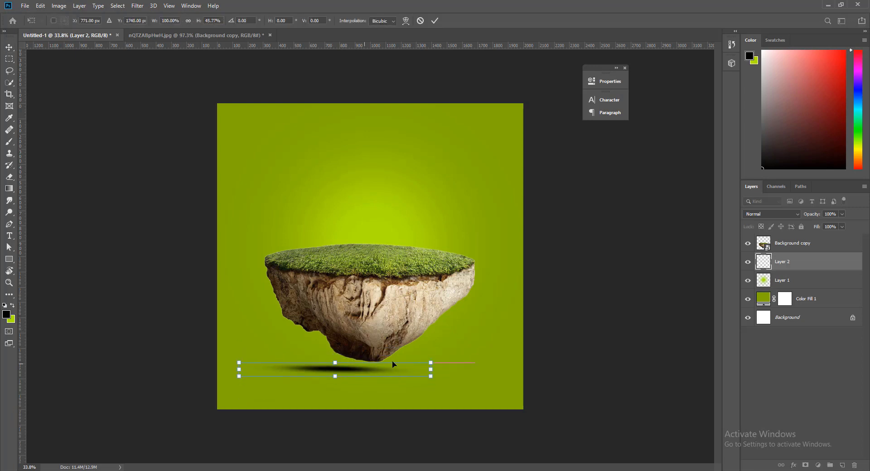
key(Return)
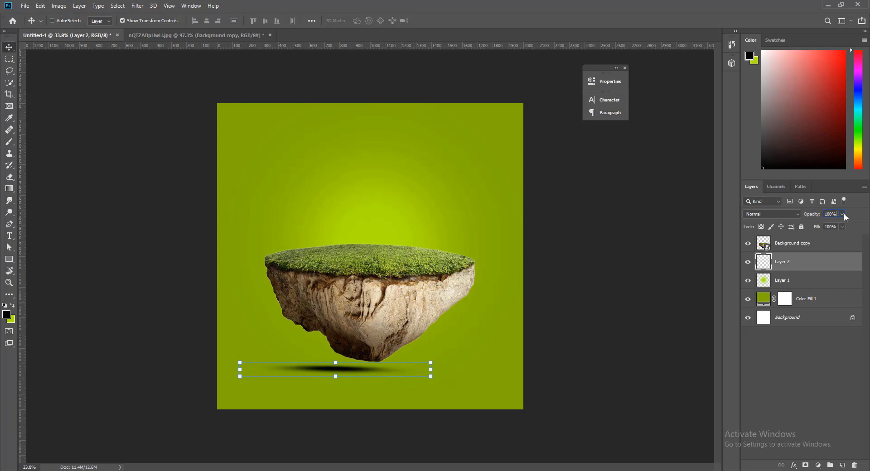
Step: Set Layer 2 to Multiply at 29% opacity, then toggle the glow layer to compare
click(774, 213)
click(771, 248)
drag(815, 225, 812, 225)
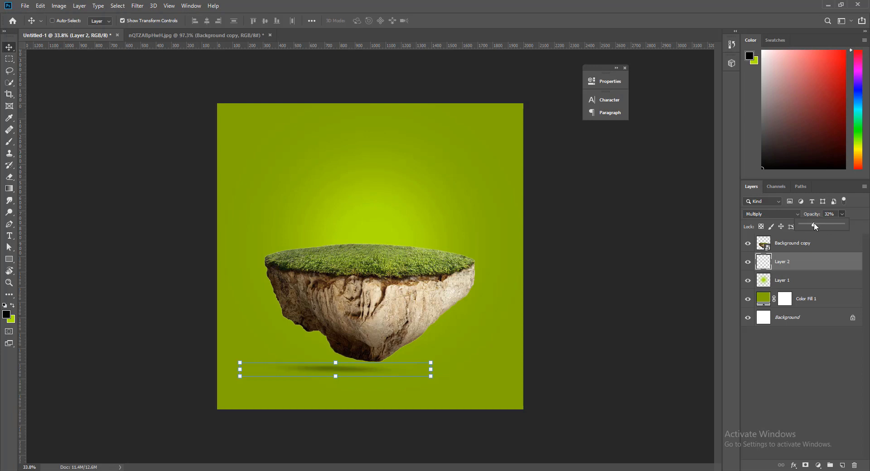
click(9, 59)
alt+scroll(478, 310, down, 3)
alt+scroll(410, 317, up, 1)
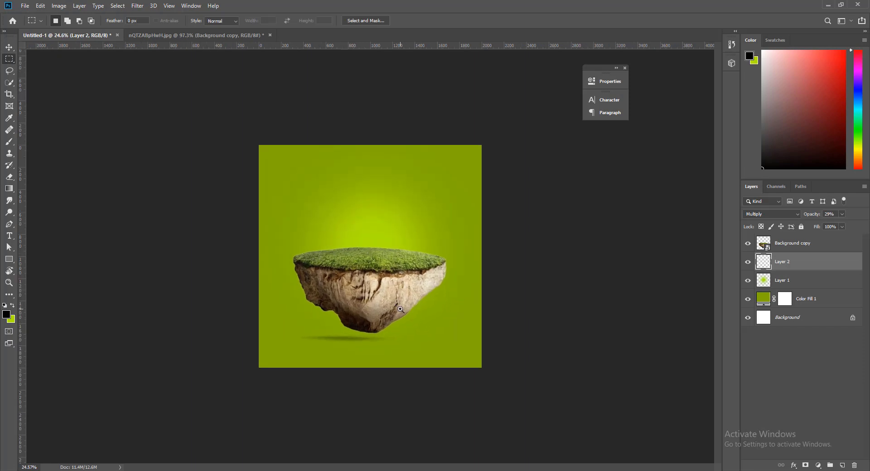
alt+scroll(414, 318, up, 1)
alt+scroll(418, 318, up, 1)
alt+scroll(418, 318, up, 1)
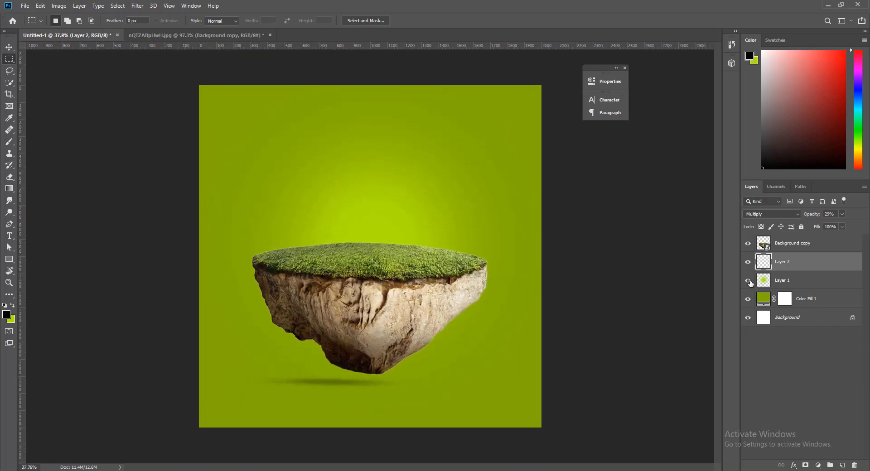
click(749, 281)
Step: Place the tree image from File Explorer into the document as a new layer
key(alt+Tab)
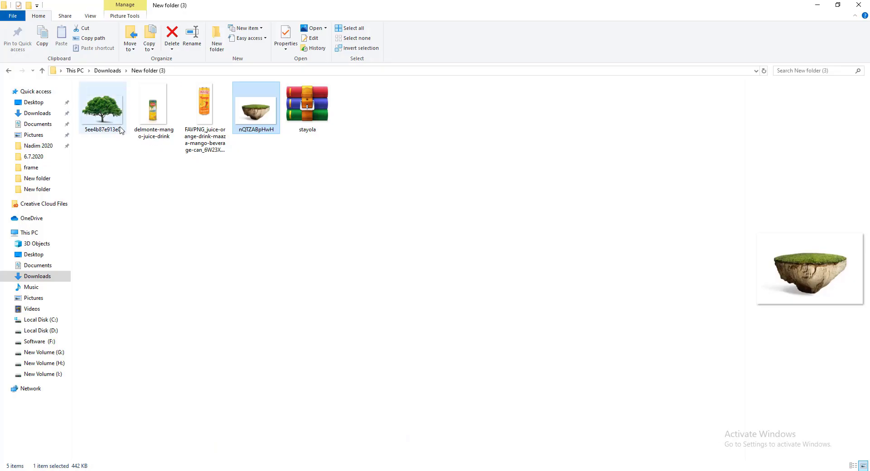
mouse_move(120, 131)
mouse_down()
mouse_move(192, 467)
mouse_move(380, 275)
mouse_up()
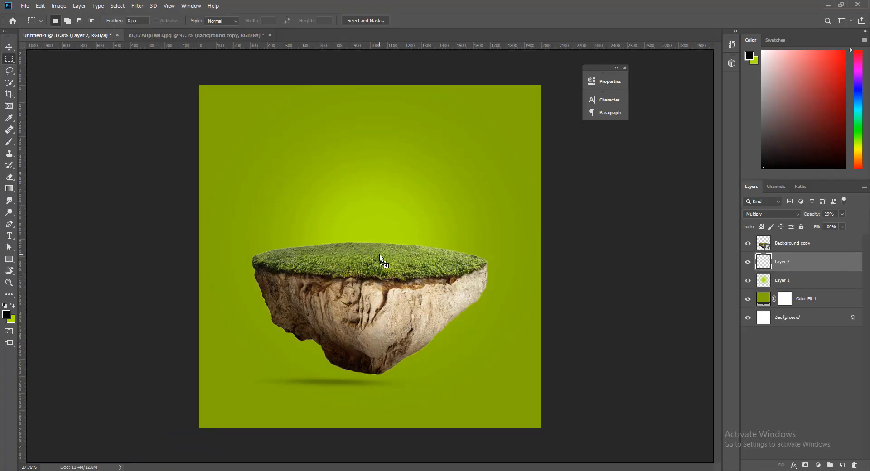
drag(381, 257, 383, 257)
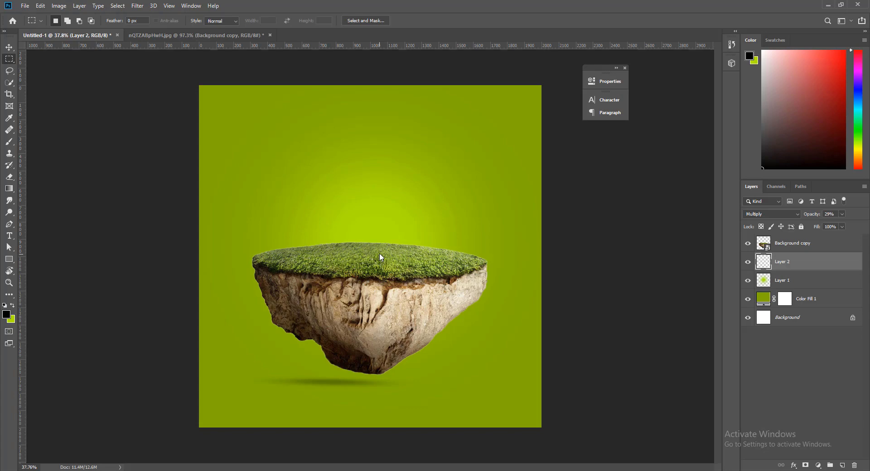
key(Return)
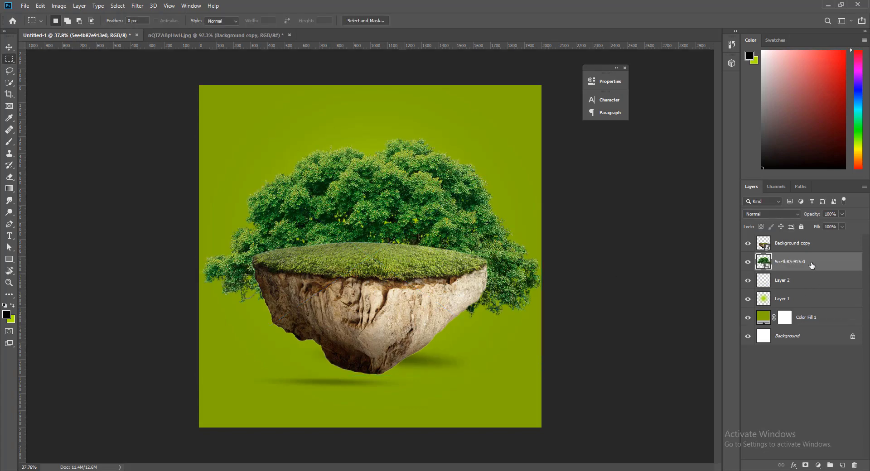
Step: Move the tree layer above the island and scale the tree to about 750 px tall on the grass
drag(814, 267, 780, 243)
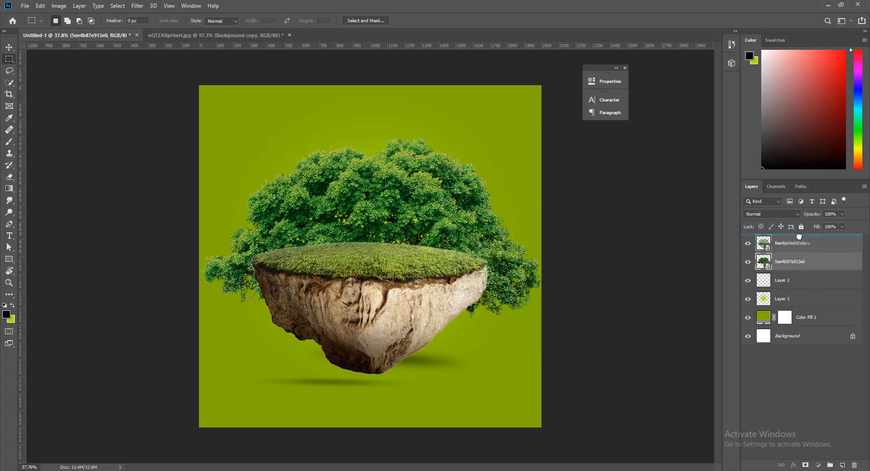
click(9, 46)
mouse_move(543, 255)
mouse_down()
mouse_move(345, 256)
mouse_move(405, 203)
mouse_up()
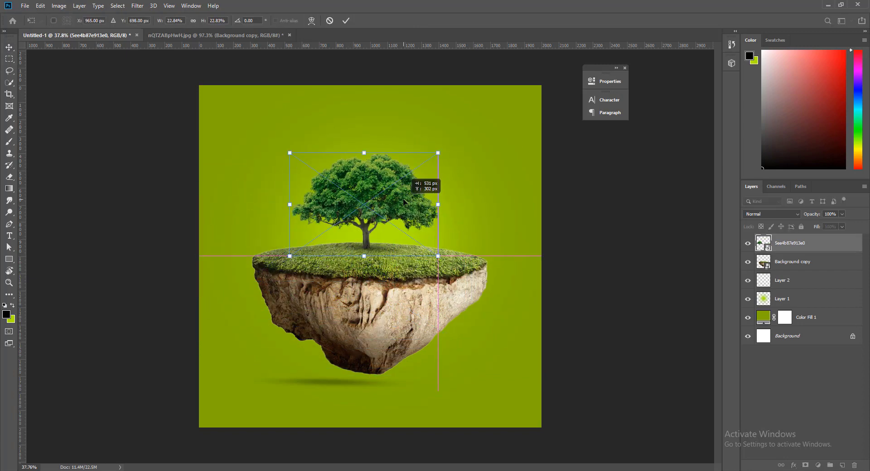
drag(364, 153, 368, 126)
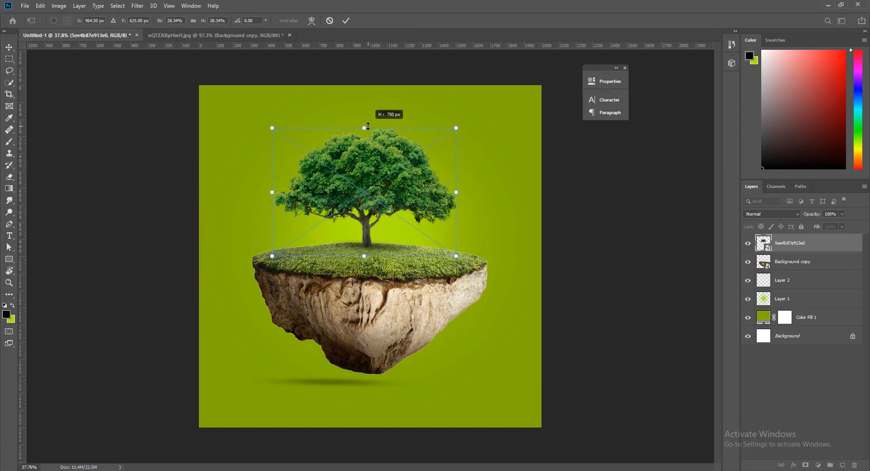
key(Return)
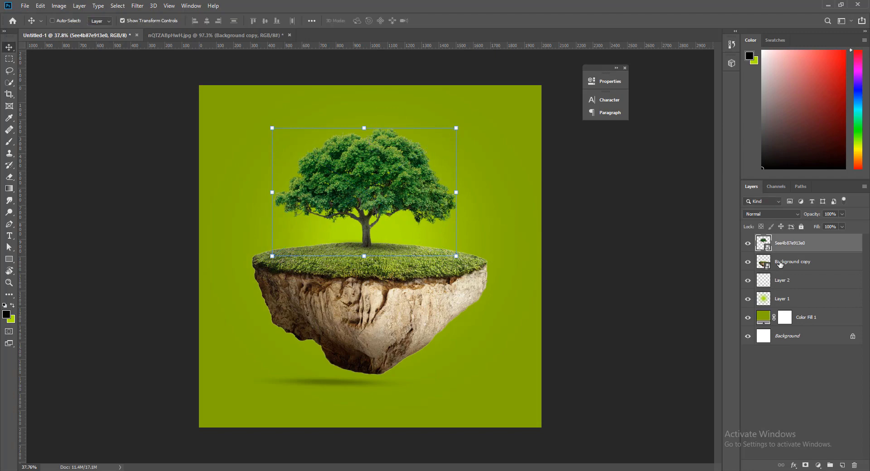
Step: Move the tree, island and shadow layers down together, then reselect only the tree layer
shift+click(780, 263)
shift+click(784, 281)
drag(398, 304, 398, 318)
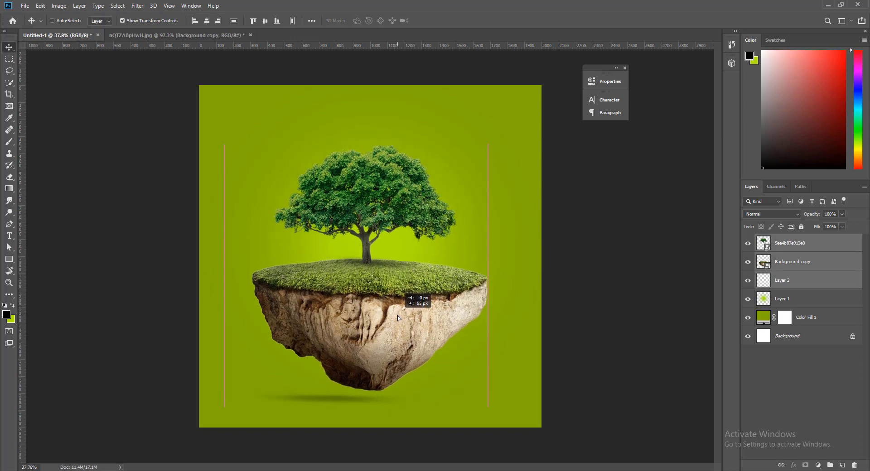
drag(398, 315, 398, 316)
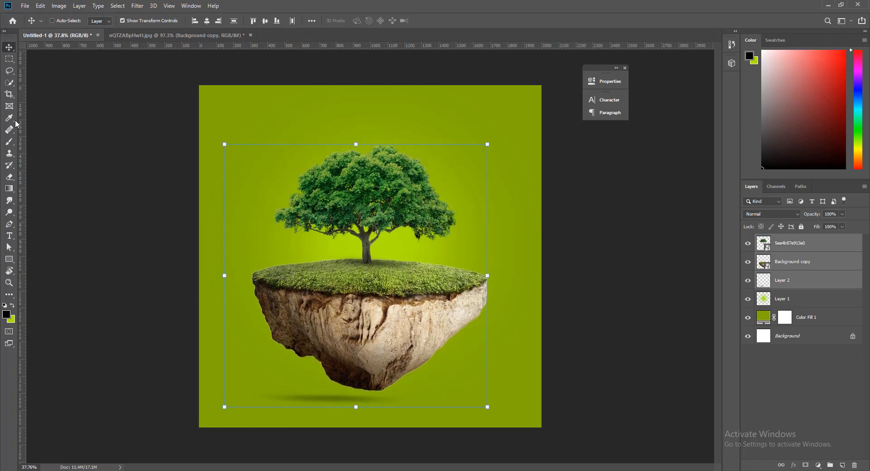
click(9, 59)
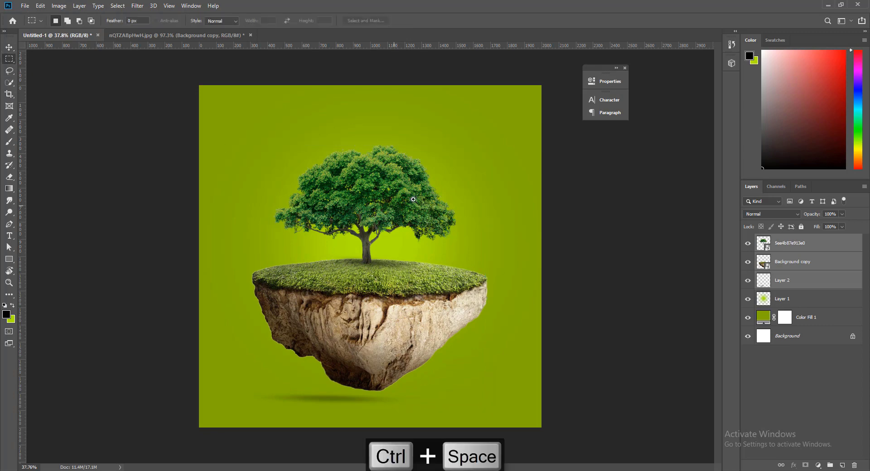
drag(425, 233, 413, 231)
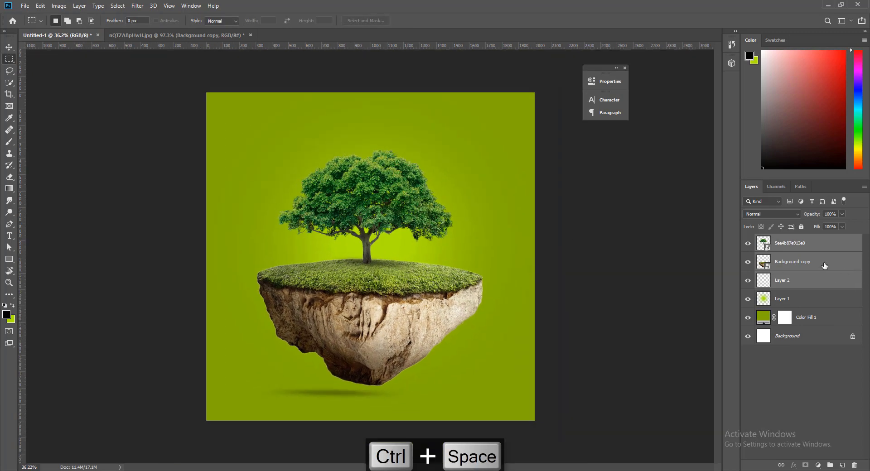
click(800, 245)
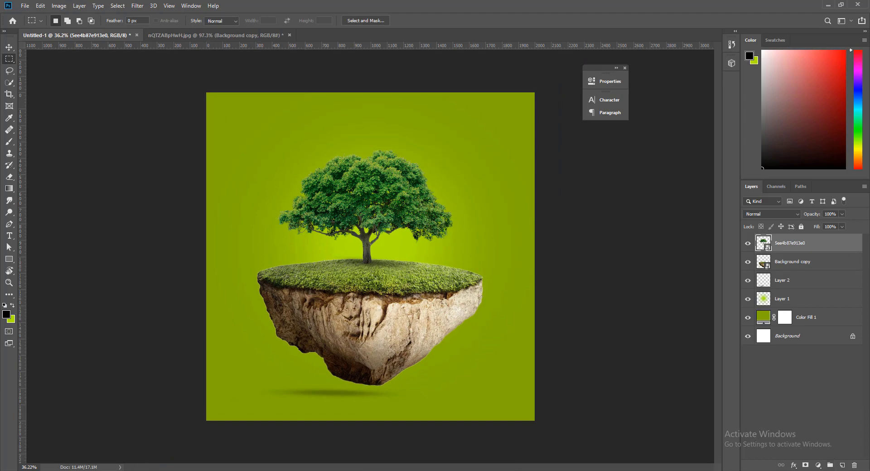
Step: Drag the Maaza mango can image from the Downloads folder toward Photoshop
click(730, 442)
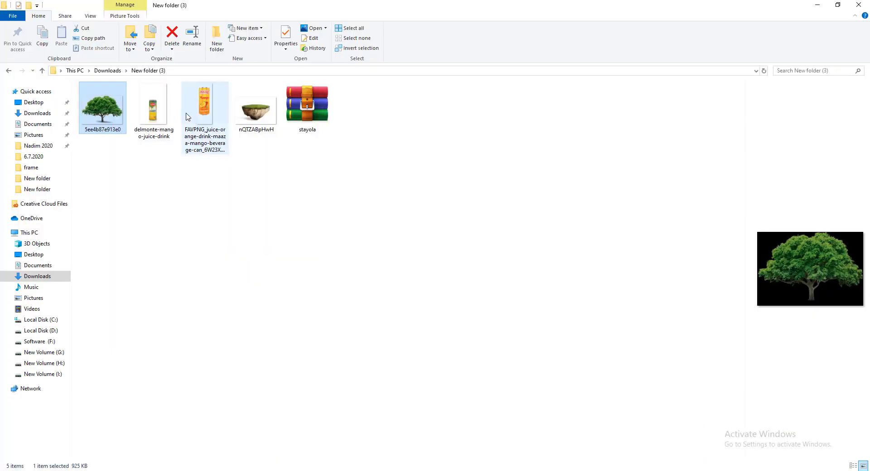
click(156, 113)
drag(204, 114, 228, 454)
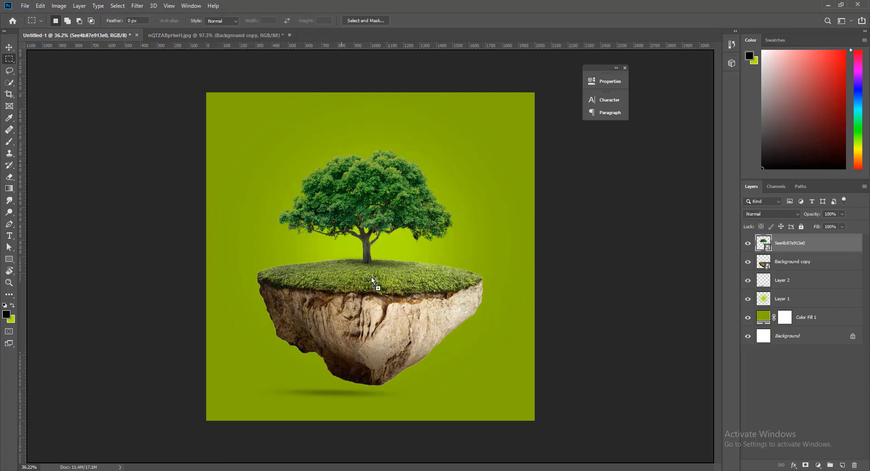
Step: Drop the mango can onto the canvas and scale it down onto the island's grass
drag(228, 453, 382, 245)
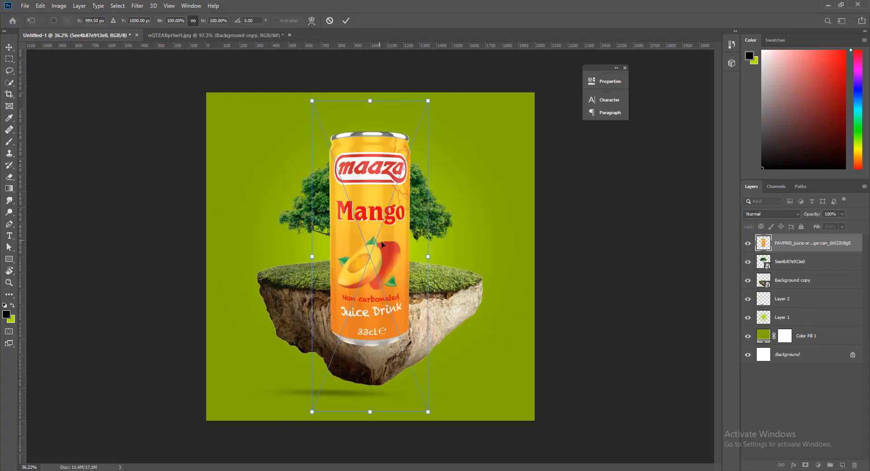
drag(429, 257, 383, 257)
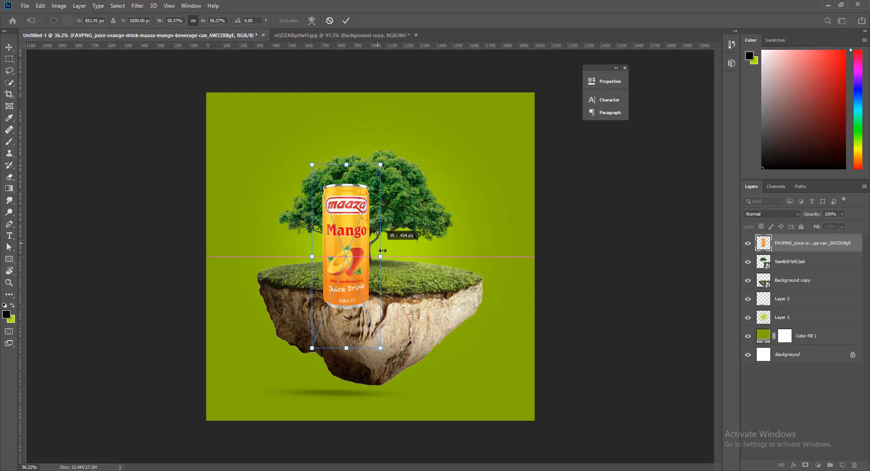
drag(344, 277, 357, 240)
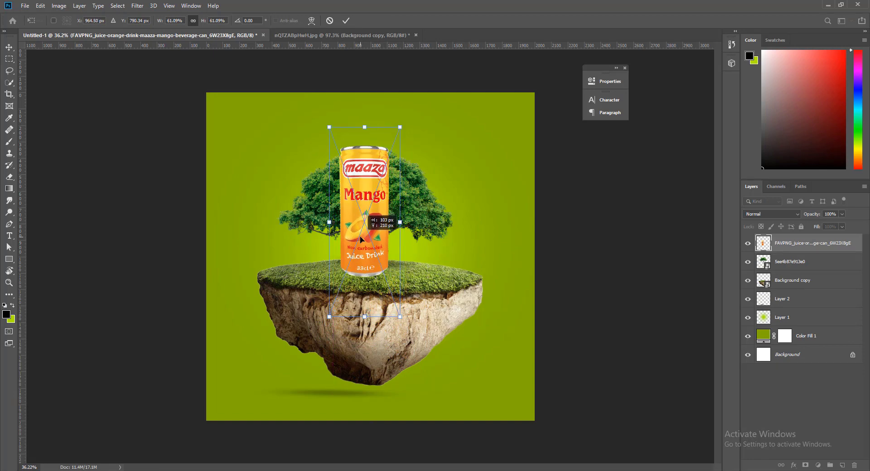
key(Return)
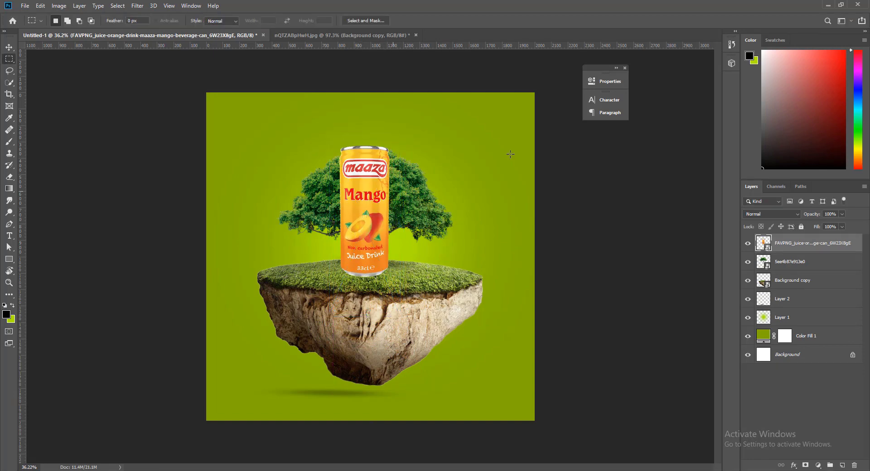
Step: Centre the can horizontally on the canvas and shift the tree slightly left behind it
click(9, 47)
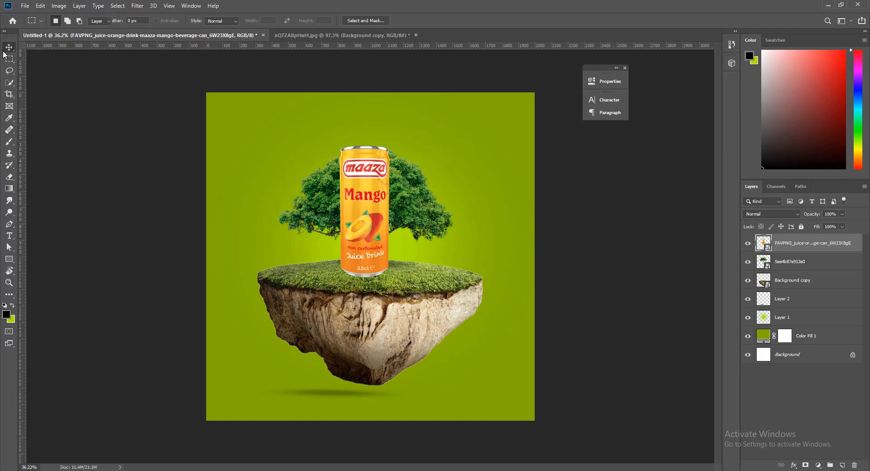
key(ctrl+a)
click(208, 21)
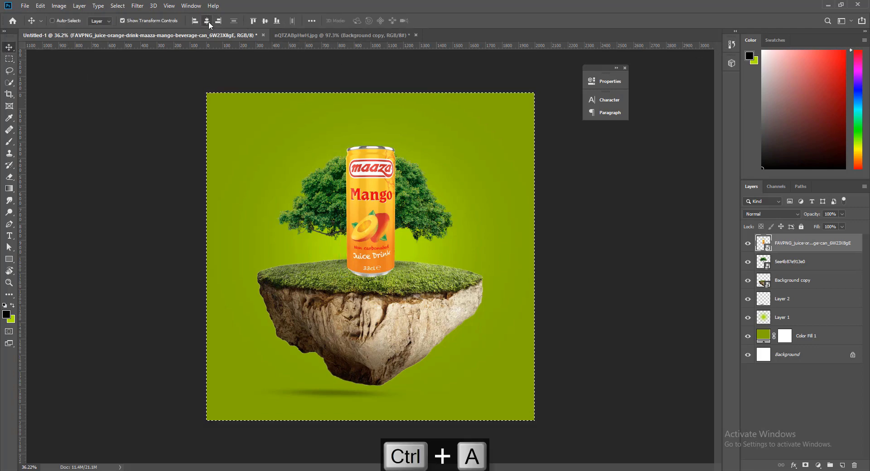
key(ctrl+d)
click(797, 262)
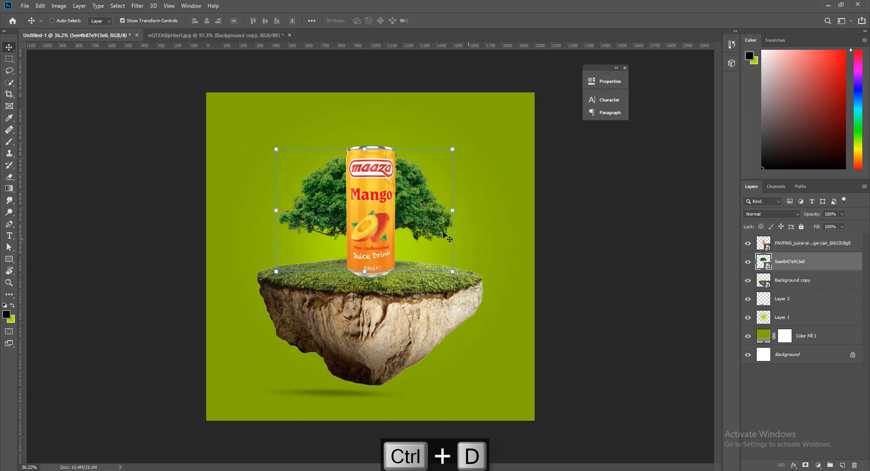
mouse_move(323, 195)
mouse_down()
mouse_move(303, 199)
mouse_move(311, 198)
mouse_up()
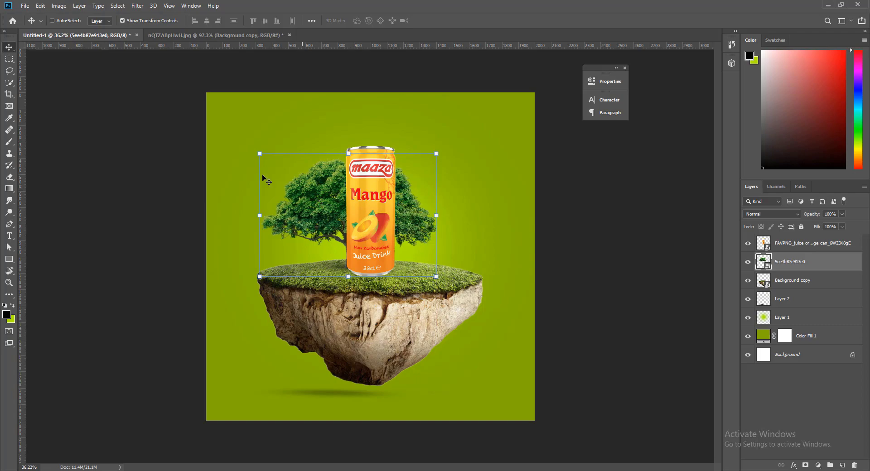
Step: Zoom in and add a white layer mask to the mango can layer
click(9, 59)
scroll(385, 290, up, 5)
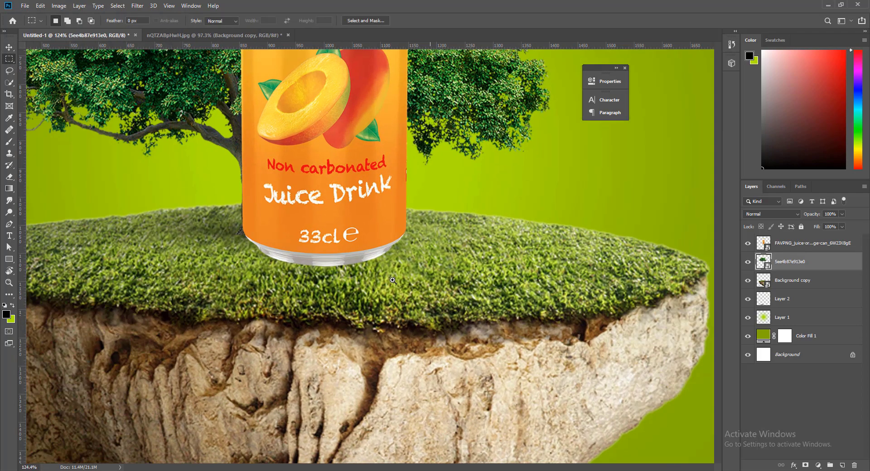
scroll(384, 290, up, 2)
scroll(517, 278, up, 1)
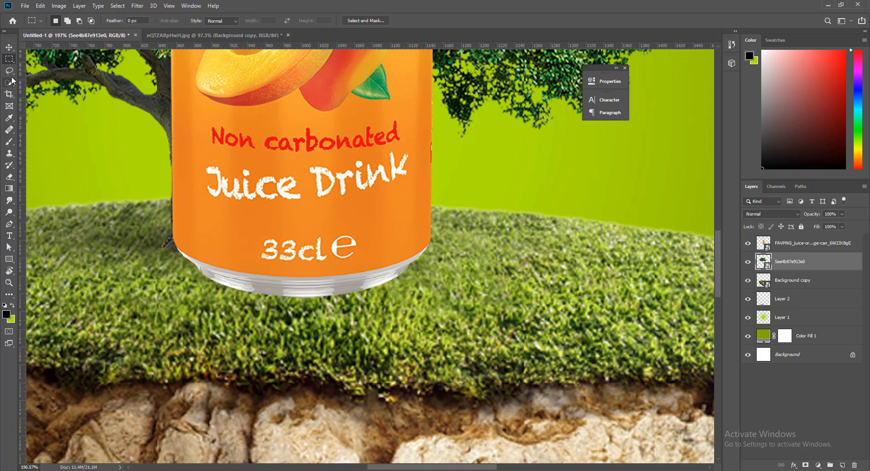
click(781, 250)
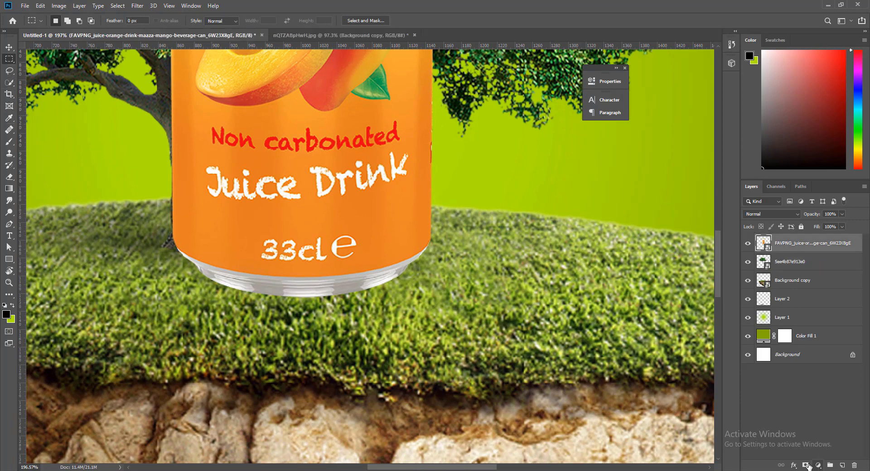
click(805, 465)
Step: Set the Brush tool to size 25 with the Sampled Brush 2 tip
click(9, 141)
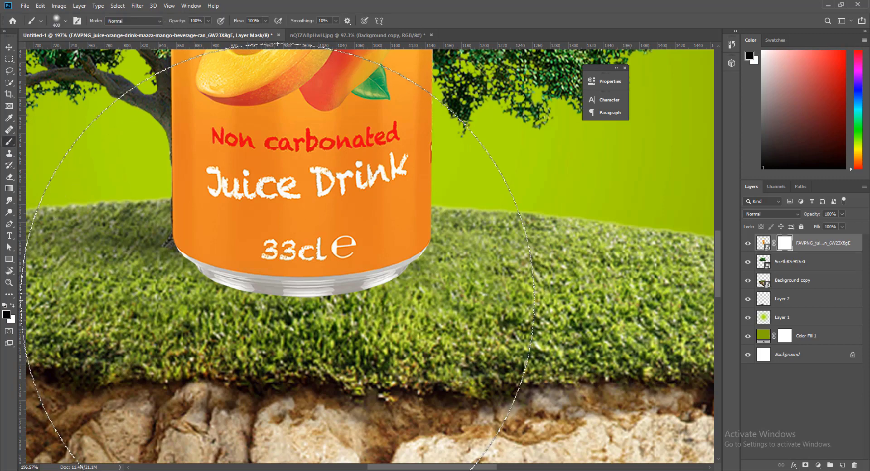
key(bracketleft)
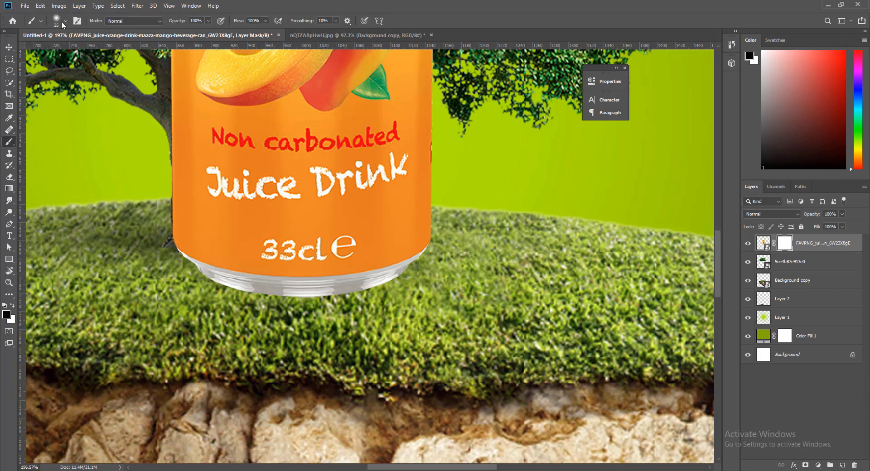
click(62, 21)
scroll(151, 161, down, 5)
scroll(138, 227, down, 10)
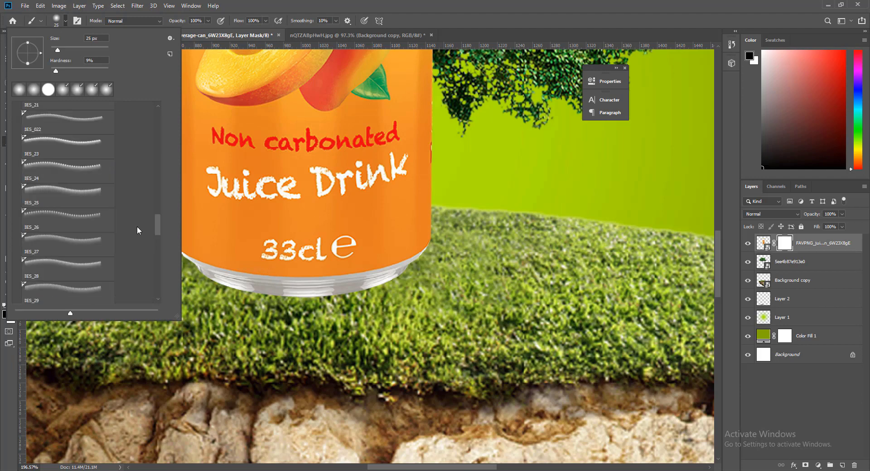
scroll(154, 256, down, 5)
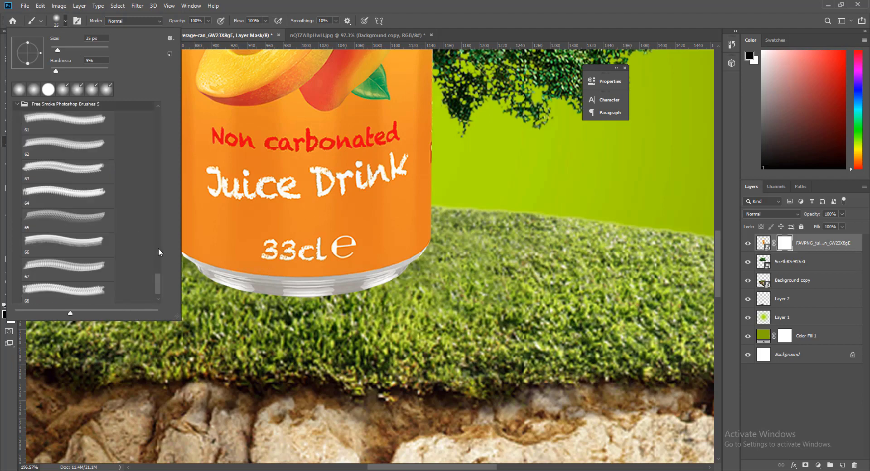
scroll(158, 248, down, 5)
scroll(153, 278, down, 5)
scroll(156, 281, down, 5)
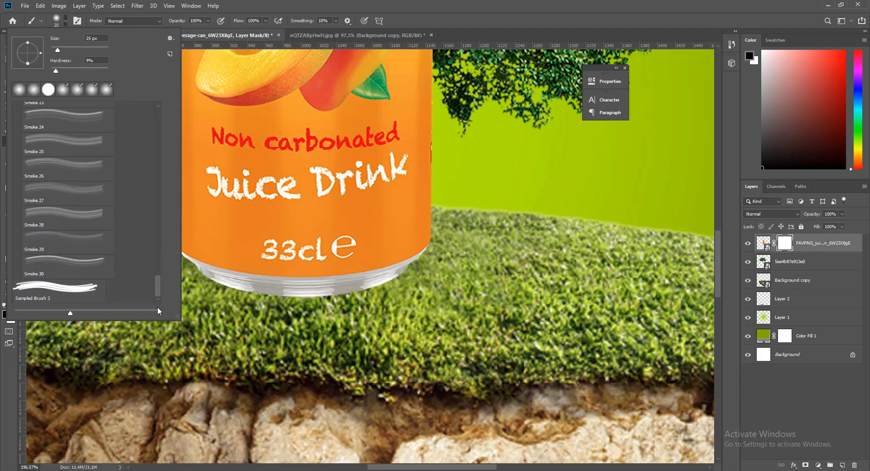
click(92, 301)
click(367, 153)
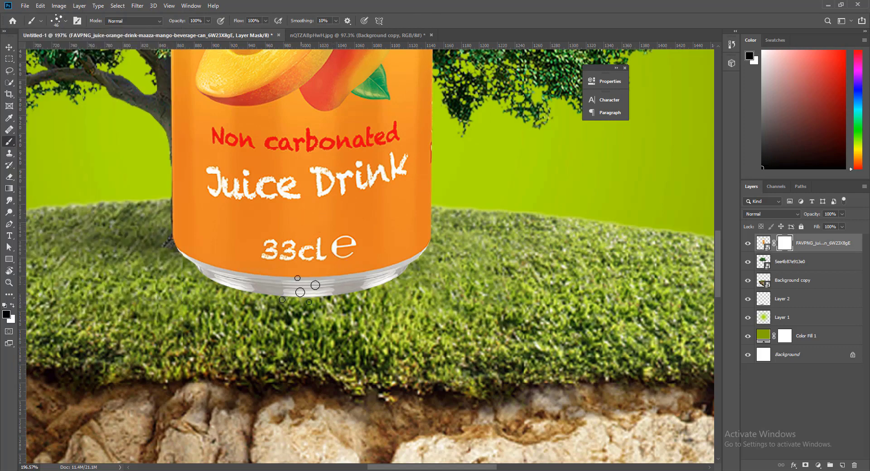
Step: At brush size 10, stamp grass blades over the middle and right of the can's base
key(bracketleft)
key(bracketleft)
key(bracketleft)
click(301, 307)
click(309, 306)
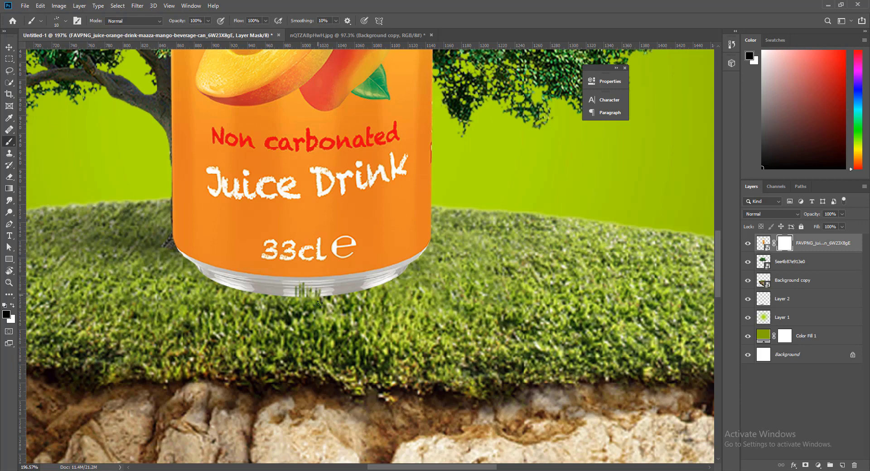
click(323, 303)
click(340, 300)
click(350, 300)
click(375, 284)
click(395, 276)
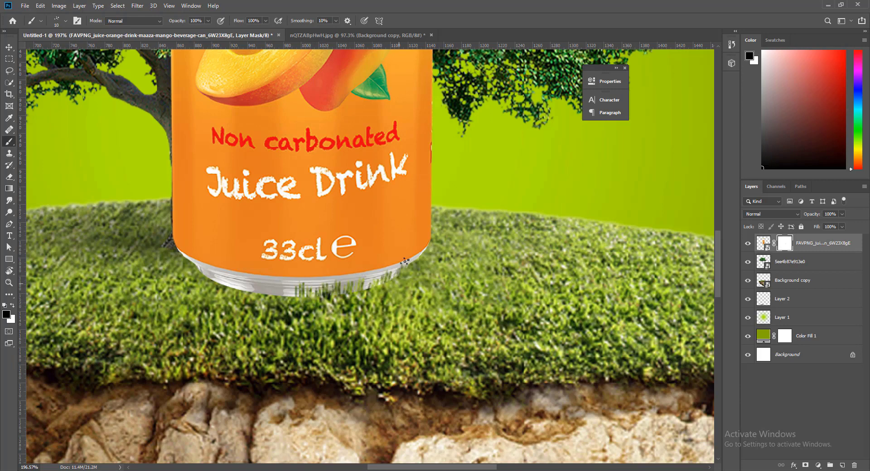
click(422, 256)
click(411, 259)
click(398, 271)
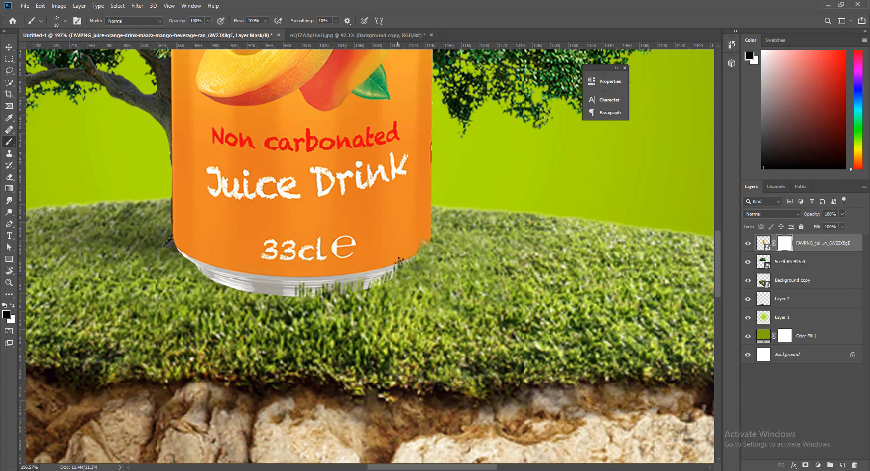
click(378, 281)
Step: Stamp grass over the centre and left rim, then stroke grass along the whole bottom edge
click(300, 295)
click(283, 299)
click(270, 297)
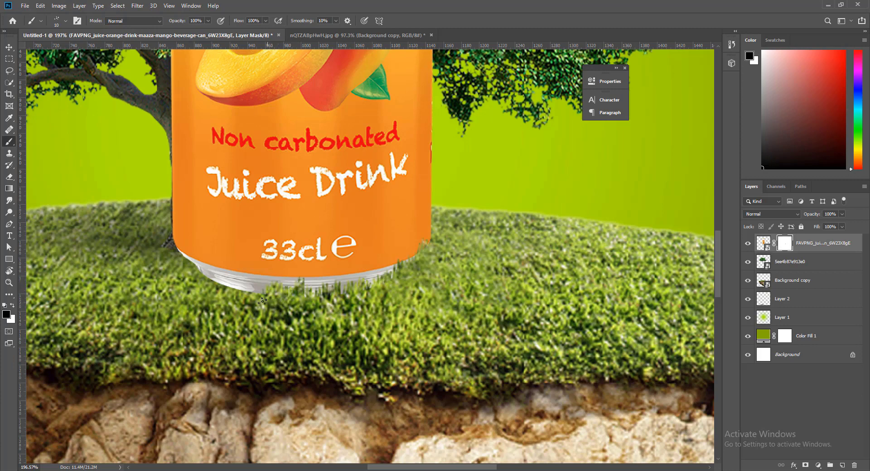
click(245, 287)
click(221, 278)
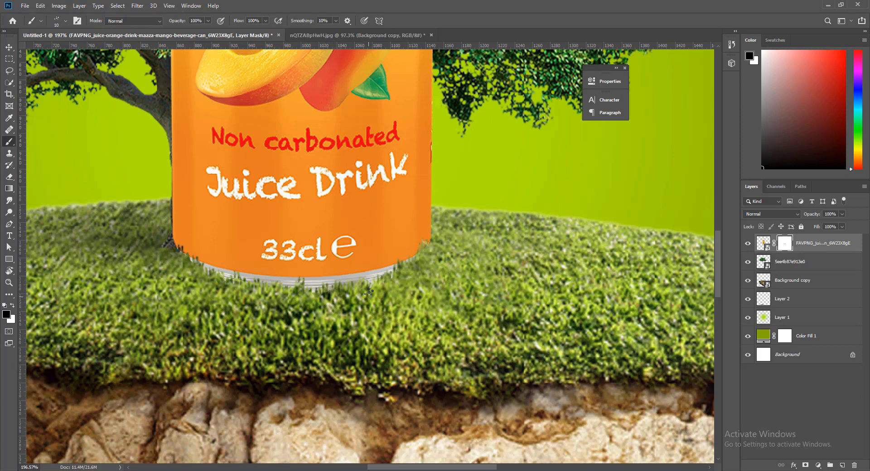
drag(375, 294, 391, 280)
drag(337, 278, 307, 287)
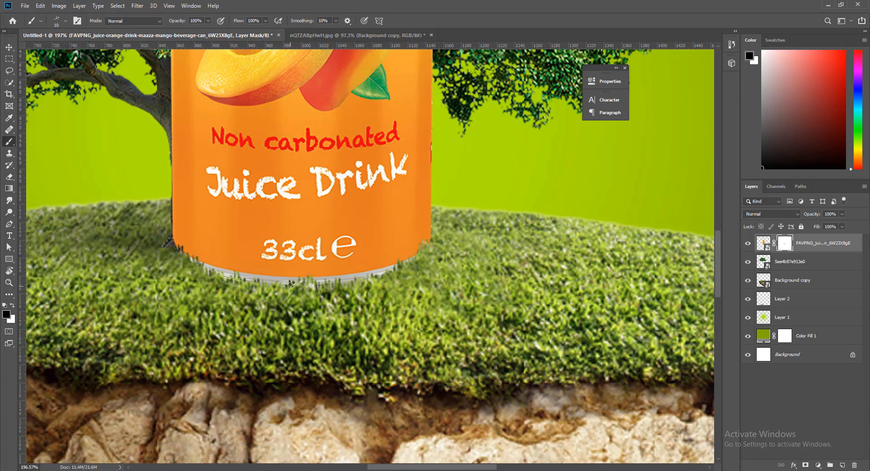
drag(246, 269, 230, 275)
Step: Zoom in and paint more grass strokes across the left and bottom of the can's grey rim
scroll(419, 335, down, 5)
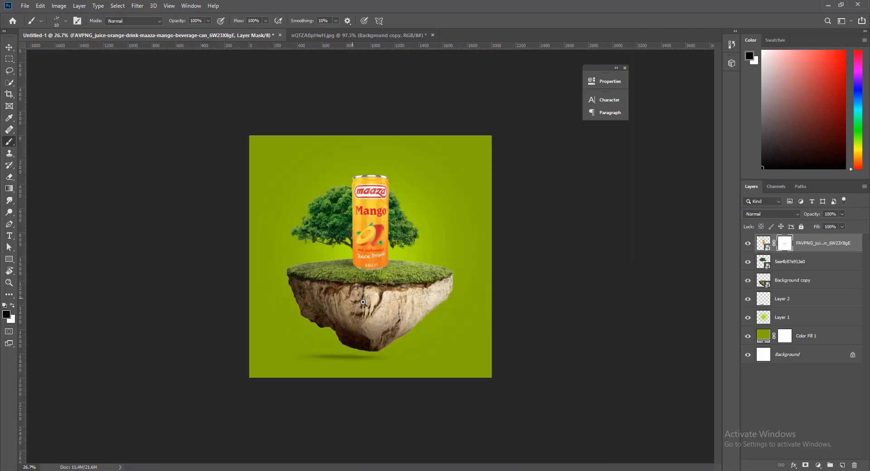
scroll(392, 317, up, 5)
scroll(392, 317, up, 3)
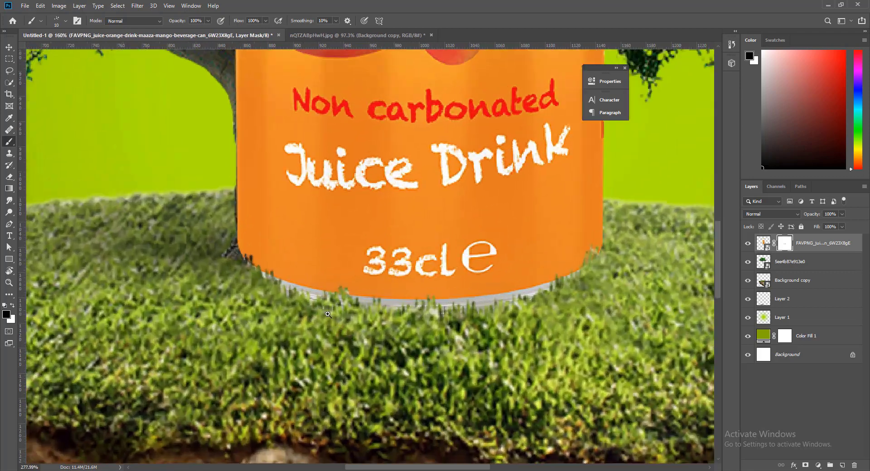
mouse_move(319, 292)
mouse_down()
mouse_move(292, 311)
mouse_move(272, 295)
mouse_up()
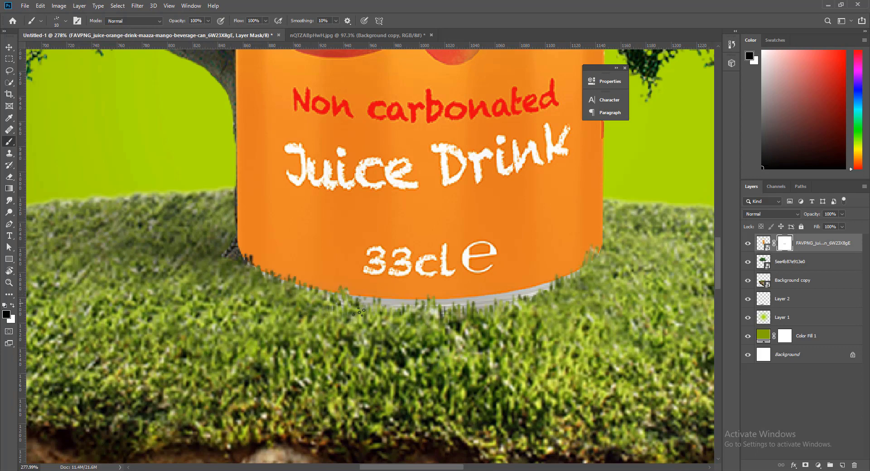
mouse_move(358, 312)
mouse_down()
mouse_move(366, 299)
mouse_move(409, 326)
mouse_move(519, 303)
mouse_move(538, 290)
mouse_move(543, 302)
mouse_move(553, 280)
mouse_up()
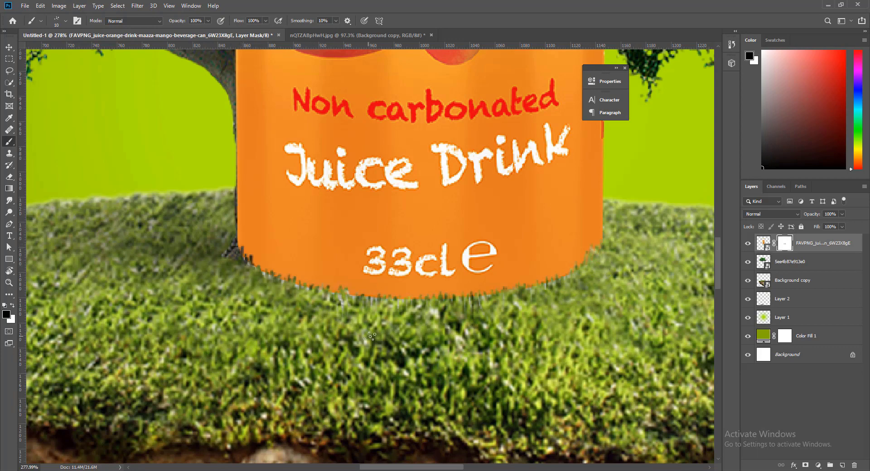
scroll(370, 336, down, 3)
scroll(408, 353, down, 2)
scroll(453, 376, down, 1)
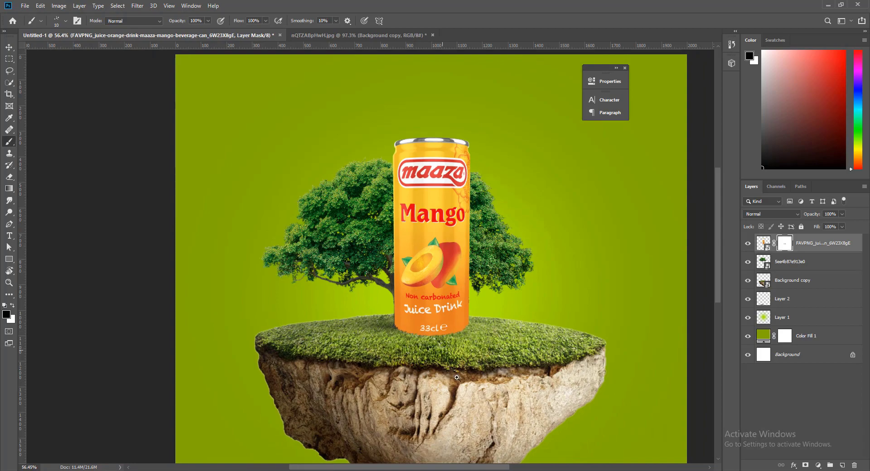
scroll(457, 377, up, 3)
scroll(471, 389, down, 5)
scroll(419, 373, up, 1)
scroll(395, 291, up, 1)
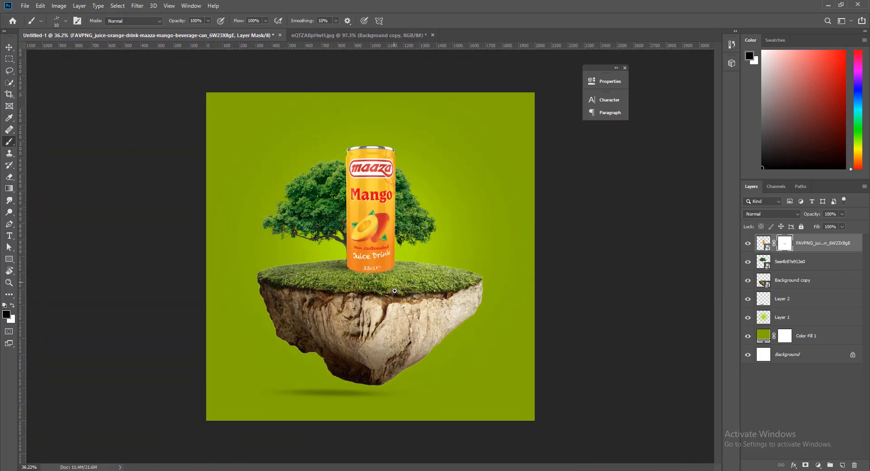
scroll(395, 291, up, 1)
scroll(395, 300, up, 1)
scroll(394, 308, up, 1)
scroll(393, 318, up, 1)
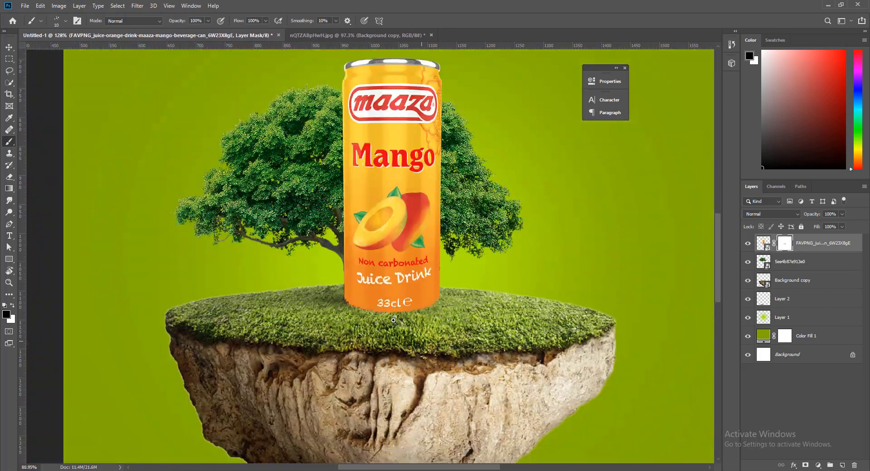
scroll(393, 320, down, 1)
scroll(390, 318, up, 3)
scroll(372, 309, up, 3)
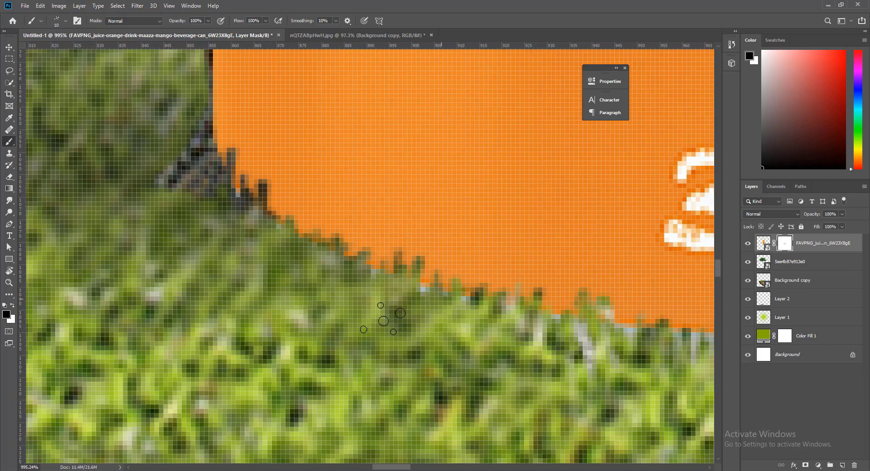
scroll(383, 321, right, 5)
scroll(384, 321, down, 1)
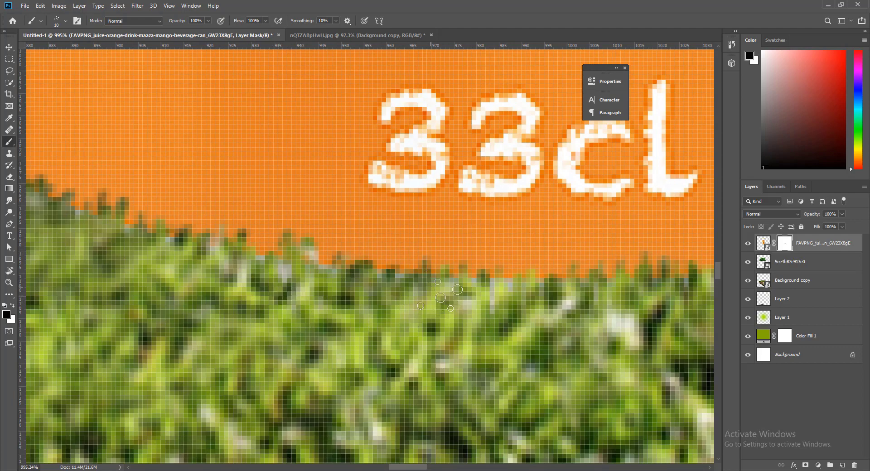
drag(540, 295, 507, 293)
mouse_move(567, 292)
mouse_down()
mouse_move(253, 285)
mouse_move(345, 297)
mouse_up()
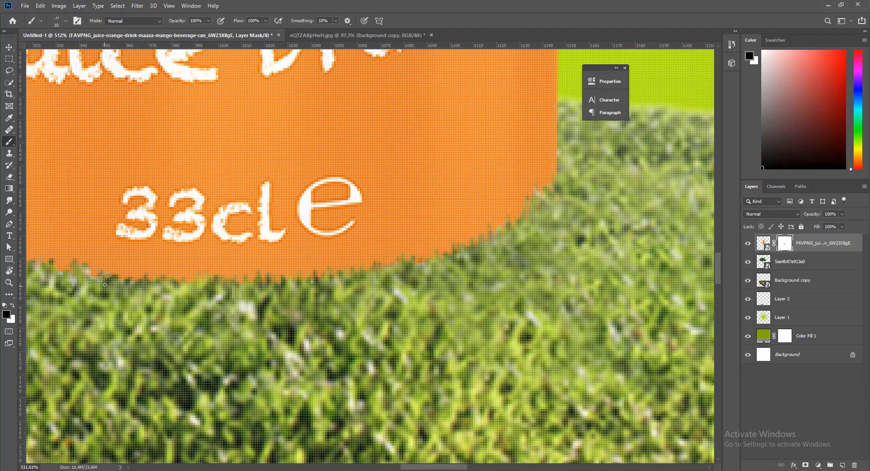
mouse_move(290, 349)
mouse_down()
mouse_move(294, 306)
mouse_move(350, 314)
mouse_move(416, 258)
mouse_up()
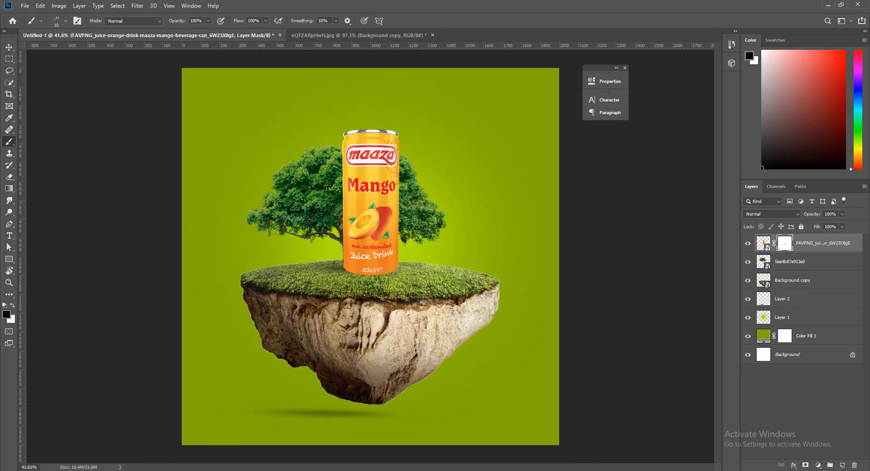
Step: Add a Levels adjustment clipped to the can with lowered output white to darken it
click(819, 466)
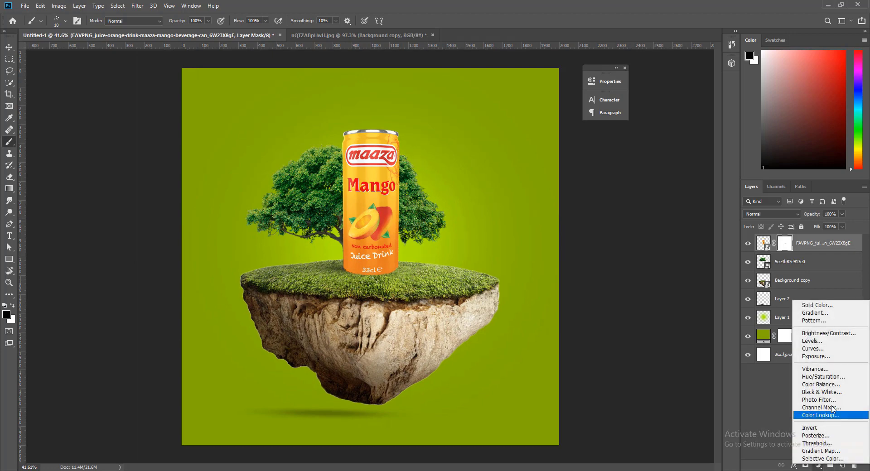
click(830, 341)
click(513, 231)
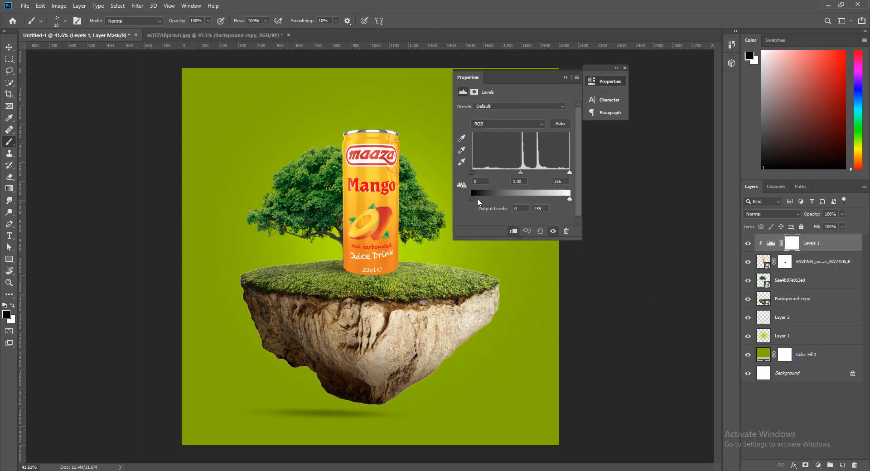
mouse_move(472, 199)
mouse_down()
mouse_move(499, 199)
mouse_move(444, 201)
mouse_up()
drag(567, 202, 541, 200)
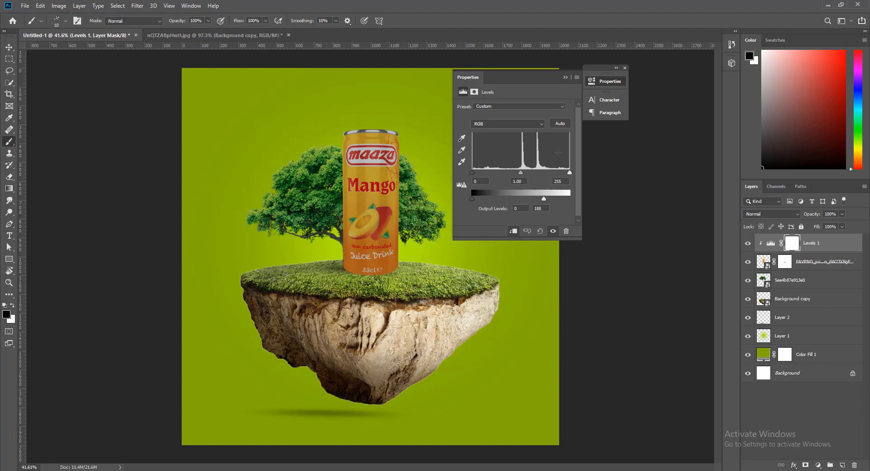
click(564, 77)
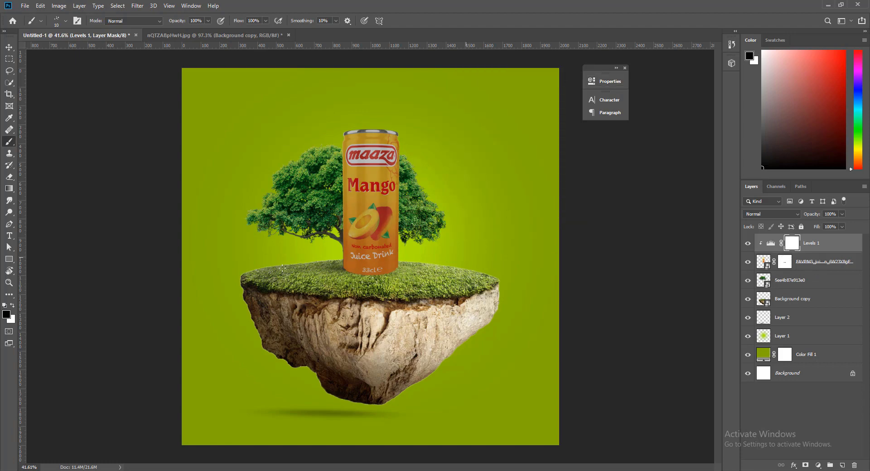
Step: Paint the Levels mask with a soft round brush at size 900 and low opacity and flow
click(66, 21)
double_click(34, 93)
key(bracketright)
key(bracketright)
key(bracketright)
key(bracketright)
key(bracketright)
key(bracketright)
key(bracketright)
key(bracketright)
key(bracketright)
key(bracketright)
key(bracketright)
key(bracketright)
click(208, 20)
drag(264, 20, 245, 32)
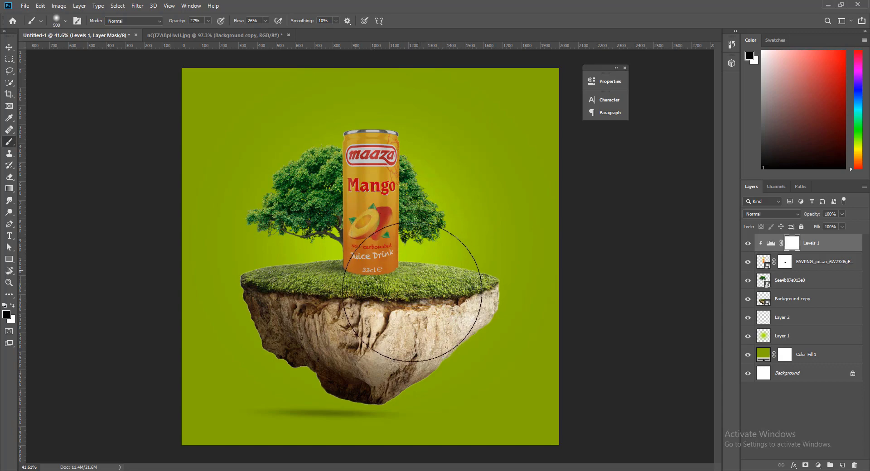
mouse_move(402, 146)
mouse_down()
mouse_move(369, 291)
mouse_move(402, 287)
mouse_move(398, 213)
mouse_move(413, 245)
mouse_move(419, 186)
mouse_move(429, 249)
mouse_move(422, 272)
mouse_move(411, 190)
mouse_up()
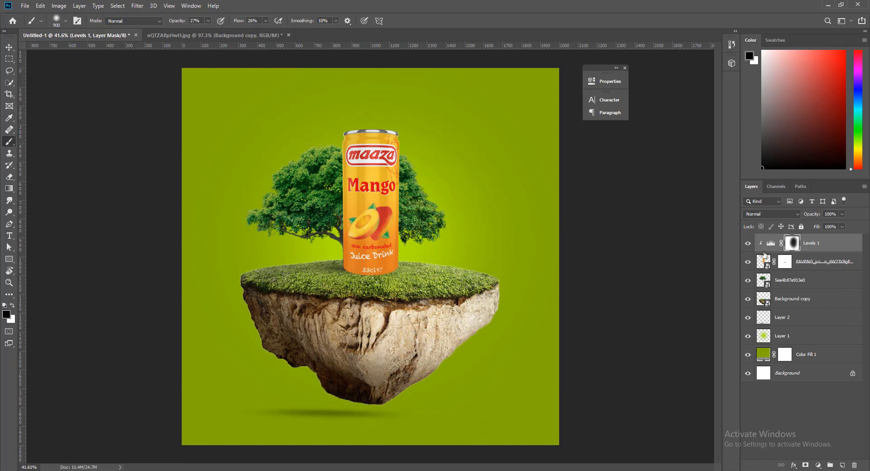
click(748, 245)
drag(593, 346, 450, 280)
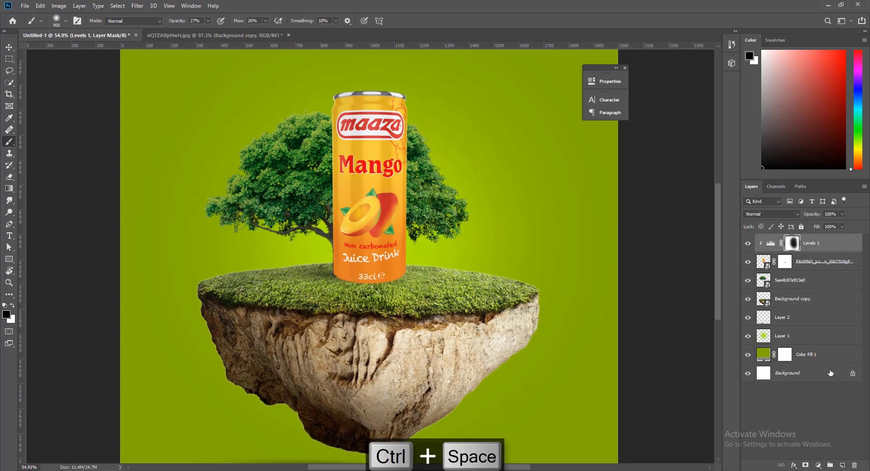
Step: Add a new empty layer and try brush presets such as Smoke 30 and Sampled Brush 1
click(842, 466)
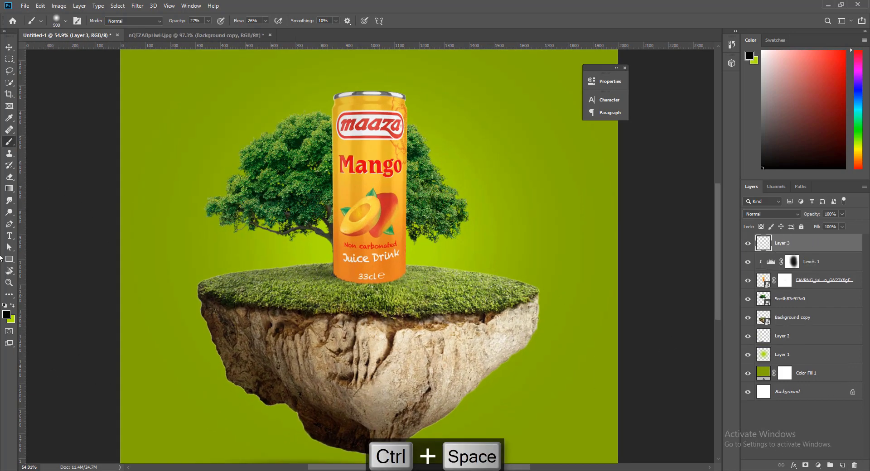
click(66, 21)
click(96, 275)
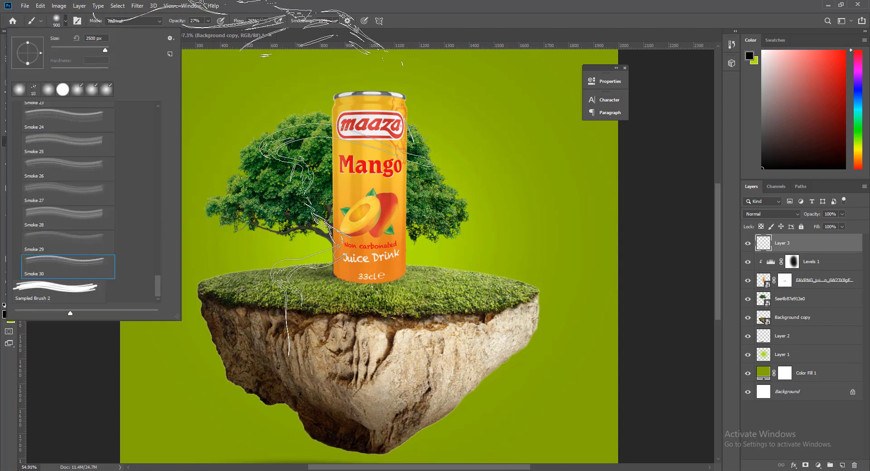
drag(154, 286, 155, 136)
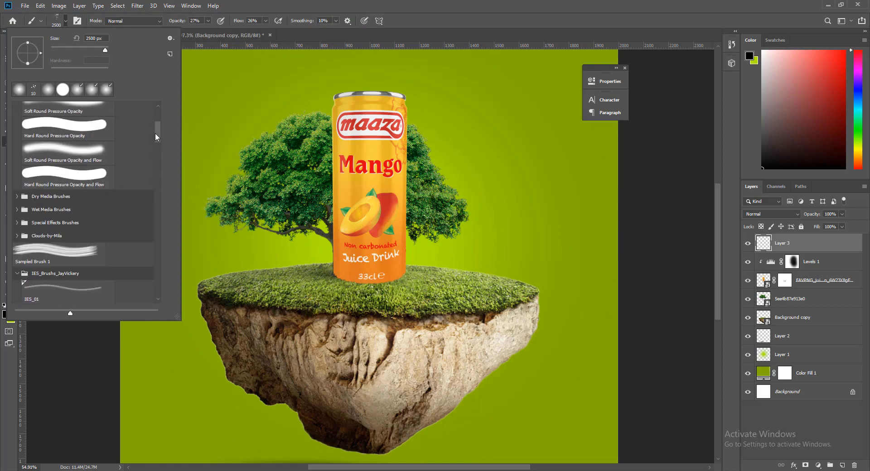
click(53, 253)
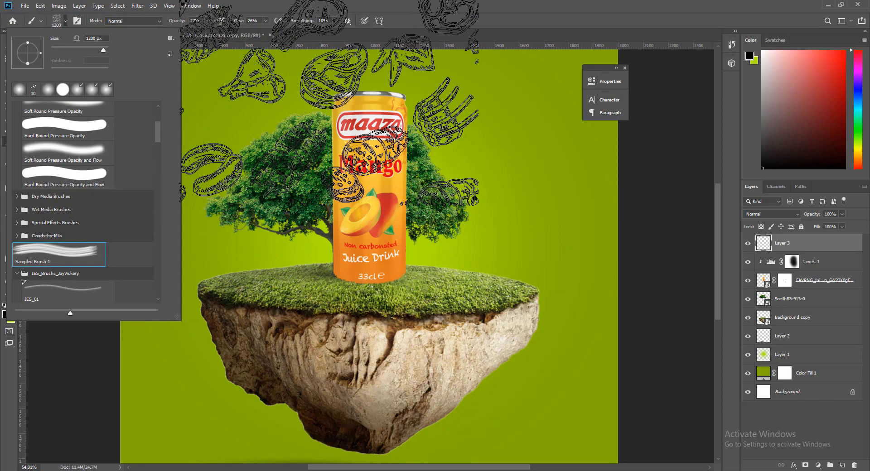
click(361, 4)
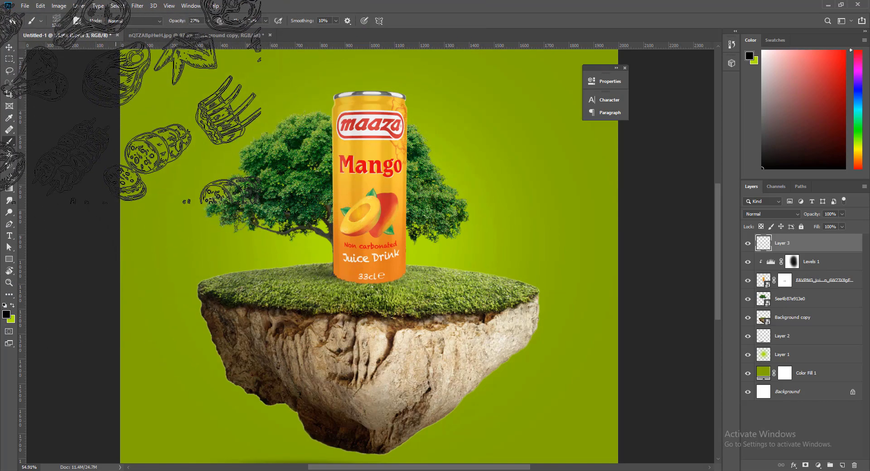
Step: Choose a cloud brush from the Clouds-by-Mila folder and set its size to 700
click(63, 22)
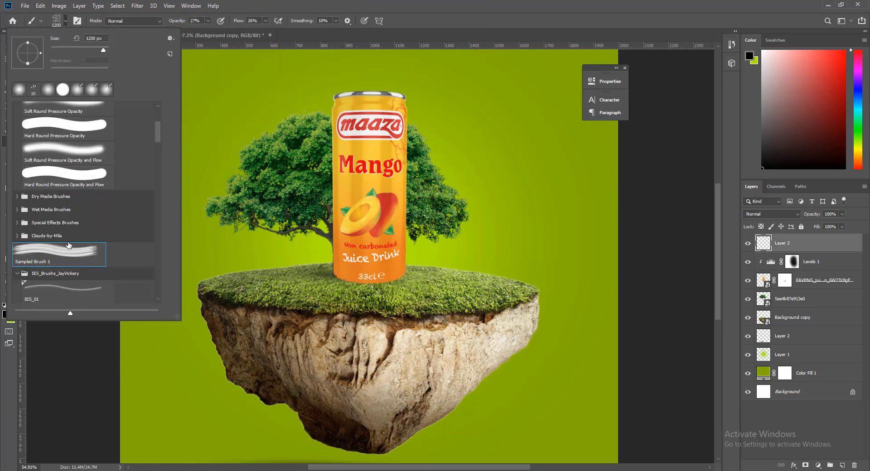
click(17, 236)
click(68, 256)
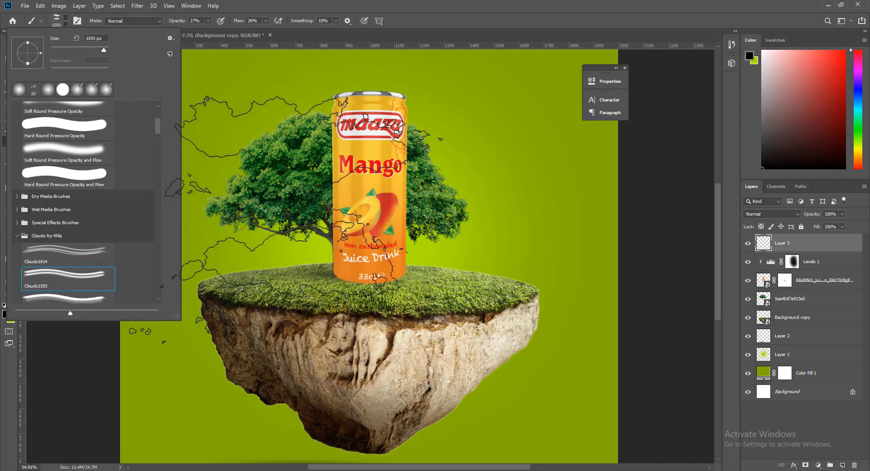
click(68, 278)
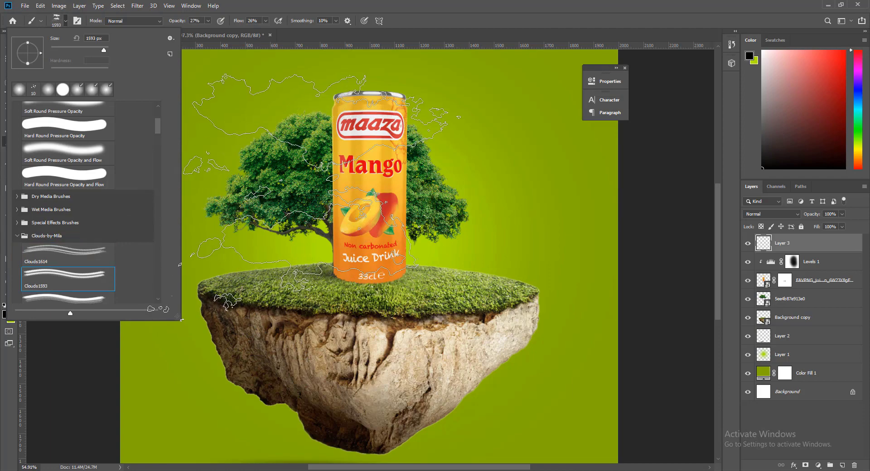
click(98, 299)
click(421, 4)
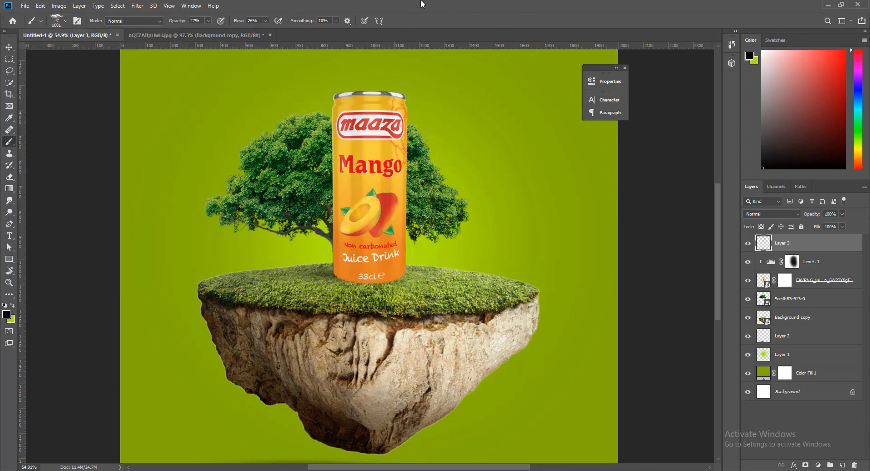
key(bracketleft)
key(bracketleft)
key(bracketleft)
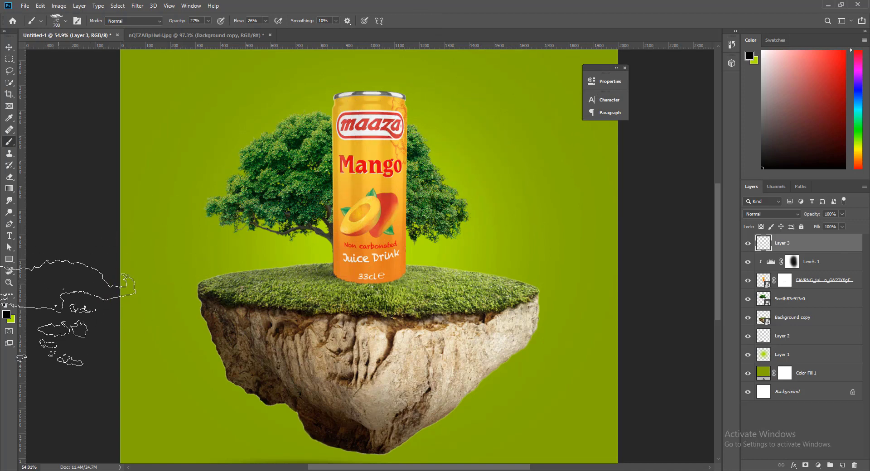
Step: Set the foreground colour to white #ffffff and brush opacity and flow to 100%
click(7, 317)
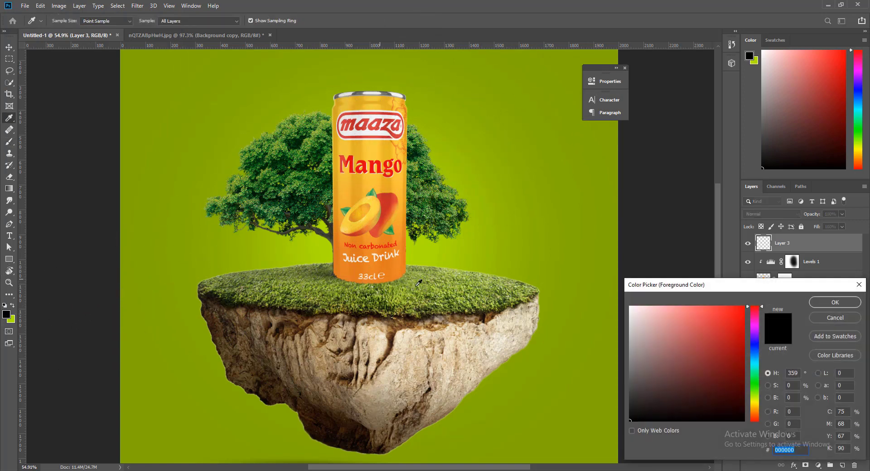
text(ffffff)
click(835, 303)
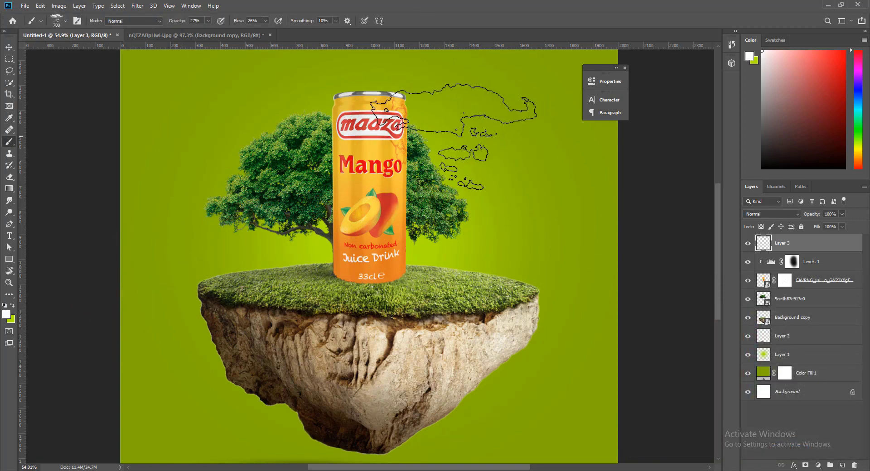
click(460, 137)
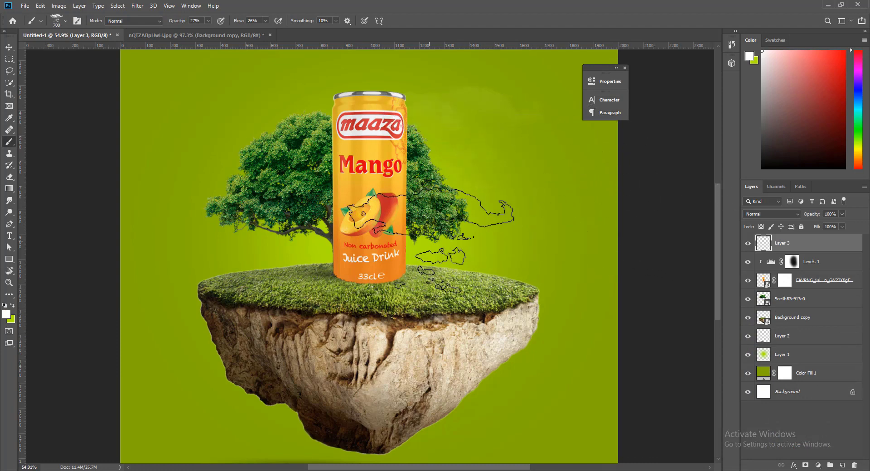
mouse_move(207, 20)
mouse_down()
mouse_move(211, 30)
mouse_move(297, 31)
mouse_up()
click(265, 21)
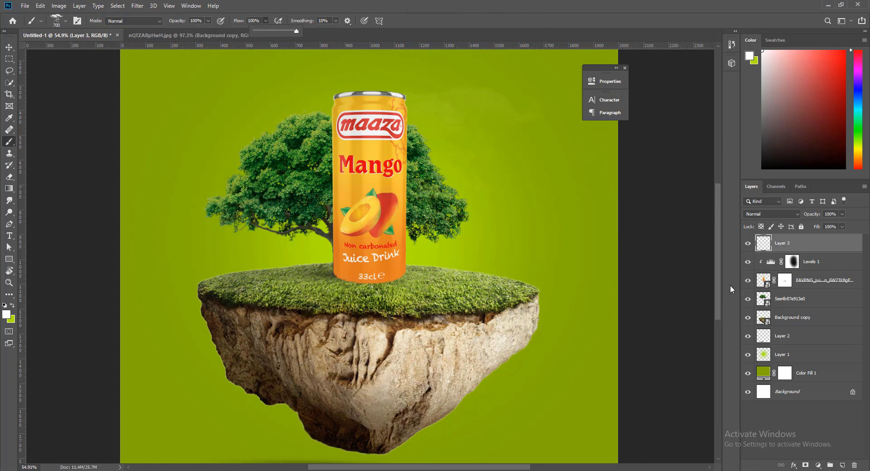
click(844, 463)
click(792, 262)
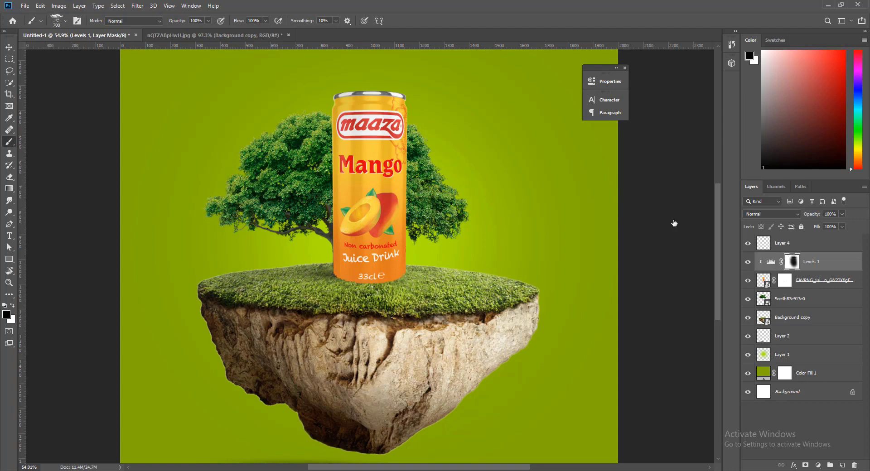
Step: Stamp shrinking white clouds on Layer 4 above and left of the tree and upper-left sky
click(783, 243)
click(453, 132)
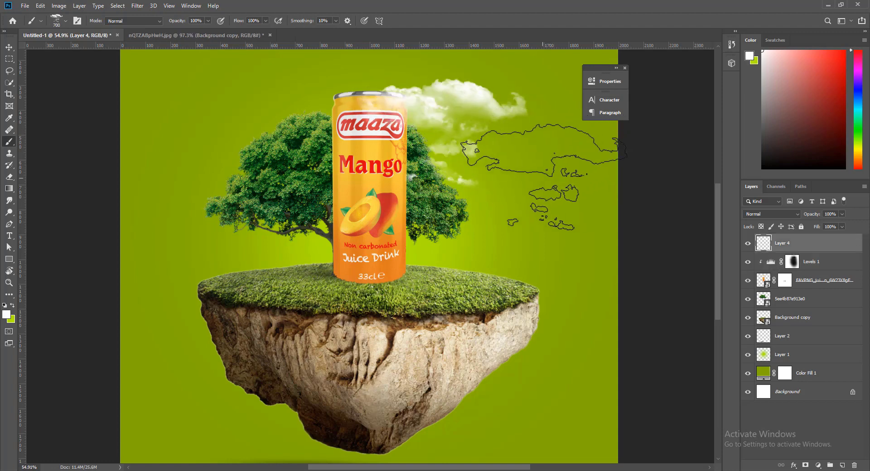
key(bracketleft)
key(bracketleft)
key(bracketleft)
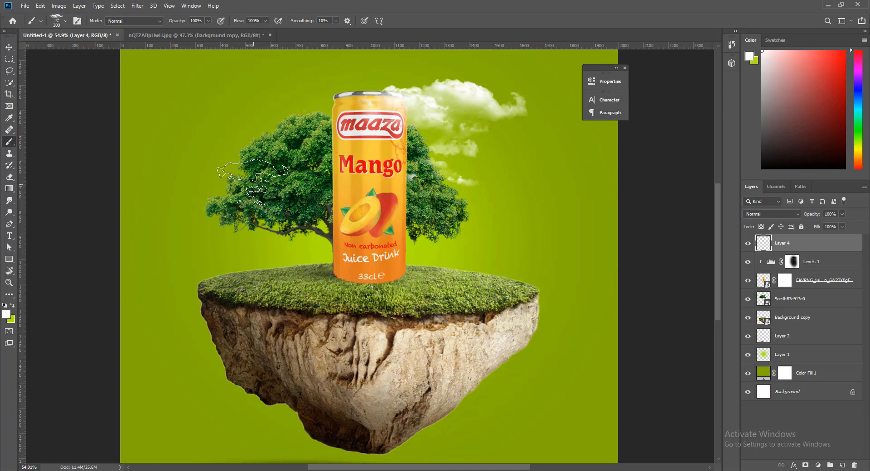
key(bracketleft)
click(245, 177)
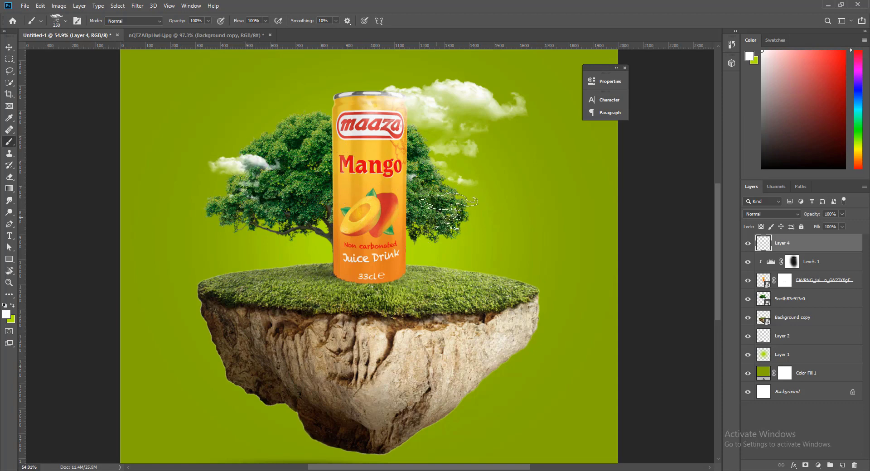
key(bracketleft)
key(bracketleft)
click(272, 78)
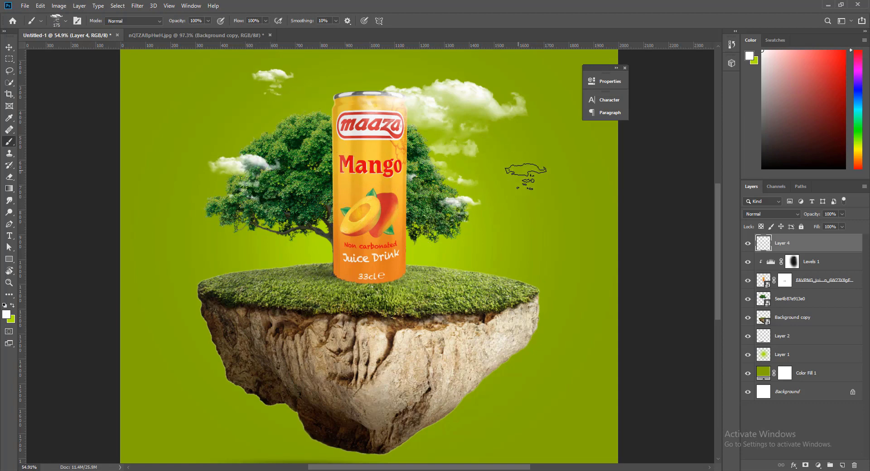
key(ctrl+space)
drag(524, 217, 400, 185)
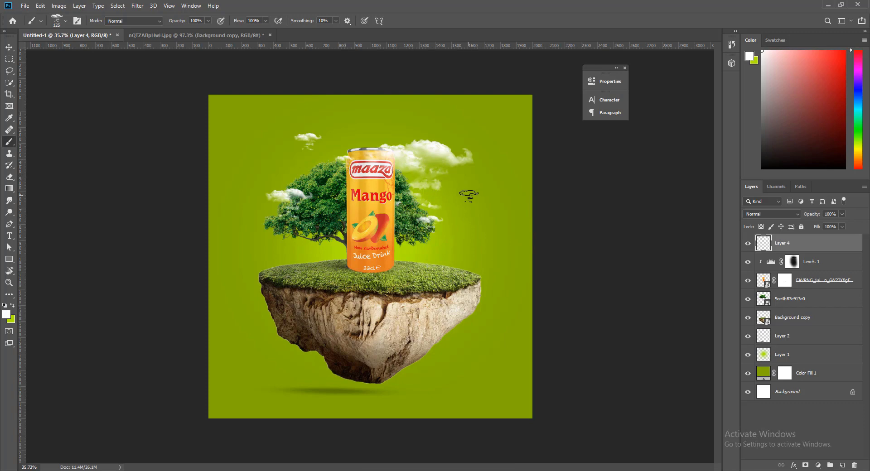
mouse_move(469, 195)
mouse_down()
mouse_move(424, 249)
mouse_move(351, 194)
mouse_move(325, 194)
mouse_up()
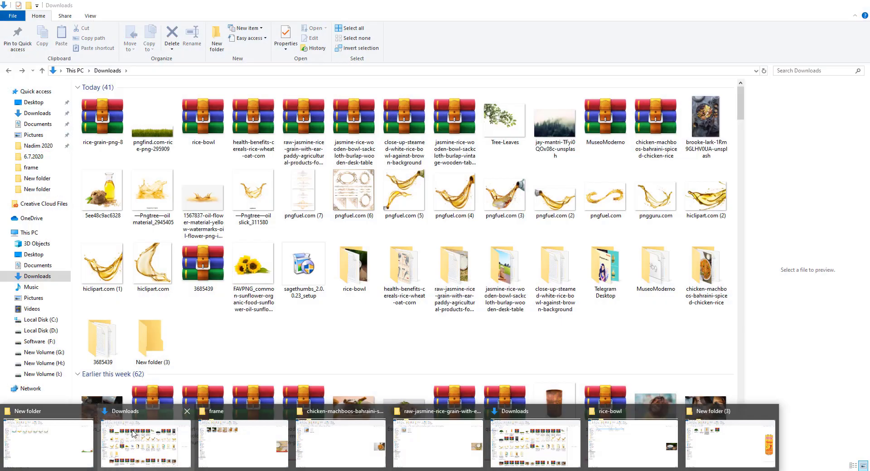
Step: Navigate from New Volume (I:) through the project folder and 6.7.2020 into the png folder
click(127, 436)
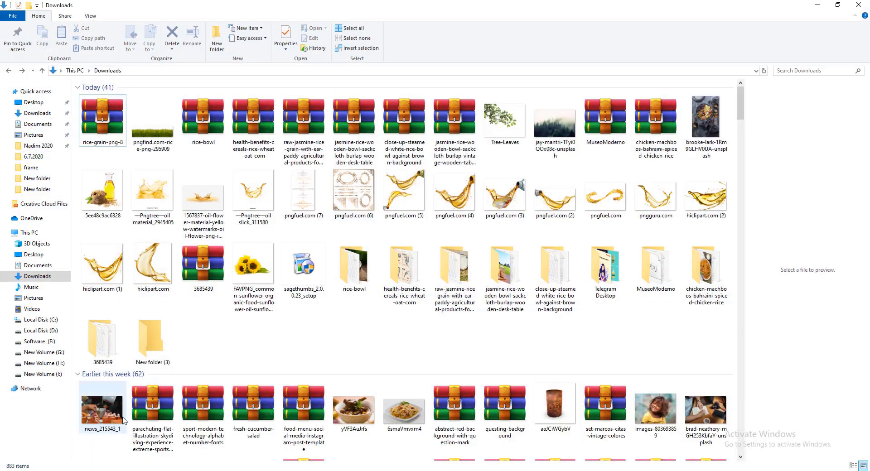
click(42, 374)
double_click(152, 107)
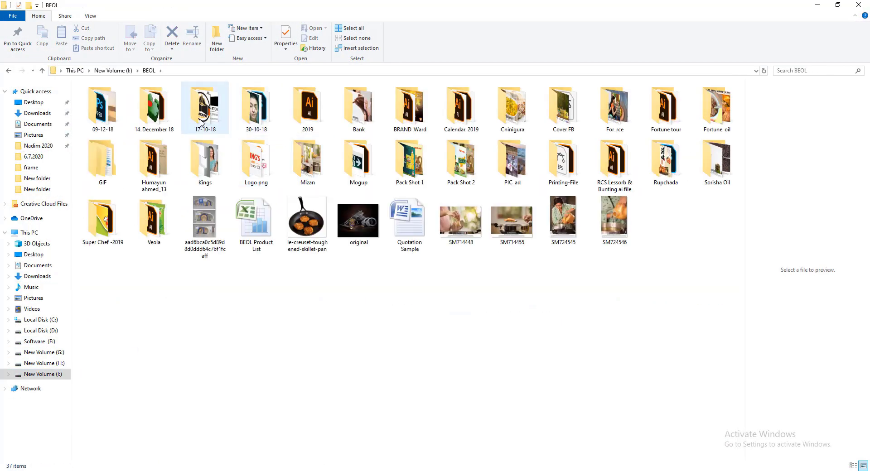
click(57, 376)
double_click(152, 105)
key(BackSpace)
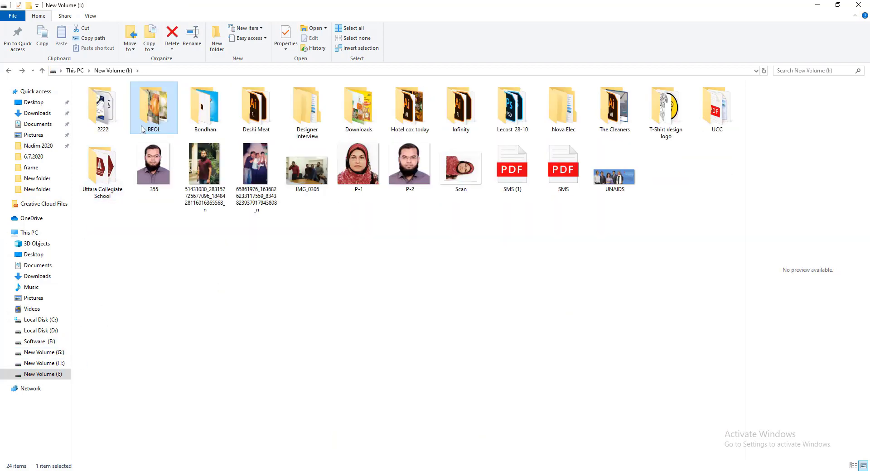
double_click(211, 109)
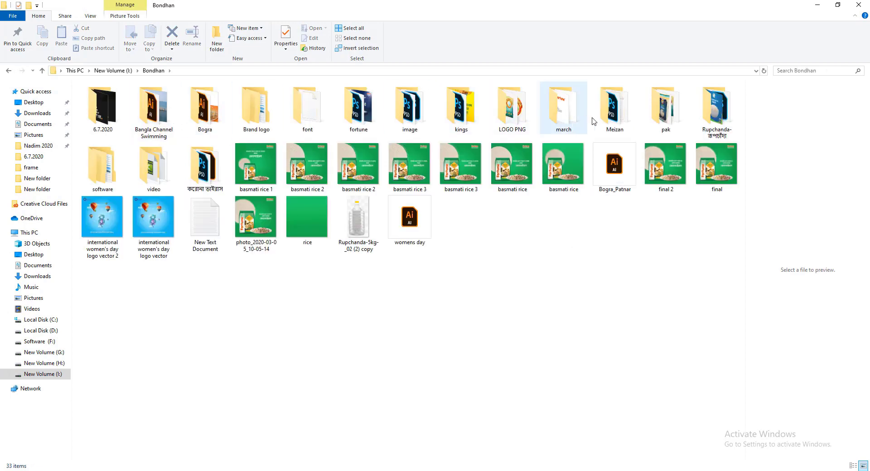
double_click(103, 107)
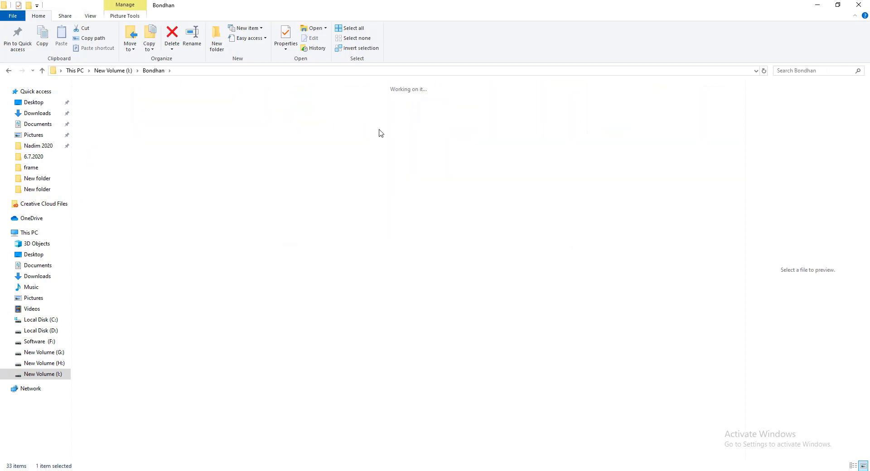
double_click(206, 109)
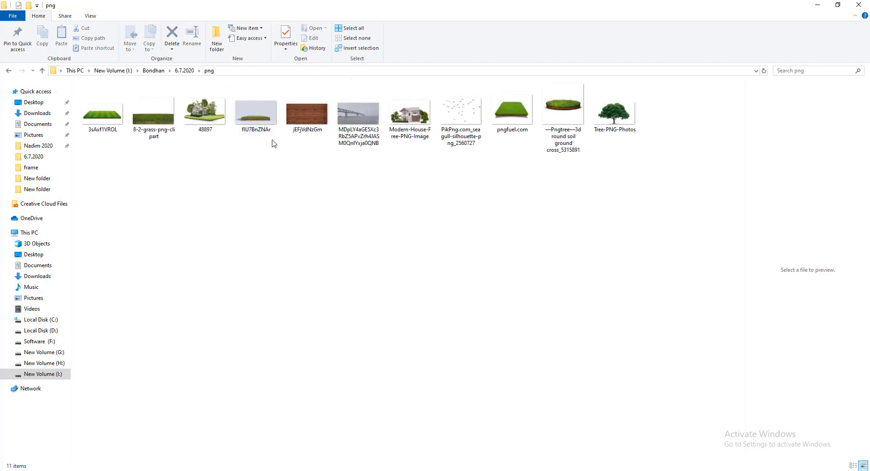
Step: Place the seagull PNG and scale it into a small flock above the tree
mouse_move(451, 130)
mouse_down()
mouse_move(315, 277)
mouse_move(324, 190)
mouse_up()
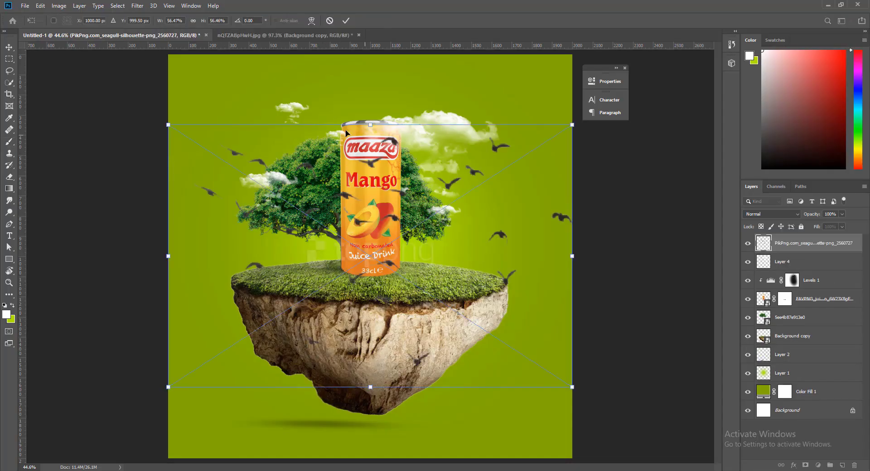
mouse_move(373, 124)
mouse_down()
mouse_move(367, 350)
mouse_move(306, 141)
mouse_up()
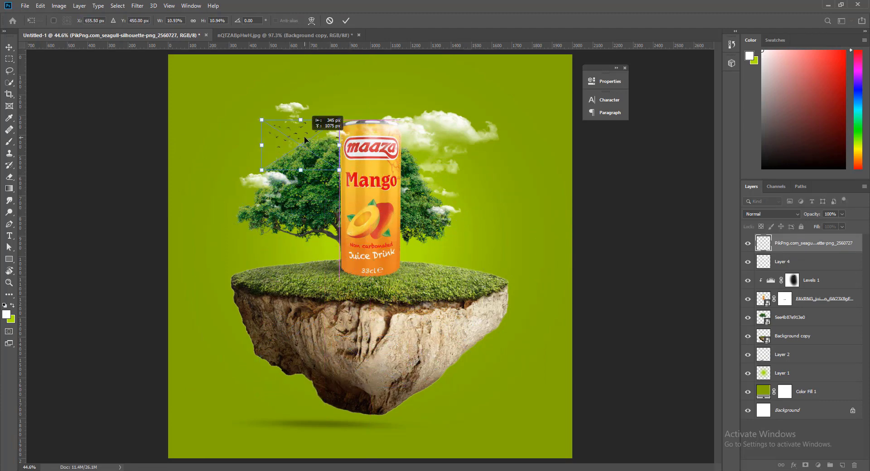
key(Return)
key(b)
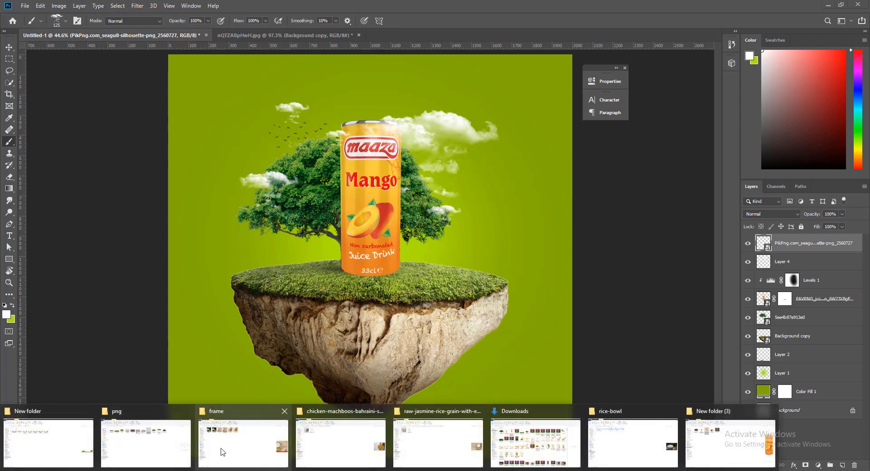
Step: Select the layers from the seagulls down to Layer 2 and group them into Group 1
click(168, 449)
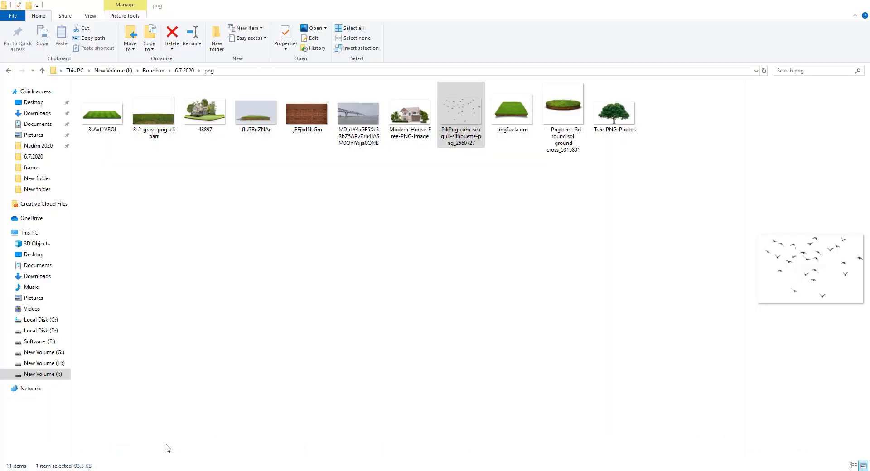
click(259, 405)
click(539, 470)
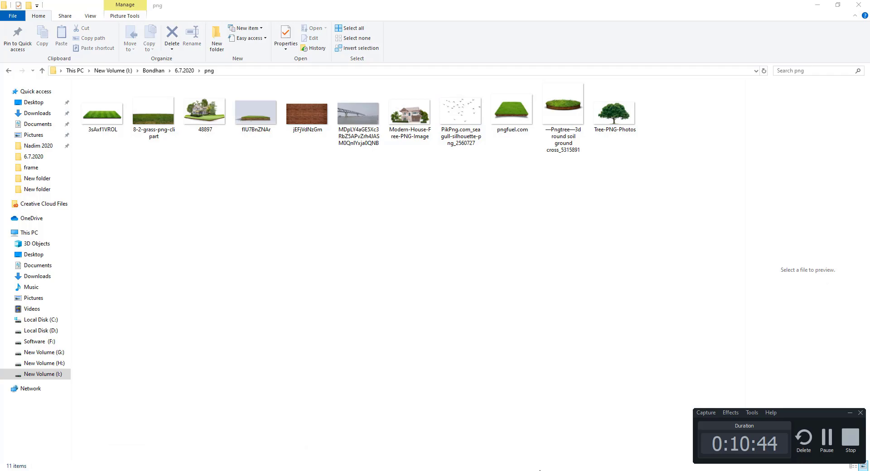
click(826, 448)
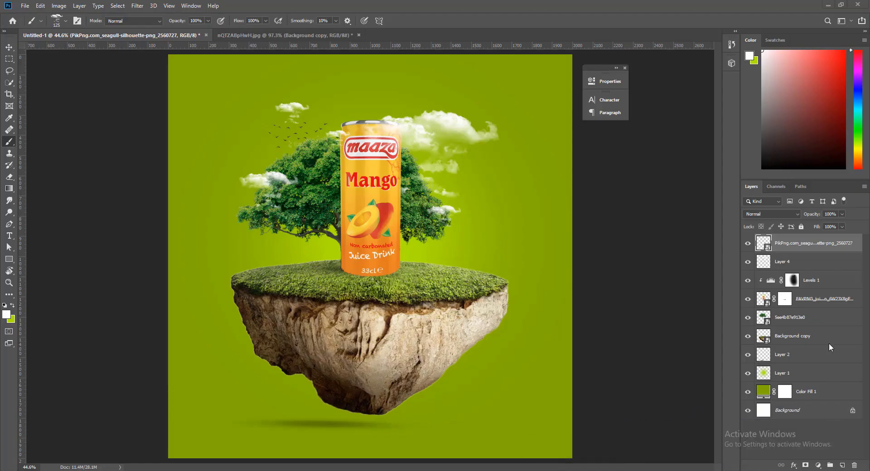
click(805, 351)
shift+click(801, 252)
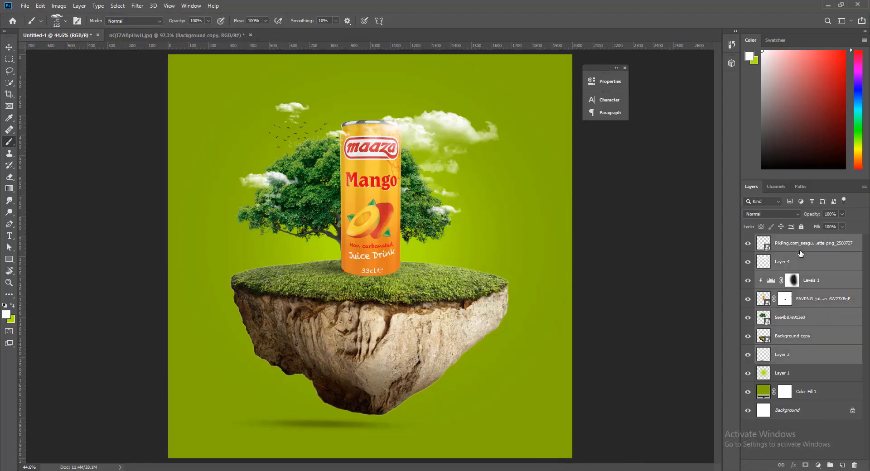
key(ctrl+g)
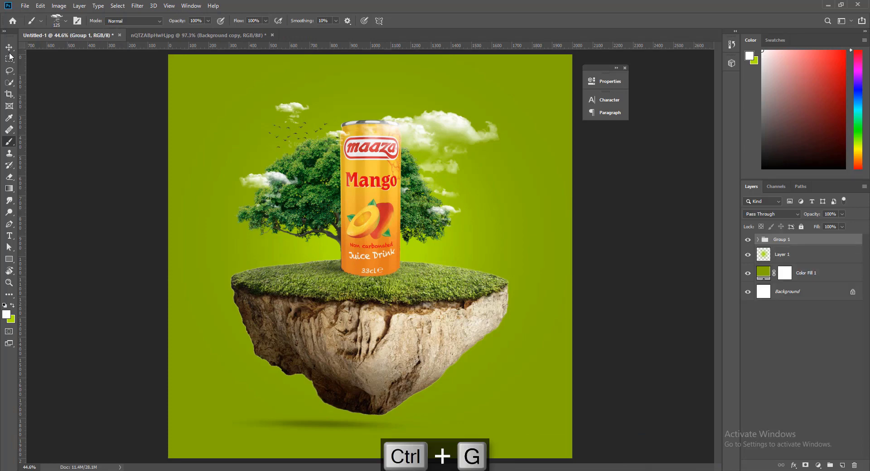
click(9, 49)
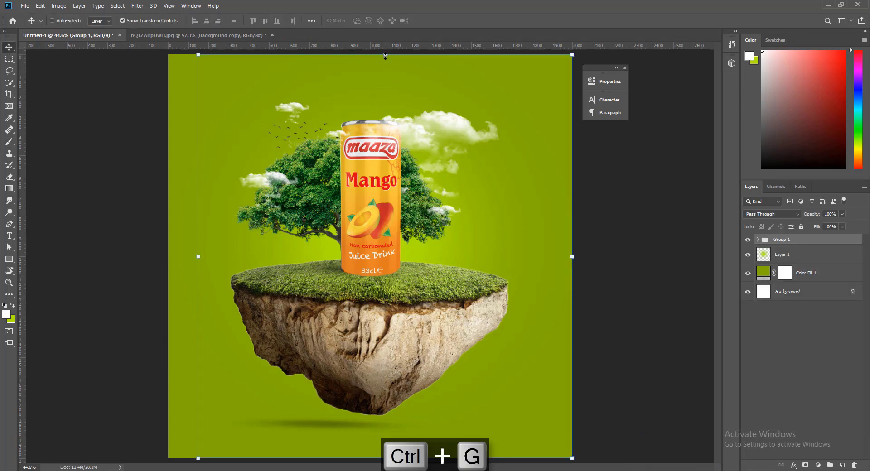
Step: Scale Group 1 down to about 85%, nudge it upward, and commit the transform
drag(386, 55, 377, 114)
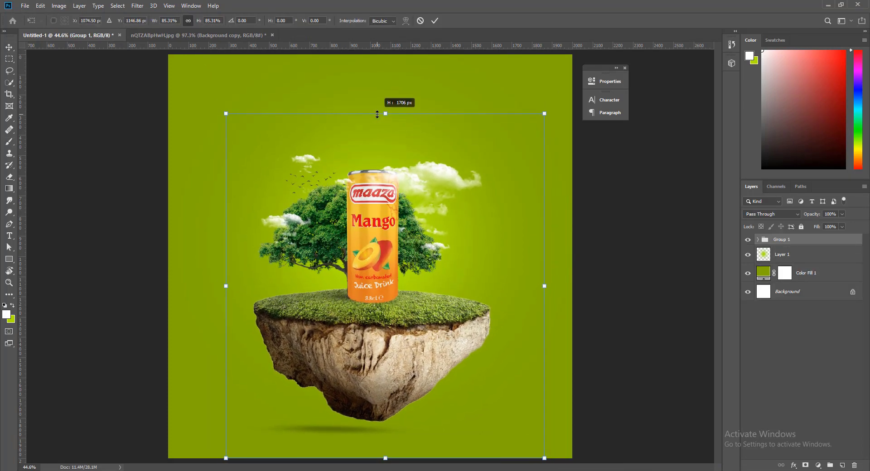
drag(348, 290, 345, 273)
key(Return)
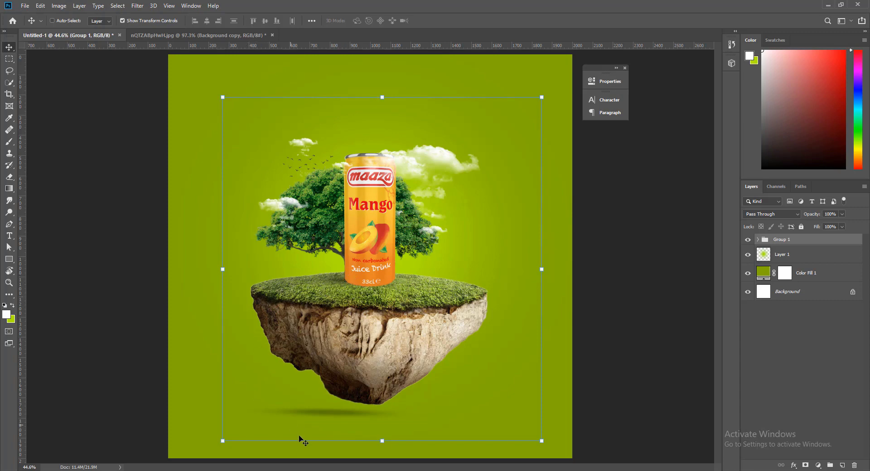
key(alt+Tab)
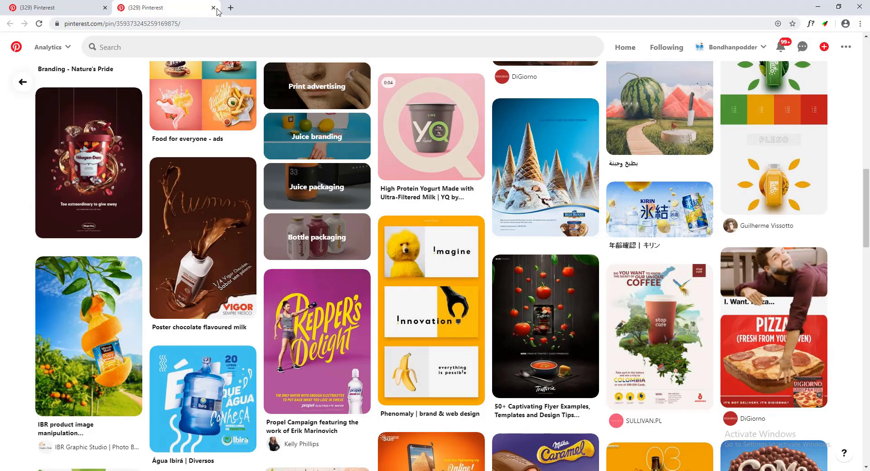
Step: Search Google for 'mango png' in a new tab and show image results
click(232, 7)
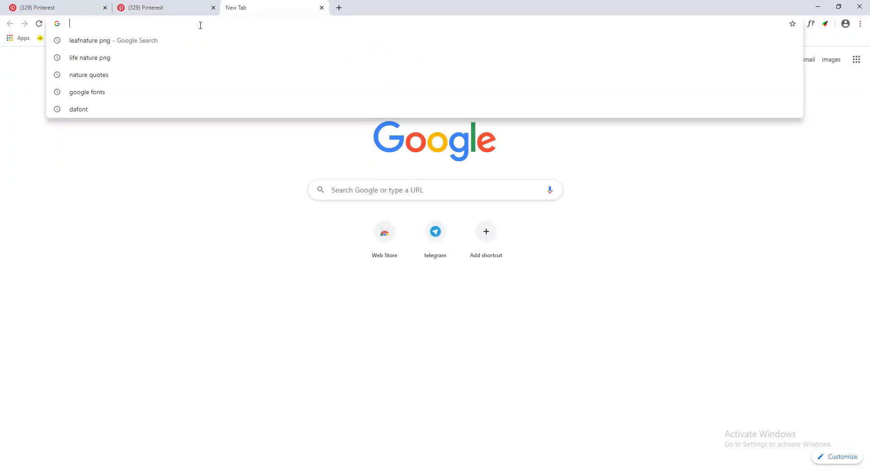
text(mang)
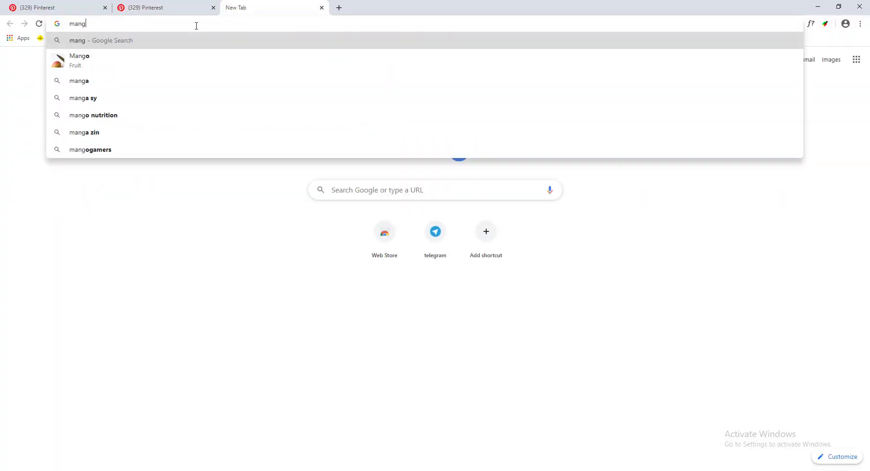
text(o png)
key(Return)
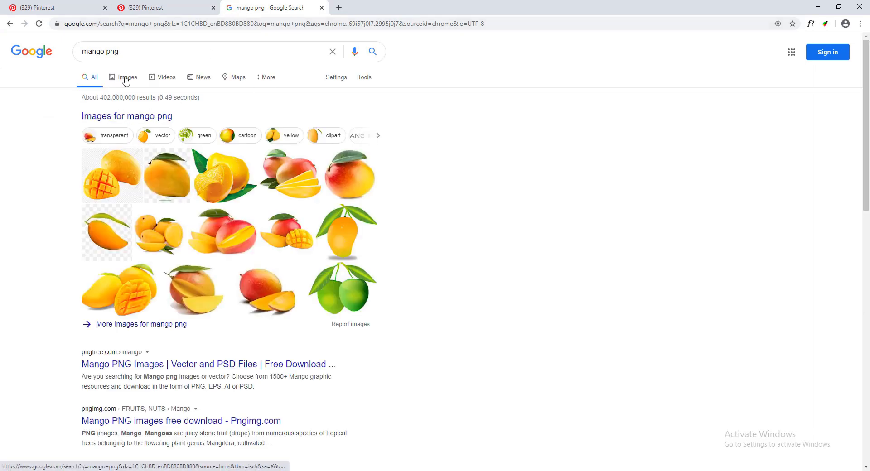
click(126, 81)
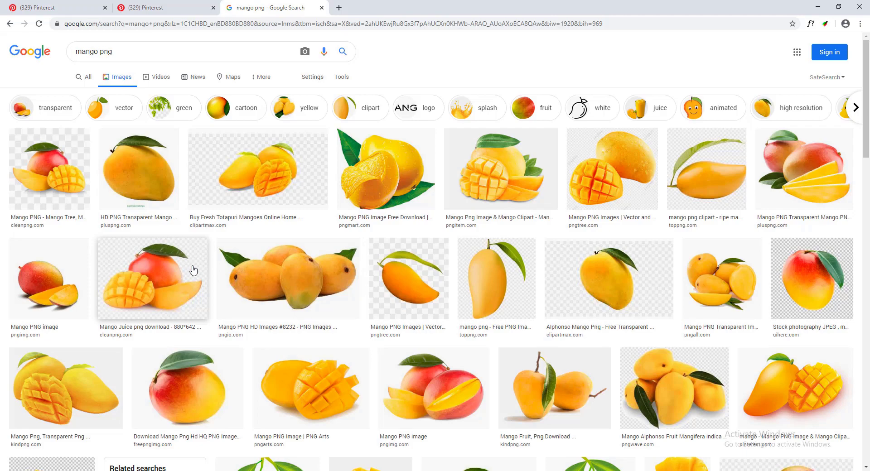
Step: Scroll through the 'mango png' image results looking for the sunglasses cartoon mango
scroll(193, 270, down, 3)
scroll(194, 270, down, 2)
scroll(194, 271, down, 2)
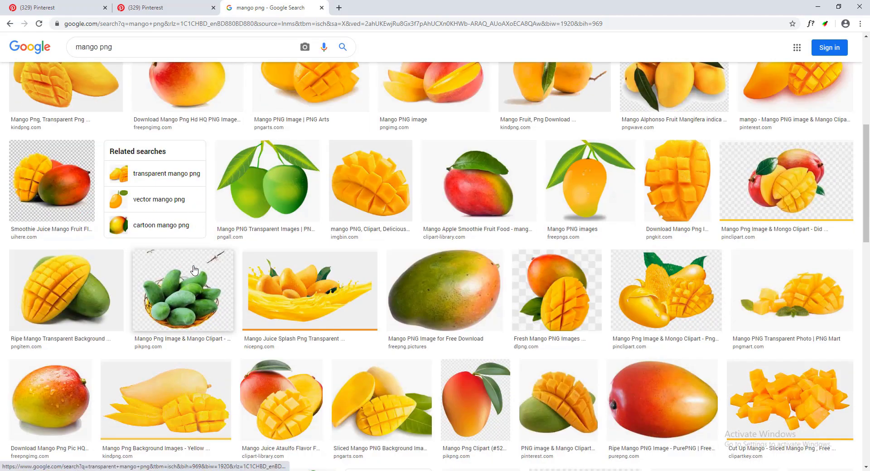
scroll(194, 271, down, 3)
scroll(194, 271, down, 2)
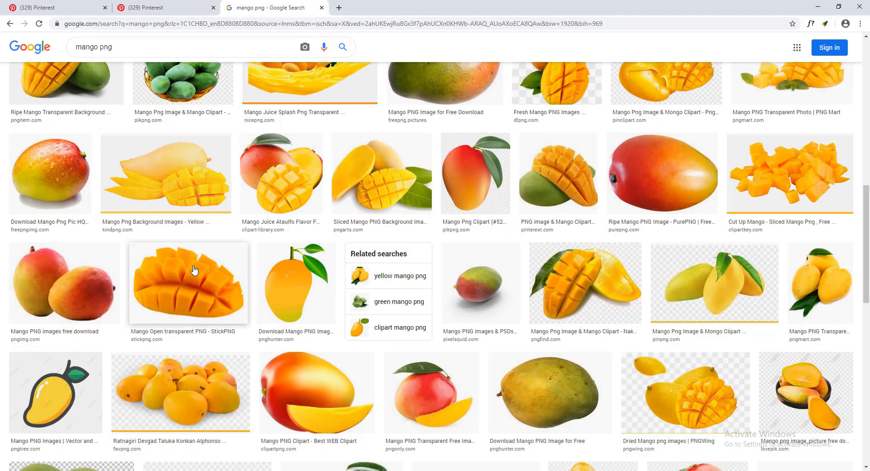
scroll(194, 270, down, 1)
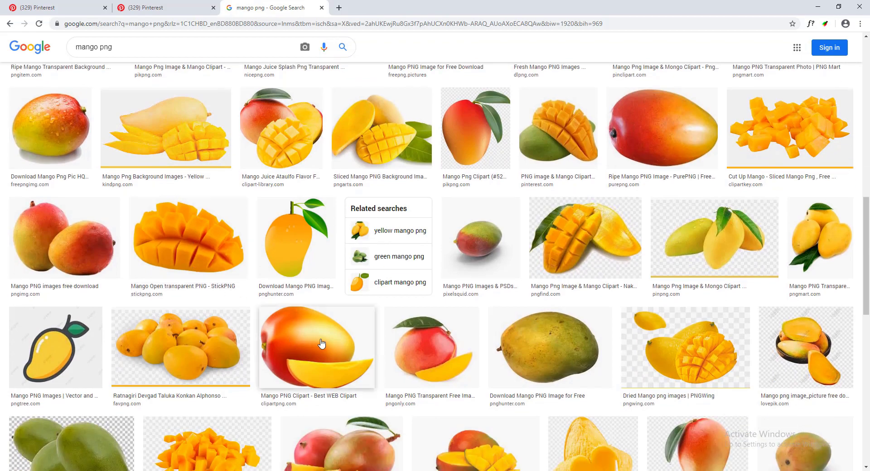
scroll(220, 287, up, 3)
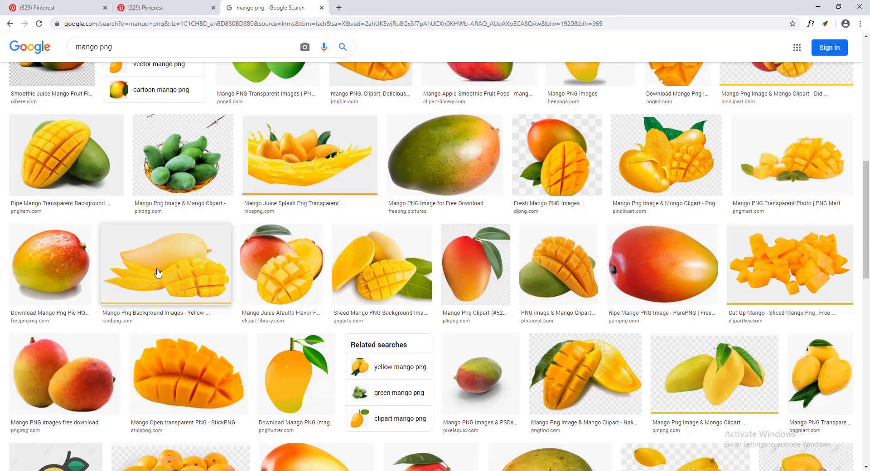
scroll(159, 273, up, 4)
scroll(154, 272, up, 3)
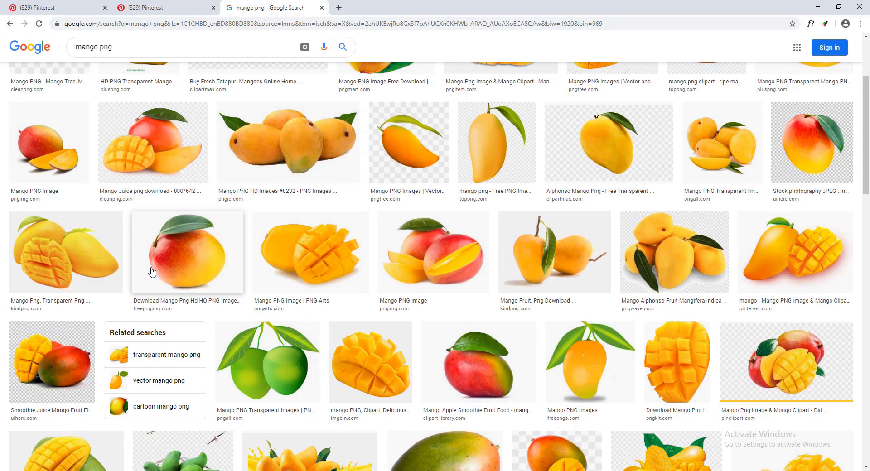
scroll(152, 272, up, 1)
scroll(295, 297, down, 5)
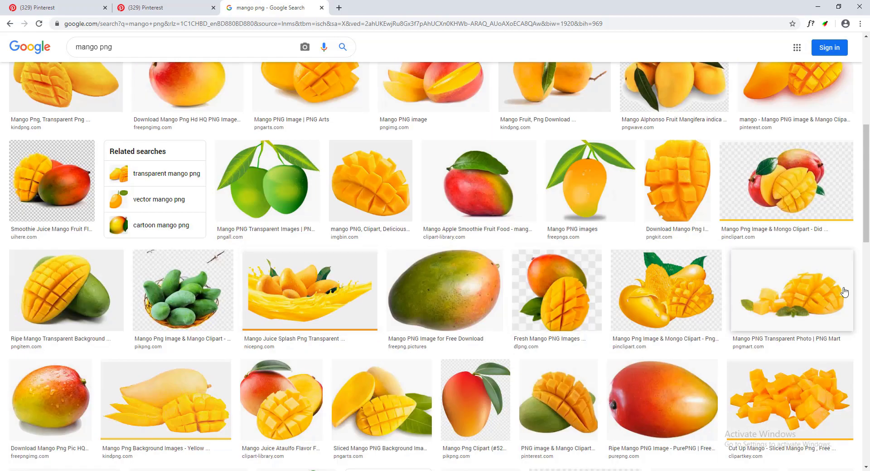
scroll(845, 293, down, 8)
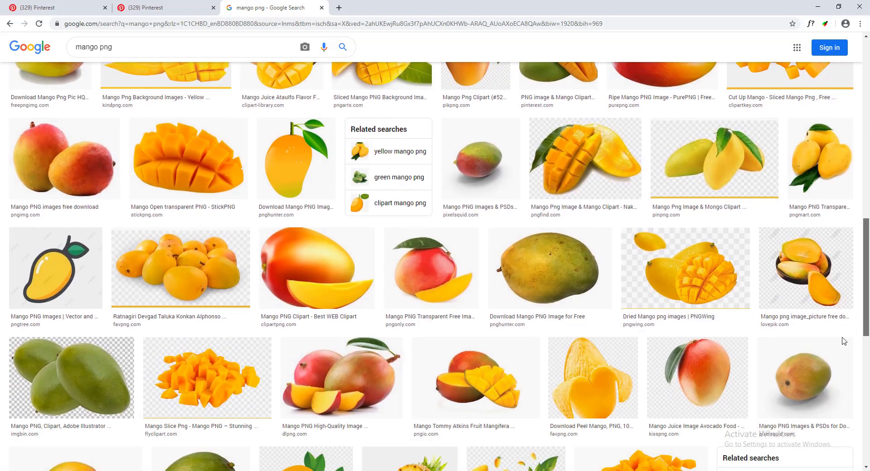
scroll(844, 341, down, 2)
scroll(843, 349, down, 2)
scroll(839, 362, down, 4)
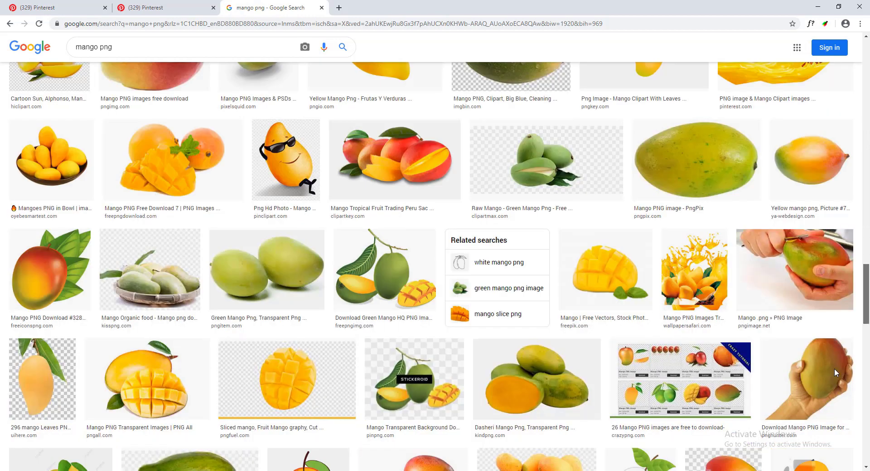
scroll(836, 373, up, 3)
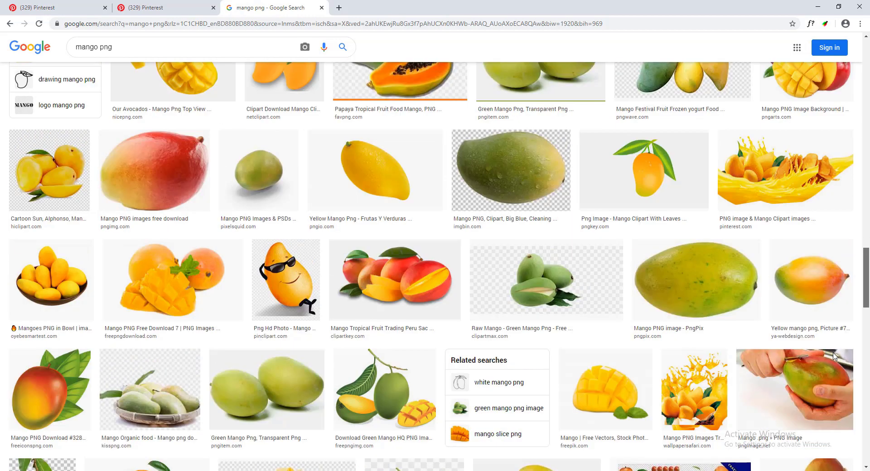
scroll(831, 344, up, 2)
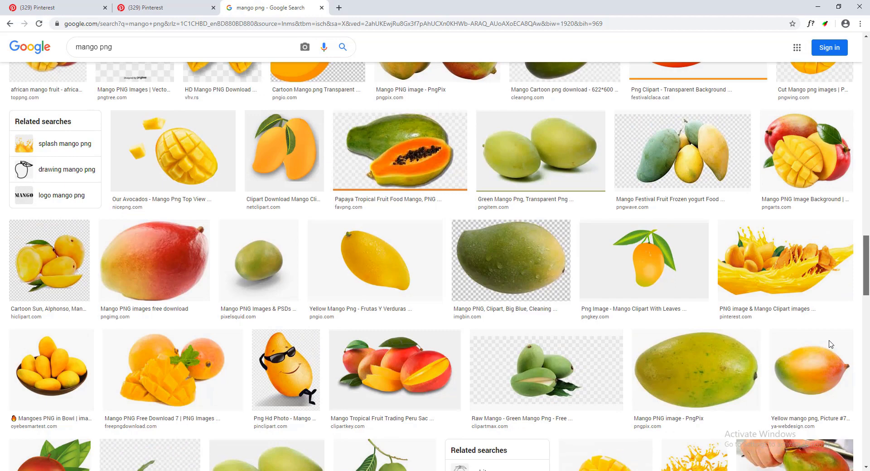
Step: Open the sunglasses mango's PinClipart source page and its full-size clipart view
click(286, 370)
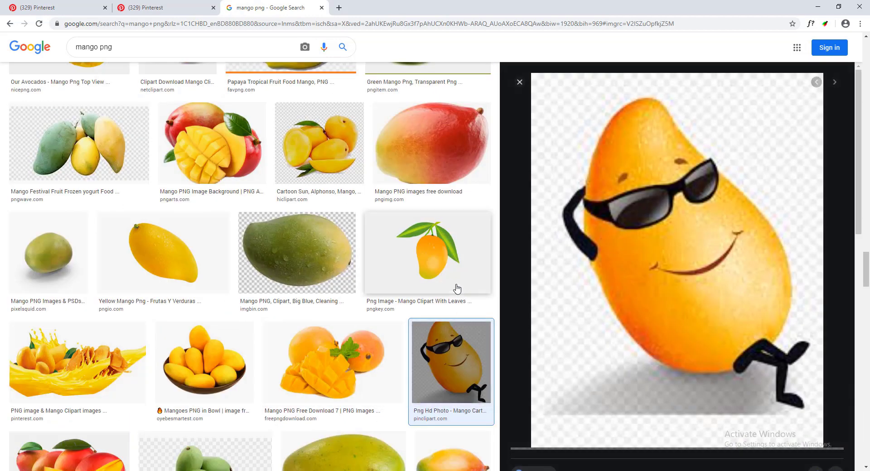
scroll(756, 280, up, 1)
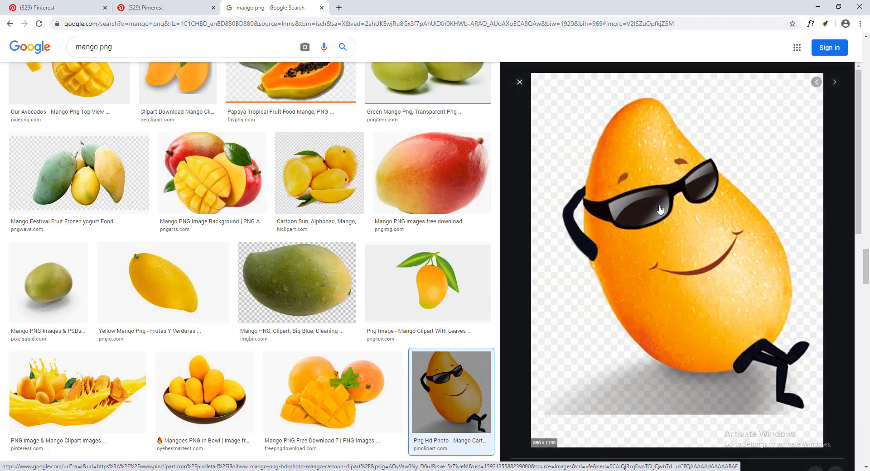
click(639, 212)
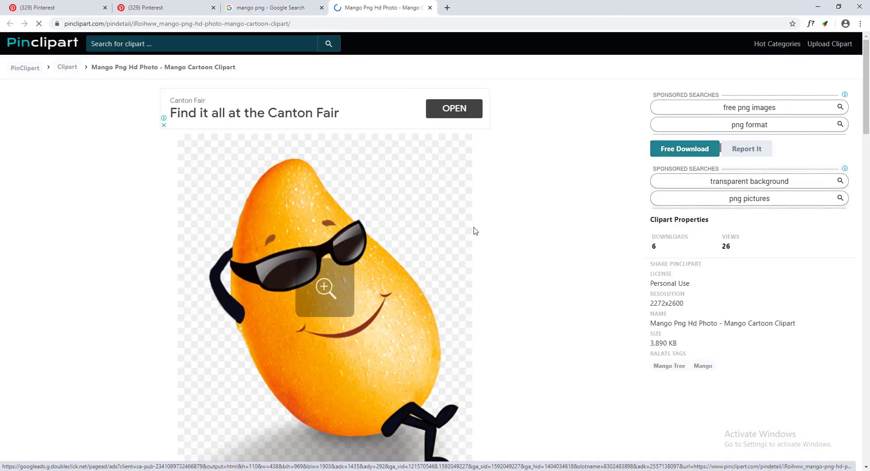
scroll(475, 231, down, 4)
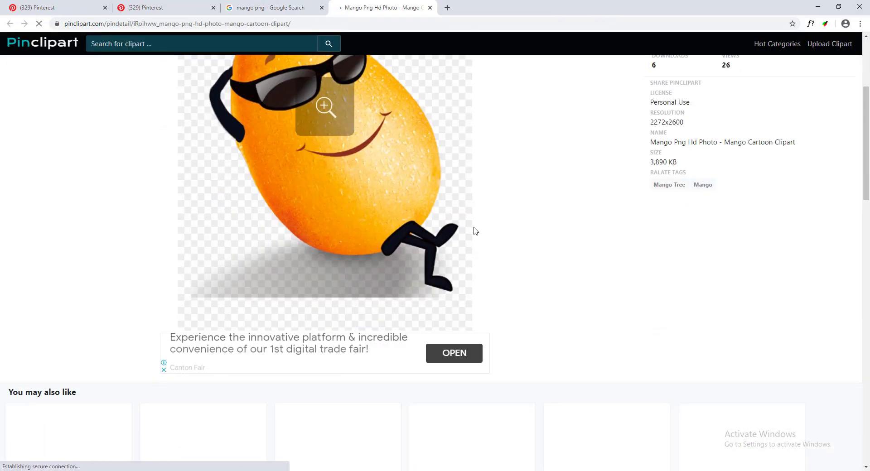
click(338, 123)
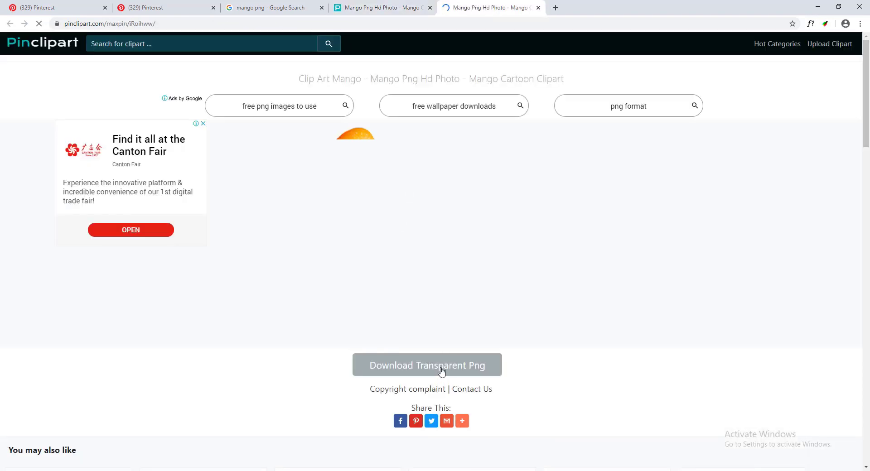
Step: Download the sunglasses mango as a transparent PNG and close the extra clipart page
click(441, 372)
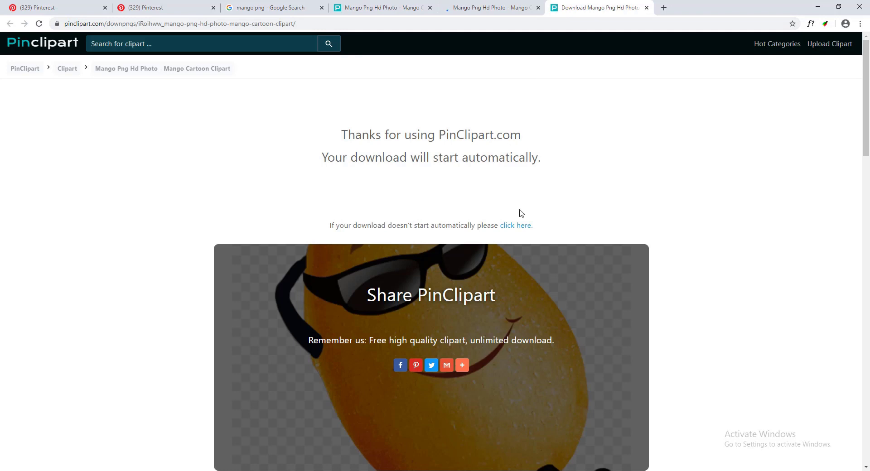
click(520, 226)
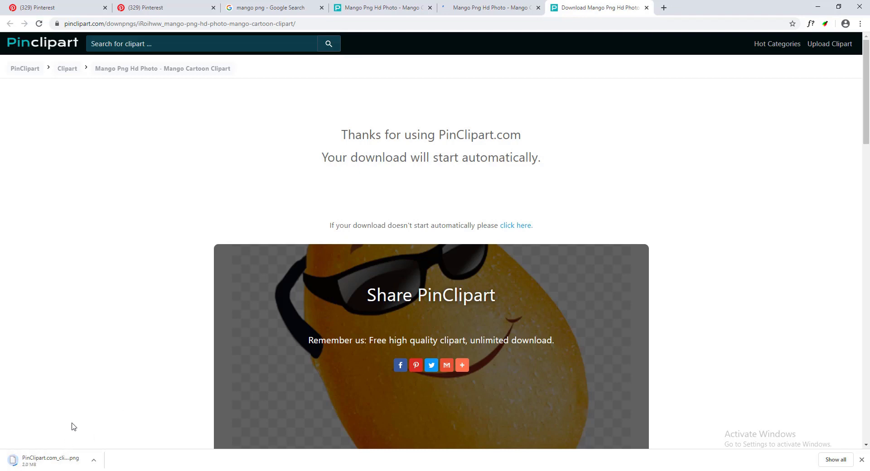
scroll(186, 363, down, 4)
scroll(186, 363, down, 1)
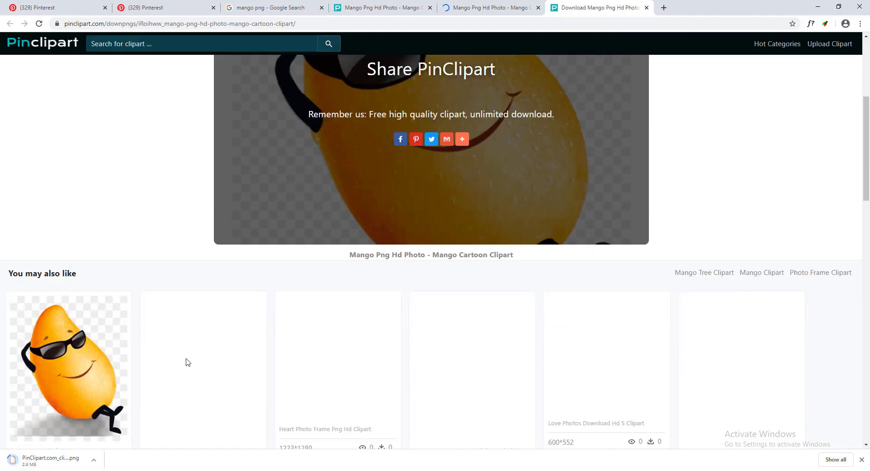
scroll(187, 363, down, 3)
scroll(267, 360, up, 4)
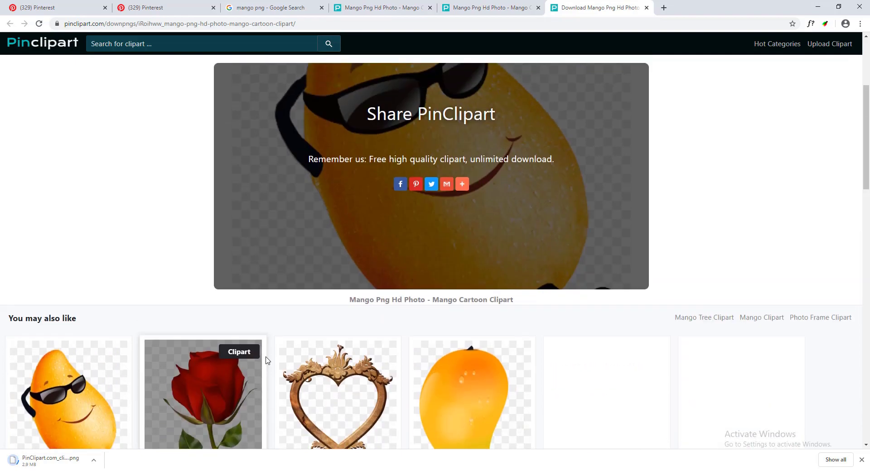
scroll(311, 334, down, 4)
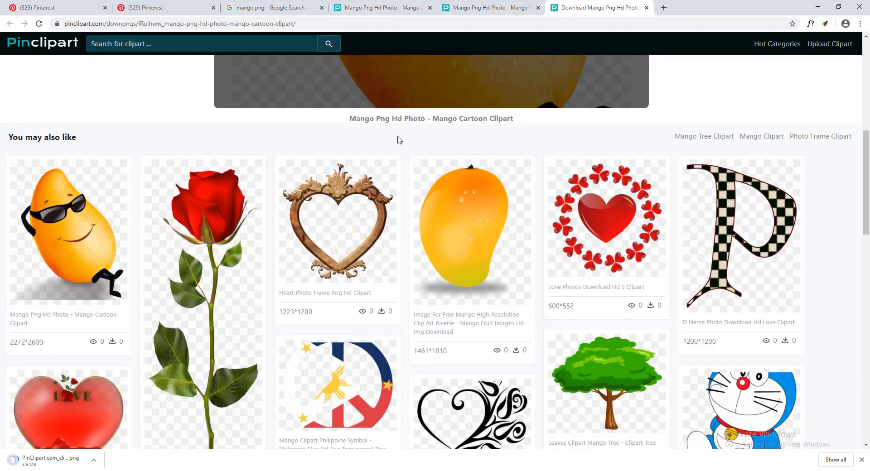
click(499, 4)
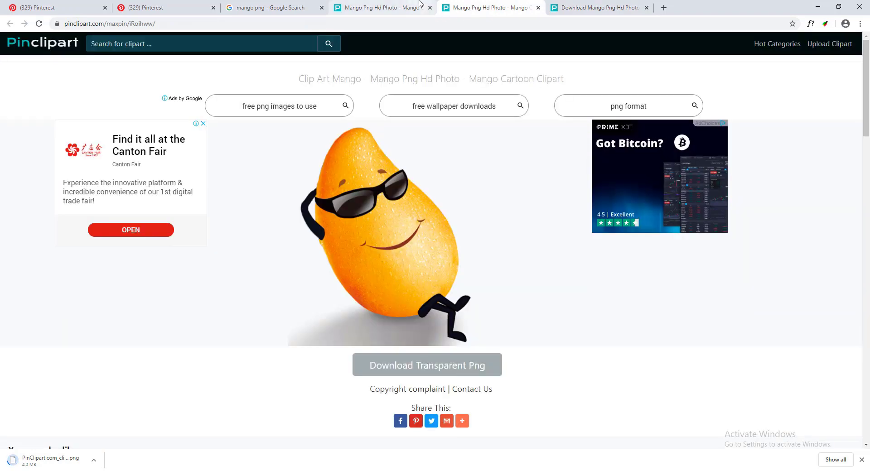
click(538, 8)
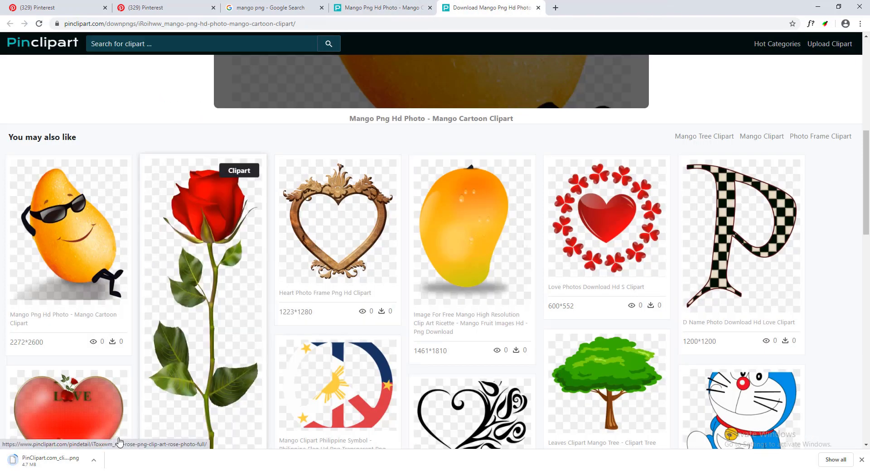
click(287, 7)
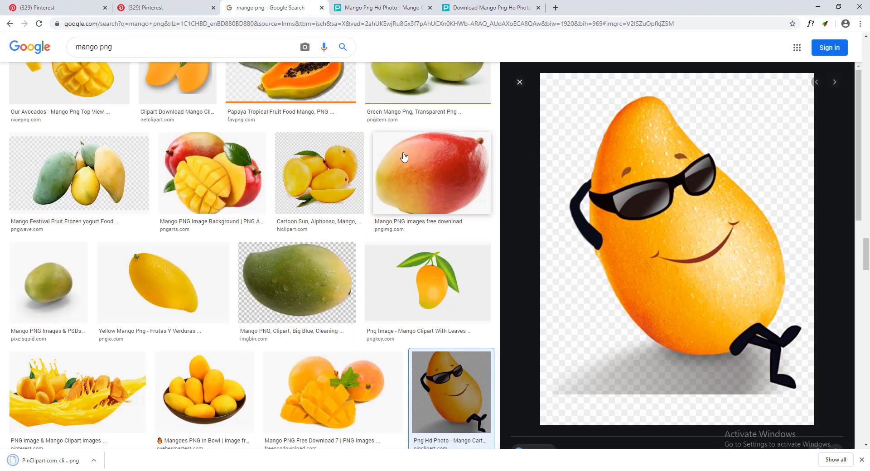
Step: Show the downloaded mango PNG in its Downloads folder
scroll(402, 155, down, 3)
scroll(402, 155, down, 5)
scroll(627, 257, down, 5)
scroll(390, 275, down, 3)
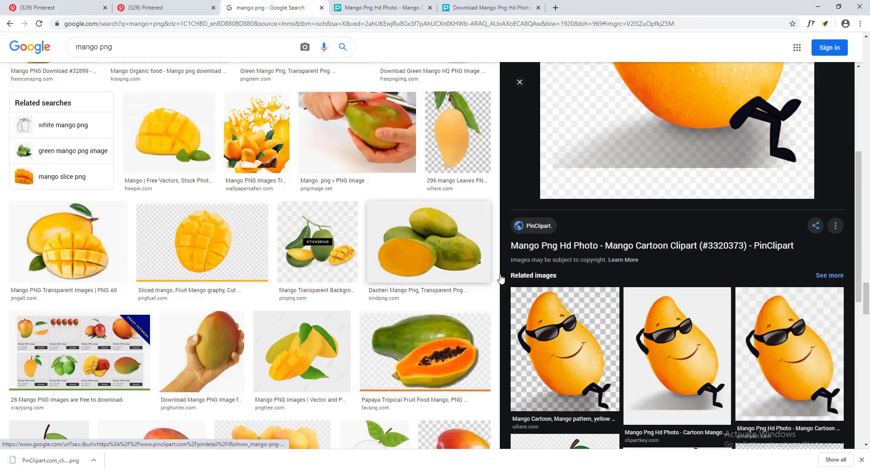
scroll(391, 277, down, 4)
scroll(387, 275, down, 5)
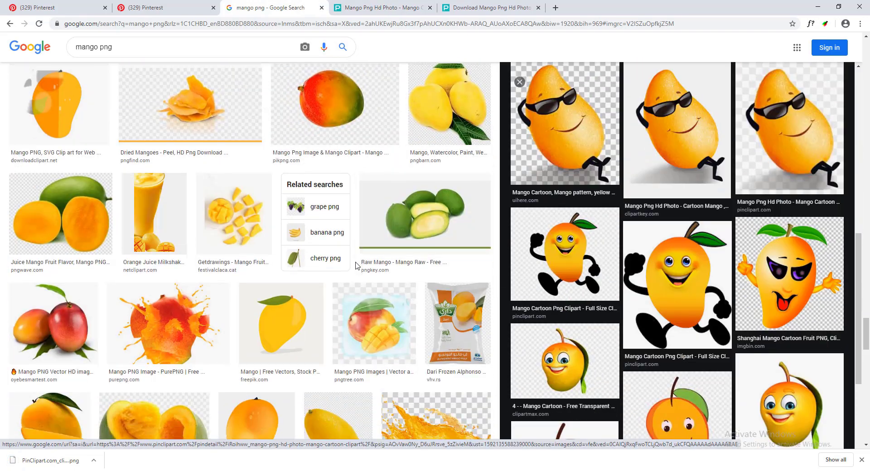
scroll(362, 269, down, 5)
scroll(357, 266, down, 1)
scroll(357, 267, down, 4)
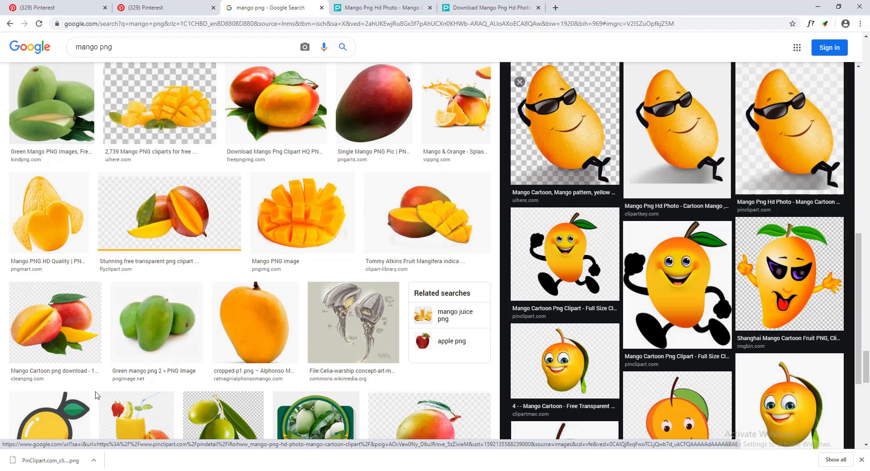
right_click(40, 457)
click(68, 435)
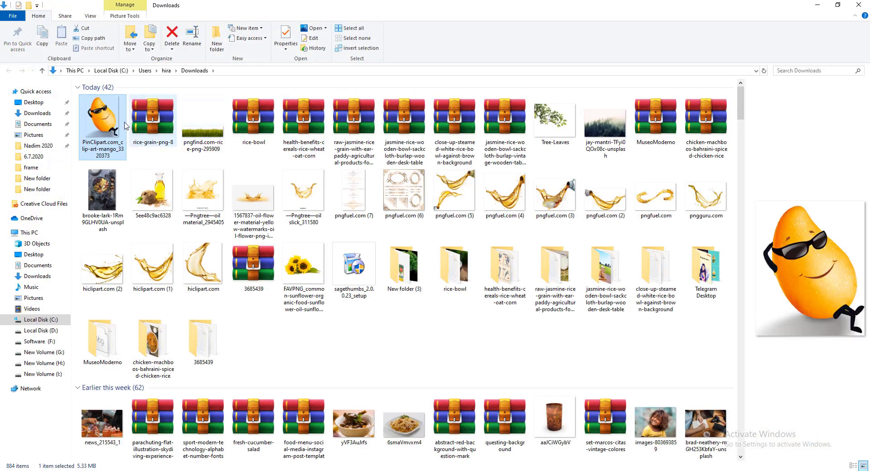
Step: Drop the mango PNG onto the canvas, shrink it, and lean it against the Maaza can
mouse_move(102, 122)
mouse_down()
mouse_move(195, 463)
mouse_move(395, 283)
mouse_up()
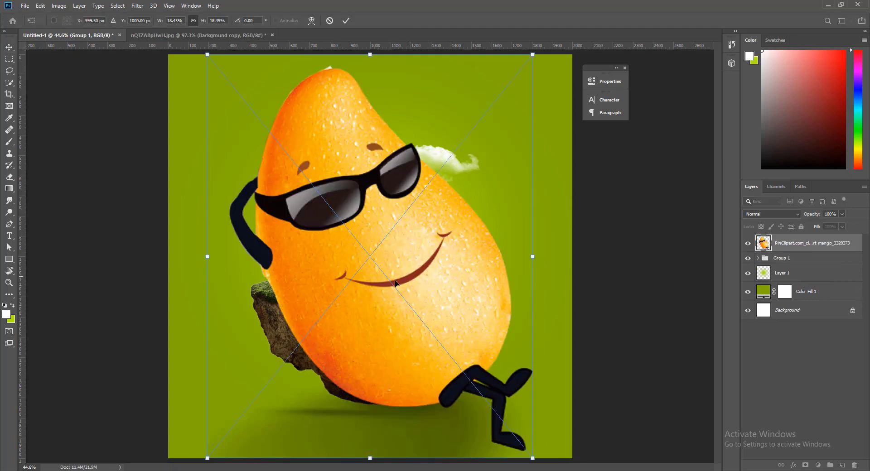
mouse_move(535, 256)
mouse_down()
mouse_move(304, 235)
mouse_move(431, 240)
mouse_up()
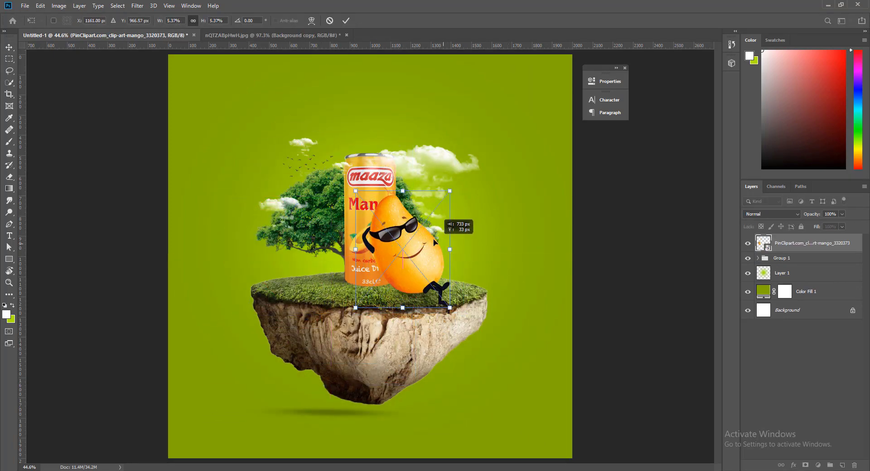
drag(397, 187, 405, 243)
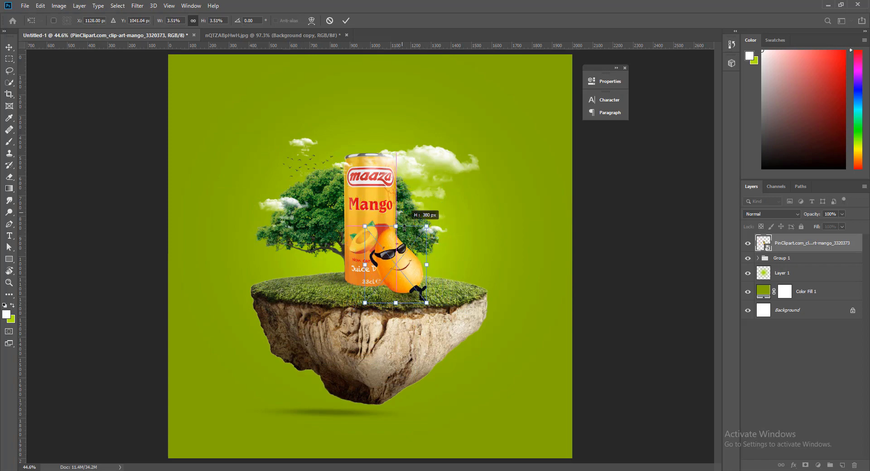
drag(410, 284, 409, 277)
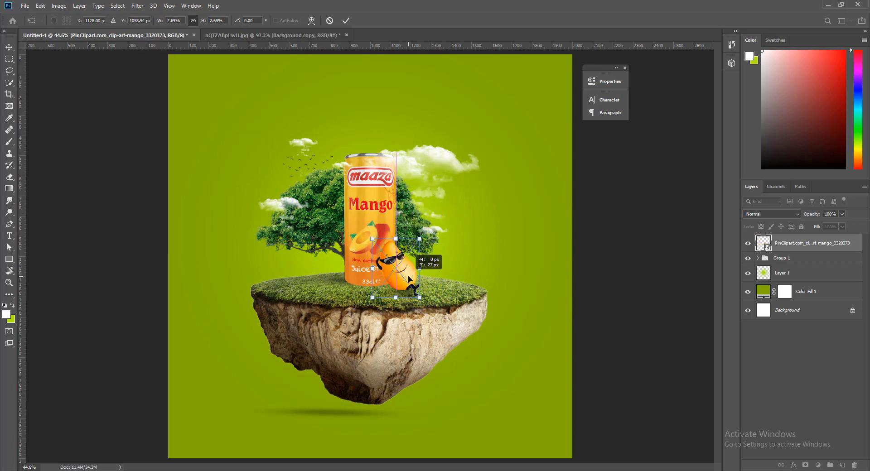
key(Return)
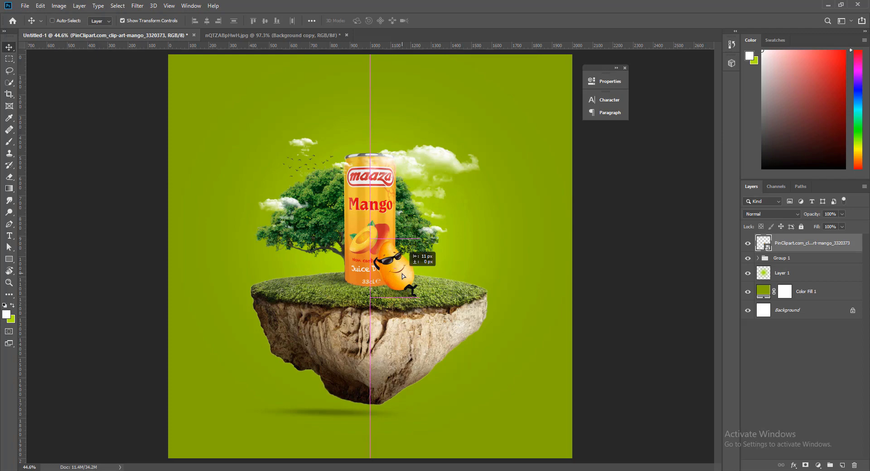
mouse_move(402, 274)
mouse_down()
mouse_move(422, 308)
mouse_move(431, 305)
mouse_up()
click(9, 59)
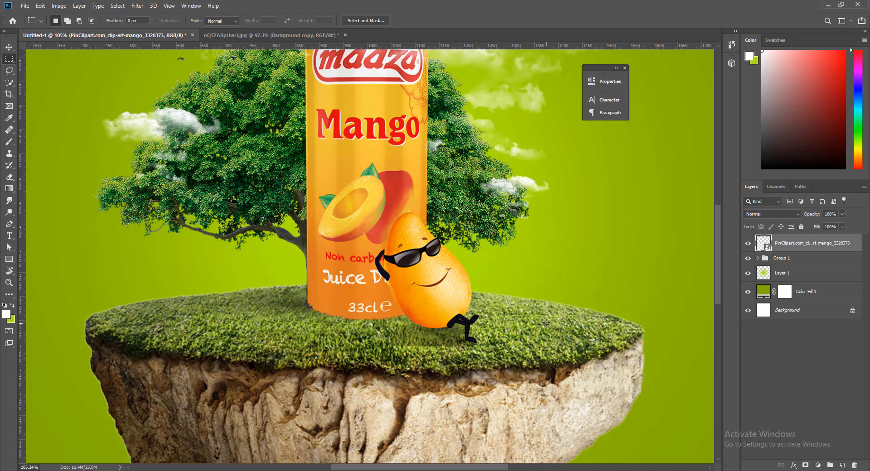
Step: Switch to the Brush tool and add a white layer mask to the mango layer
key(b)
scroll(433, 340, up, 5)
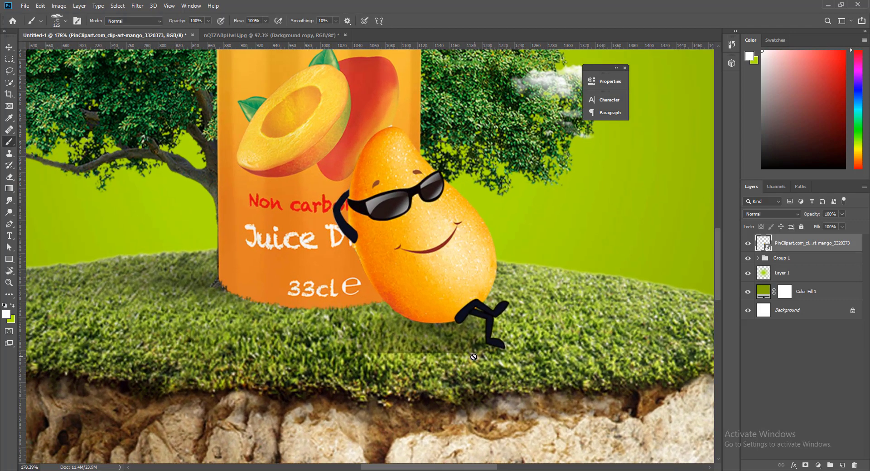
click(806, 466)
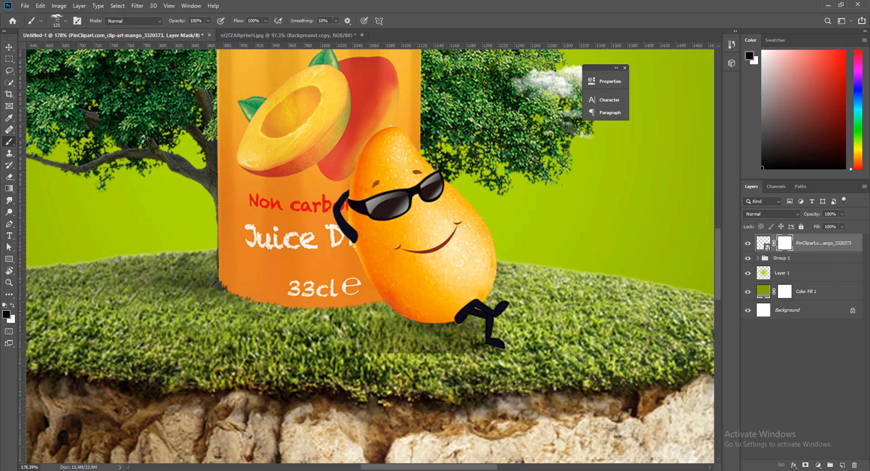
Step: Pick a Soft Round brush at about 41% opacity and 53% flow, shrunk to 50 px
click(66, 22)
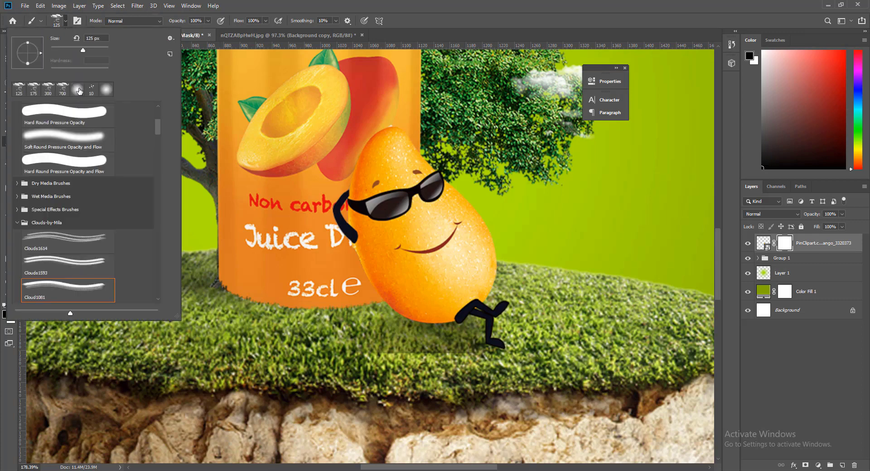
double_click(78, 90)
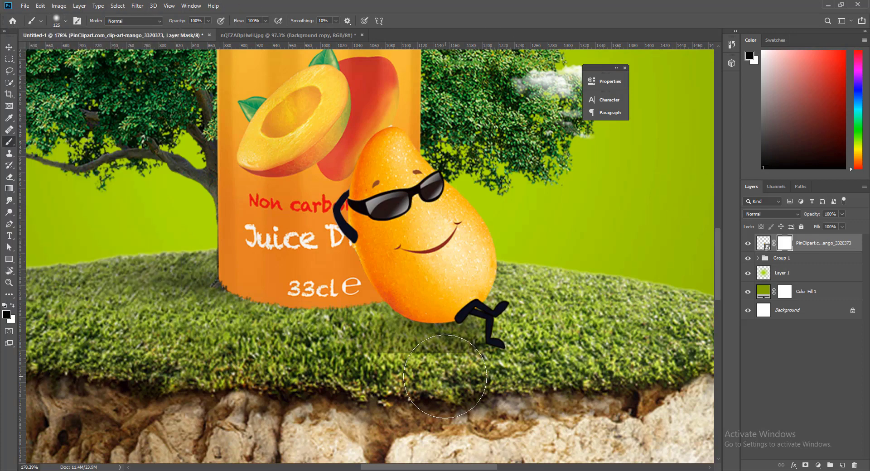
click(207, 20)
drag(211, 30, 186, 32)
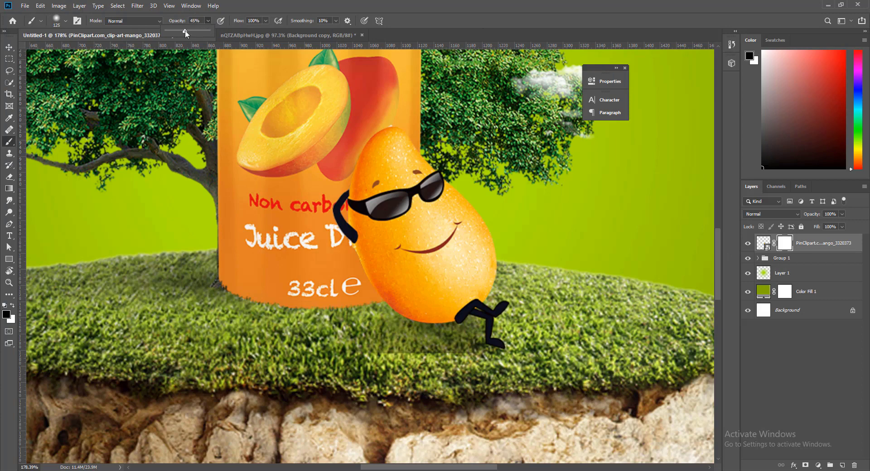
click(265, 20)
drag(268, 30, 248, 31)
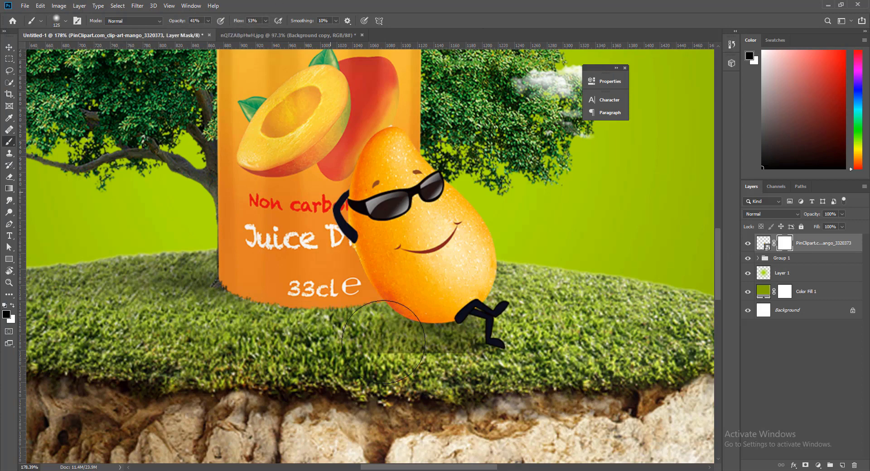
key(bracketleft)
key(bracketleft)
key(bracketleft)
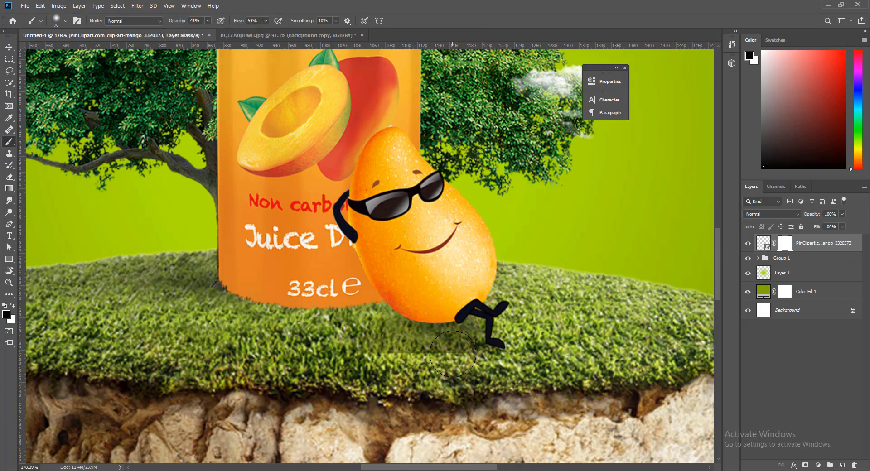
key(bracketleft)
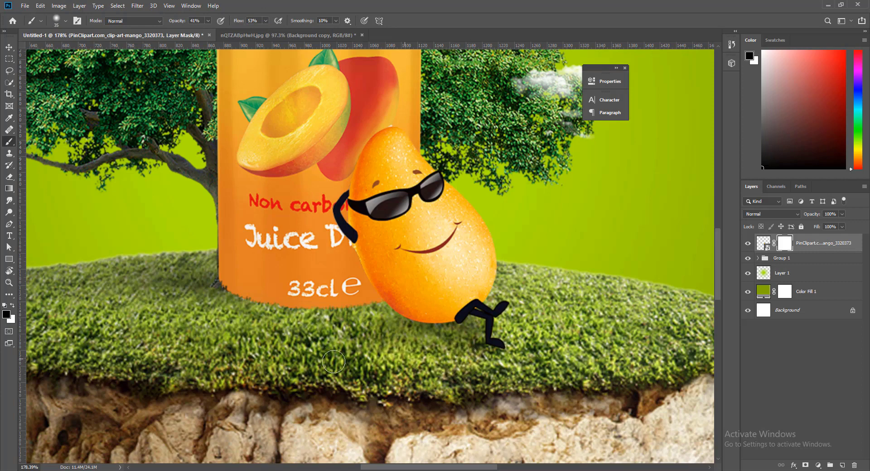
drag(436, 349, 429, 358)
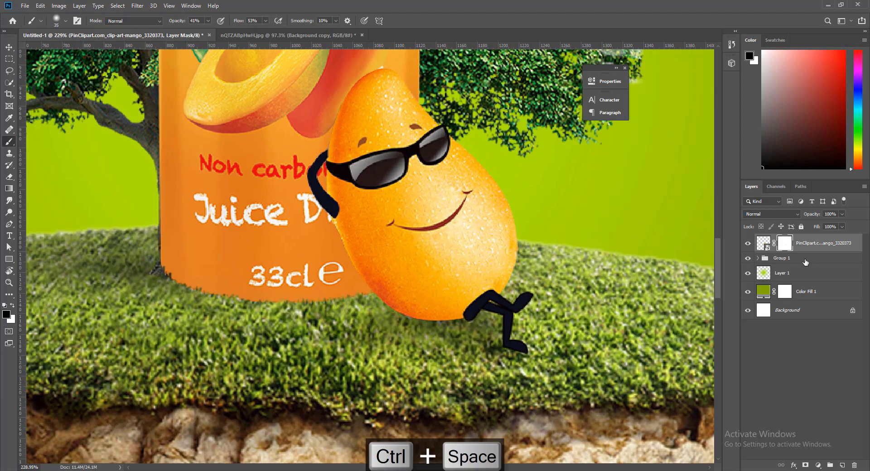
Step: Add Layer 5 above Group 1 with a 70 px brush and black (#000000) foreground
click(806, 262)
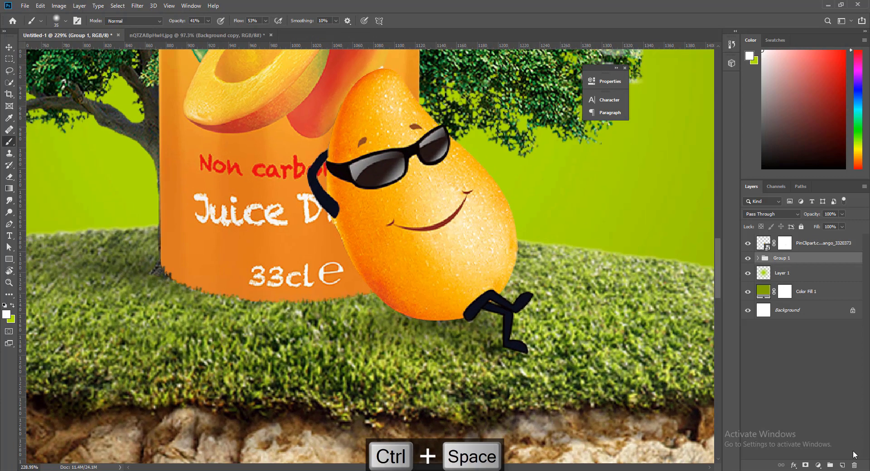
click(843, 465)
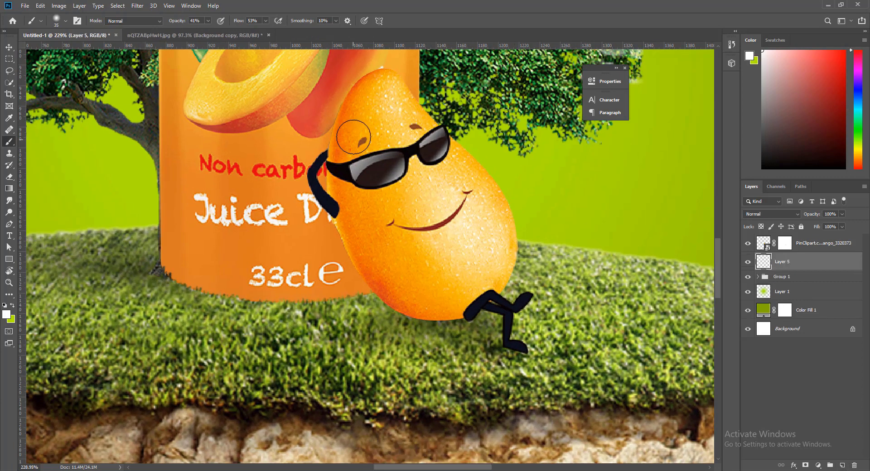
key(bracketright)
key(bracketright)
key(bracketright)
click(6, 315)
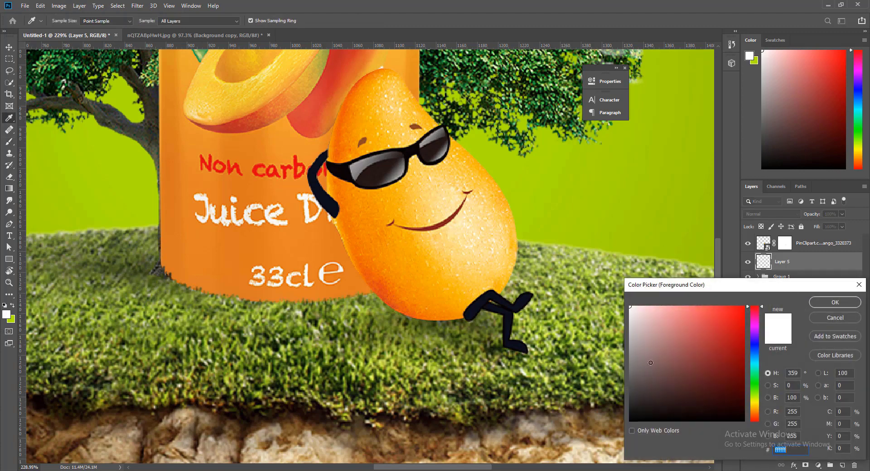
text(000000)
click(835, 303)
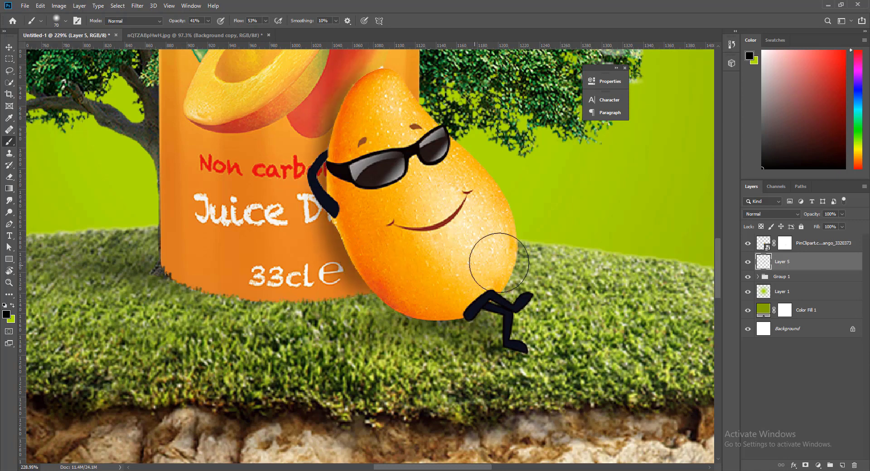
Step: Set Layer 5 to Multiply blend mode at 38% opacity
click(771, 214)
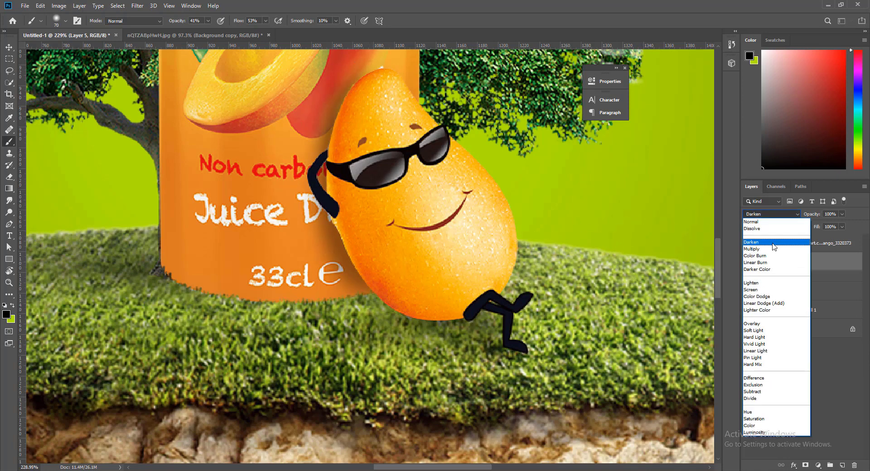
click(773, 251)
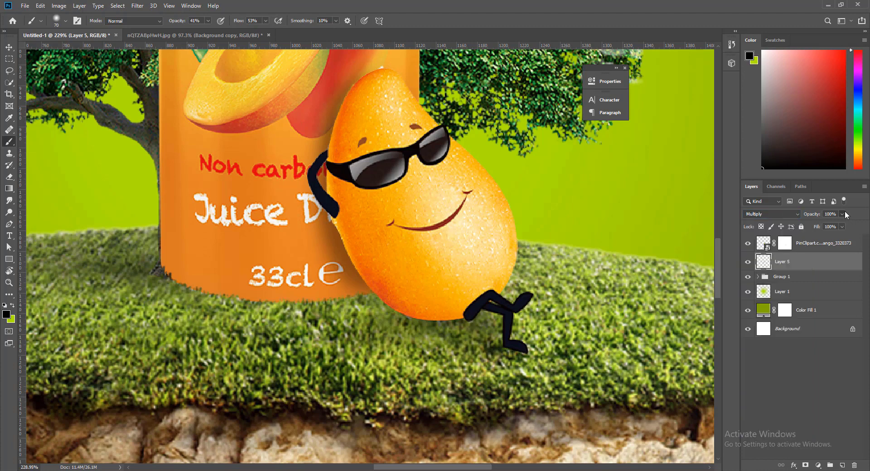
click(841, 214)
drag(829, 225, 827, 224)
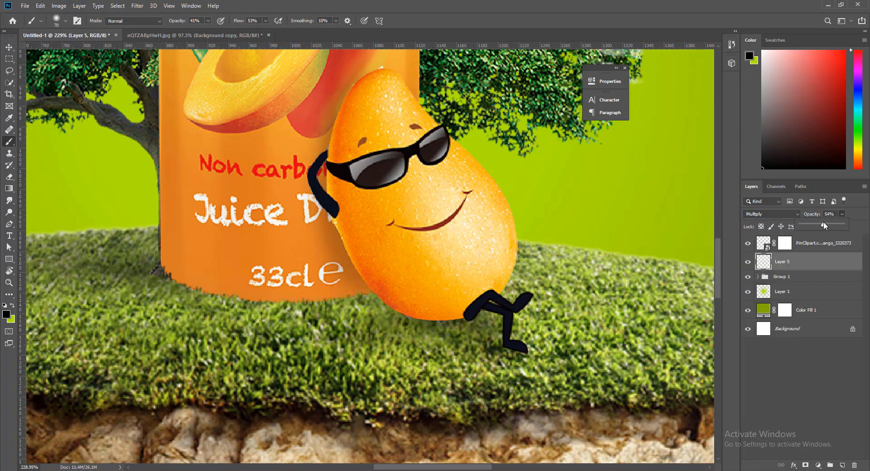
scroll(420, 258, down, 5)
scroll(421, 259, up, 1)
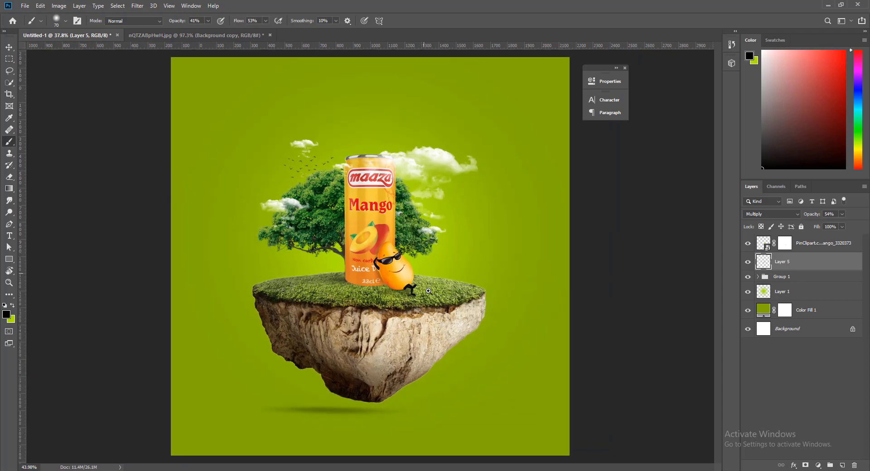
scroll(412, 268, up, 1)
scroll(404, 278, up, 1)
scroll(389, 298, up, 1)
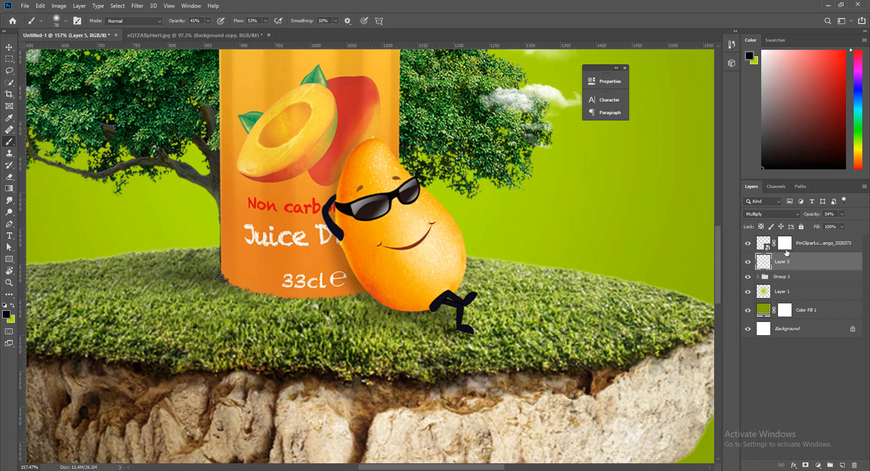
key(ctrl+space)
mouse_move(637, 268)
mouse_down()
mouse_move(563, 276)
mouse_move(637, 268)
mouse_up()
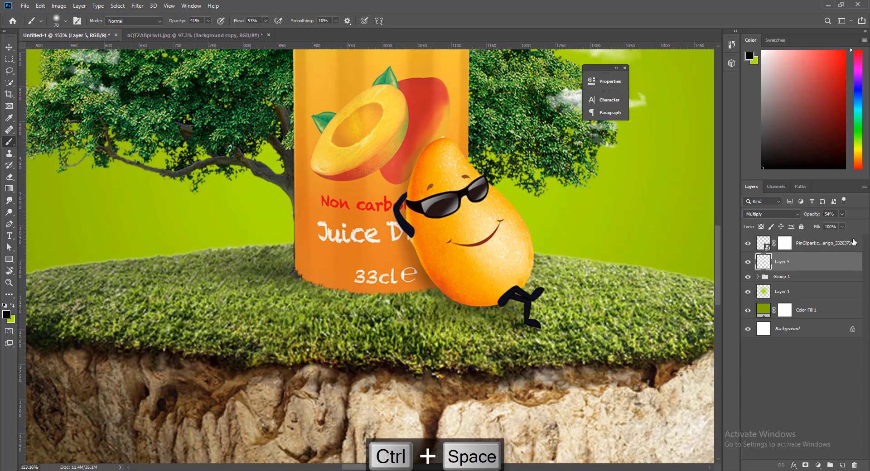
drag(837, 224, 835, 223)
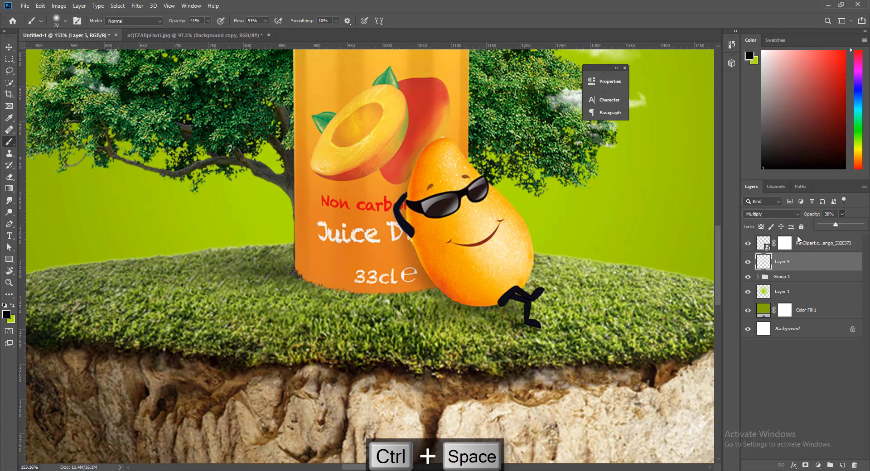
Step: Check the mango's legs up close, shrink the brush to 40 px, and select the mango clipart layer
drag(461, 271, 504, 324)
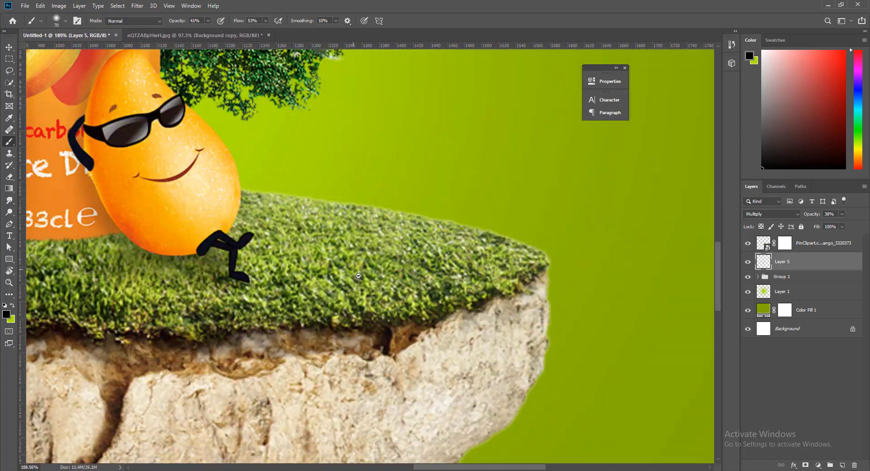
drag(196, 269, 243, 282)
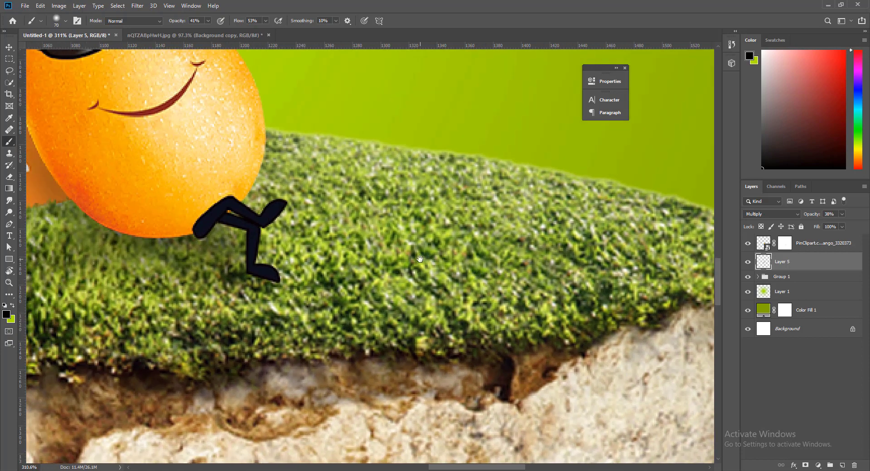
key(bracketleft)
key(bracketleft)
key(bracketleft)
key(bracketleft)
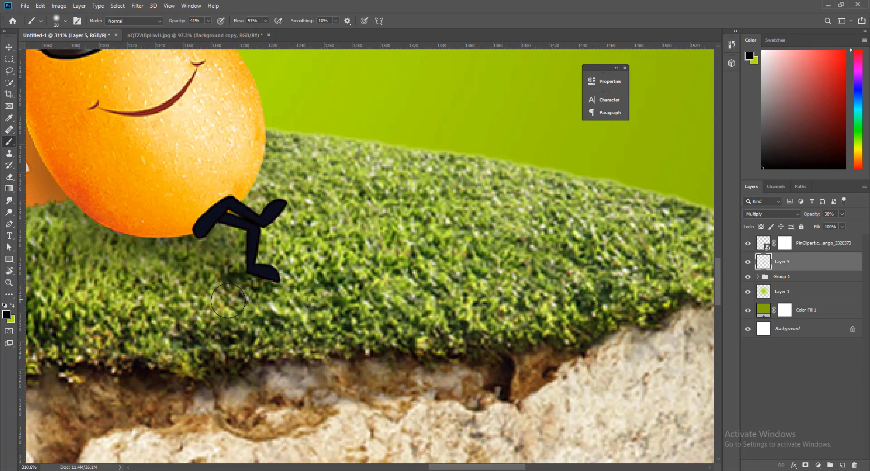
mouse_move(305, 290)
mouse_down()
mouse_move(286, 259)
mouse_move(370, 296)
mouse_move(803, 241)
mouse_up()
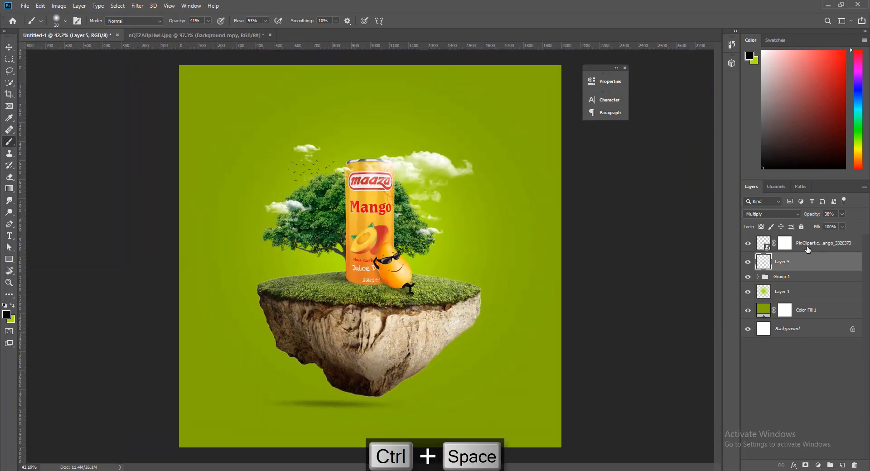
shift+click(810, 247)
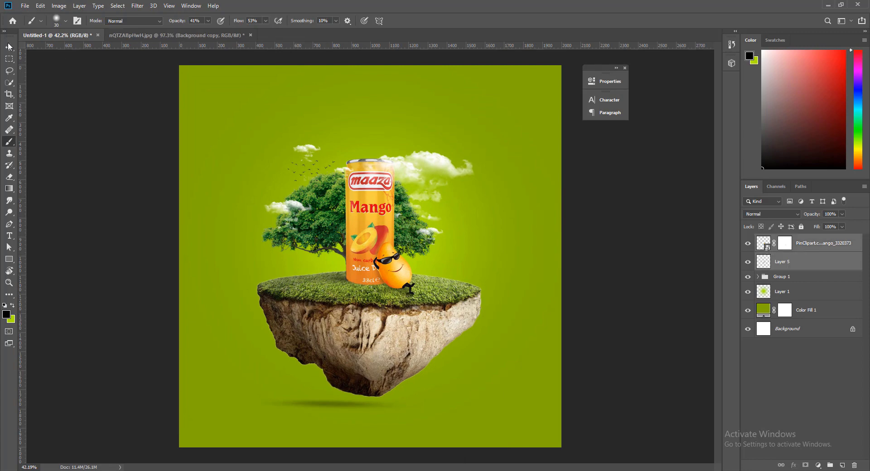
Step: Group PinClipart, Layer 5 and Group 1 with Ctrl+G, nudge the group down, and scale it to 97.5%
click(9, 46)
shift+click(789, 277)
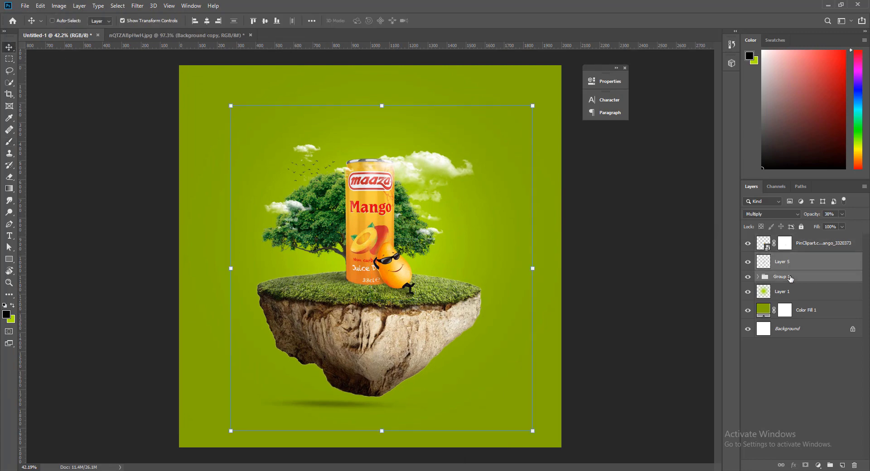
shift+click(810, 248)
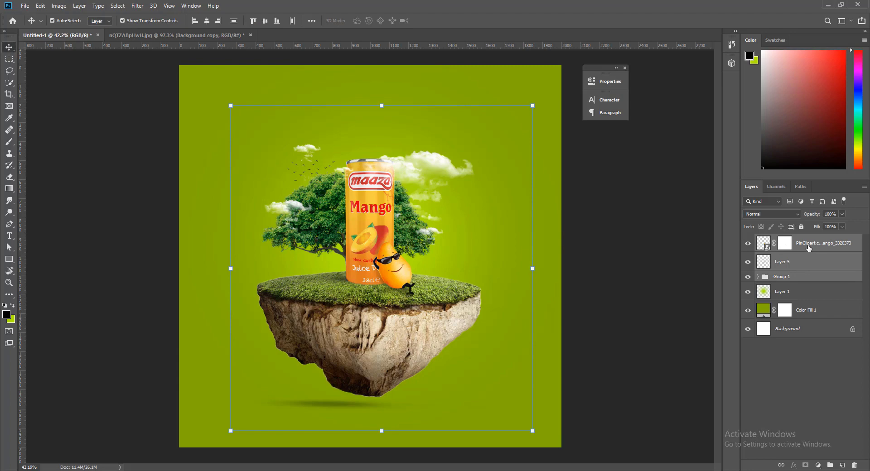
key(ctrl+g)
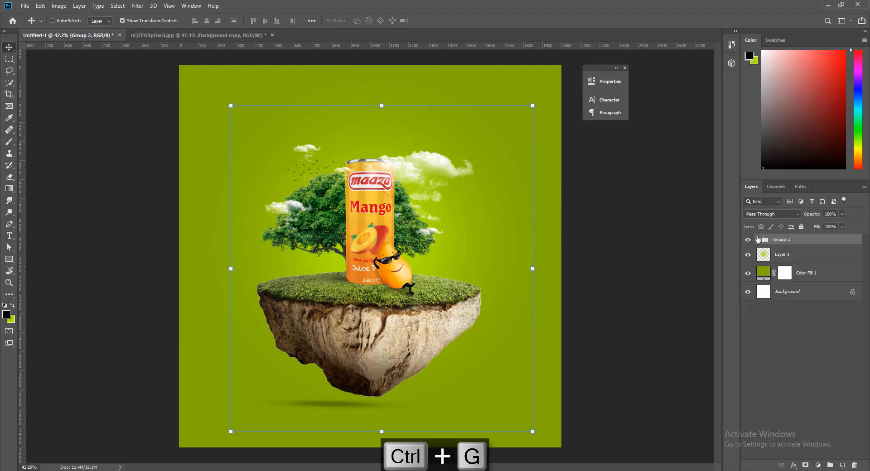
key(shift+Down)
key(shift+Down)
key(shift+Down)
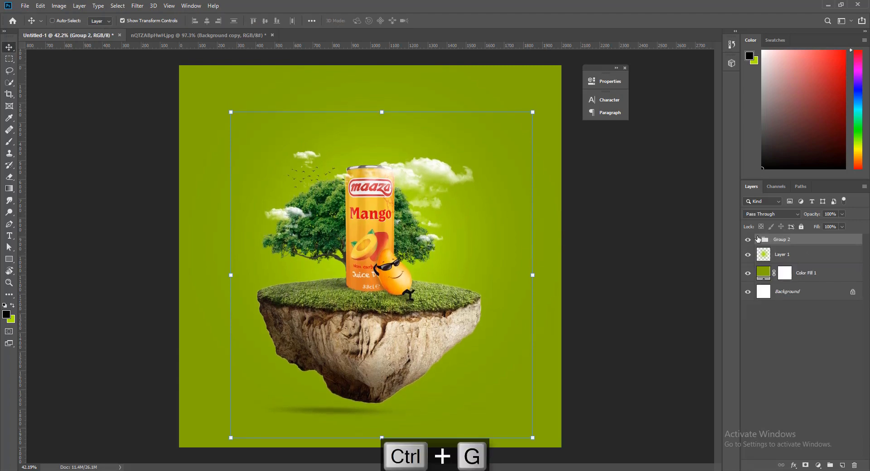
key(Down)
key(Down)
key(Down)
key(Down)
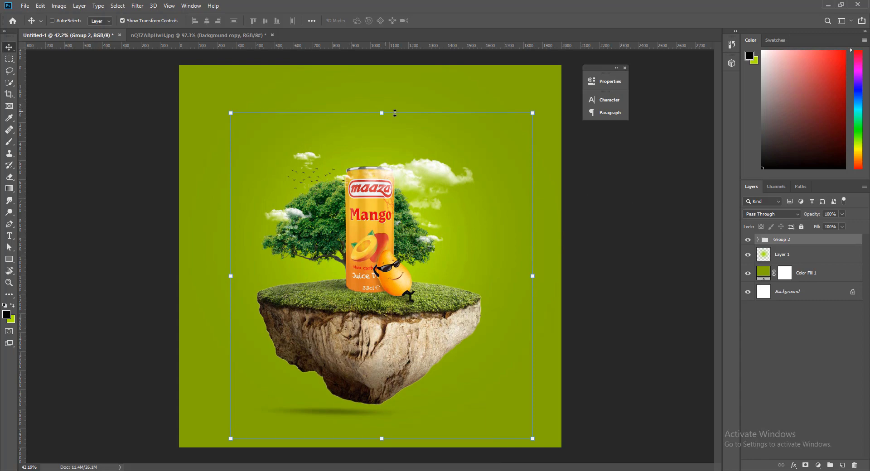
drag(381, 112, 381, 121)
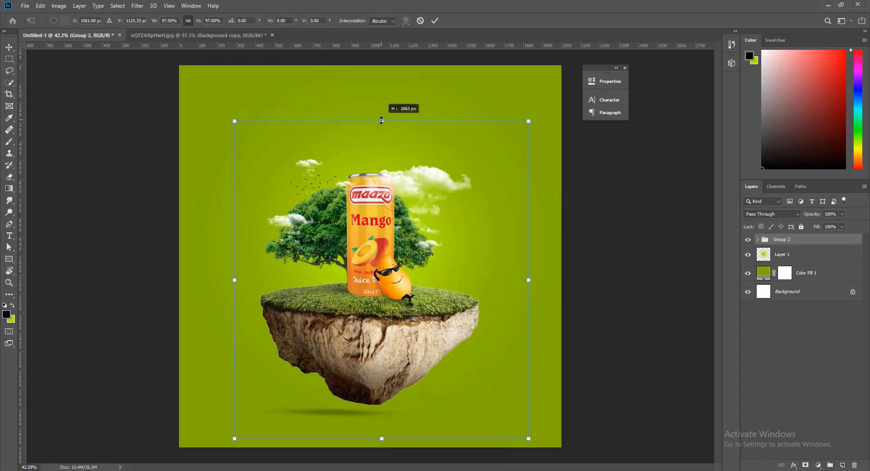
key(Return)
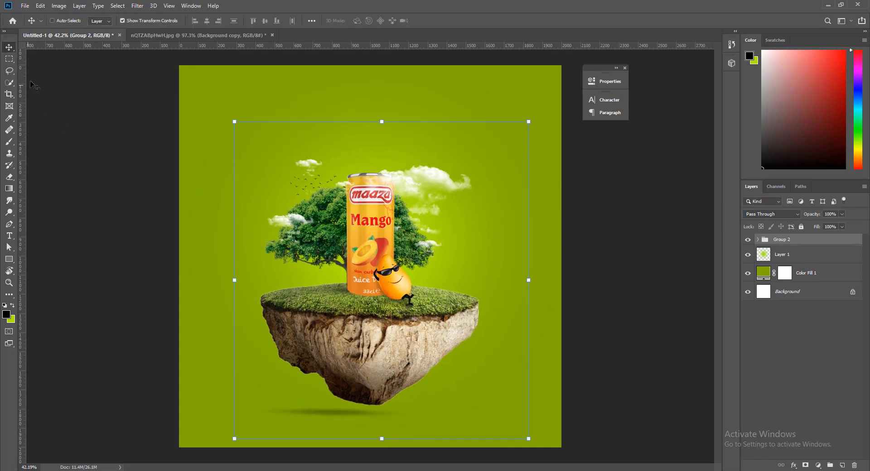
click(10, 60)
Step: Expand Group 2 and Group 1, then add Layer 6 above layer 5ee4b87e913e0
click(10, 142)
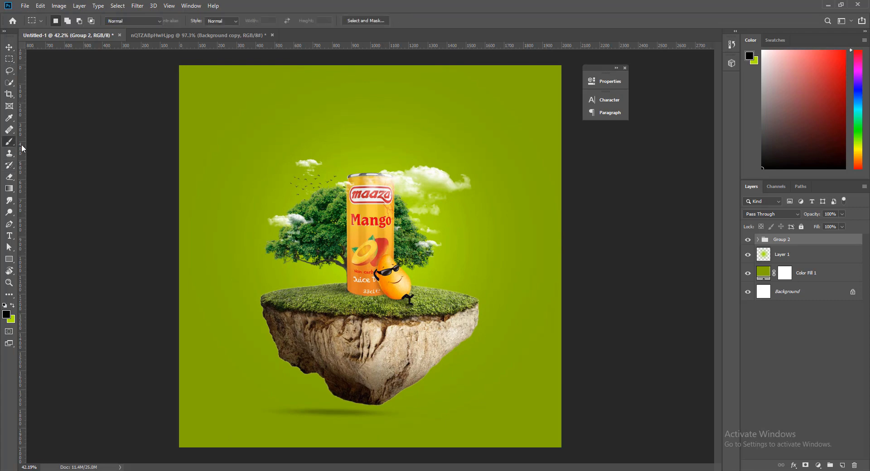
key(ctrl+space)
drag(370, 313, 398, 313)
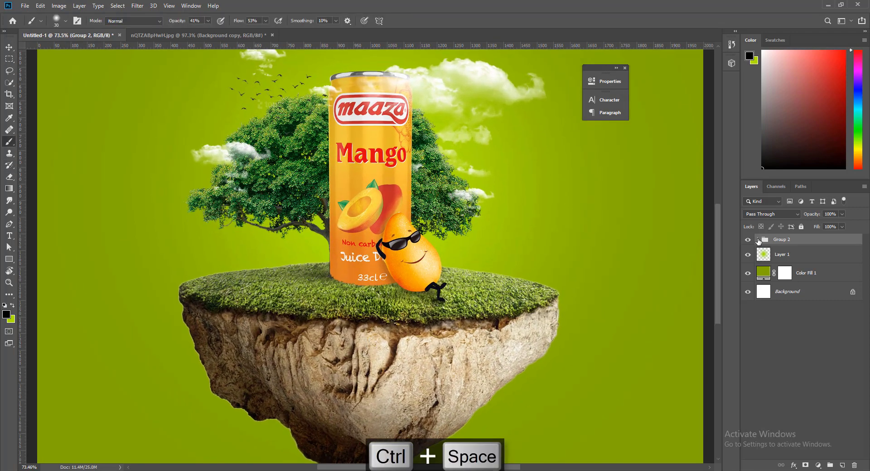
click(759, 240)
click(797, 289)
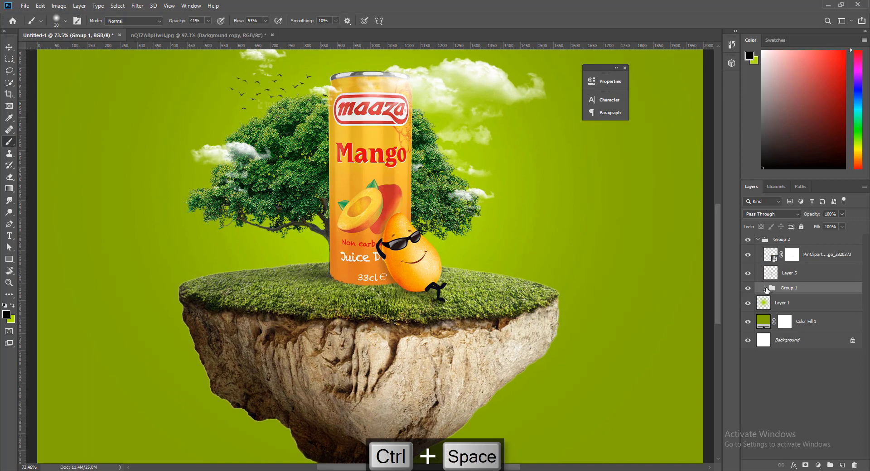
click(764, 289)
scroll(815, 323, down, 1)
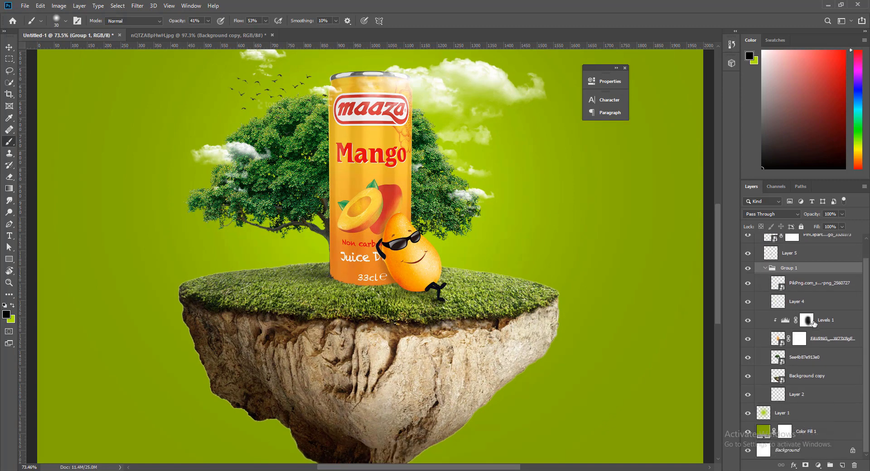
click(814, 306)
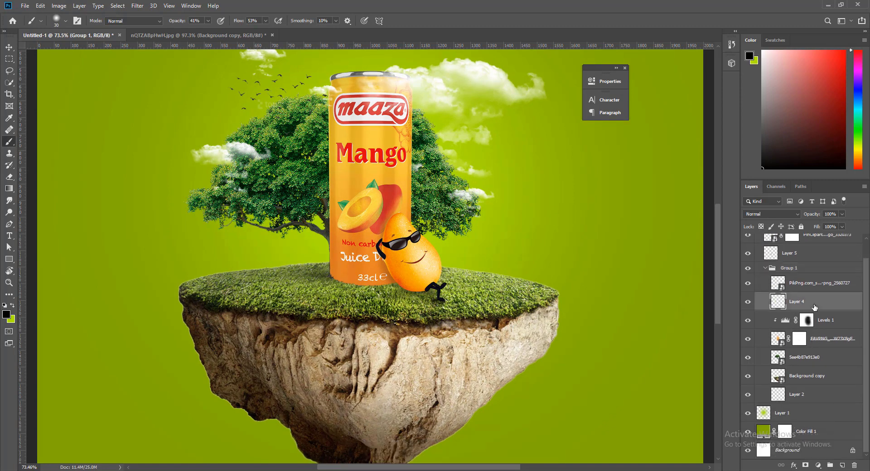
click(823, 339)
click(816, 360)
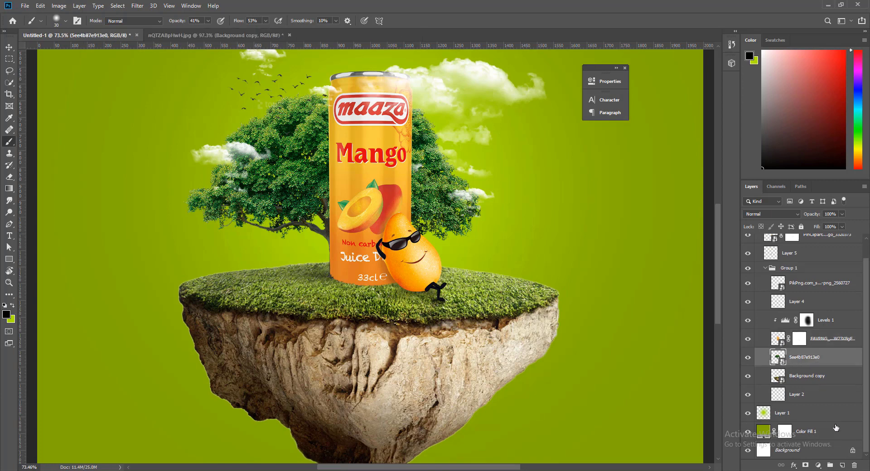
click(844, 464)
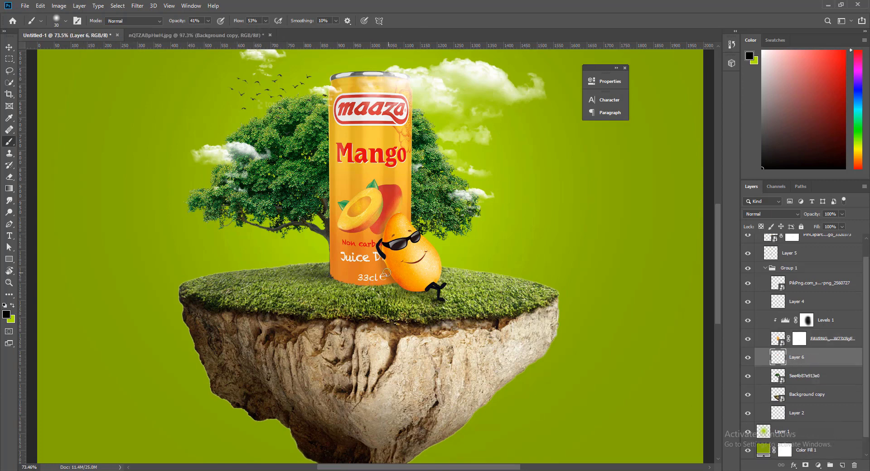
Step: Paint a soft dark shadow across the grass with a 175 px brush
key(bracketright)
key(bracketright)
drag(329, 298, 250, 297)
key(ctrl+z)
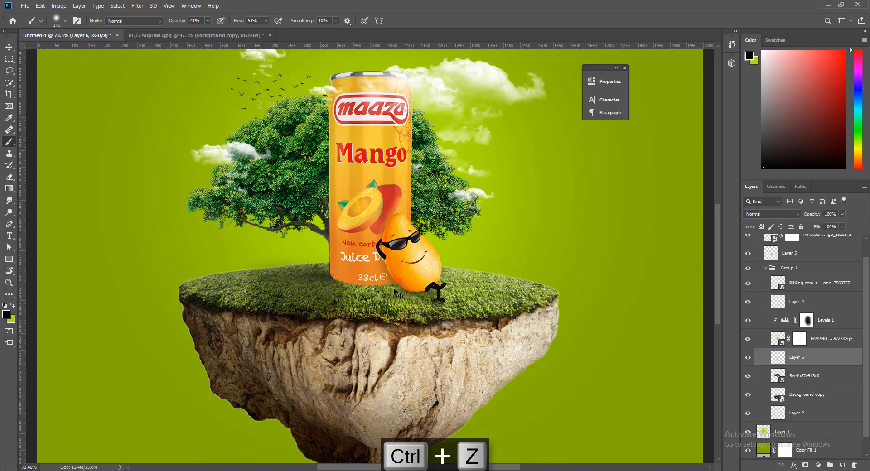
drag(376, 287, 249, 319)
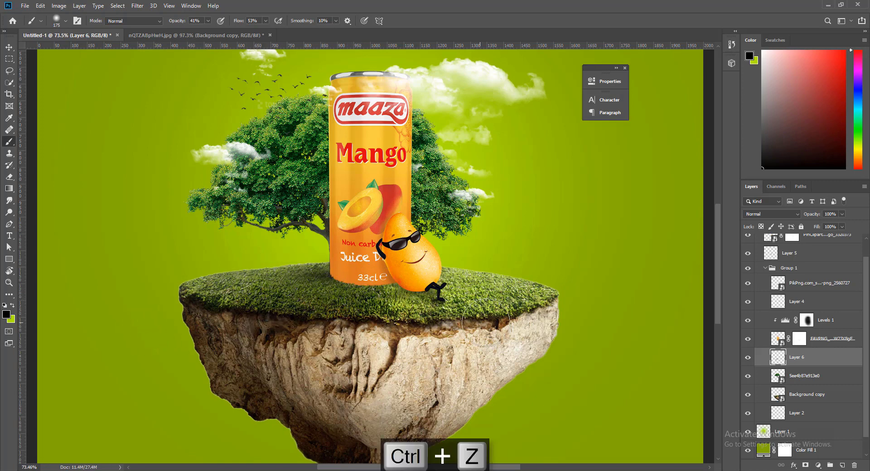
scroll(475, 321, down, 5)
scroll(475, 321, up, 3)
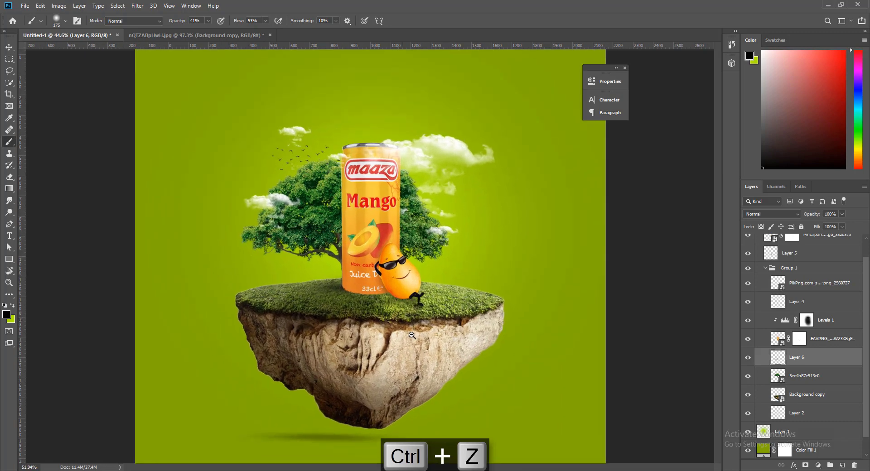
Step: Mask Layer 6's shadow off the rock's upper-left face and top edge
click(805, 466)
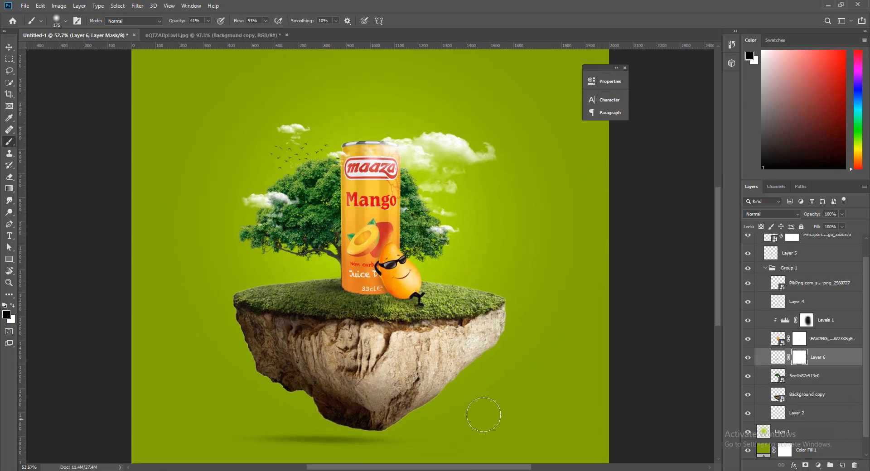
mouse_move(344, 366)
mouse_down()
mouse_move(329, 342)
mouse_move(276, 339)
mouse_move(269, 329)
mouse_move(331, 338)
mouse_up()
mouse_move(406, 337)
mouse_down()
mouse_move(393, 305)
mouse_move(440, 320)
mouse_up()
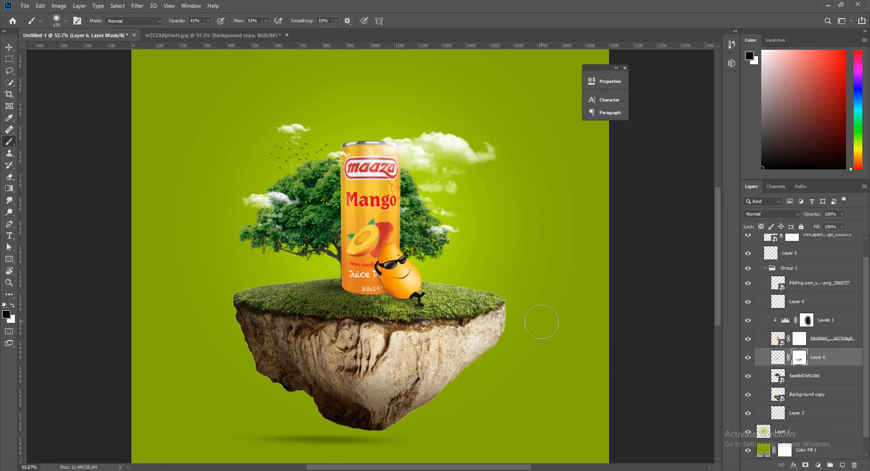
click(14, 306)
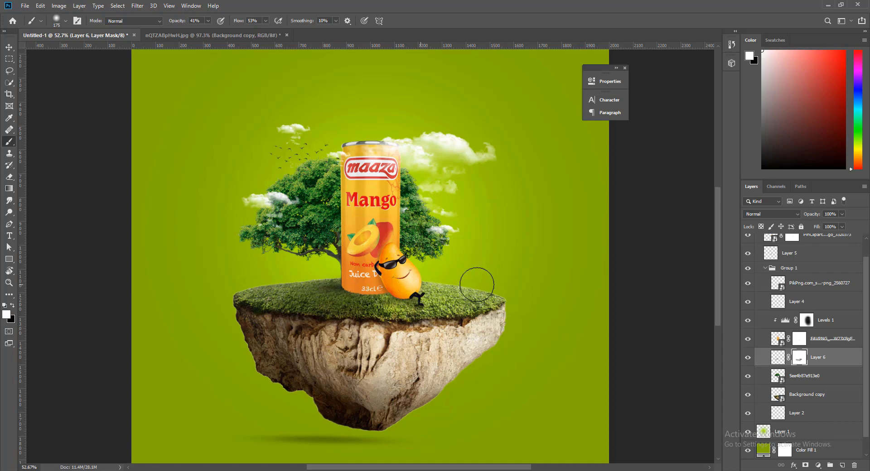
scroll(383, 306, up, 1)
scroll(386, 308, up, 3)
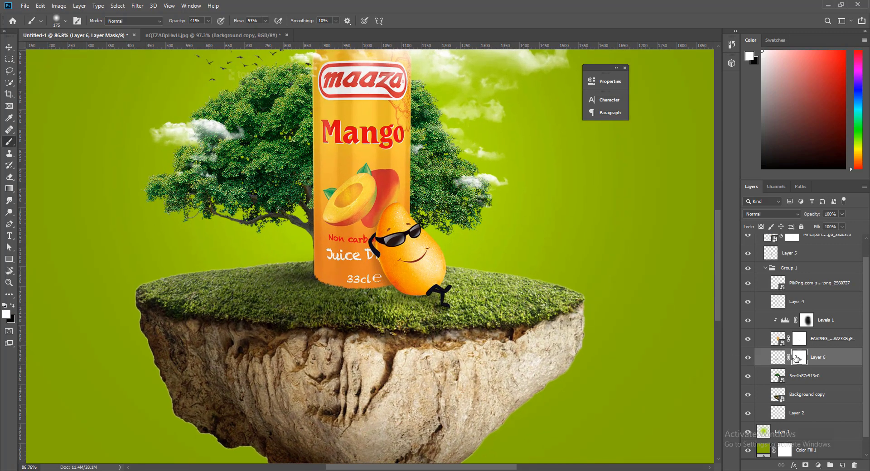
Step: Try darkening the grass's left edge on Layer 6, undo it, and compare the shadow on and off
click(779, 358)
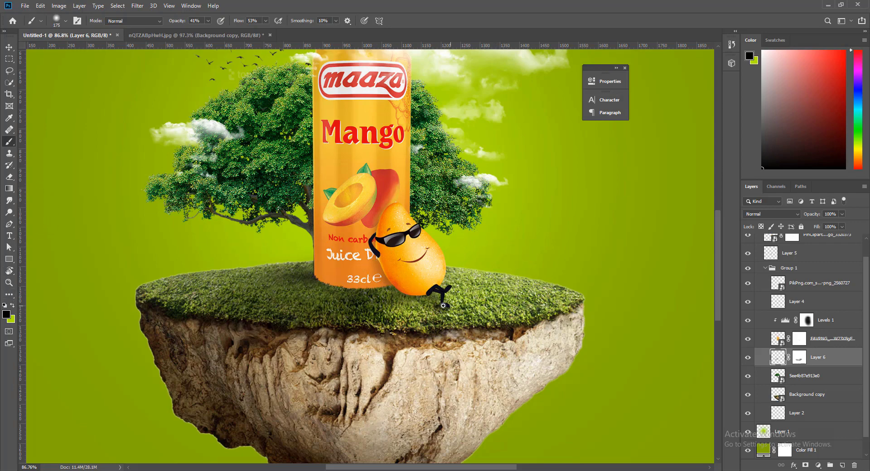
scroll(444, 306, down, 4)
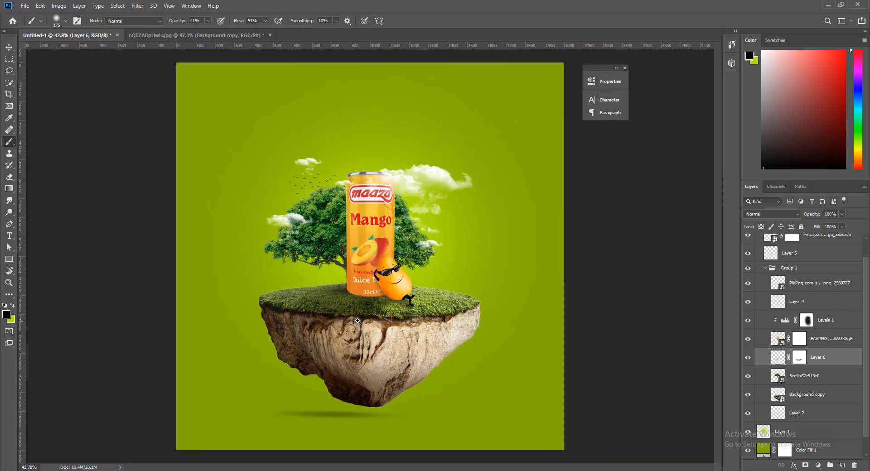
scroll(358, 321, up, 2)
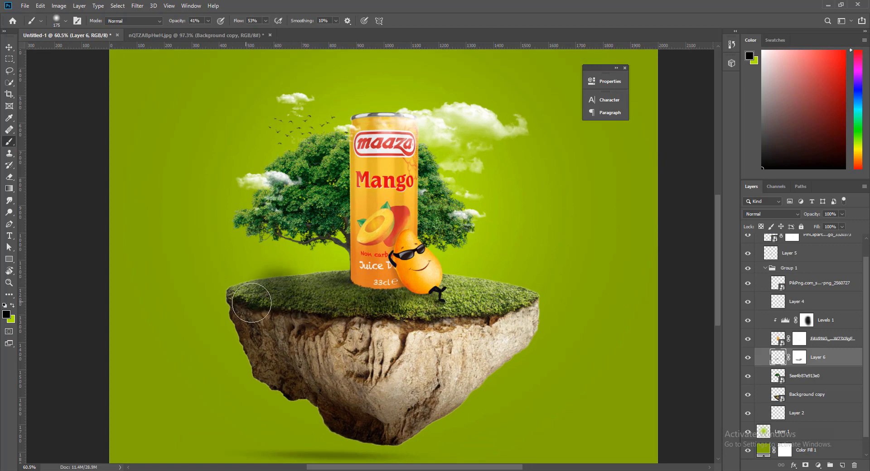
key(ctrl+z)
drag(299, 298, 229, 297)
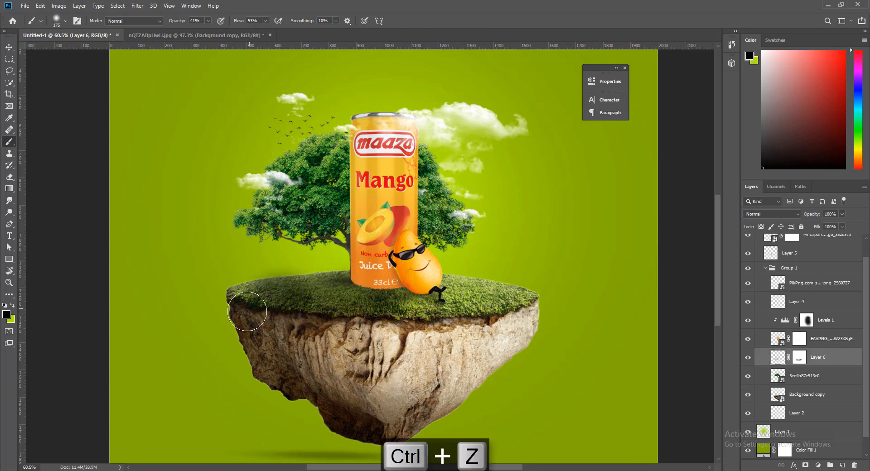
key(ctrl+z)
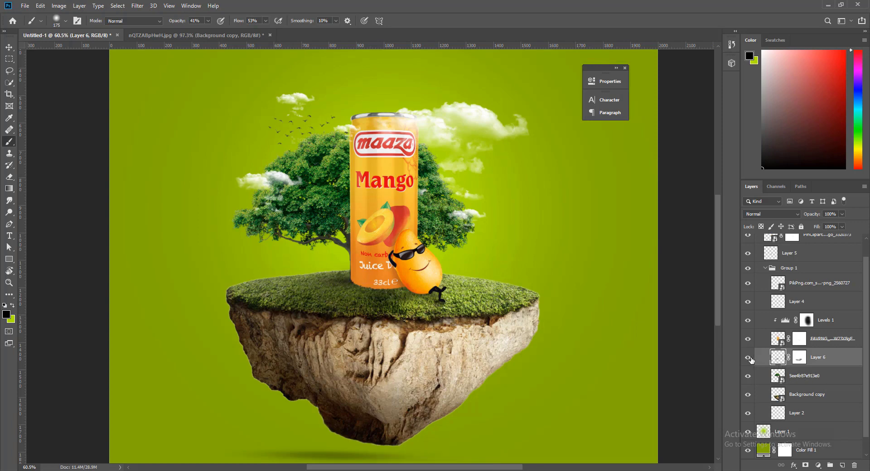
click(748, 358)
Step: Move Layer 6 below 5ee4b87e913e0 and clip it to the layer beneath as a clipping mask
drag(826, 359, 823, 382)
right_click(824, 378)
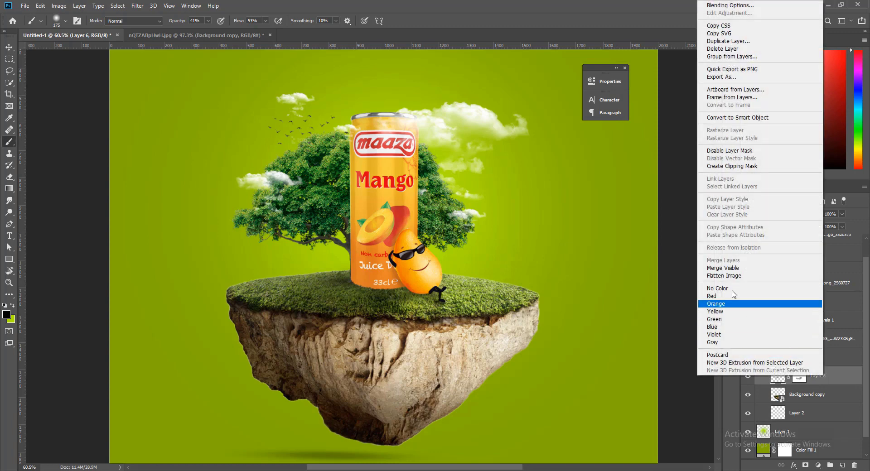
click(725, 166)
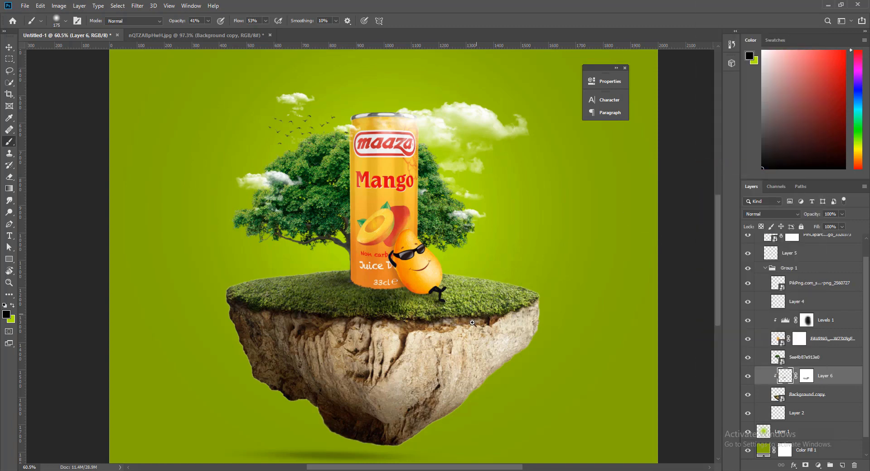
scroll(412, 303, down, 3)
scroll(412, 302, down, 2)
scroll(412, 303, up, 2)
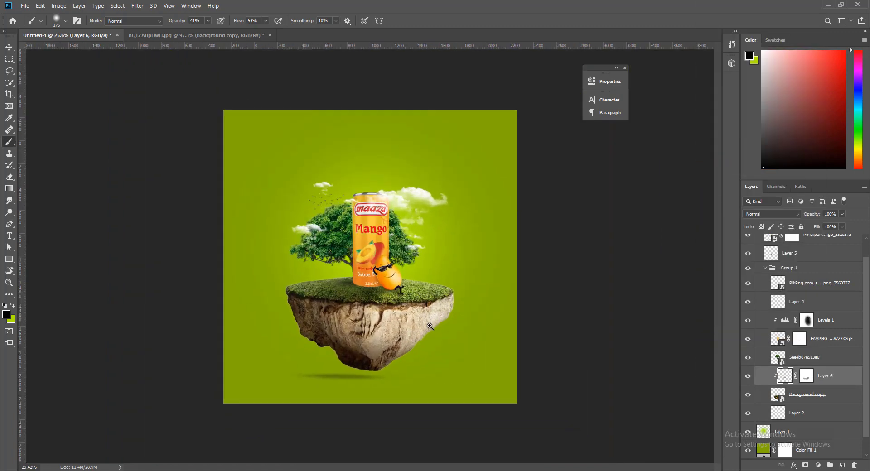
scroll(433, 332, up, 2)
scroll(433, 333, up, 1)
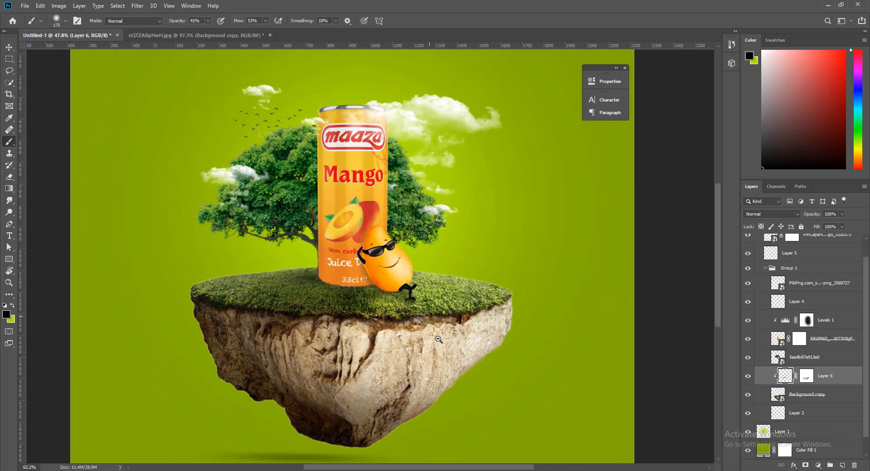
scroll(430, 329, up, 1)
scroll(421, 319, down, 1)
scroll(417, 316, down, 2)
scroll(417, 316, up, 1)
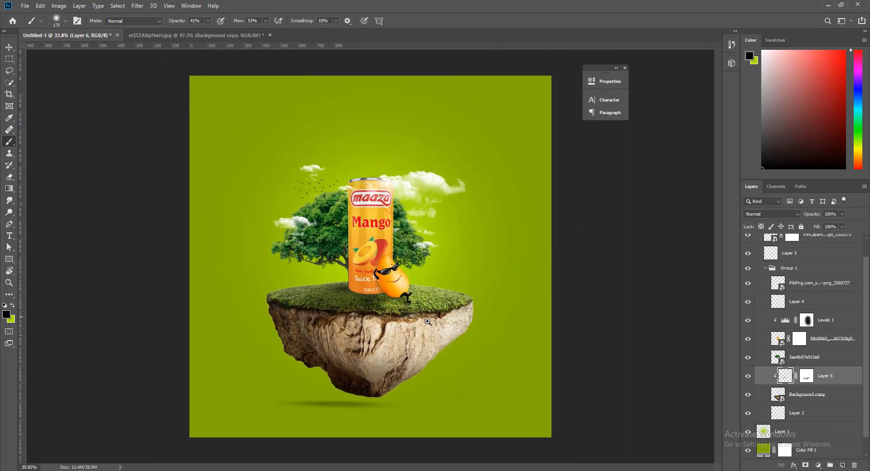
scroll(415, 318, up, 1)
scroll(408, 322, up, 1)
scroll(390, 334, up, 2)
scroll(390, 334, up, 2)
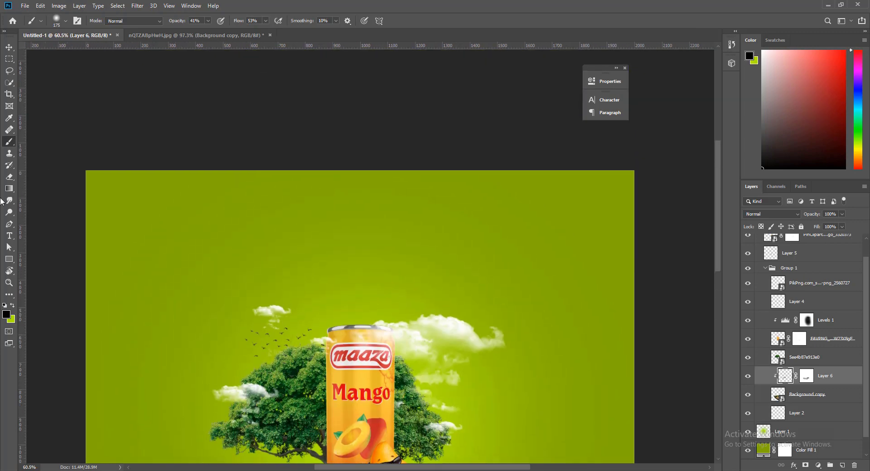
click(9, 236)
scroll(791, 285, up, 1)
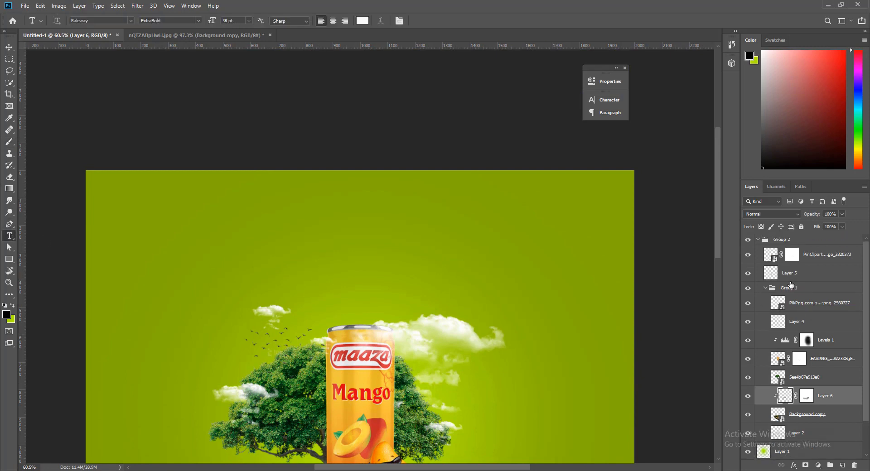
Step: Collapse Group 2 and add a text layer reading 'NOW' above the artwork
click(758, 241)
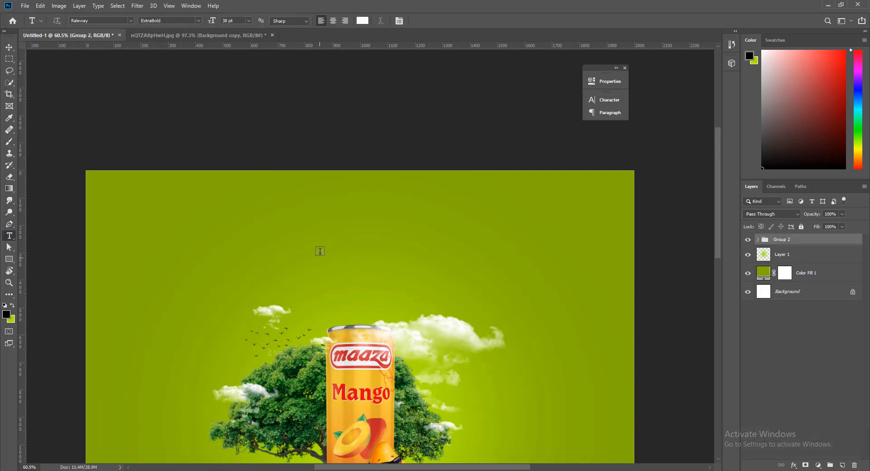
click(445, 281)
key(BackSpace)
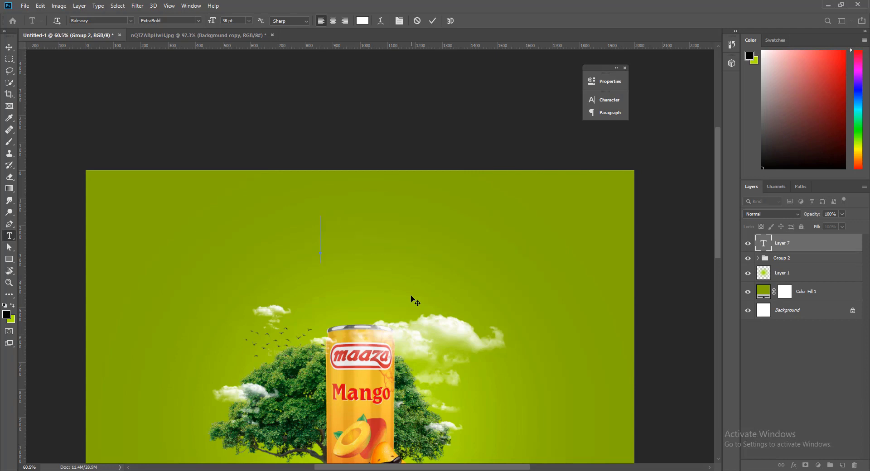
text(NOW)
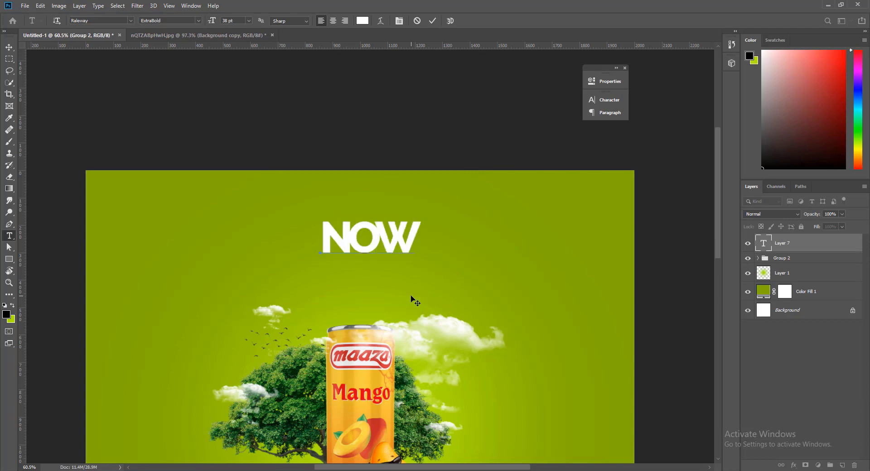
key(ctrl+a)
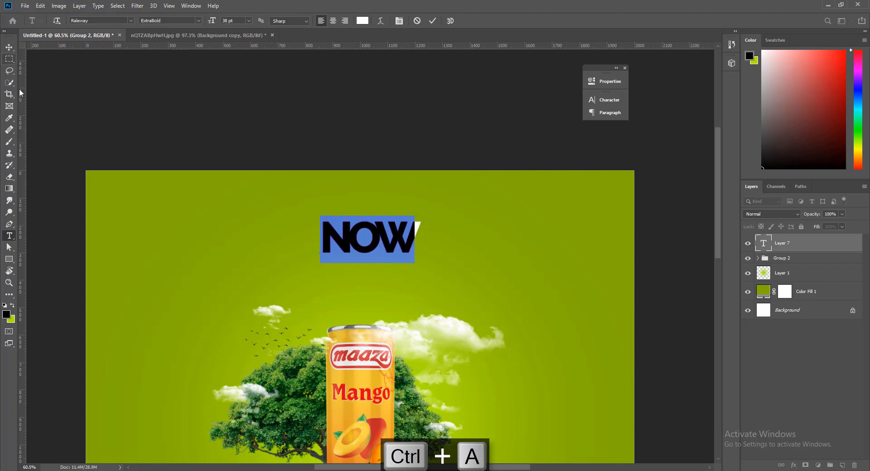
Step: Make 'NOW' Light weight at 18 pt and move it centred above the can
click(610, 99)
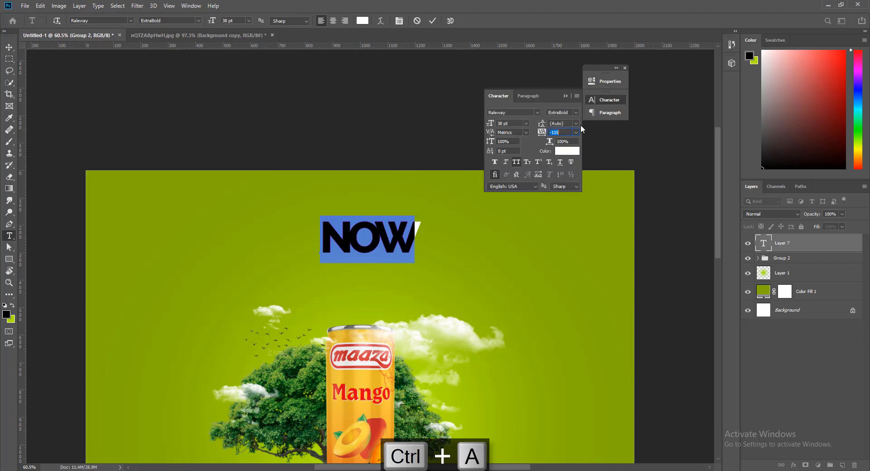
click(576, 112)
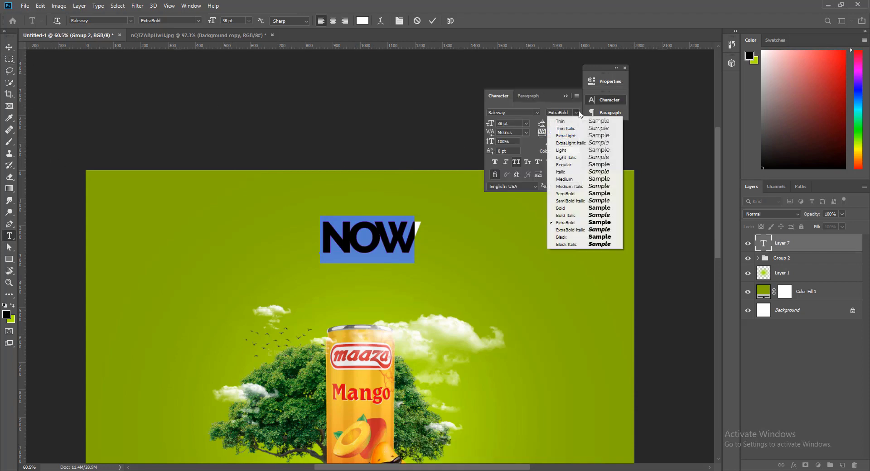
click(566, 150)
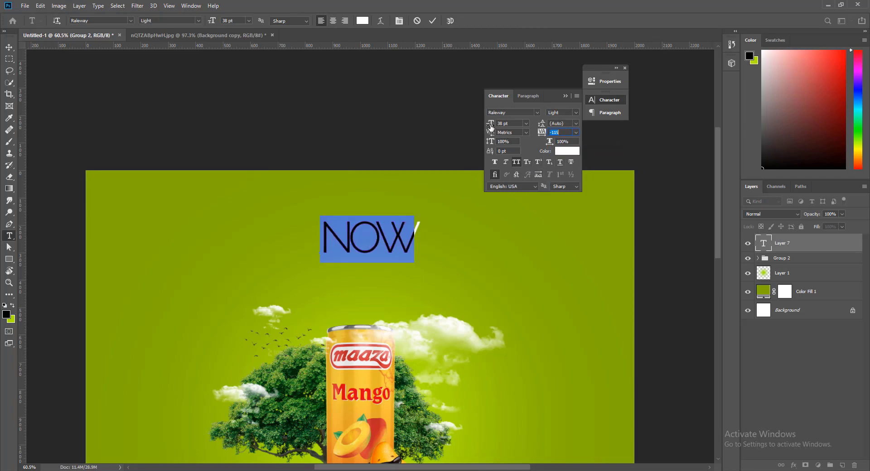
drag(488, 127, 481, 125)
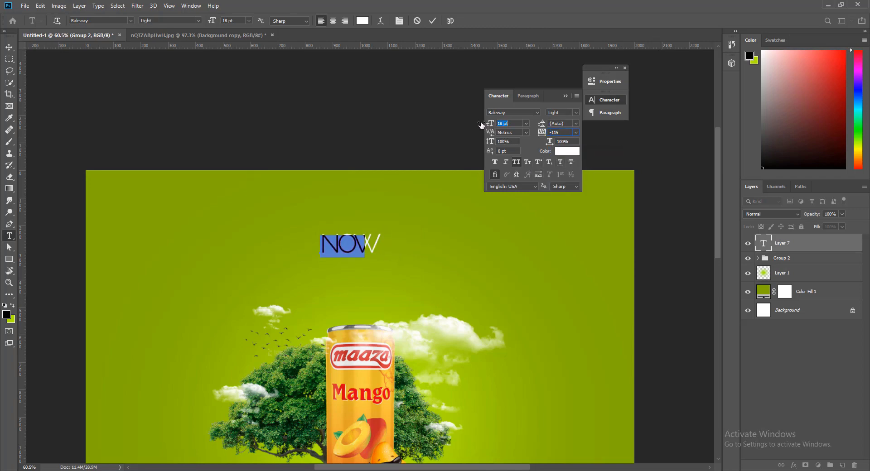
click(9, 47)
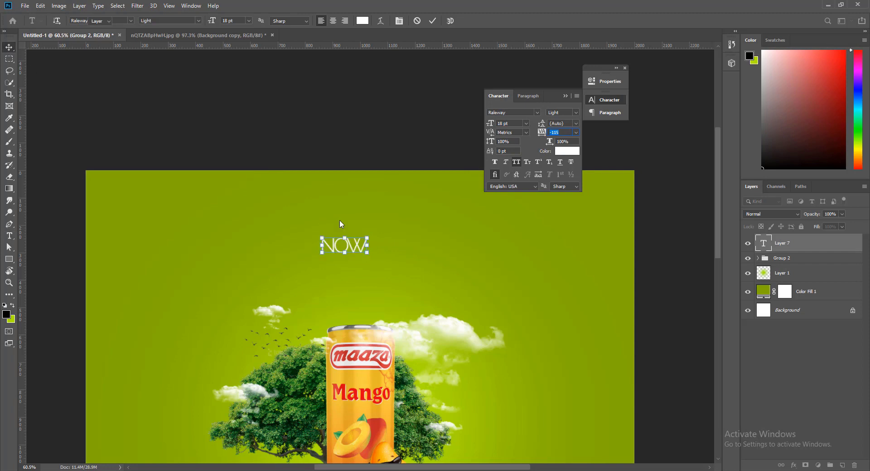
drag(347, 247, 362, 239)
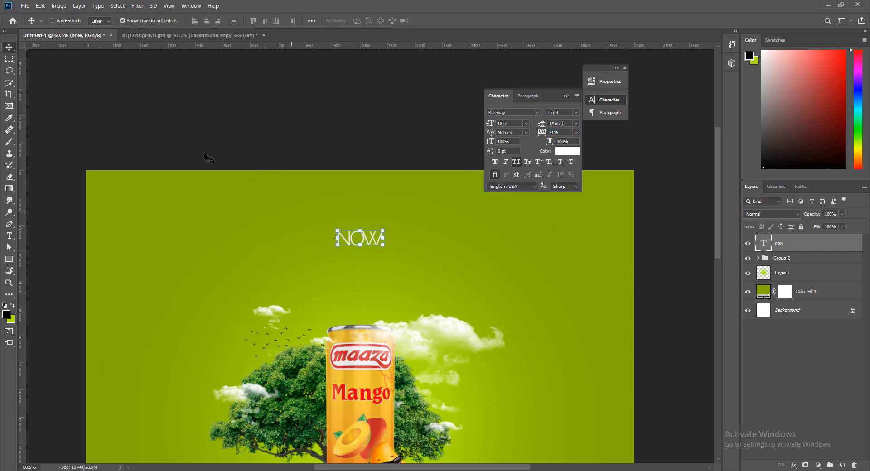
click(9, 59)
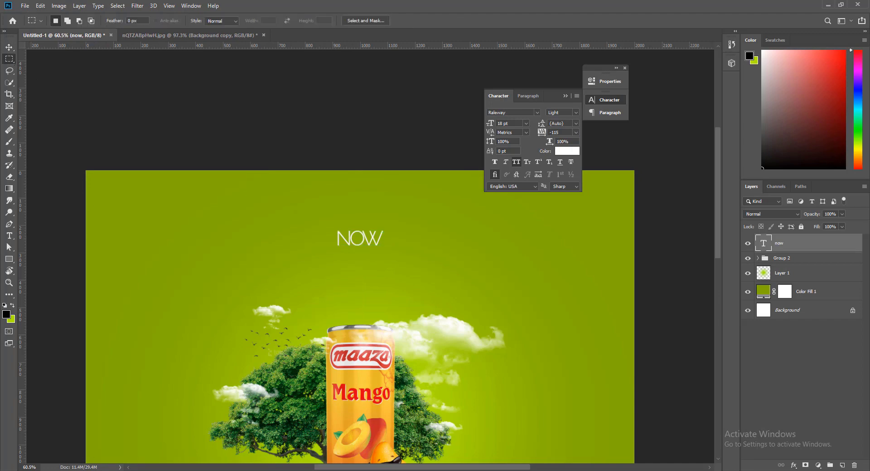
Step: Extract the downloaded stayola archive in File Explorer
click(735, 460)
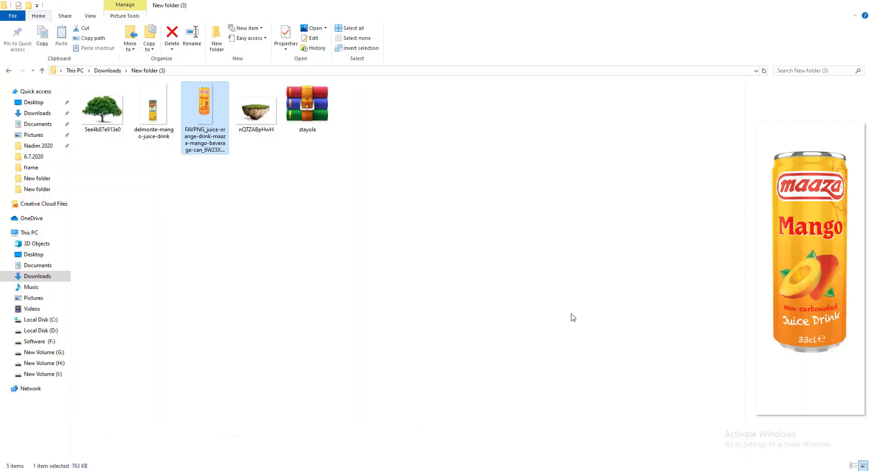
click(312, 110)
right_click(312, 110)
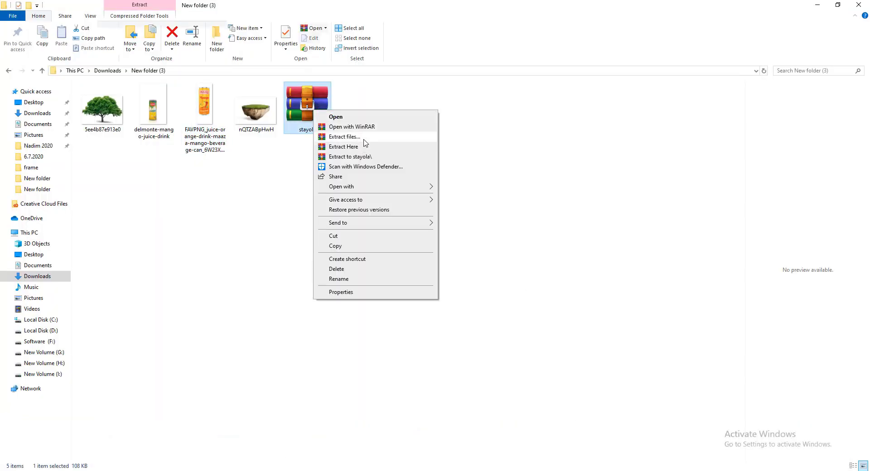
click(362, 136)
click(457, 335)
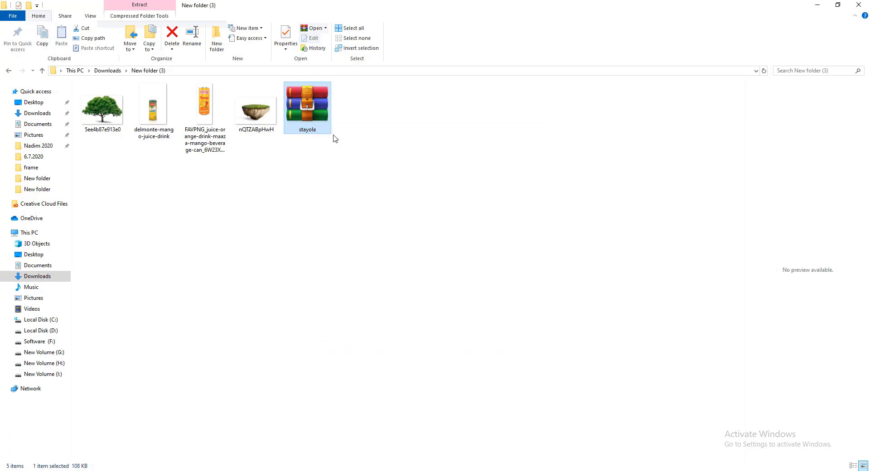
Step: Install the Stayola font from the extracted folder
double_click(100, 107)
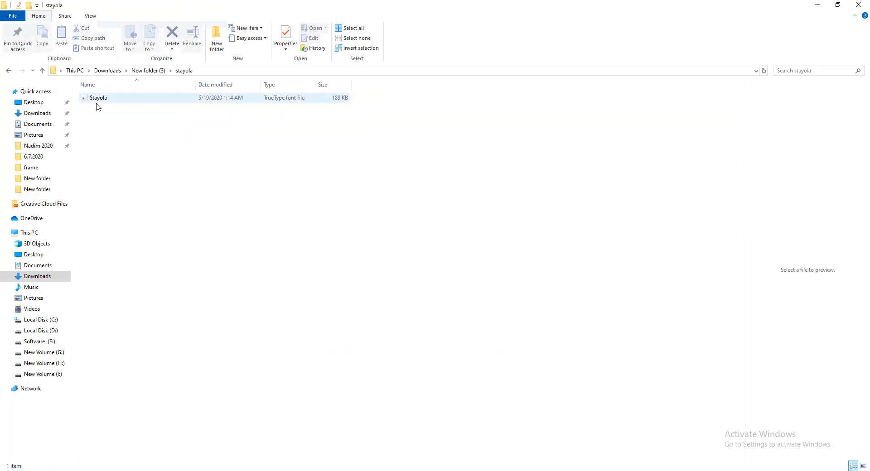
double_click(95, 98)
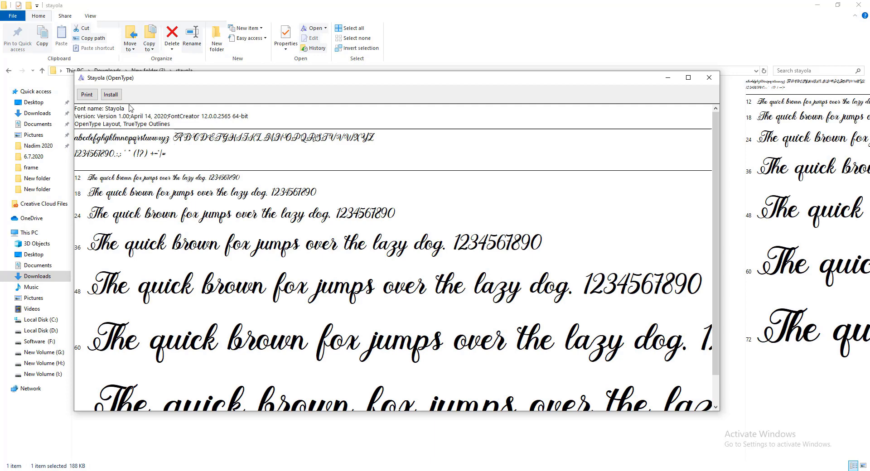
click(111, 94)
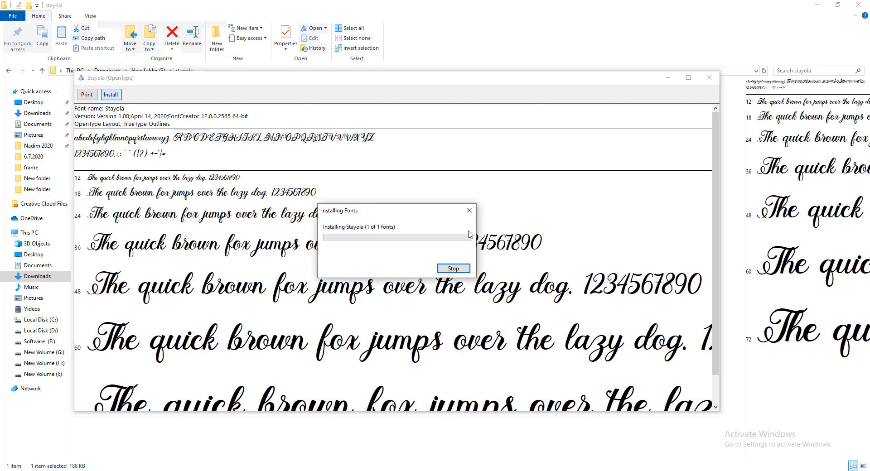
click(710, 78)
Step: Copy the Stayola font name from the file's name and return to Photoshop
right_click(141, 100)
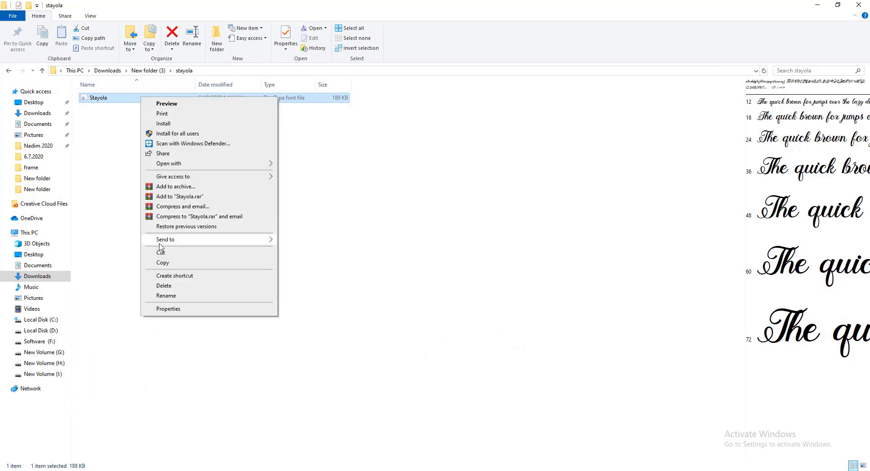
click(166, 296)
right_click(105, 97)
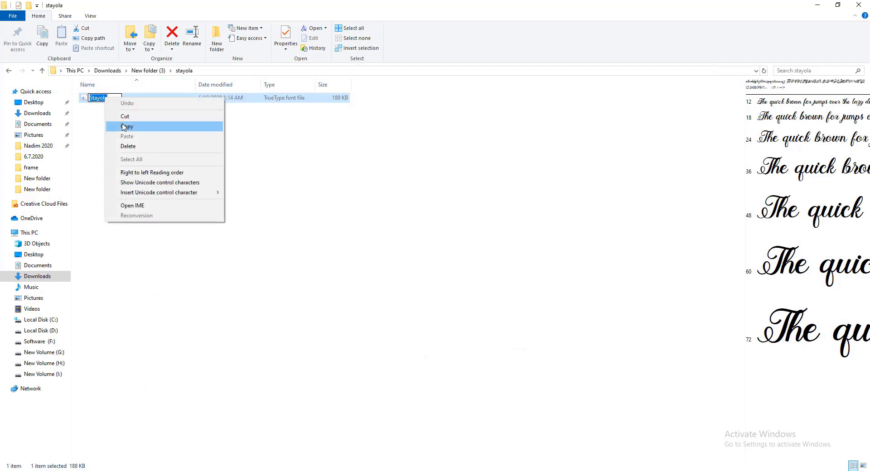
click(132, 127)
key(Return)
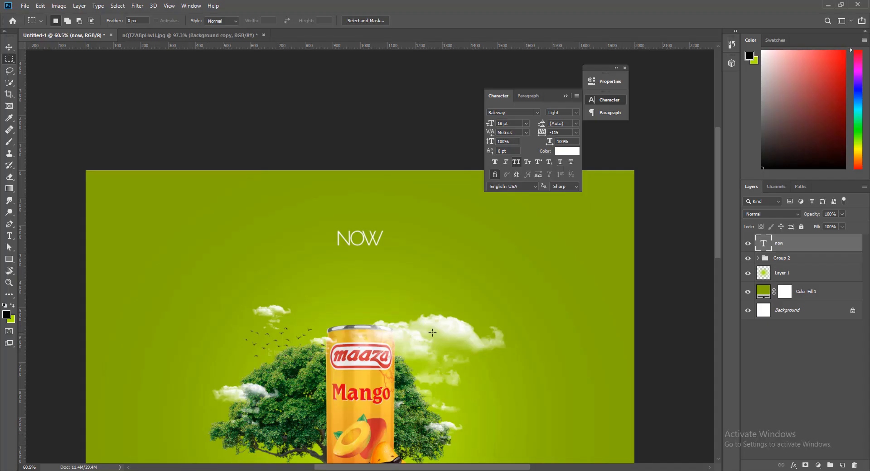
Step: Add a new text layer below NOW reading MAZAMANGO
click(326, 280)
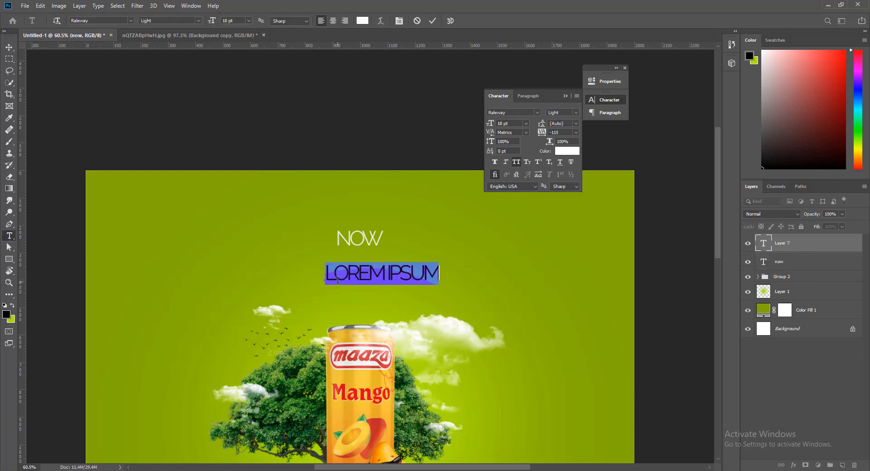
key(Left)
key(Delete)
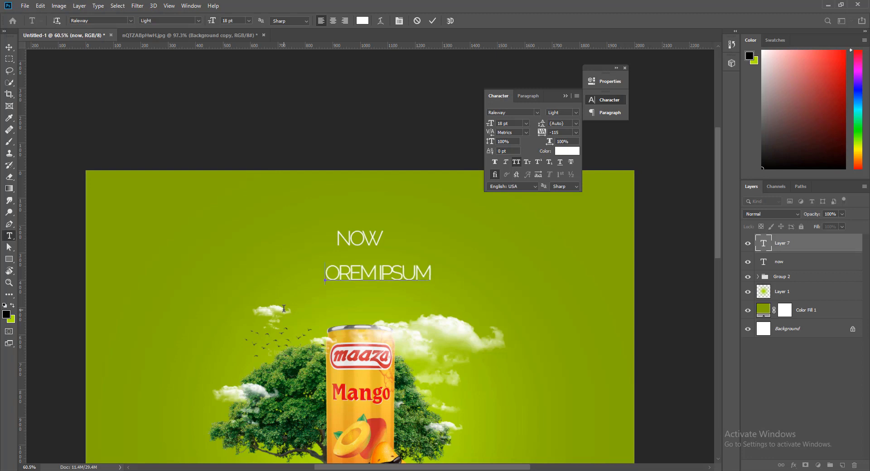
text(MA)
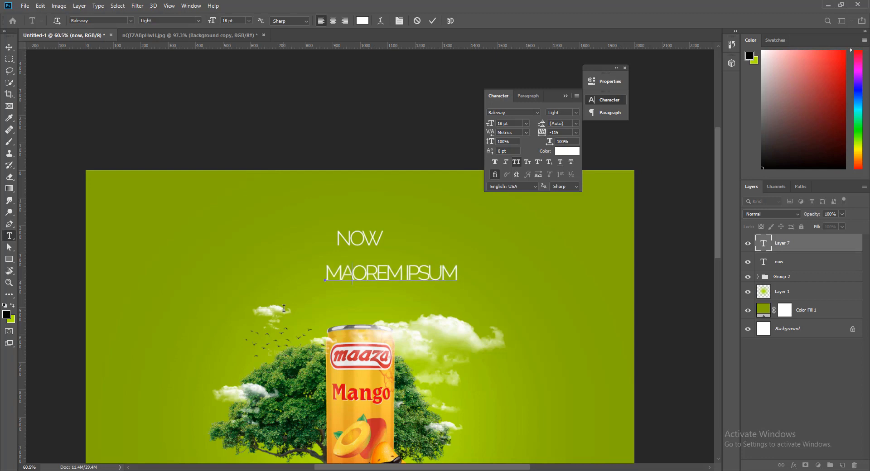
key(ctrl+a)
key(ctrl+BackSpace)
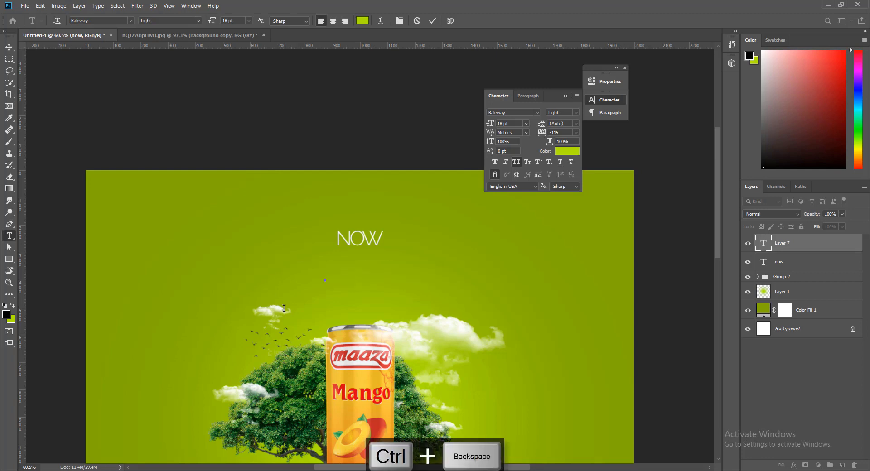
text(MAZA)
text(MA)
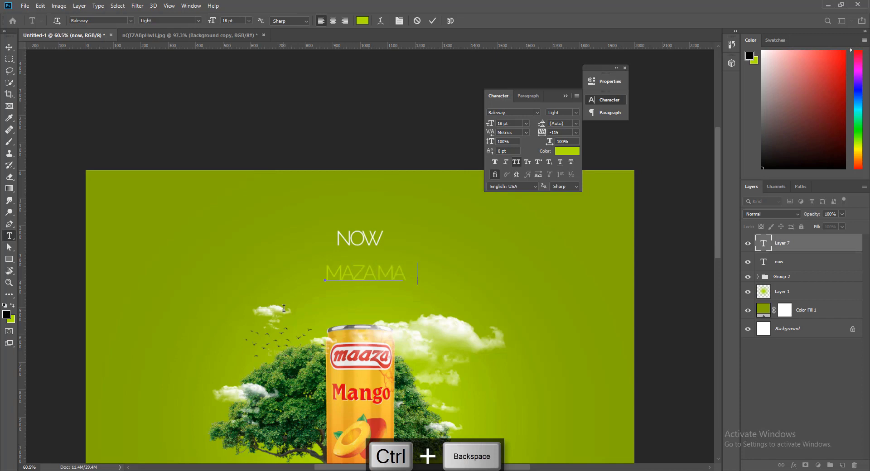
text(NGO)
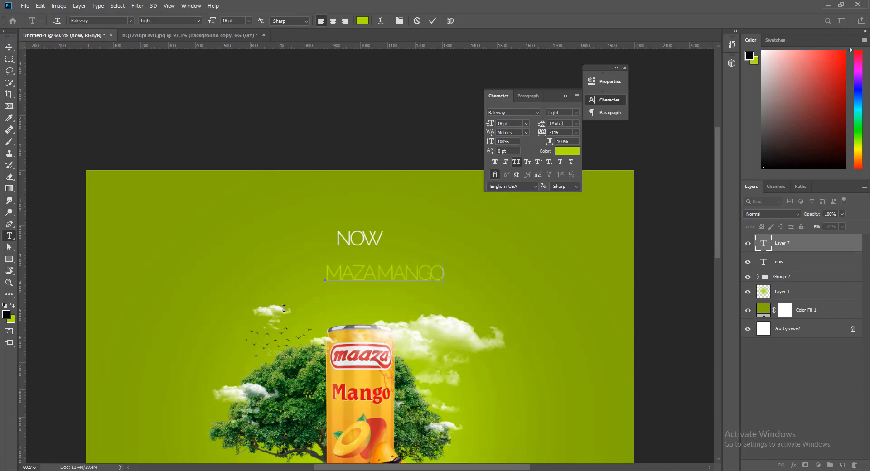
Step: Set the text's font to Stayola and toggle all caps
key(ctrl+a)
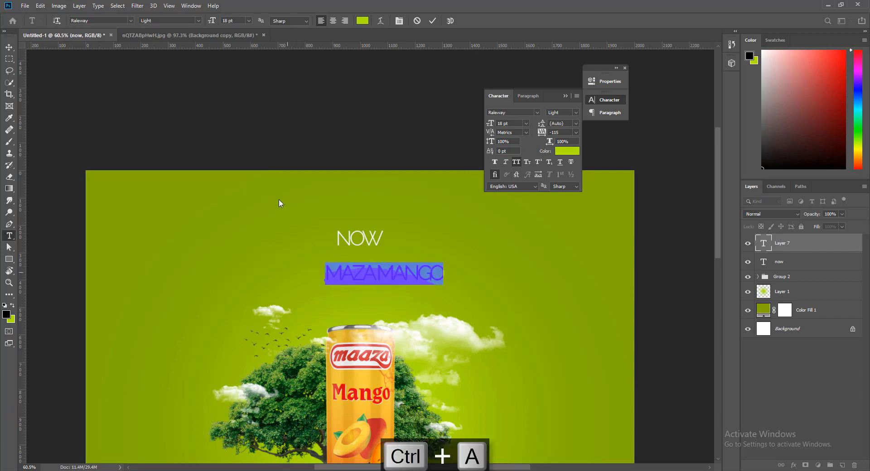
click(504, 112)
key(ctrl+v)
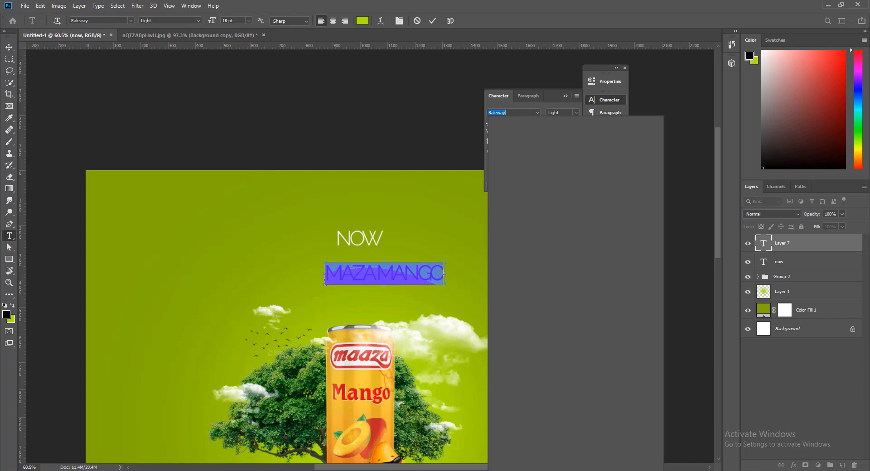
text(Stayola)
key(Return)
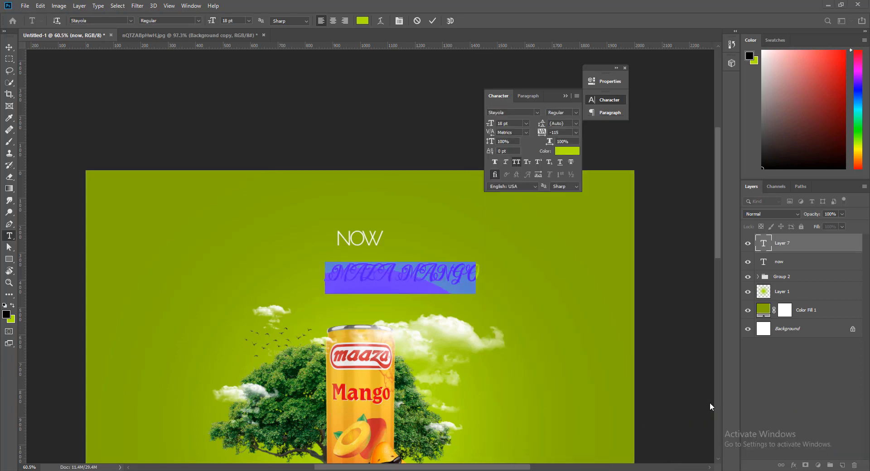
click(517, 162)
Step: Turn off all caps and colour the text white (ffffff)
click(435, 277)
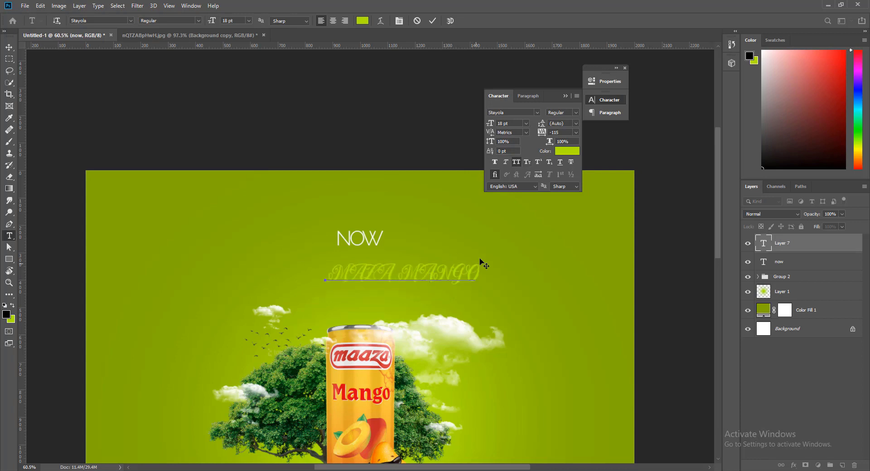
key(ctrl+a)
click(518, 164)
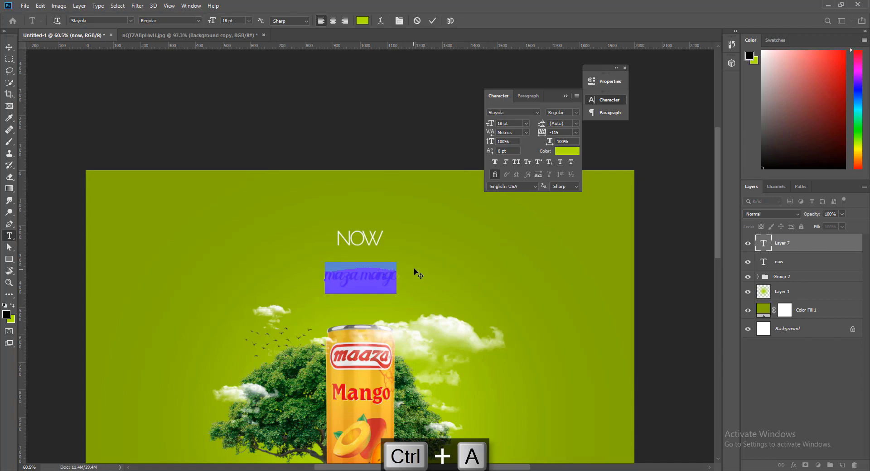
click(567, 151)
text(ffffff)
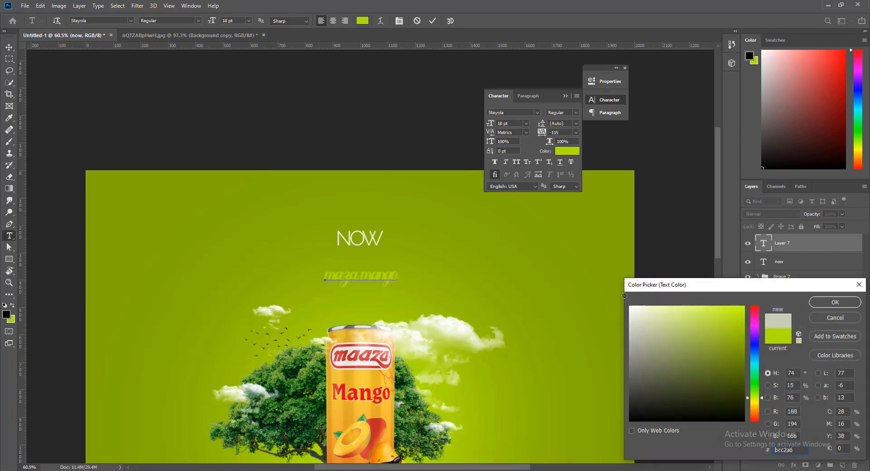
key(Return)
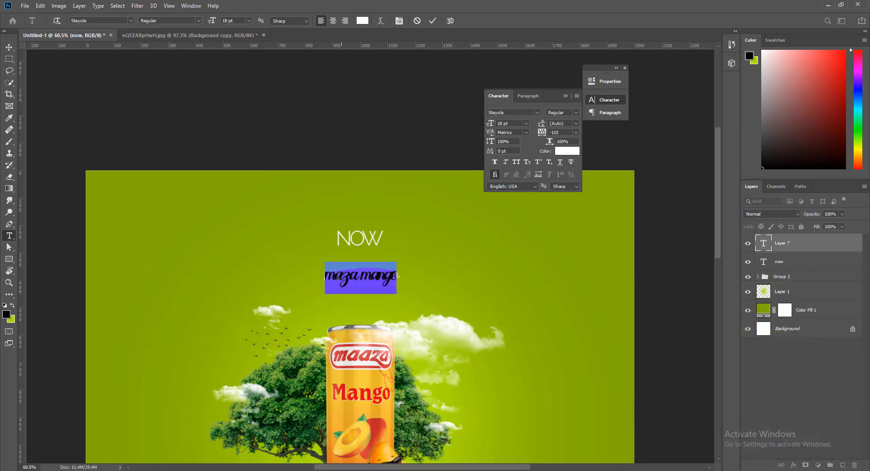
Step: Capitalize the first letters so the line reads 'Maza Mango'
drag(336, 275, 305, 275)
text(M)
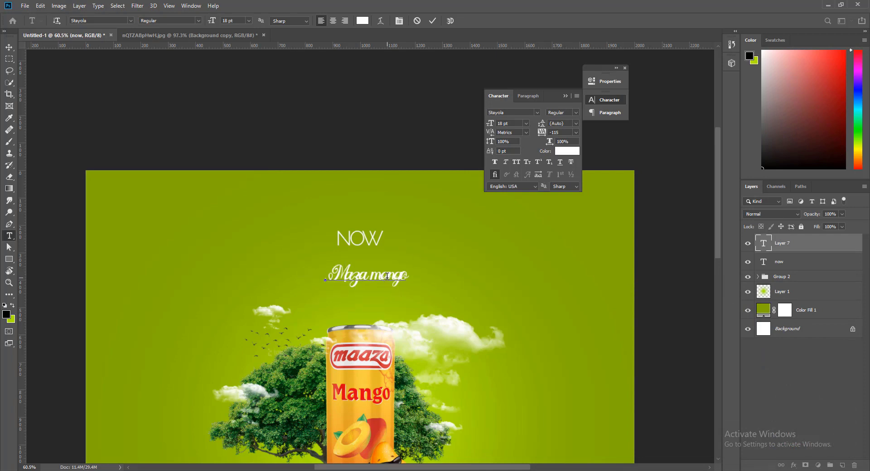
drag(388, 277, 376, 275)
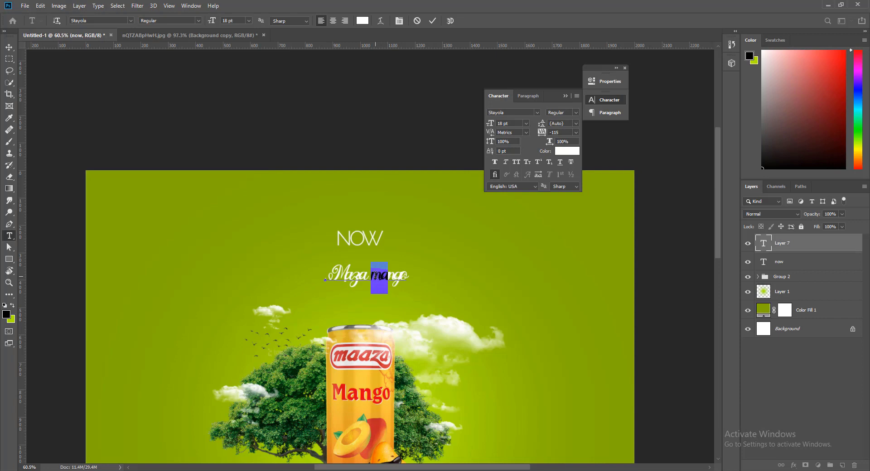
click(390, 280)
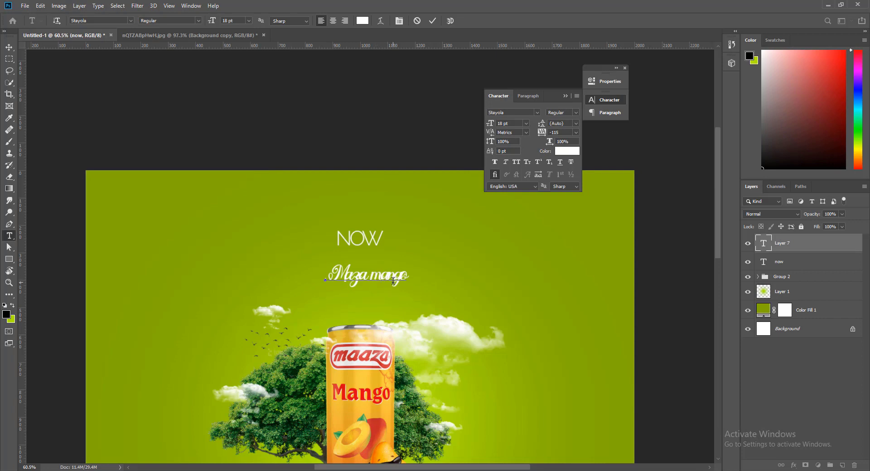
key(BackSpace)
text(M)
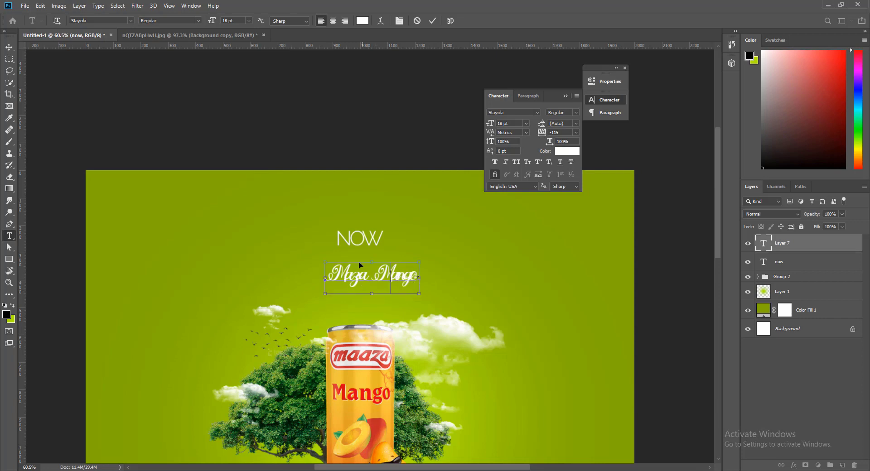
key(ctrl+a)
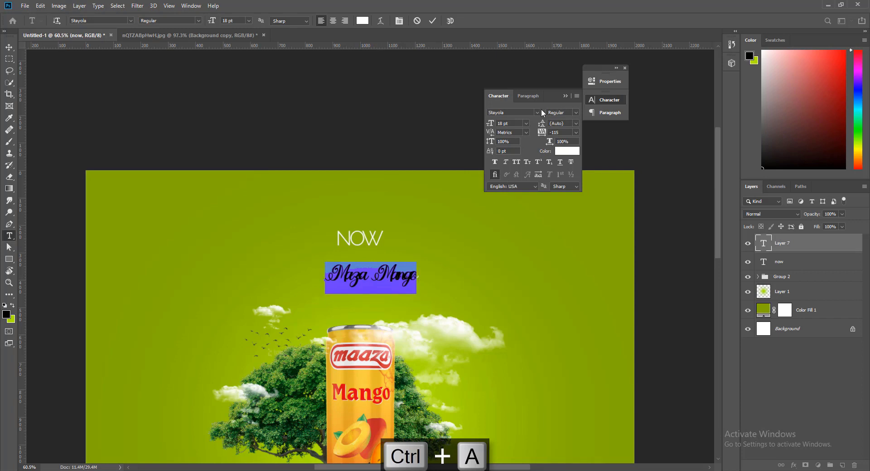
click(406, 281)
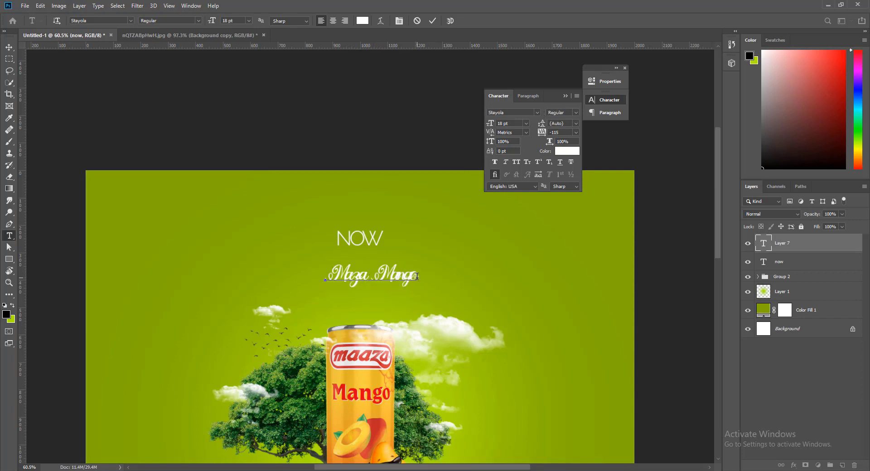
Step: Edit the letters of Mango, deleting its capital M
click(385, 276)
key(shift+Right)
key(shift+Left)
key(shift+Left)
key(shift+Right)
key(Delete)
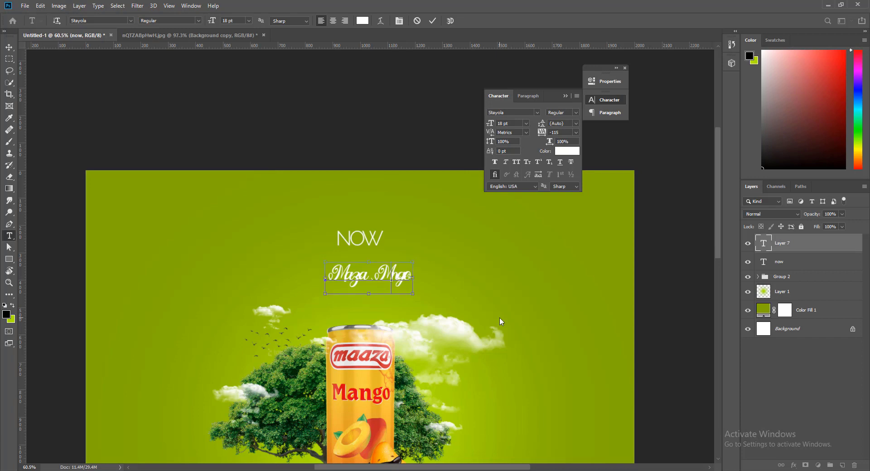
key(ctrl+z)
key(BackSpace)
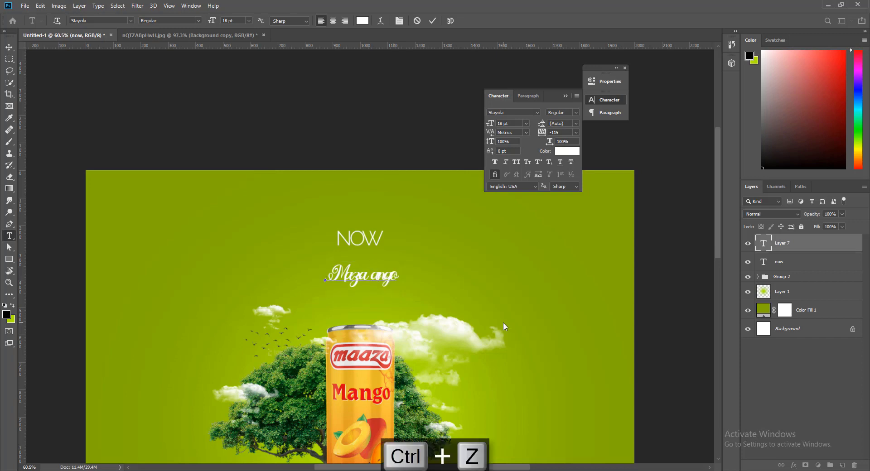
Step: Set the script line's tracking to 0 and recapitalize it as 'Maza Mango'
text(m)
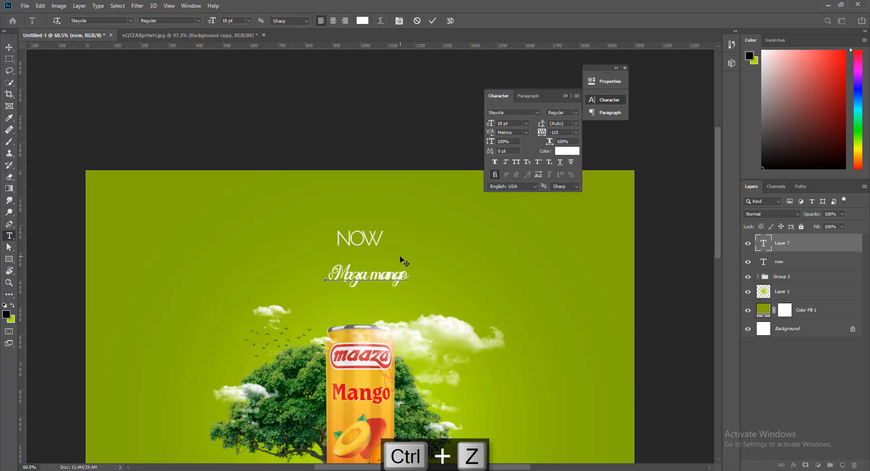
key(ctrl+a)
click(576, 132)
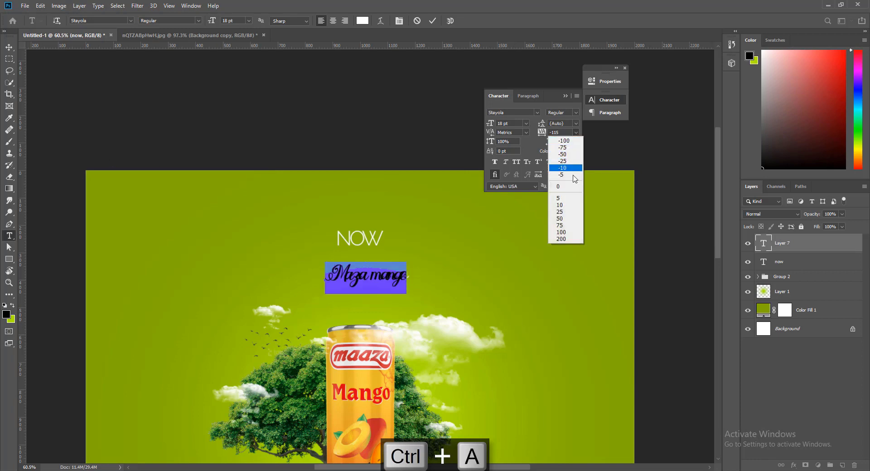
click(570, 187)
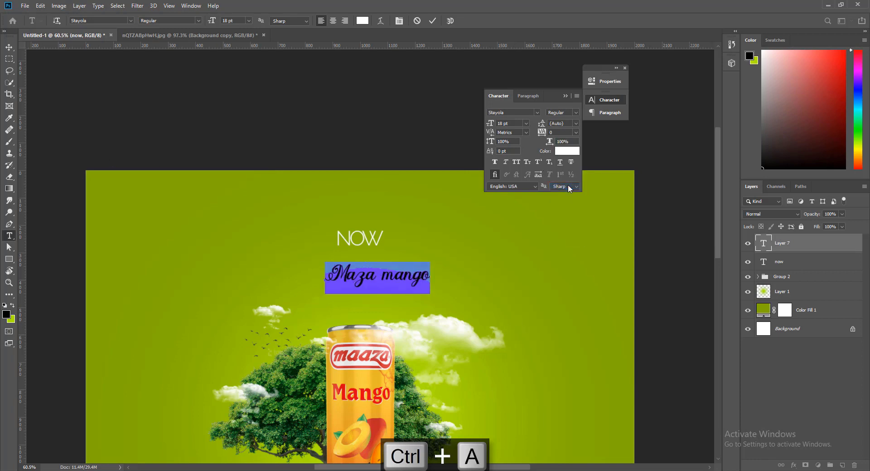
click(395, 277)
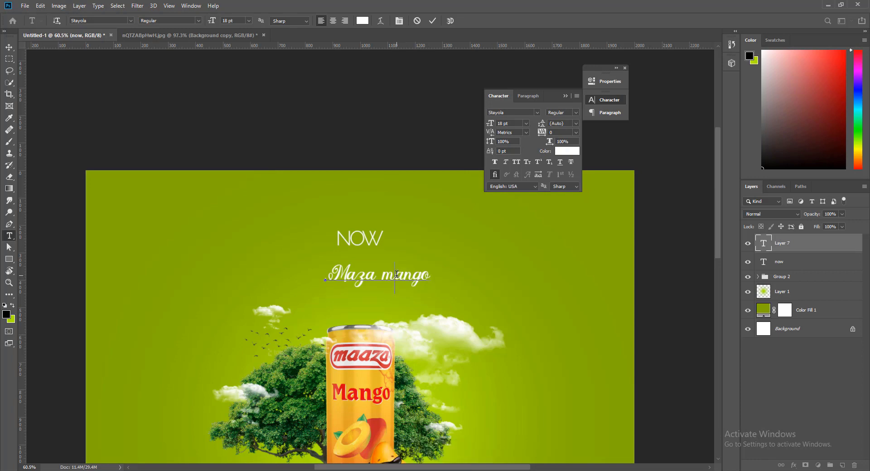
key(Delete)
text(M)
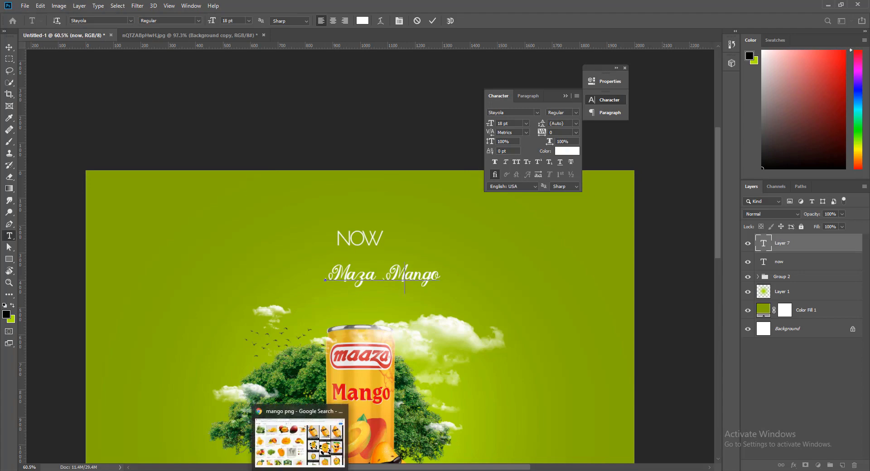
Step: Switch to Chrome and advance dafont.com's new-fonts list to page 3
click(260, 435)
scroll(342, 263, down, 2)
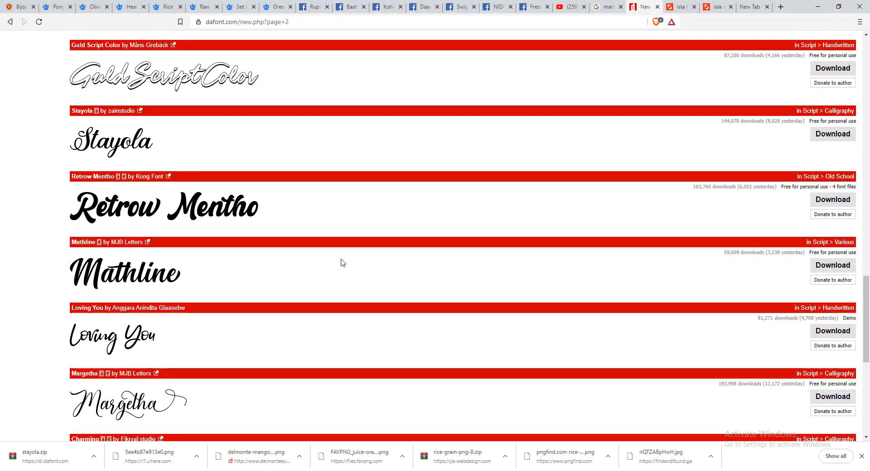
scroll(342, 263, down, 4)
scroll(342, 267, down, 2)
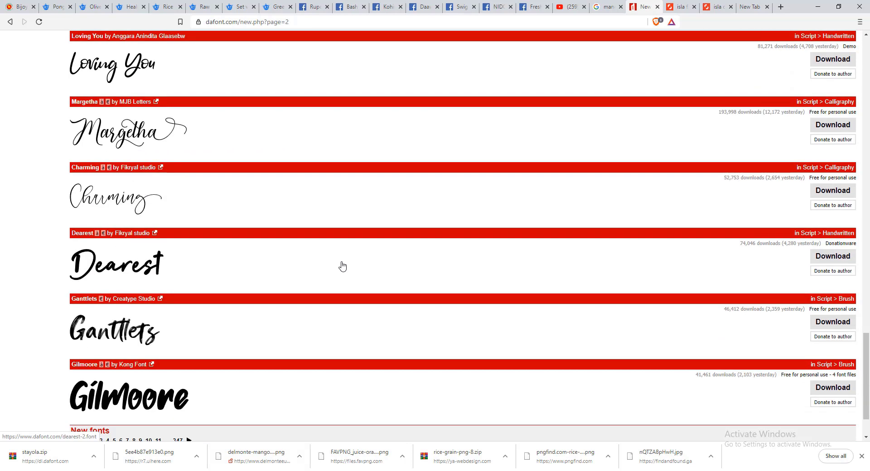
scroll(343, 266, down, 2)
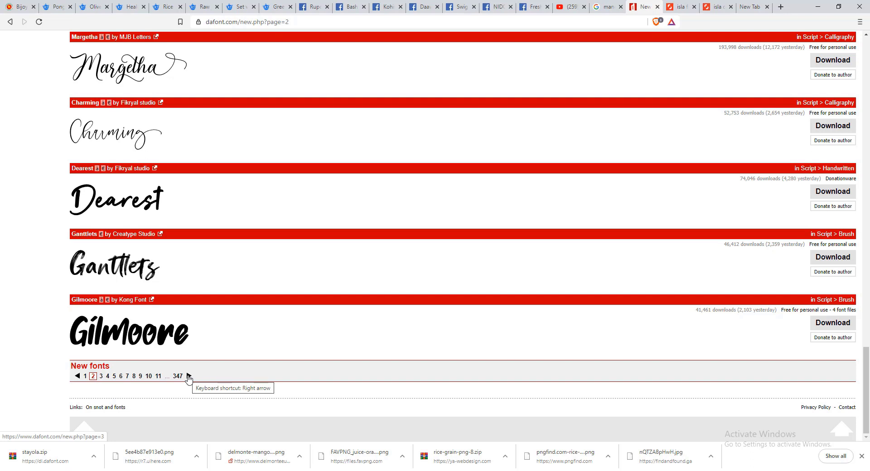
click(189, 376)
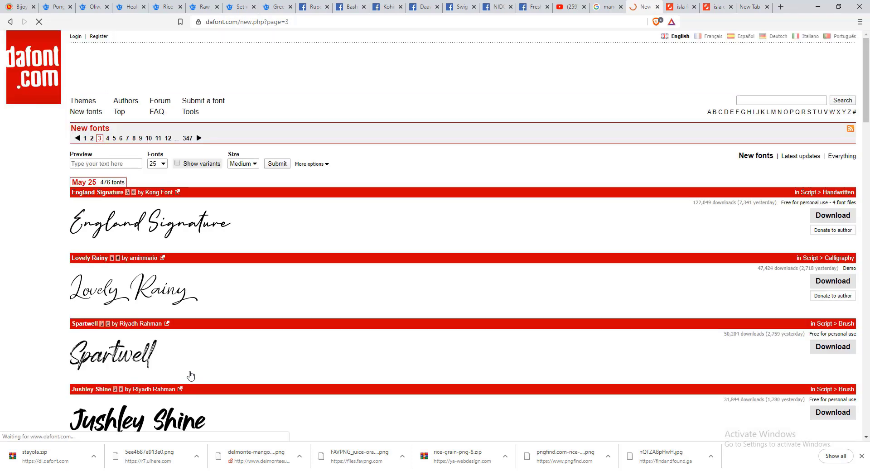
scroll(227, 293, down, 3)
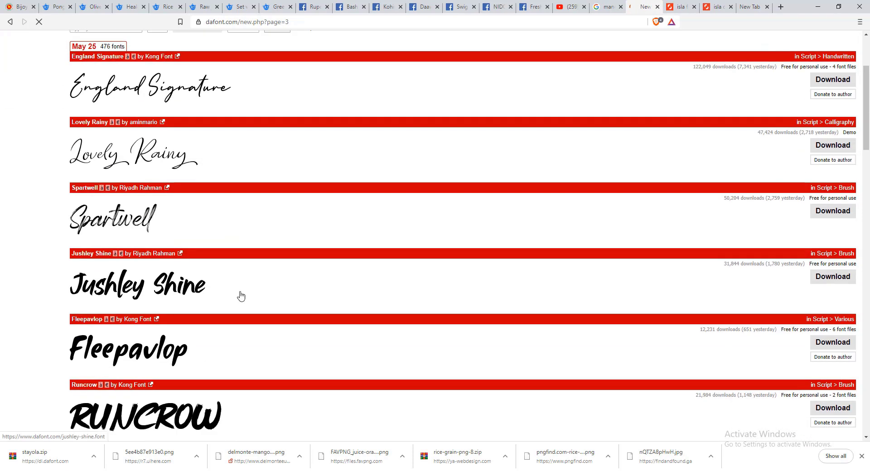
Step: Download the Jushley Shine font zip from dafont.com into Downloads
click(833, 278)
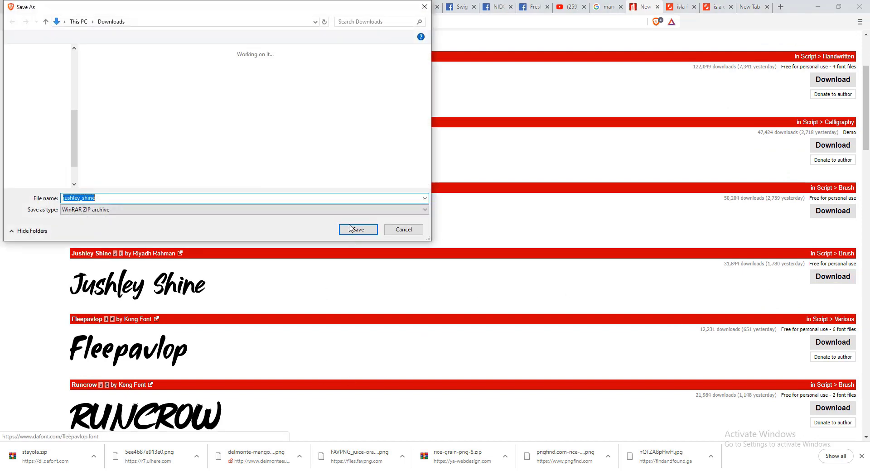
click(353, 229)
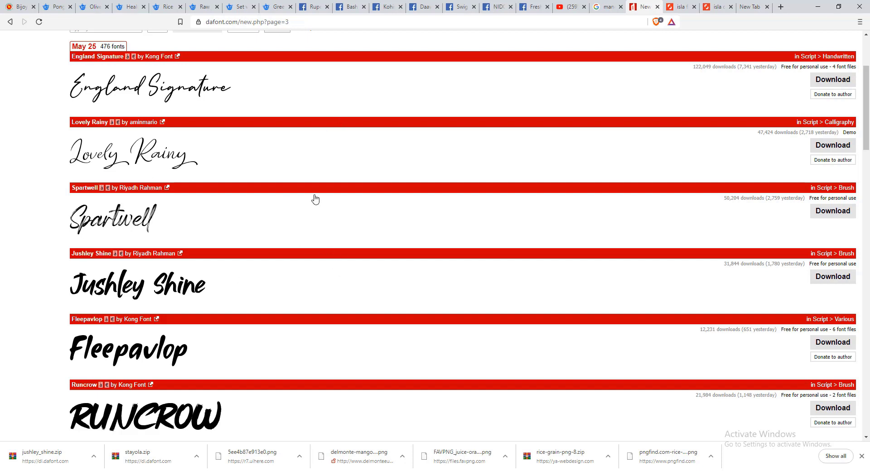
scroll(282, 179, down, 2)
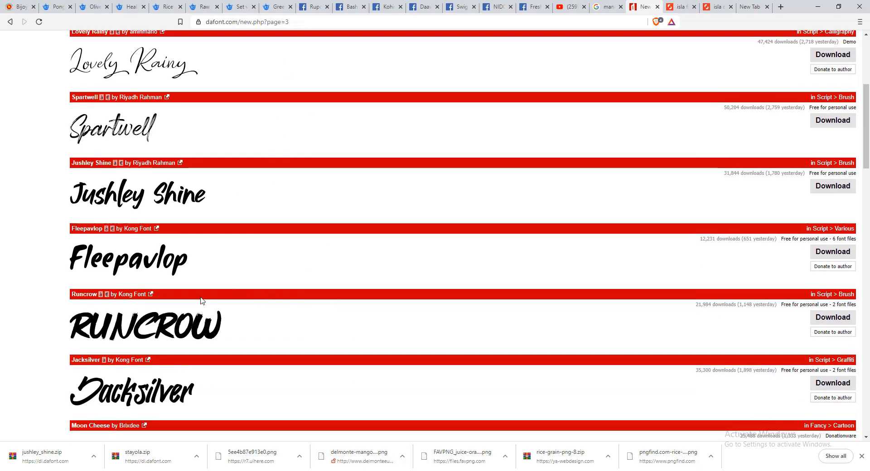
scroll(232, 322, up, 2)
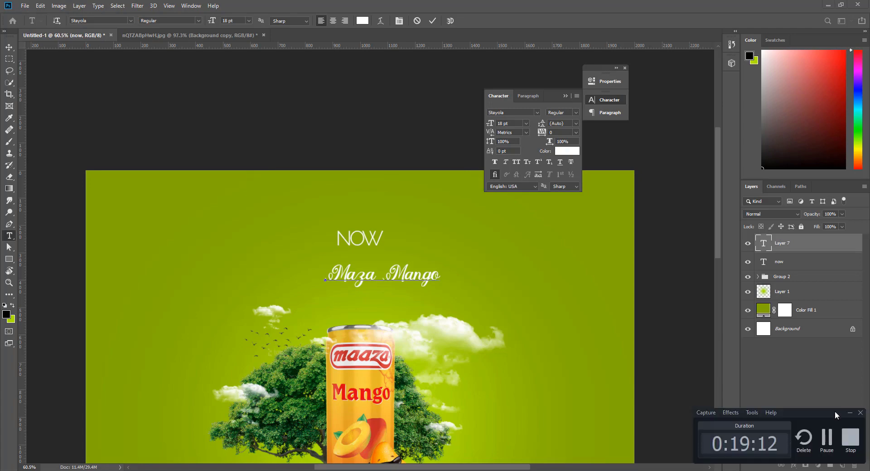
Step: Show the jushley_shine zip in Downloads and extract it into a jushley_shine folder
click(850, 413)
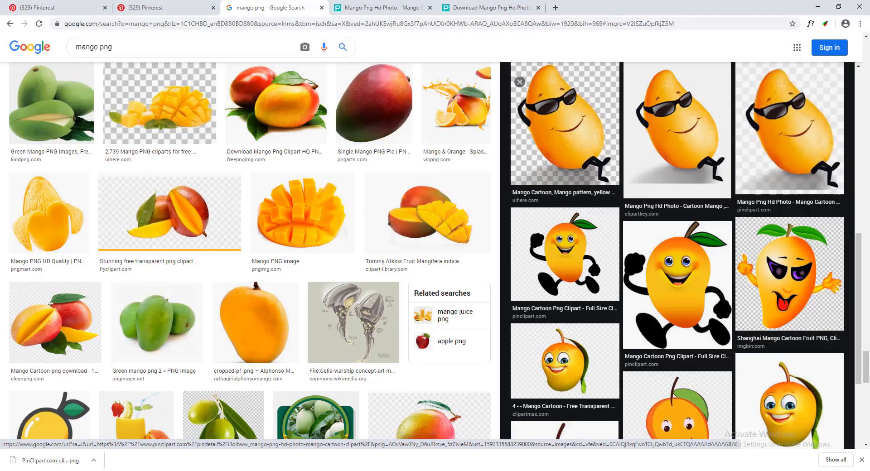
click(44, 463)
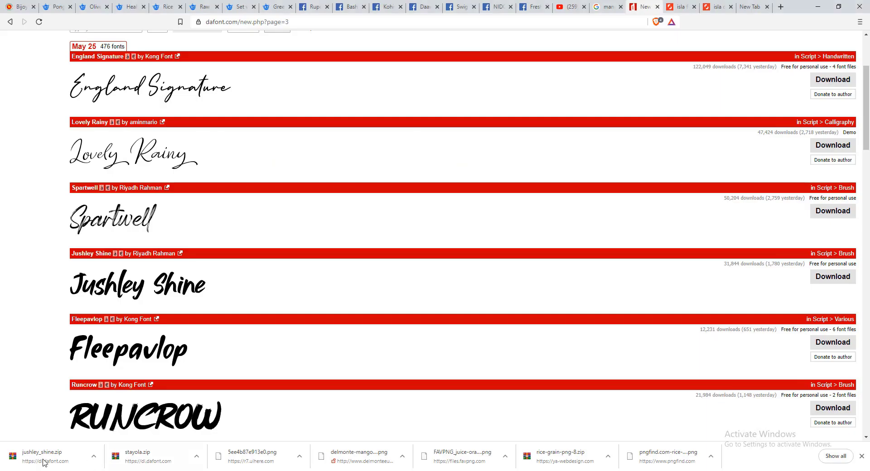
right_click(43, 462)
click(43, 434)
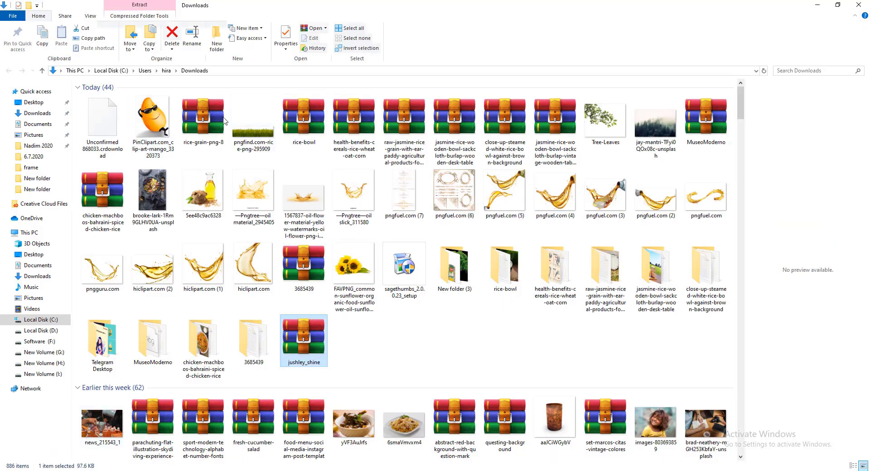
right_click(325, 337)
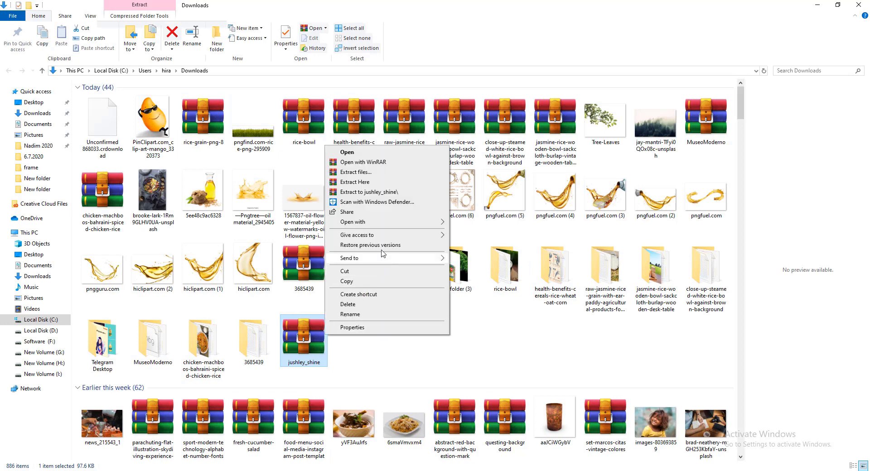
click(356, 173)
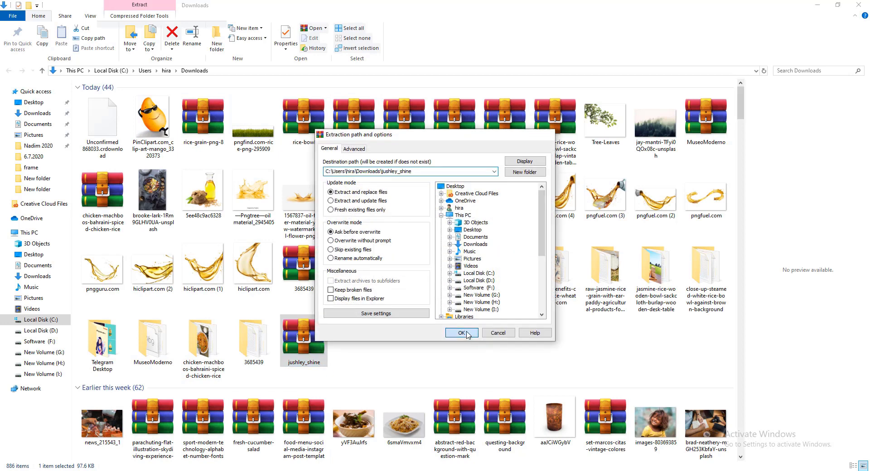
click(462, 333)
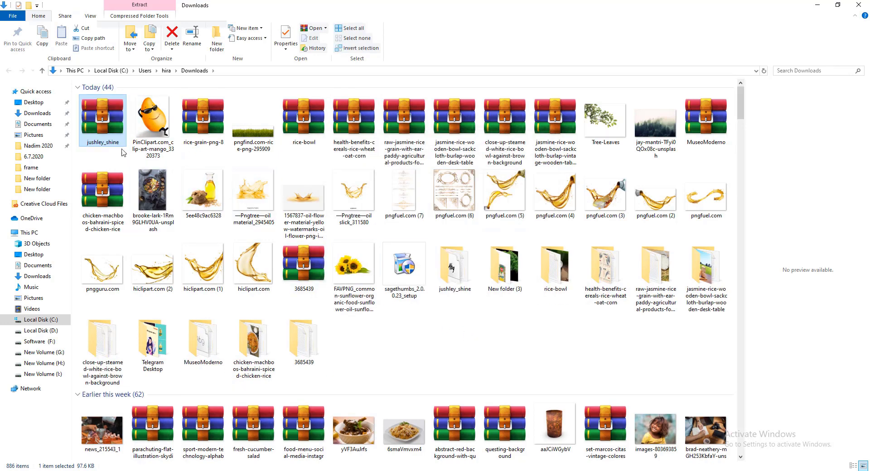
Step: Install the Jushley Shine font from the extracted jushley_shine folder
double_click(454, 266)
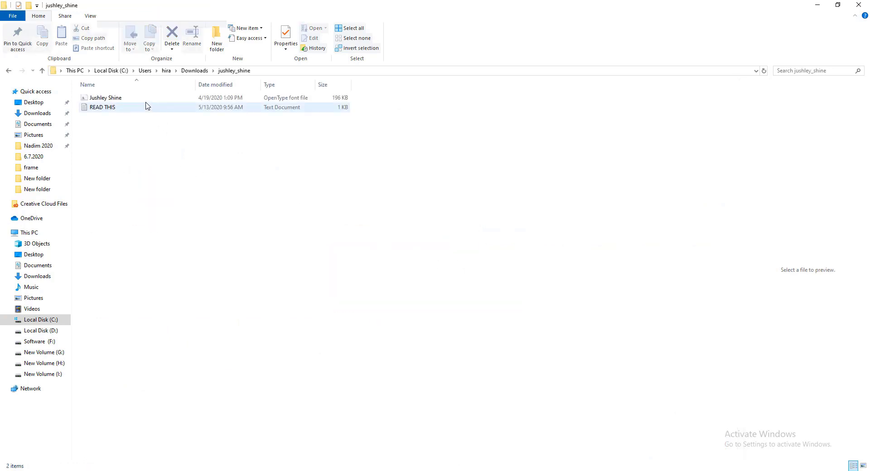
double_click(146, 97)
click(150, 130)
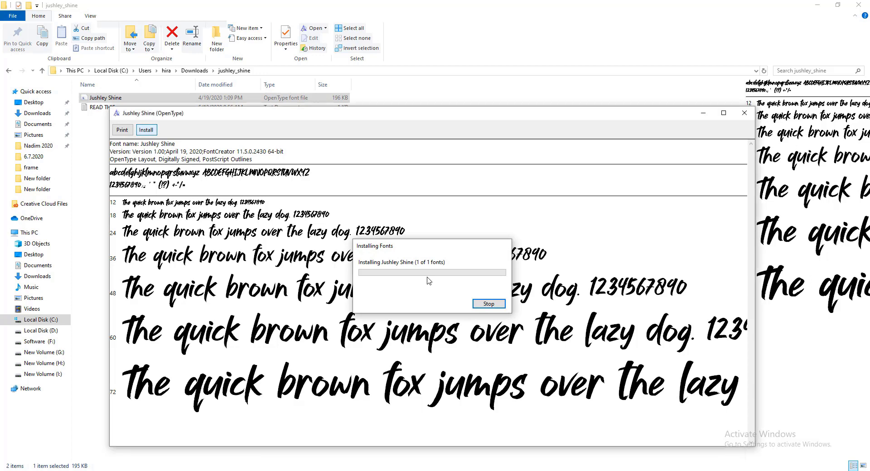
click(745, 113)
Step: Copy the Jushley Shine font file's name and switch to Adobe Illustrator
right_click(105, 97)
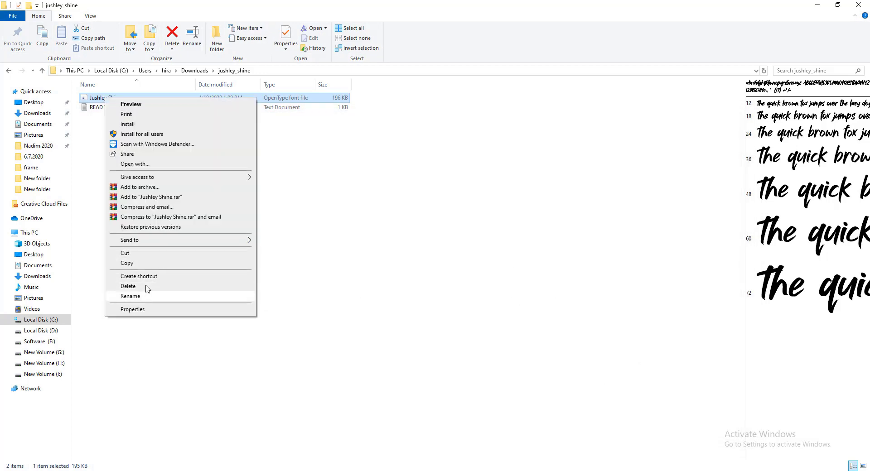
click(148, 297)
right_click(119, 98)
click(142, 126)
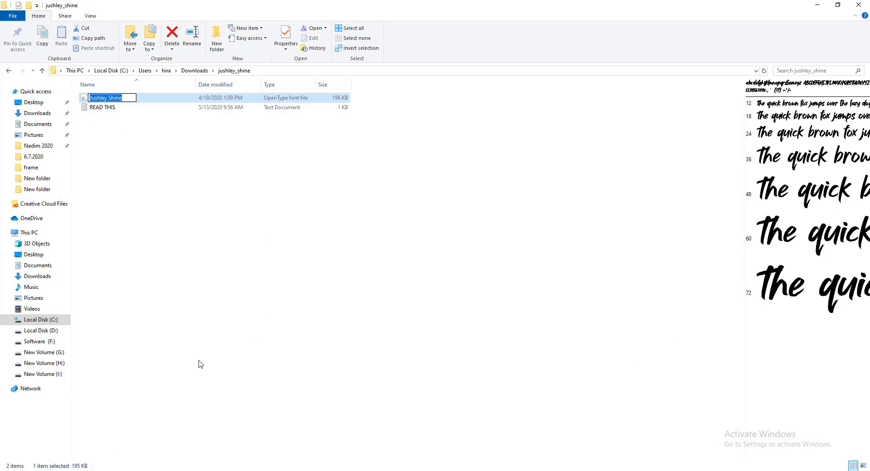
click(196, 377)
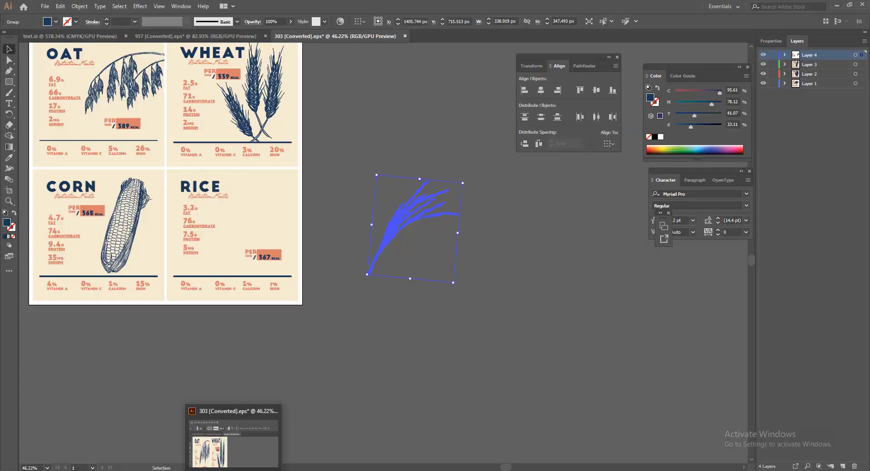
click(238, 179)
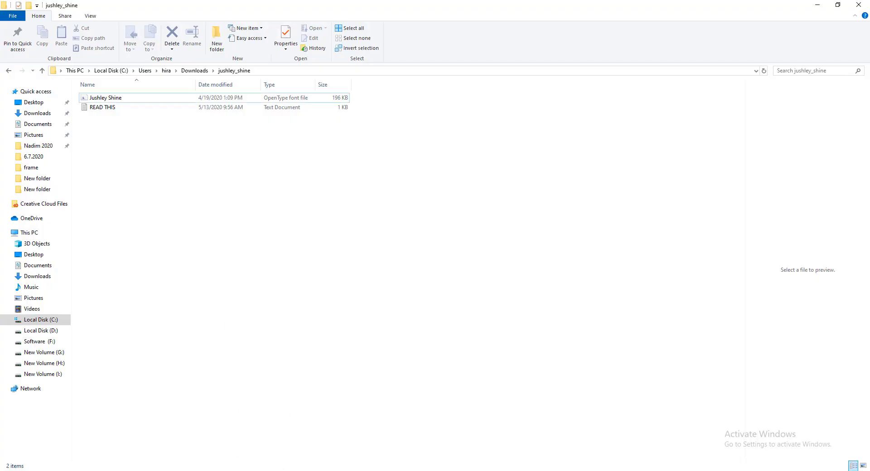
click(247, 470)
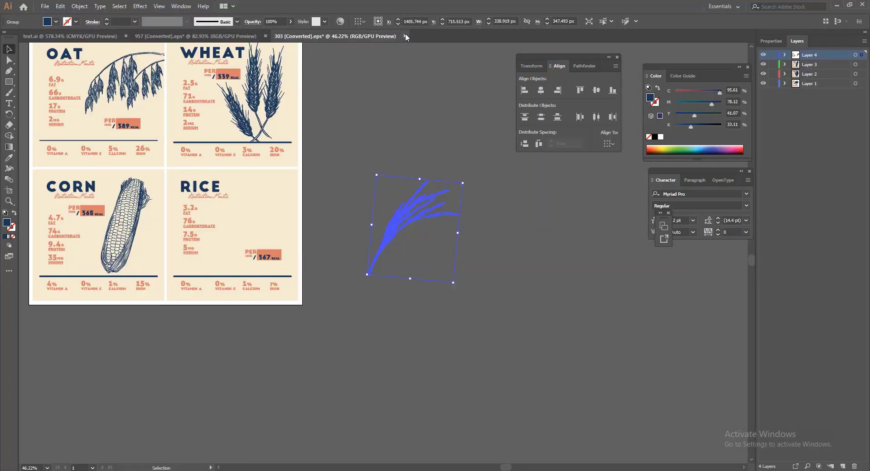
Step: Close the 303 and 957 documents without saving and pan the text.ai canvas
click(406, 36)
key(ctrl+w)
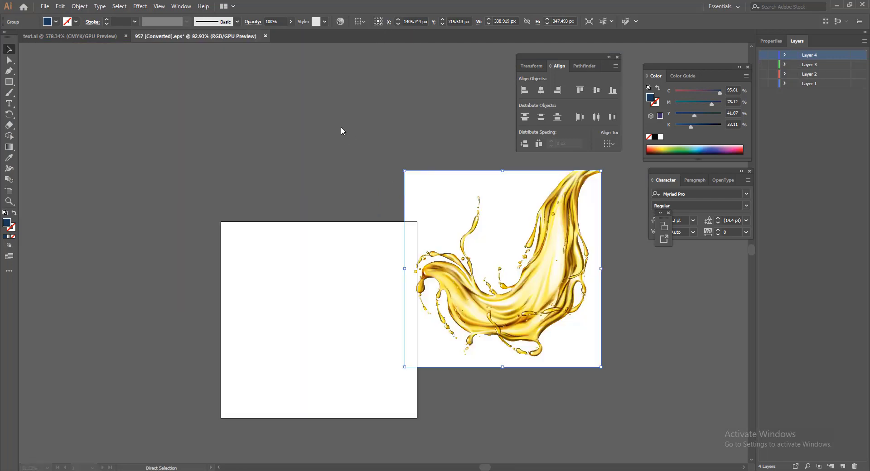
click(266, 36)
click(473, 247)
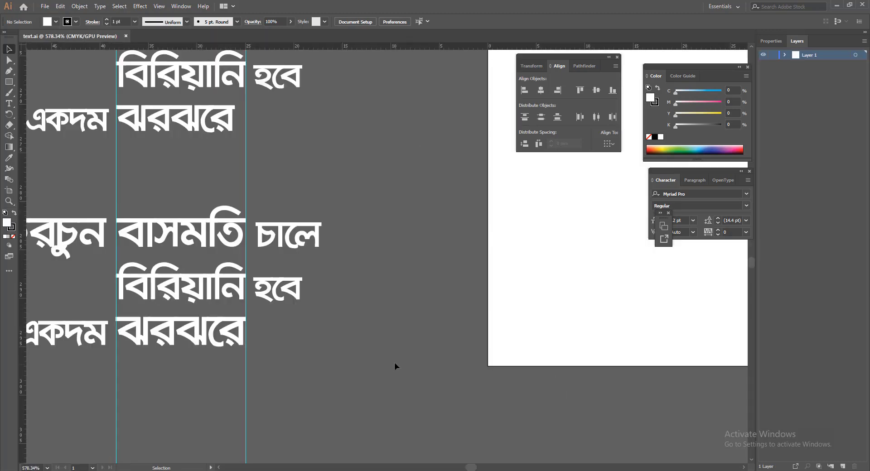
drag(321, 381, 374, 270)
scroll(457, 237, down, 5)
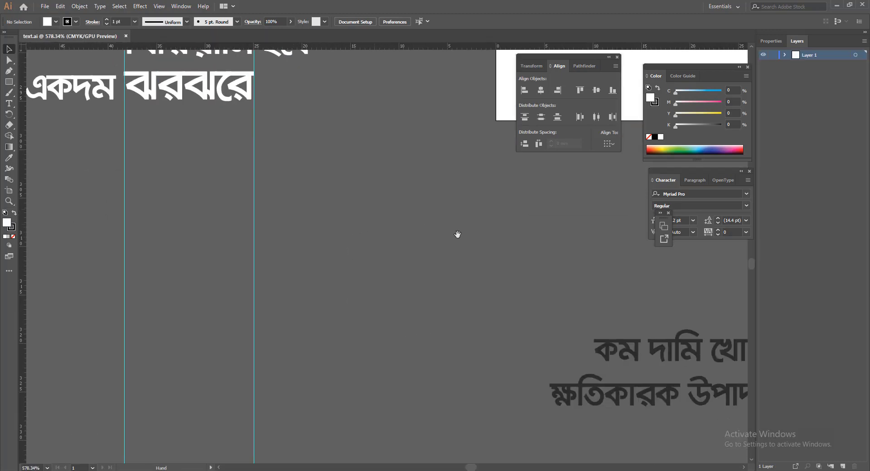
scroll(456, 237, right, 5)
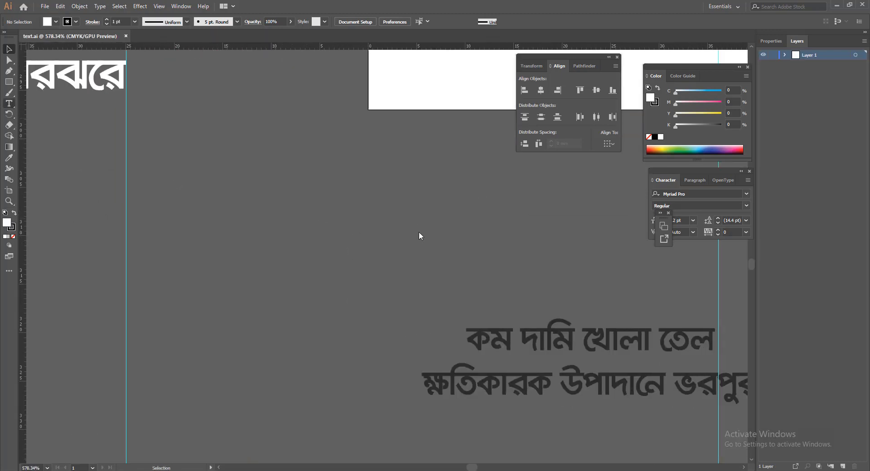
Step: Start a trial 'Ma' text object, then delete it
click(426, 213)
key(BackSpace)
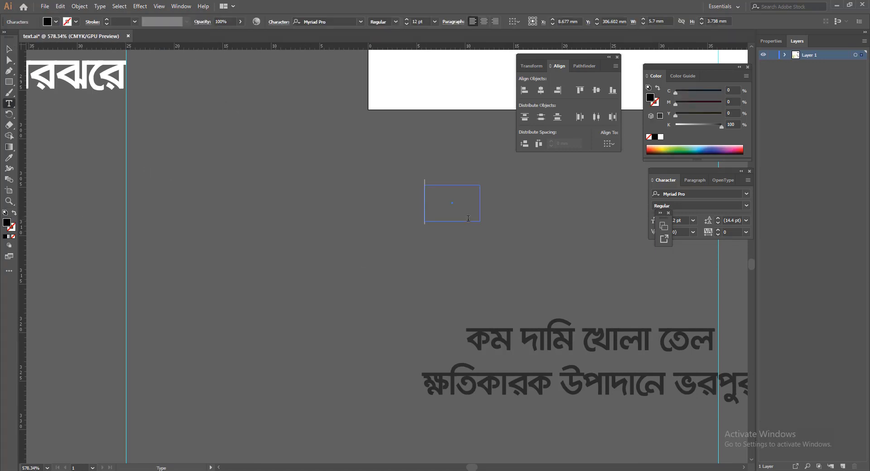
text(a)
key(BackSpace)
text(Ma)
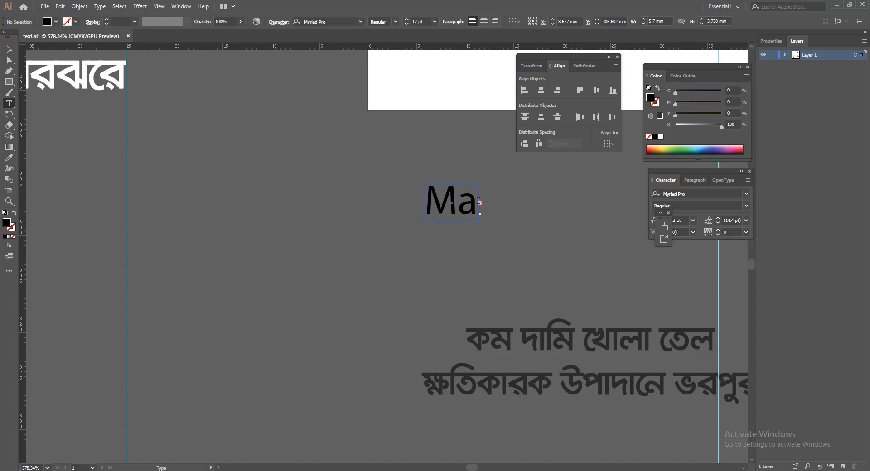
double_click(462, 200)
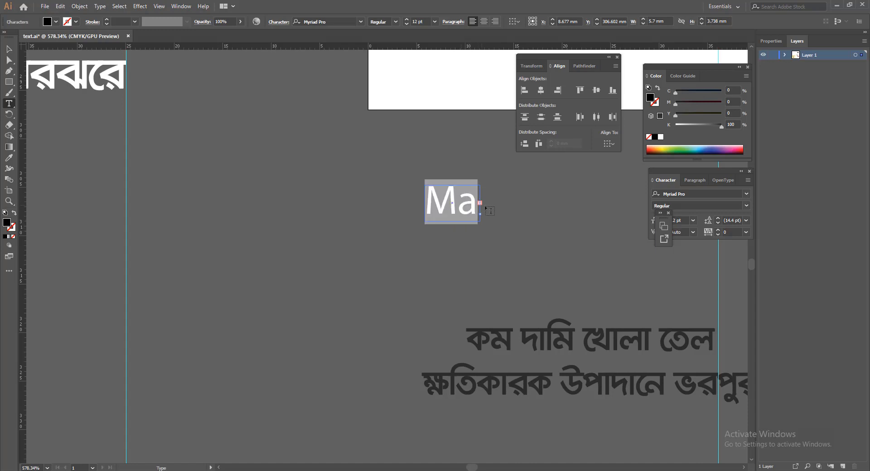
click(477, 204)
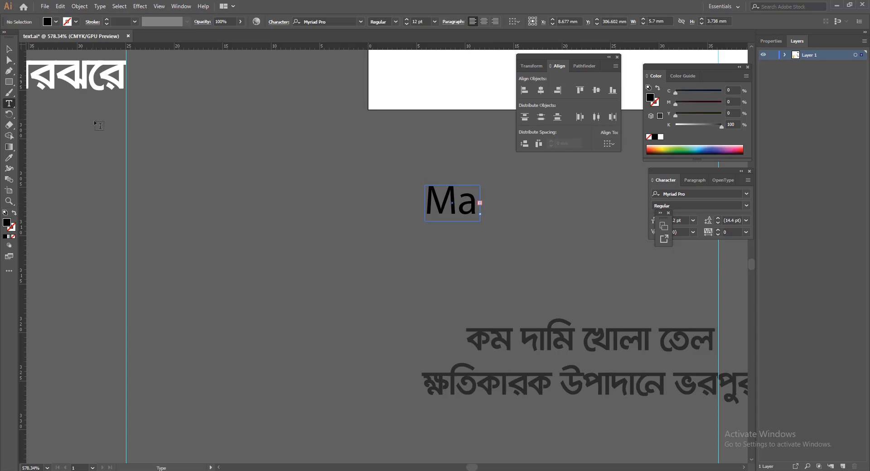
key(Escape)
key(Delete)
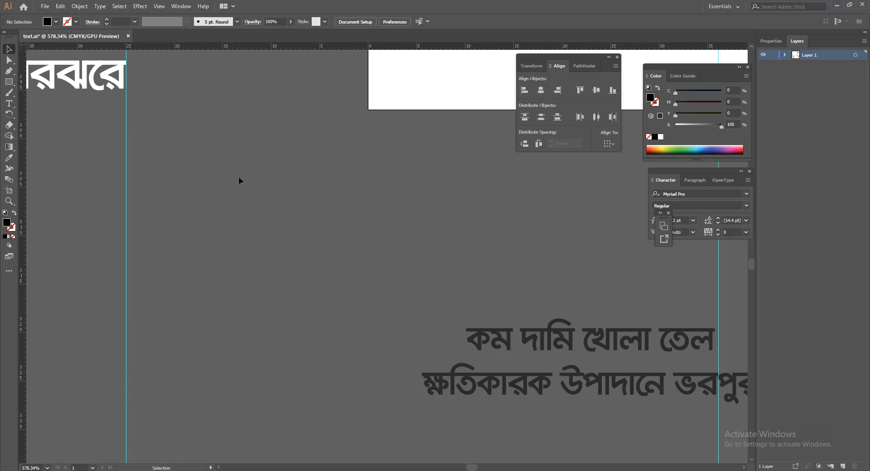
Step: Type 'maza mango' above the Bengali lines and set it in Jushley Shine
click(9, 103)
click(298, 170)
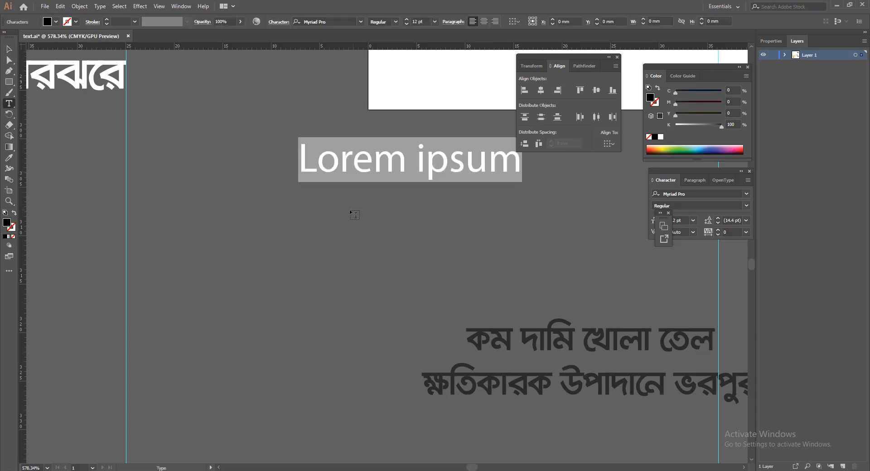
key(BackSpace)
text(maz)
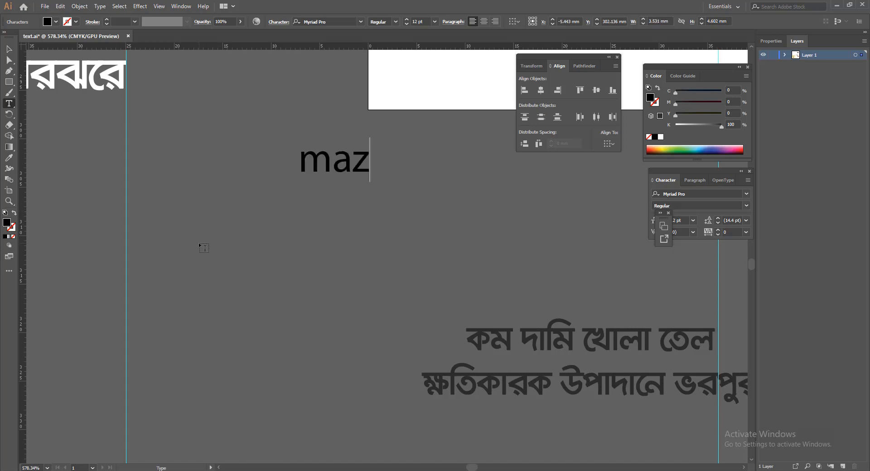
text(a man)
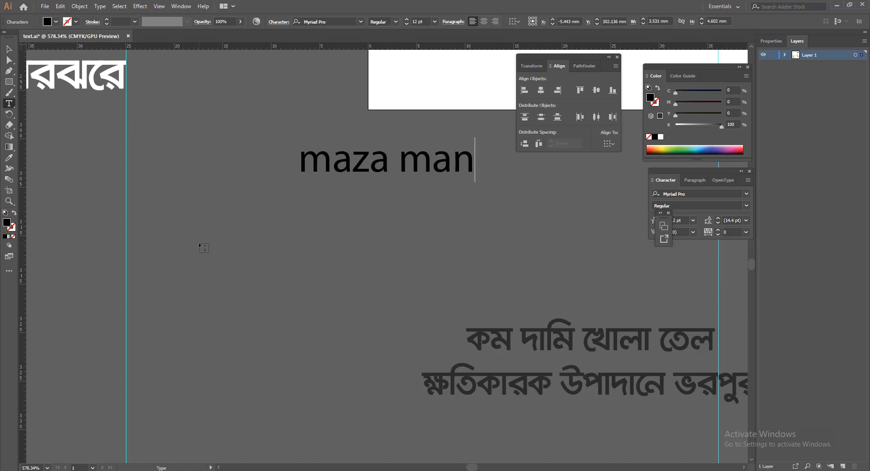
text(go)
key(ctrl+a)
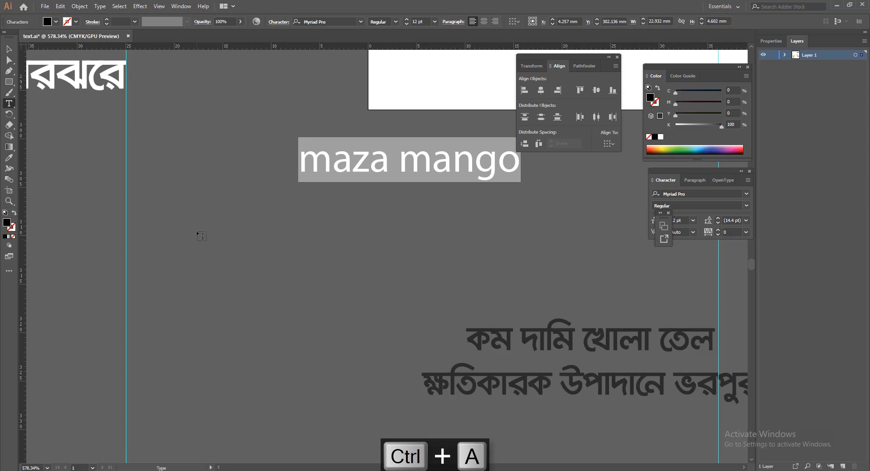
click(698, 194)
key(ctrl+v)
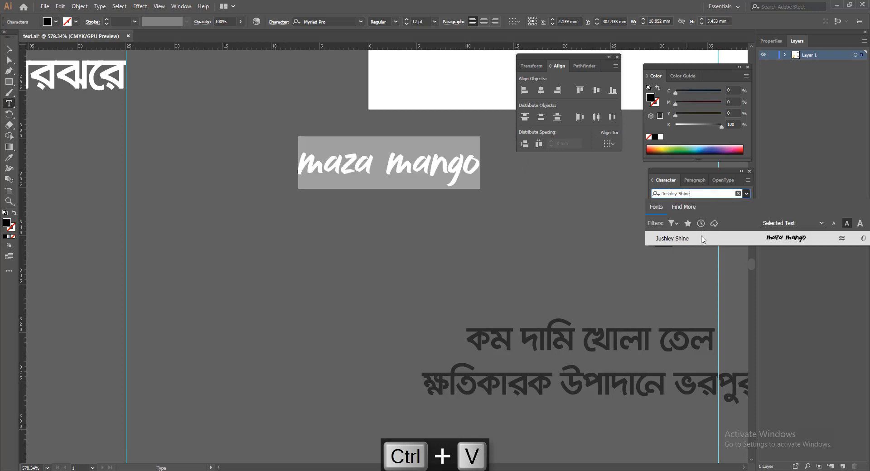
click(704, 241)
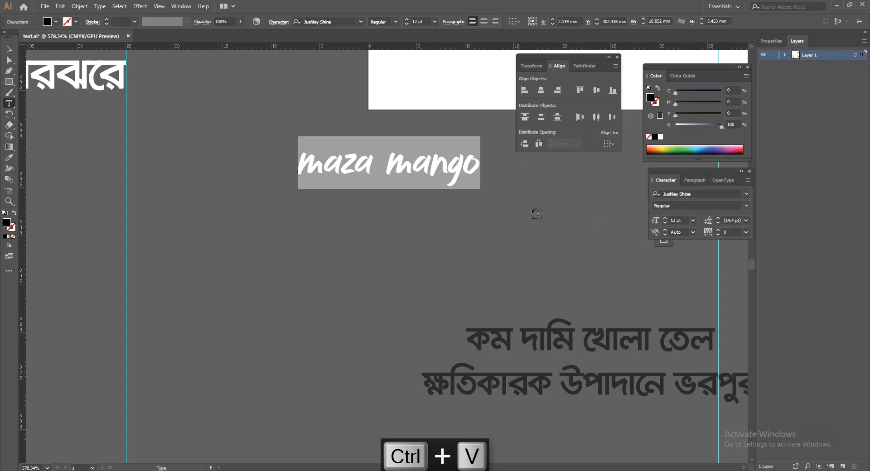
Step: Capitalize both m's so the text reads 'Maza Mango'
drag(322, 162, 286, 157)
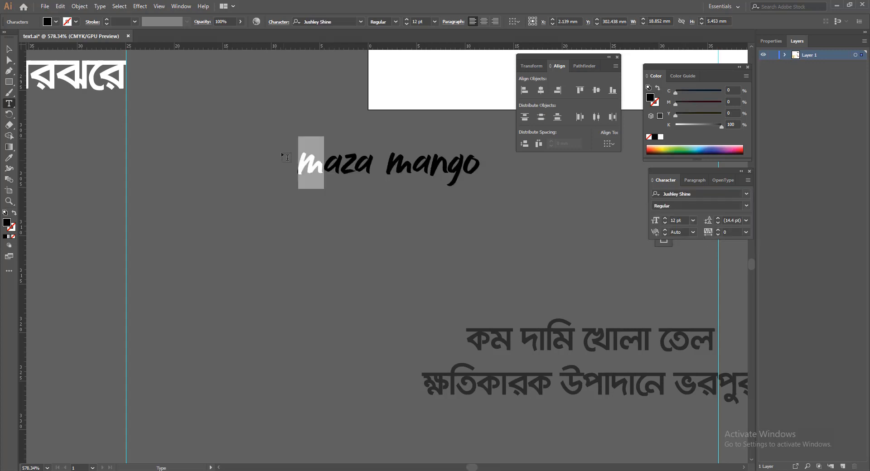
text(M)
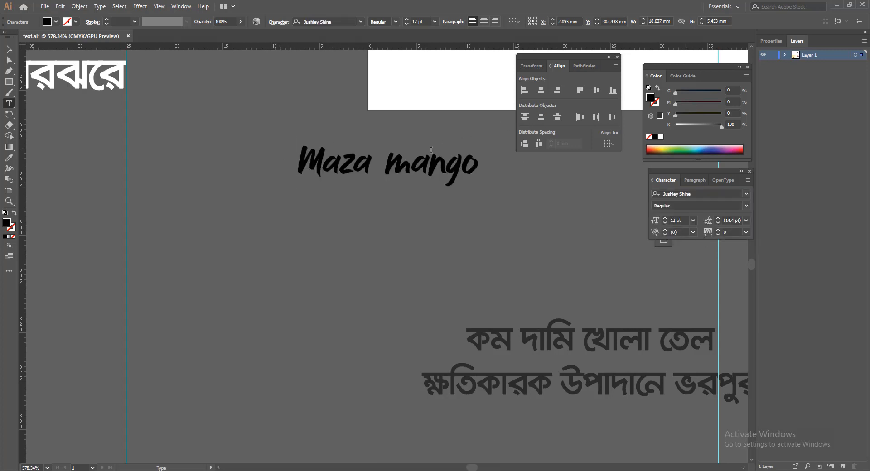
drag(401, 162, 392, 161)
text(M)
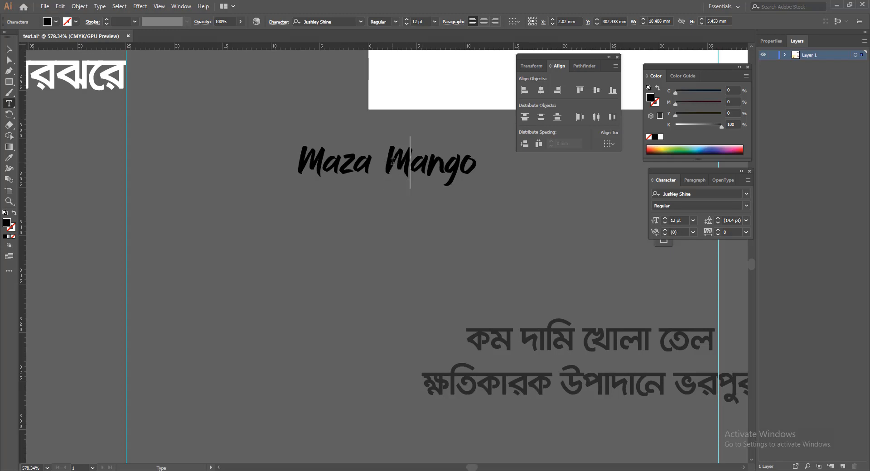
key(Escape)
Step: Move Maza Mango onto the artboard and drag it into the Photoshop poster
click(408, 248)
scroll(371, 239, down, 2)
mouse_move(362, 200)
mouse_down()
mouse_move(268, 294)
mouse_move(384, 229)
mouse_up()
scroll(272, 295, up, 1)
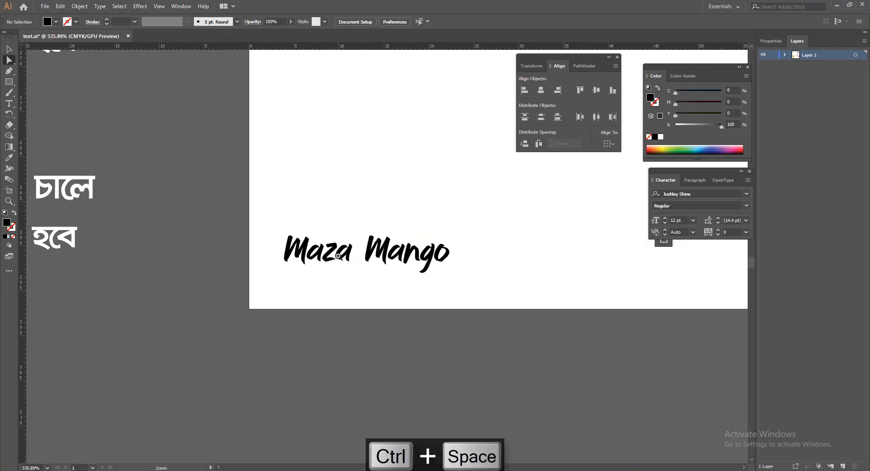
mouse_move(360, 260)
mouse_down()
mouse_move(417, 279)
mouse_move(401, 239)
mouse_move(213, 456)
mouse_up()
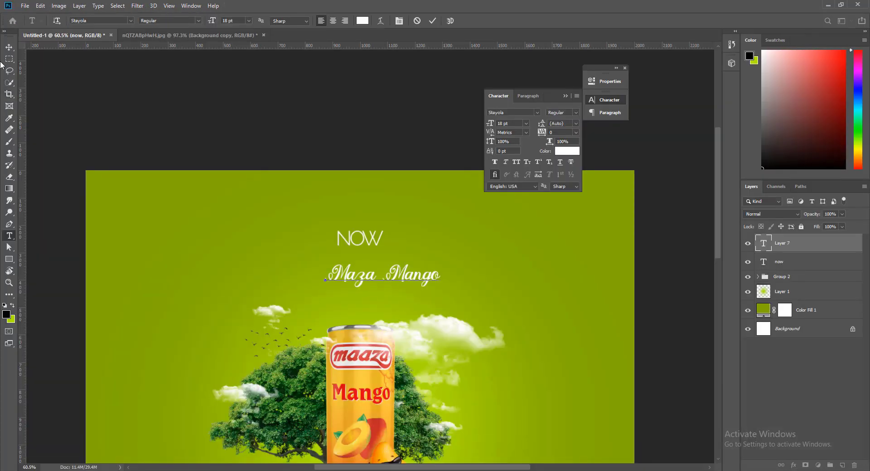
key(ctrl+Return)
key(v)
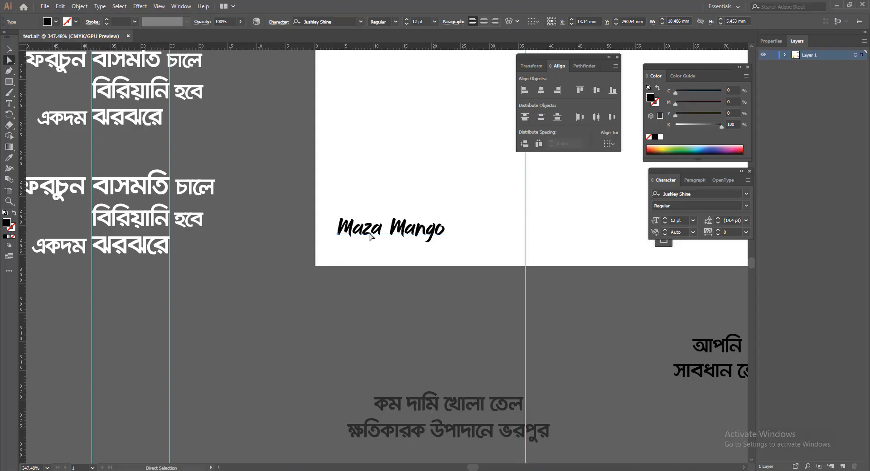
mouse_move(371, 236)
mouse_down()
mouse_move(358, 320)
mouse_move(362, 295)
mouse_up()
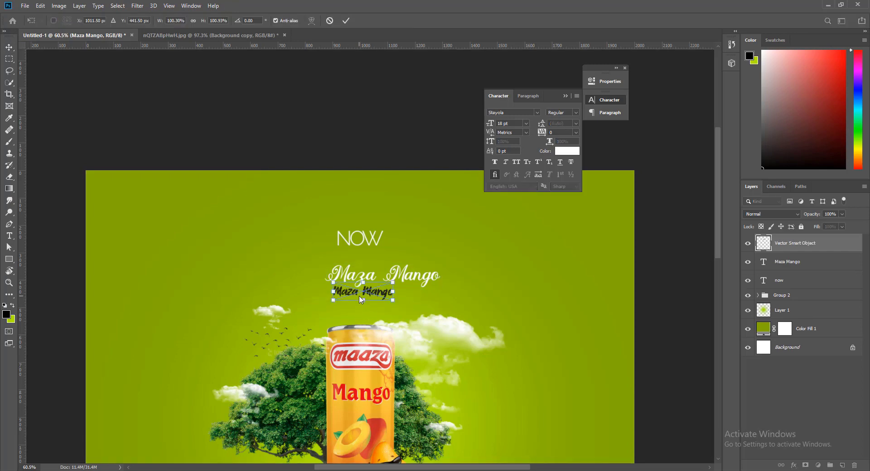
Step: Place the lettering, hide the old script Maza Mango, and enlarge it beneath NOW
key(Return)
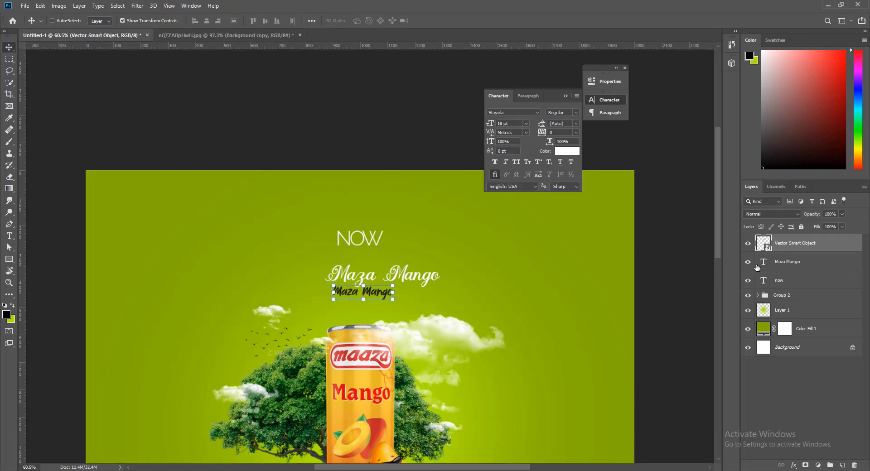
click(749, 262)
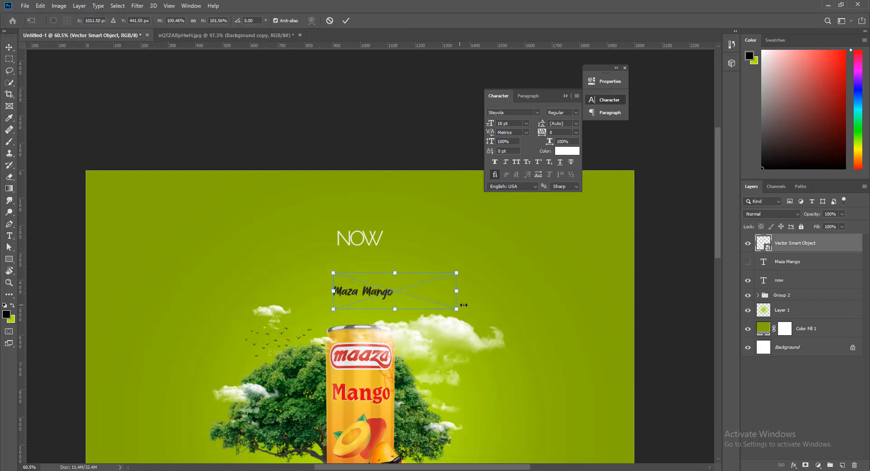
mouse_move(396, 294)
mouse_down()
mouse_move(498, 293)
mouse_move(409, 279)
mouse_up()
key(Return)
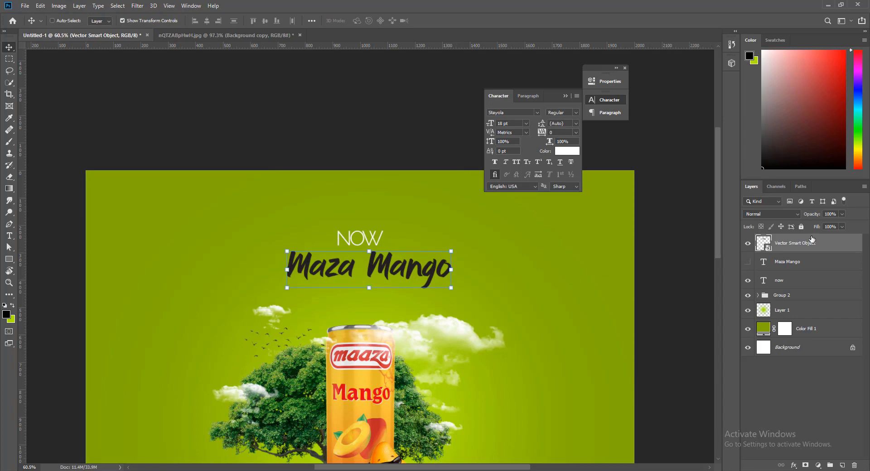
Step: Give the Maza Mango lettering a white Color Overlay
right_click(812, 244)
click(722, 98)
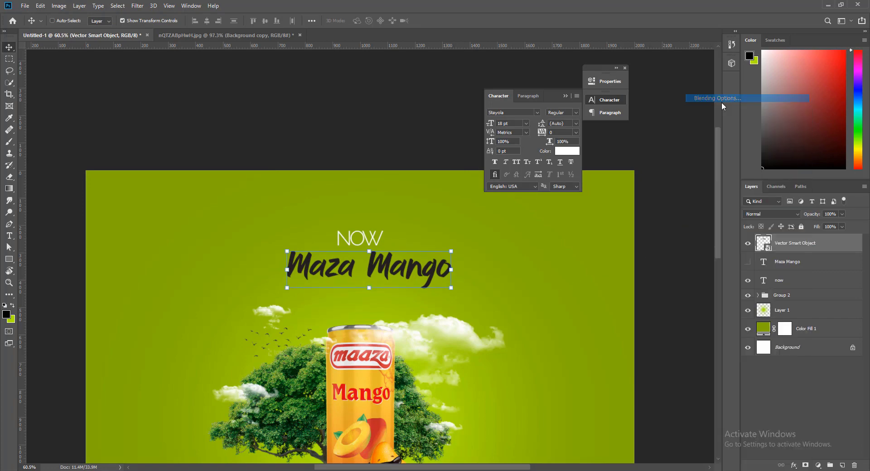
drag(363, 179, 530, 200)
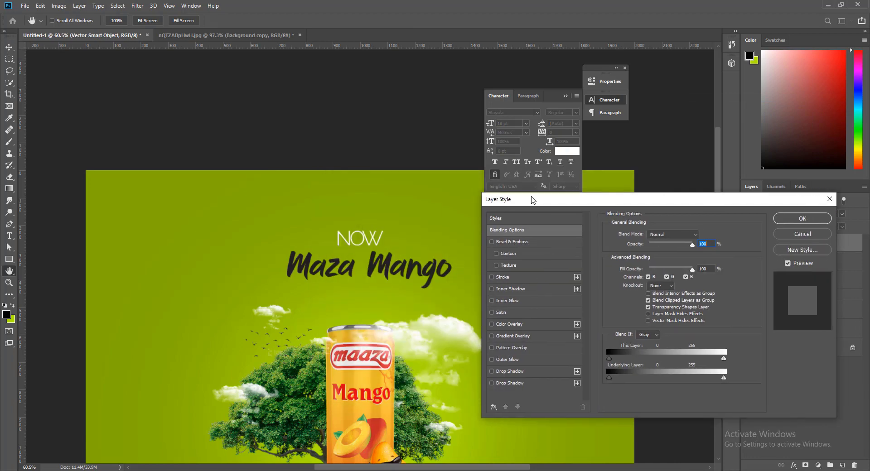
click(520, 325)
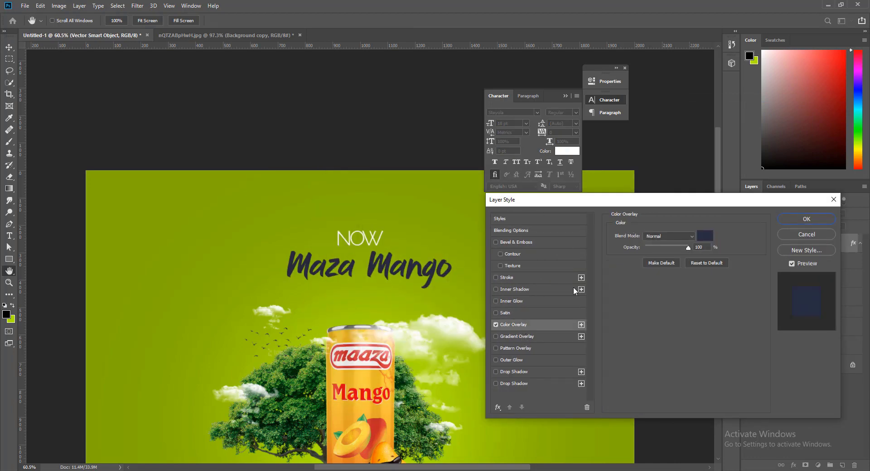
click(705, 236)
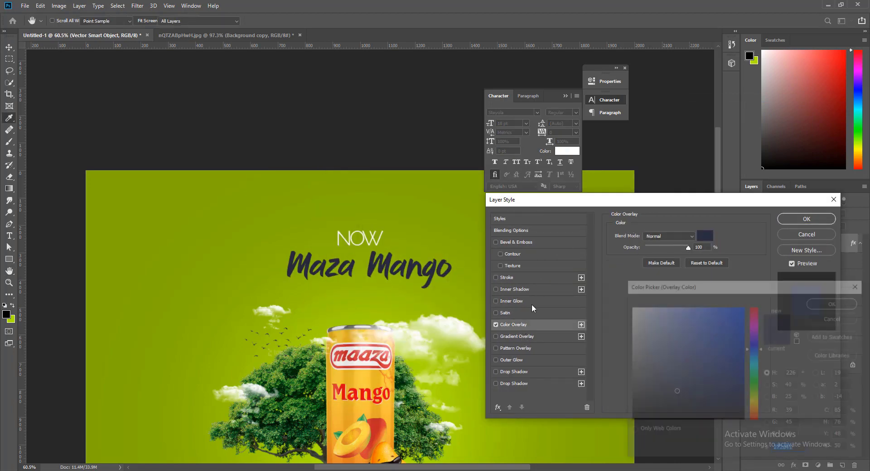
click(344, 389)
drag(746, 323, 585, 274)
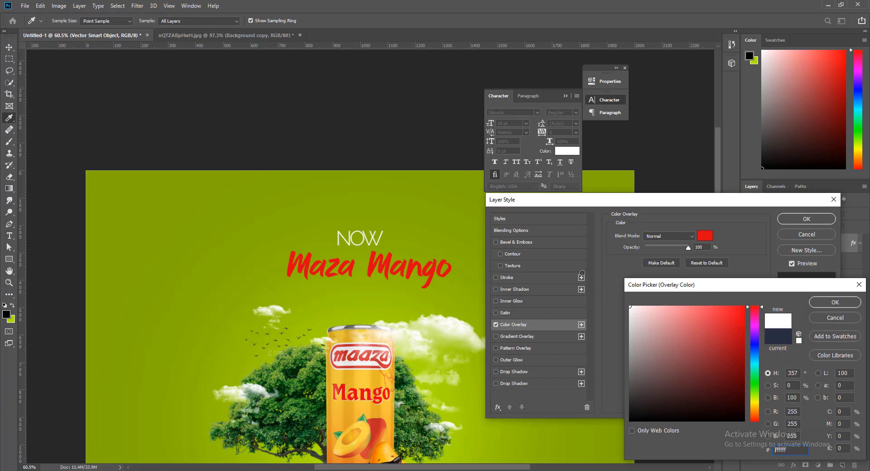
click(835, 302)
click(786, 220)
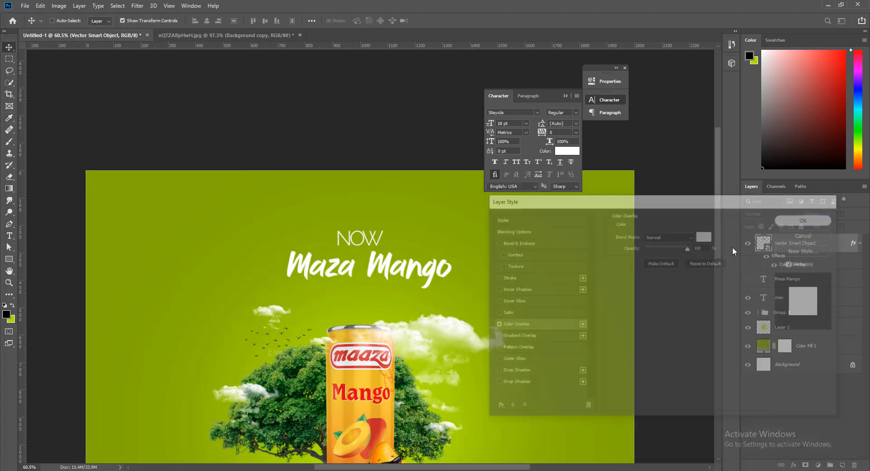
mouse_move(390, 260)
mouse_down()
mouse_move(412, 291)
mouse_move(493, 305)
mouse_up()
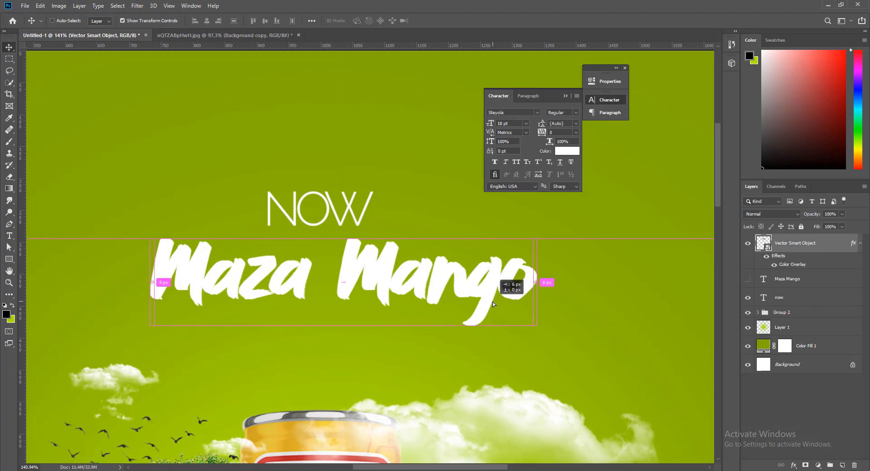
Step: Duplicate the lettering beneath itself, overlay the copy with the maaza logo red, and select both layers
drag(493, 302, 494, 302)
drag(801, 248, 795, 282)
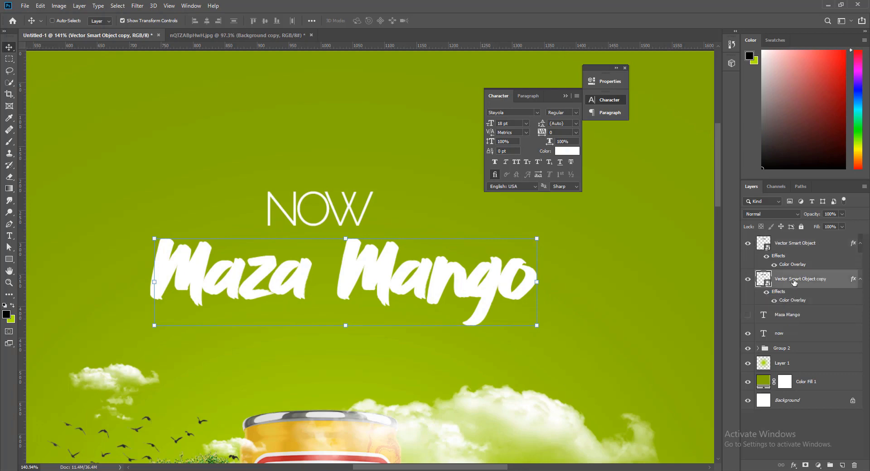
double_click(793, 300)
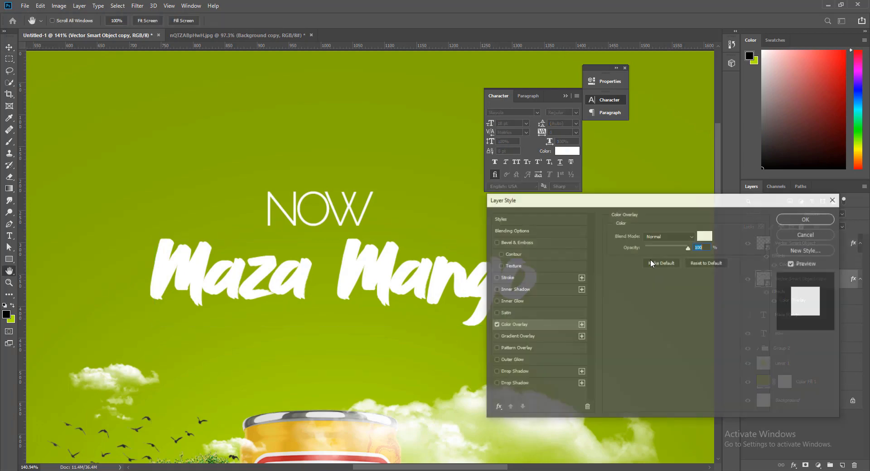
click(704, 235)
drag(334, 416, 361, 349)
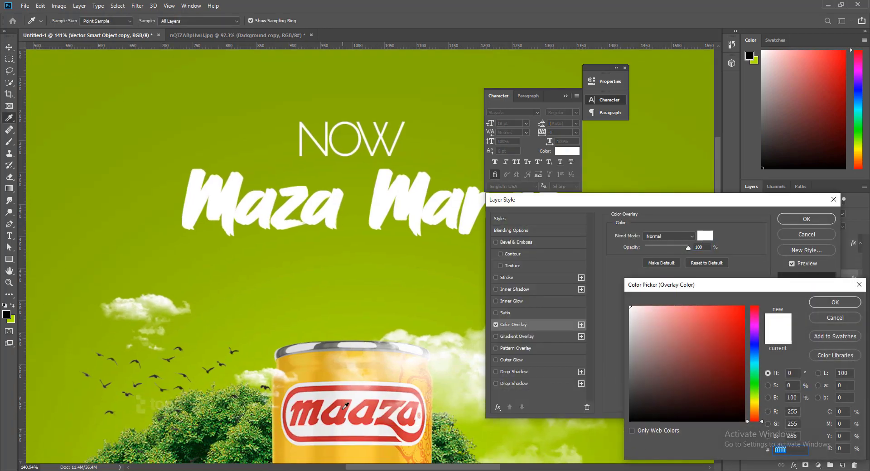
click(345, 415)
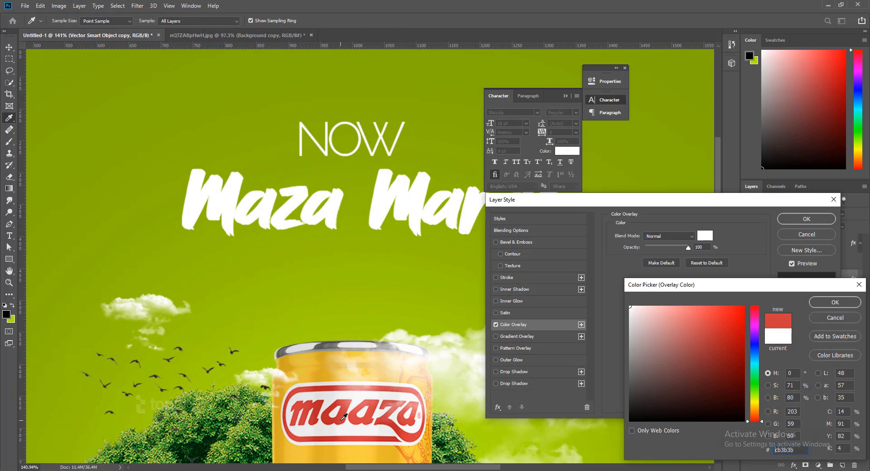
click(826, 303)
click(799, 221)
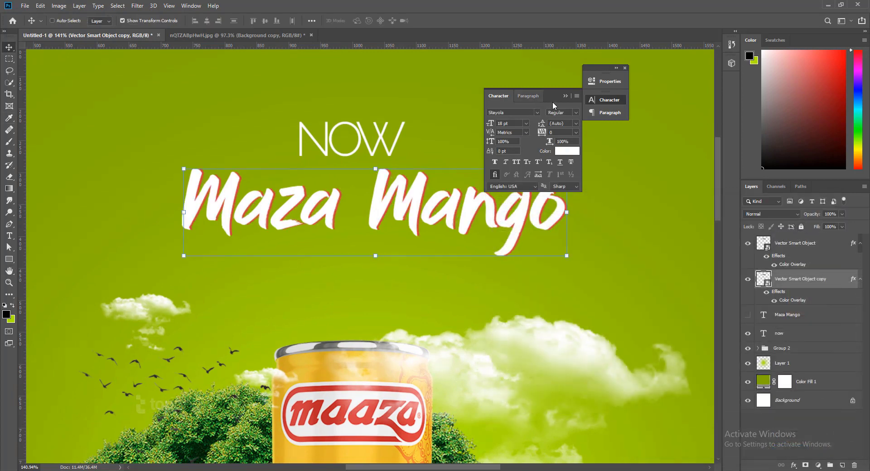
click(564, 96)
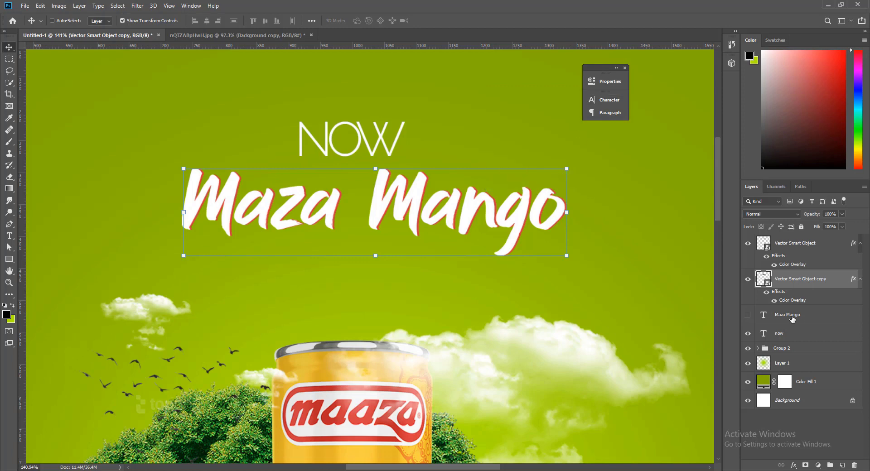
shift+click(784, 257)
Step: Group the Maza Mango layers and place a copy of NOW below them
key(ctrl+g)
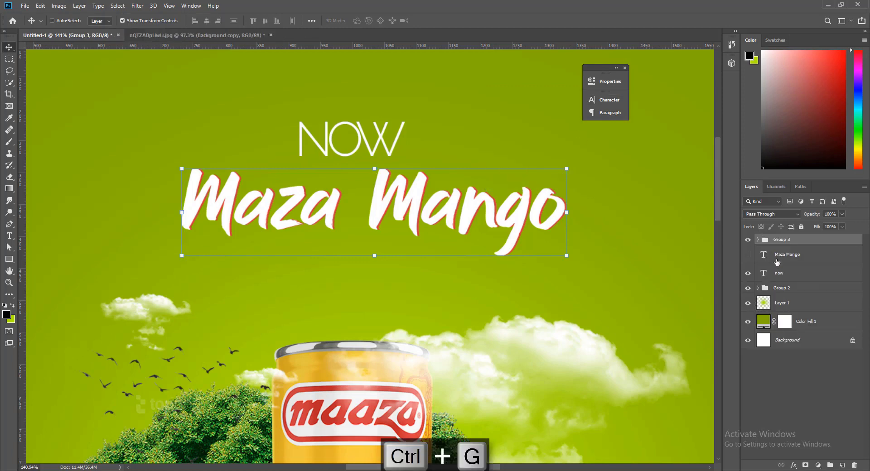
drag(362, 150, 366, 269)
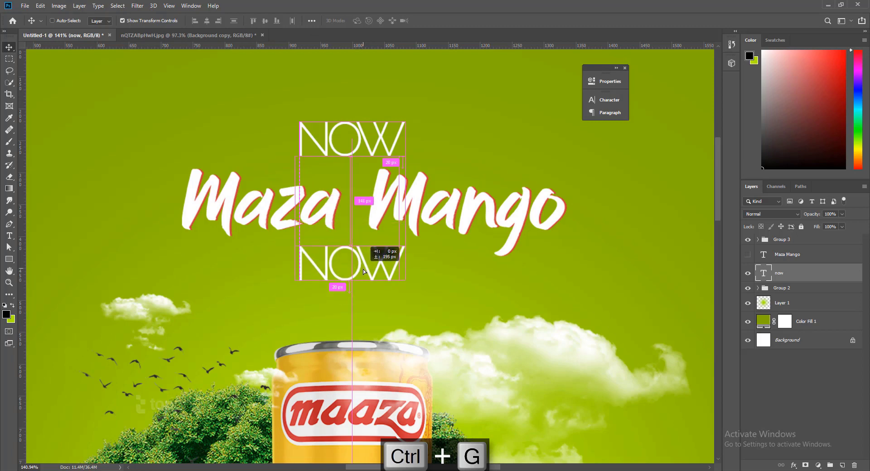
key(t)
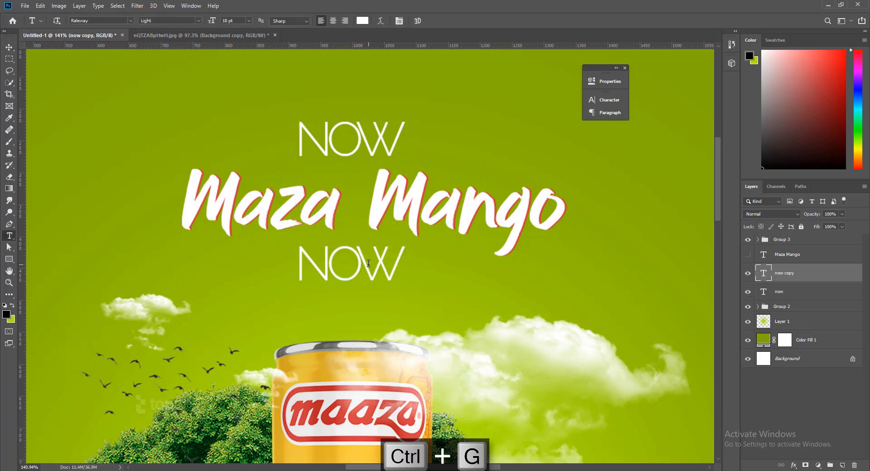
click(361, 262)
key(ctrl+a)
Step: Retype the copied text as TIME and reset its tracking to 0
text(Y)
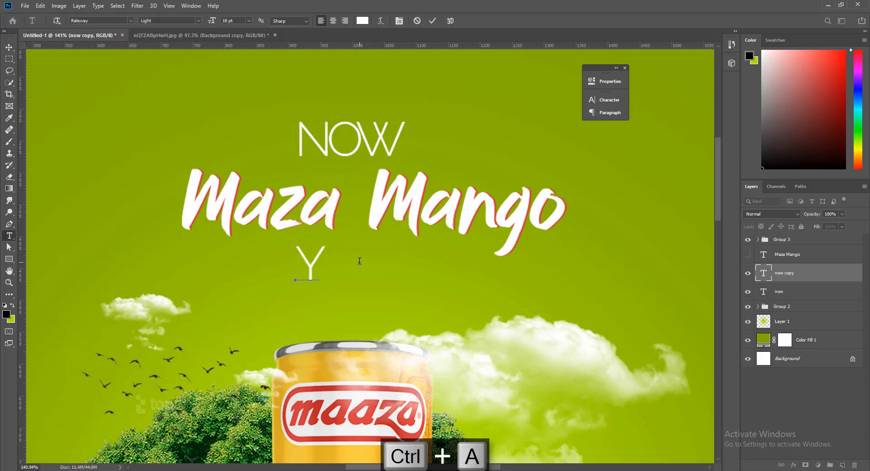
key(BackSpace)
text(TIM)
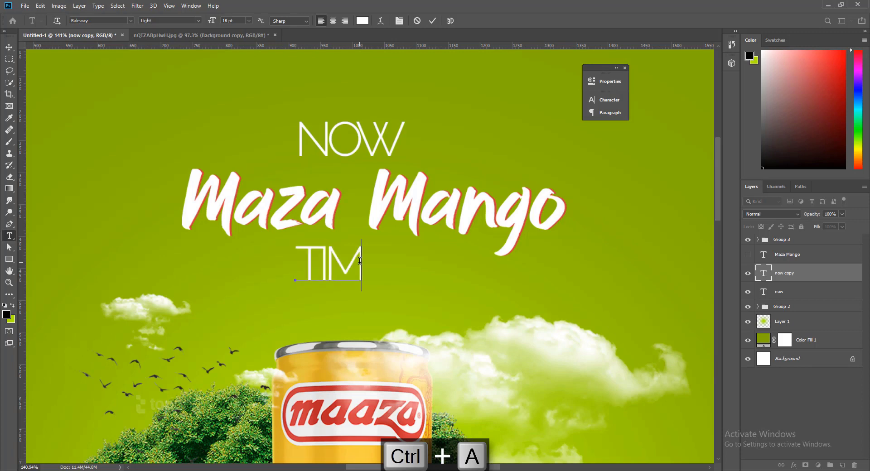
text(E)
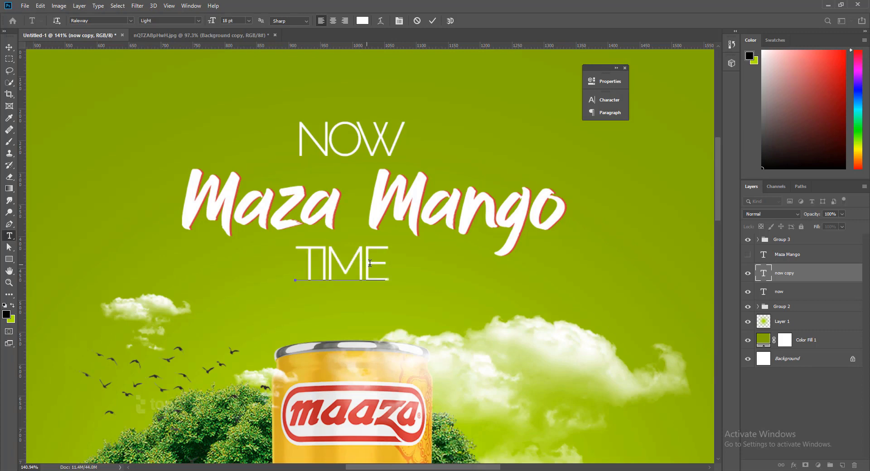
key(ctrl+a)
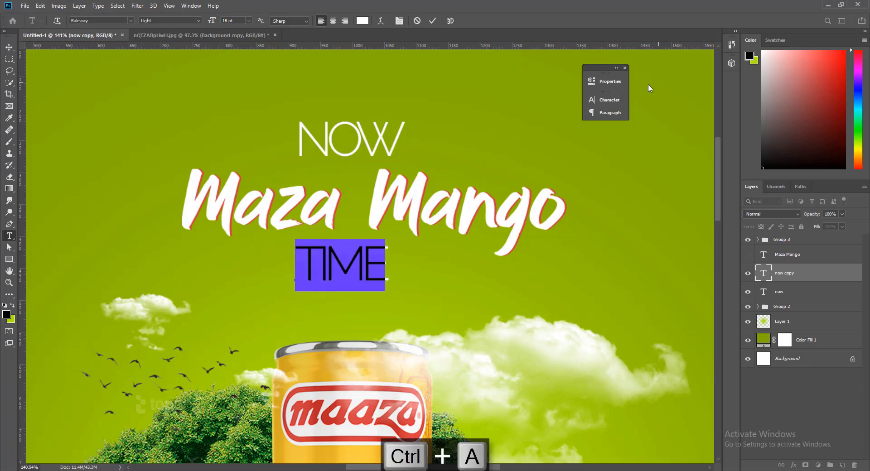
click(620, 100)
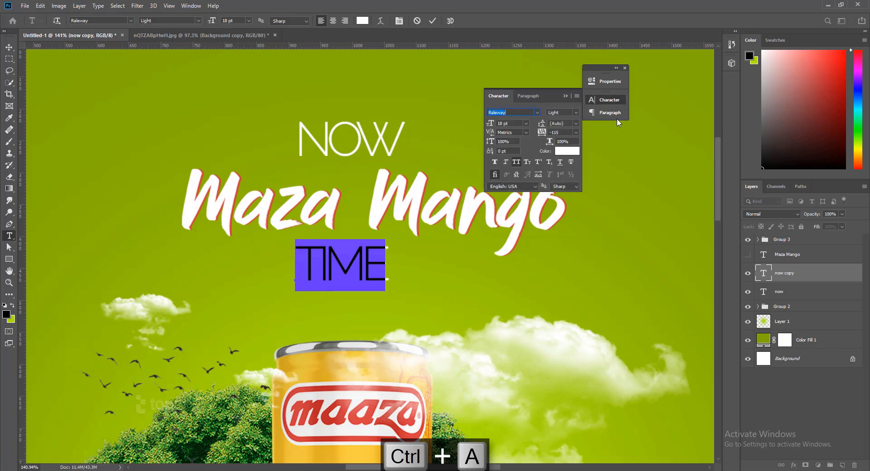
click(576, 133)
click(562, 184)
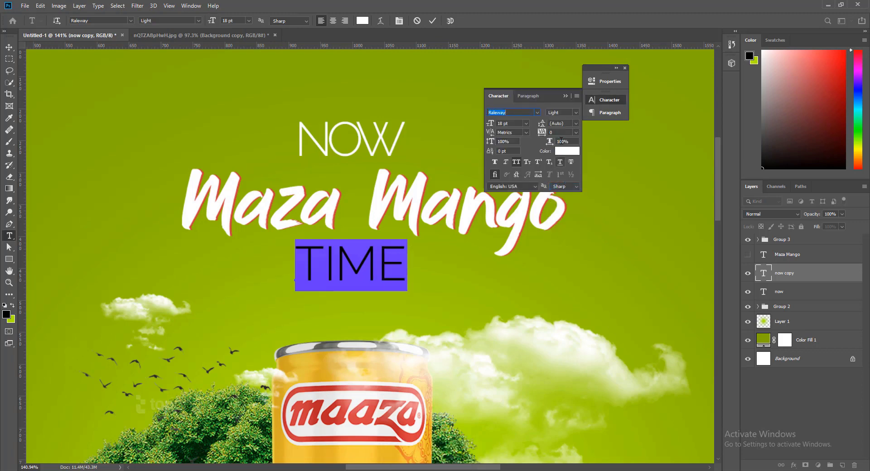
click(565, 96)
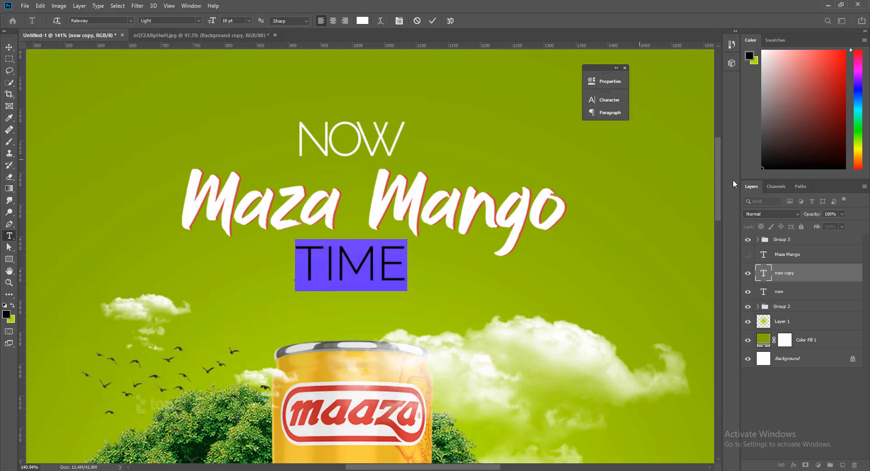
click(10, 47)
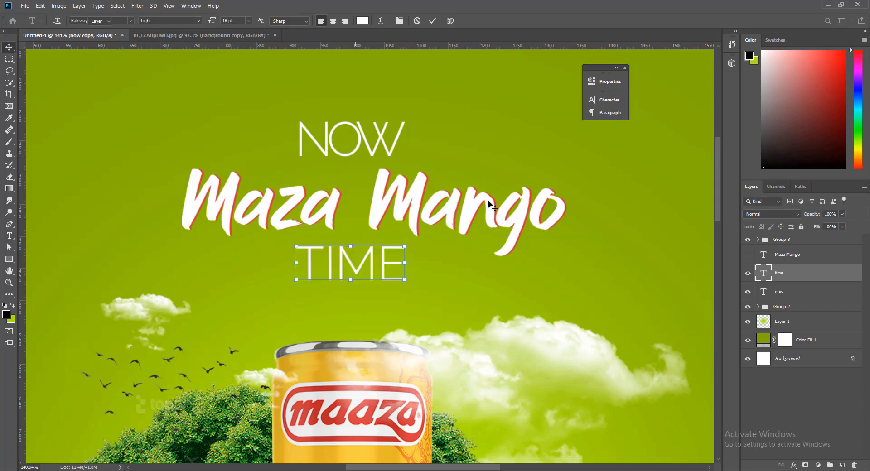
Step: Centre NOW, TIME and the Maza Mango group horizontally and group them together
click(798, 295)
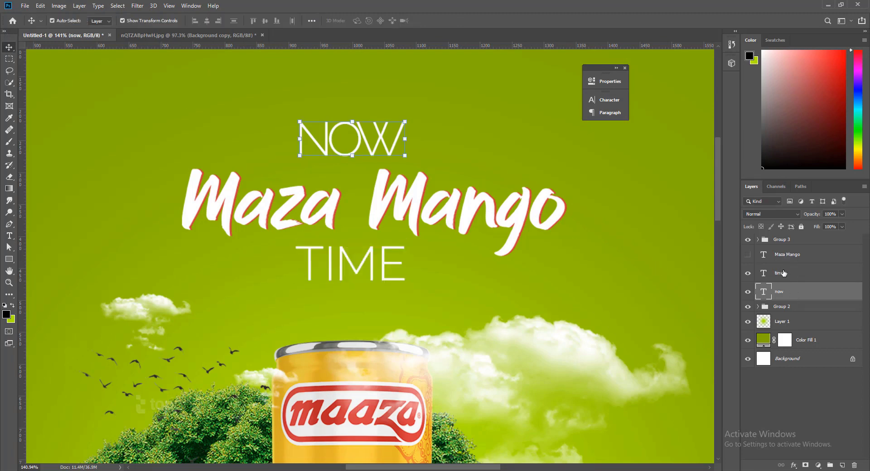
ctrl+click(785, 273)
ctrl+click(788, 239)
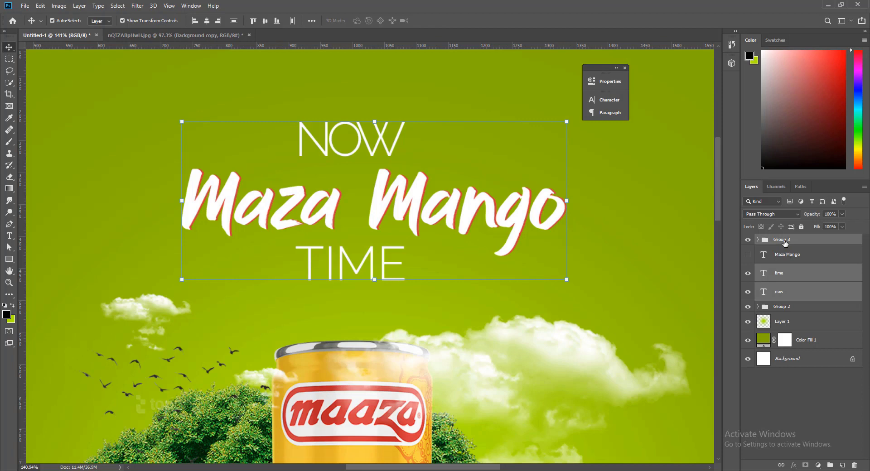
click(207, 20)
key(ctrl+g)
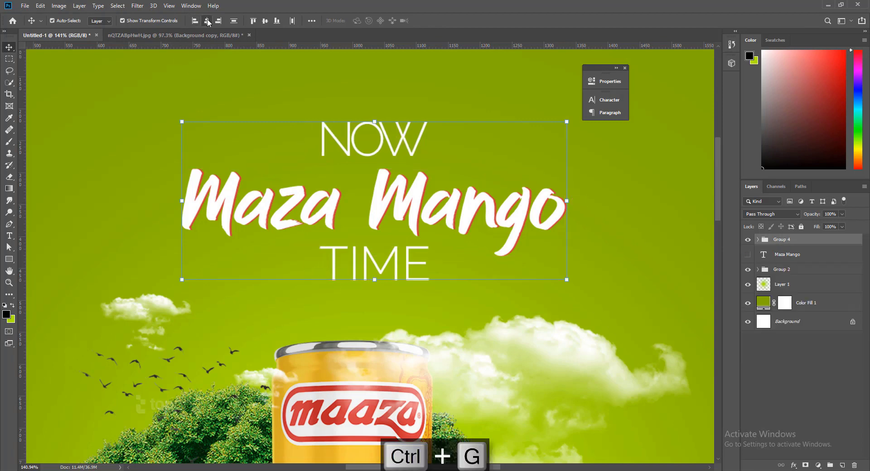
Step: Move the headline group slightly higher on the canvas
key(ctrl+a)
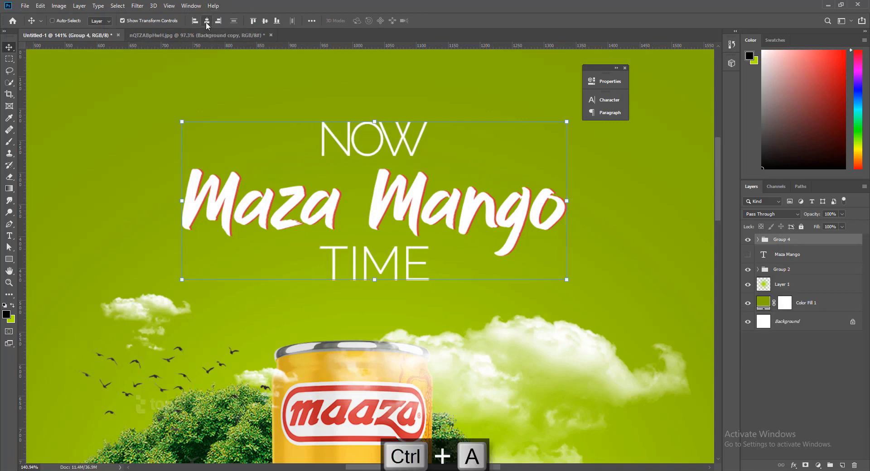
scroll(375, 163, down, 5)
drag(376, 162, 373, 216)
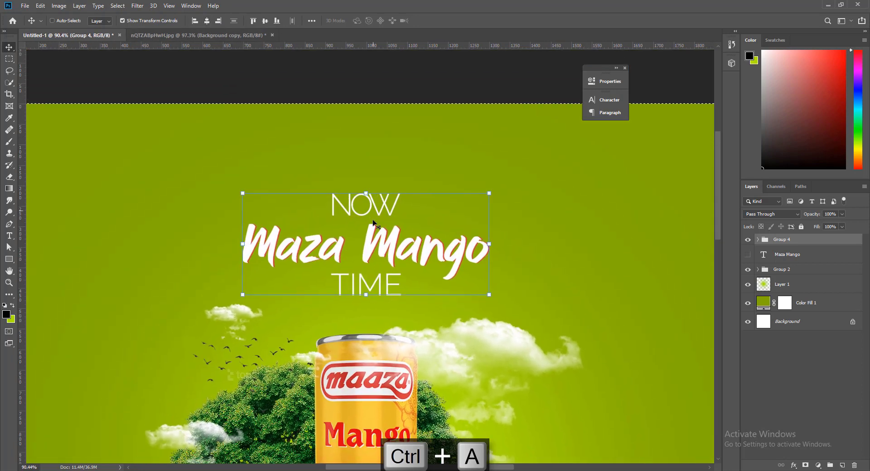
click(423, 188)
key(ctrl+d)
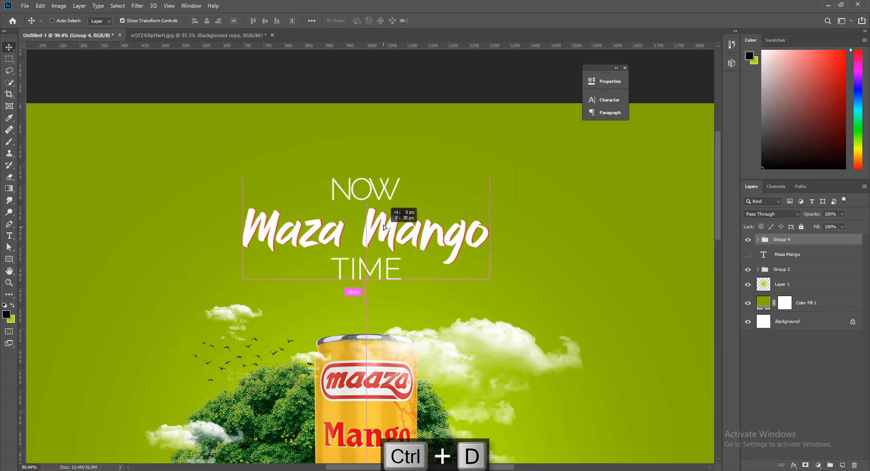
drag(395, 233, 400, 202)
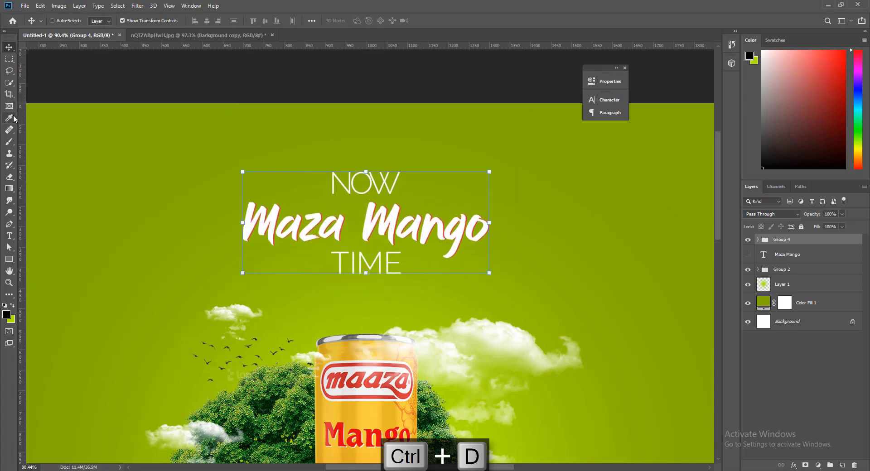
Step: Add a new empty layer above Maza Mango with the Brush tool active
click(9, 59)
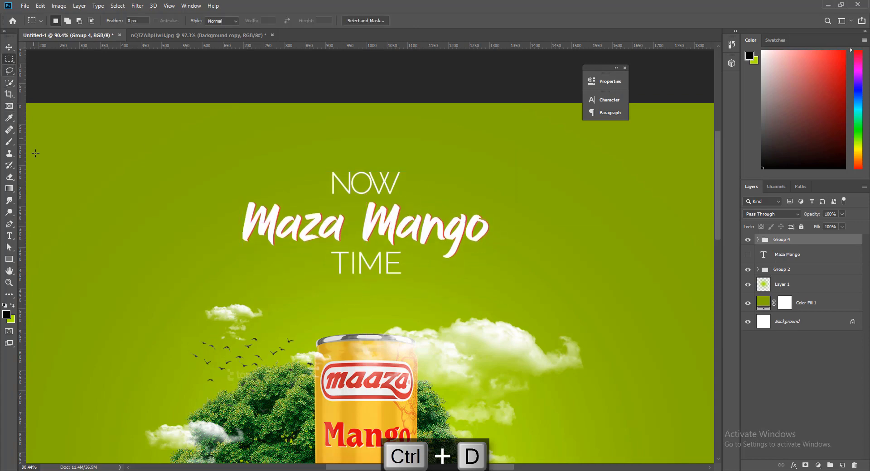
click(10, 143)
click(809, 259)
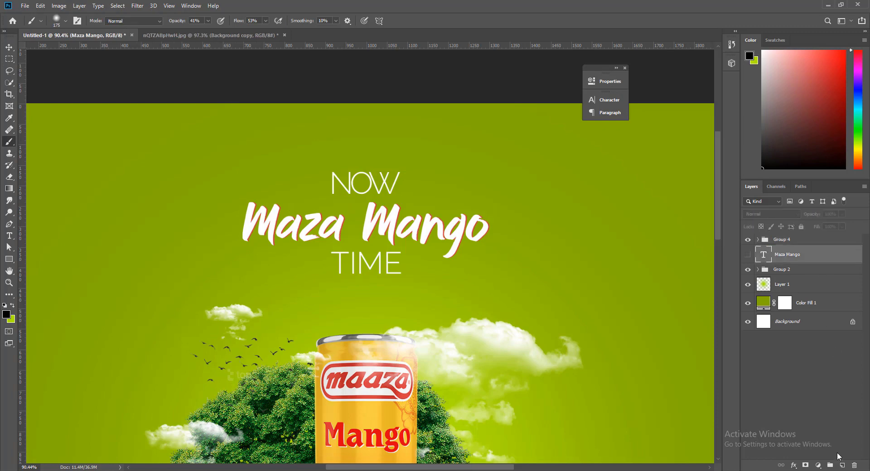
click(842, 465)
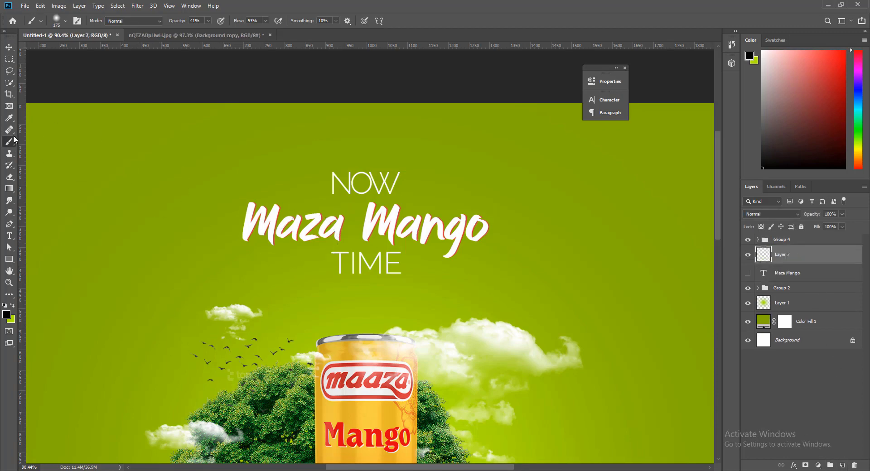
Step: Load the 175 px cloud brush and set the foreground colour to white (ffffff)
click(64, 21)
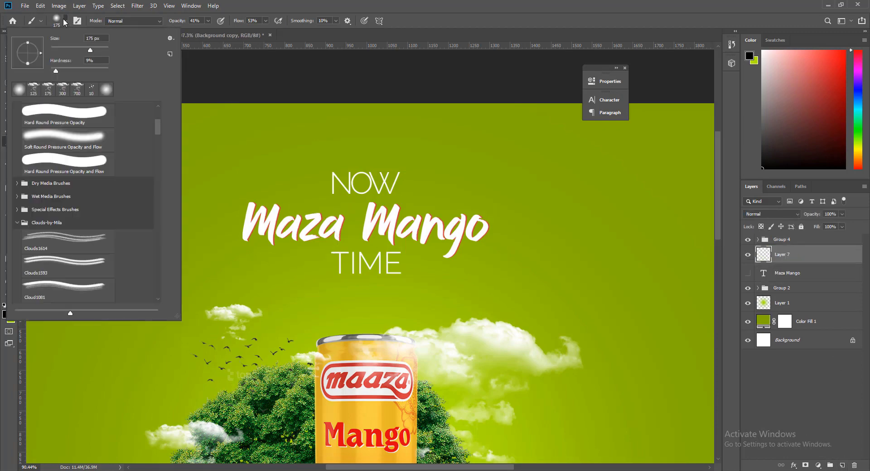
click(55, 92)
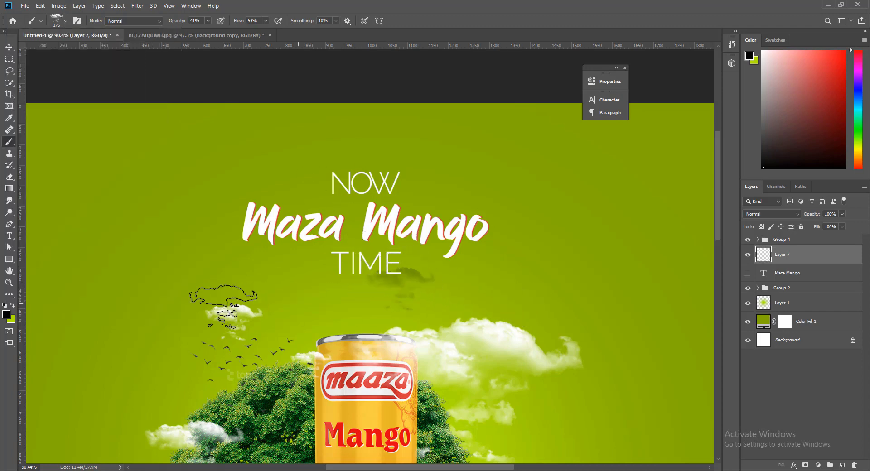
key(ctrl+z)
click(6, 314)
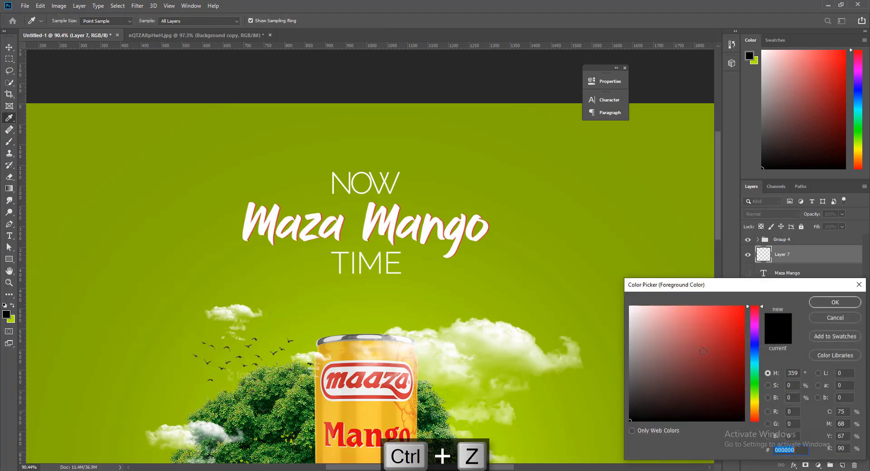
text(ffffff)
click(836, 303)
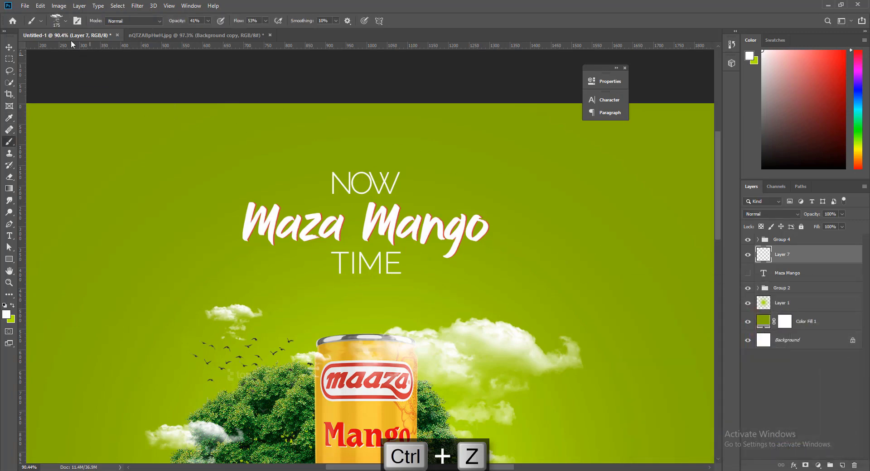
Step: Try the 485 px Cloud485 brush, then undo its stamp
click(64, 21)
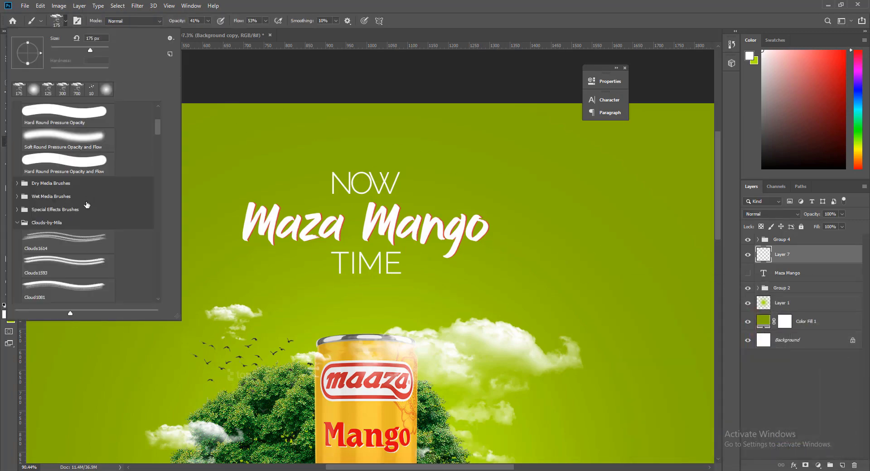
scroll(157, 133, down, 2)
scroll(136, 150, down, 3)
scroll(109, 167, down, 3)
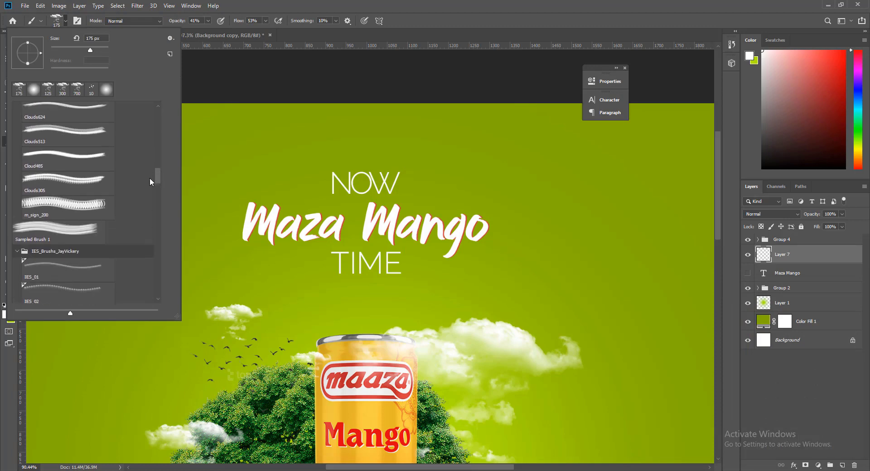
scroll(86, 182, down, 3)
click(86, 182)
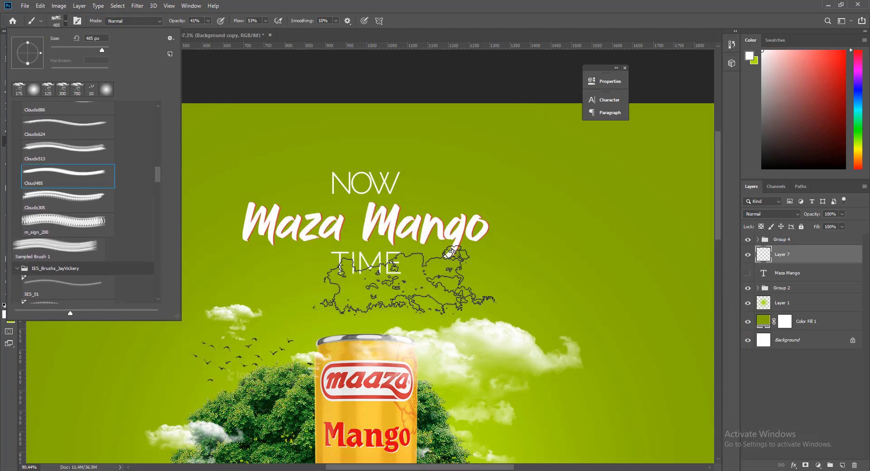
click(430, 272)
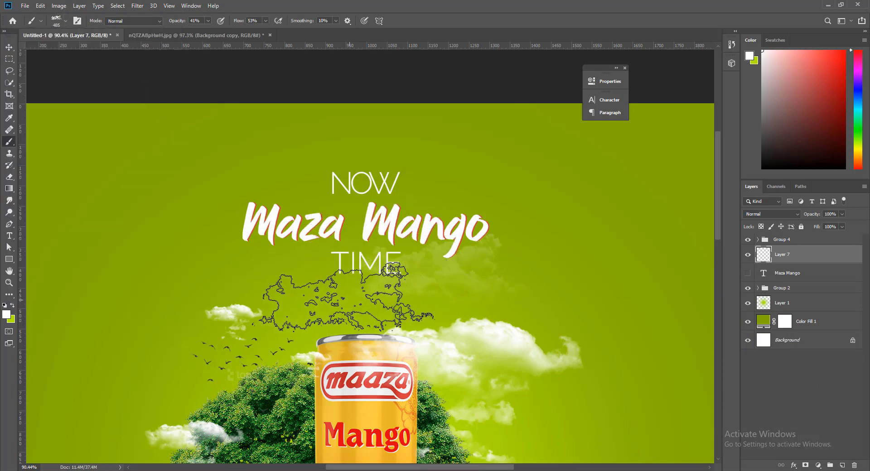
key(ctrl+z)
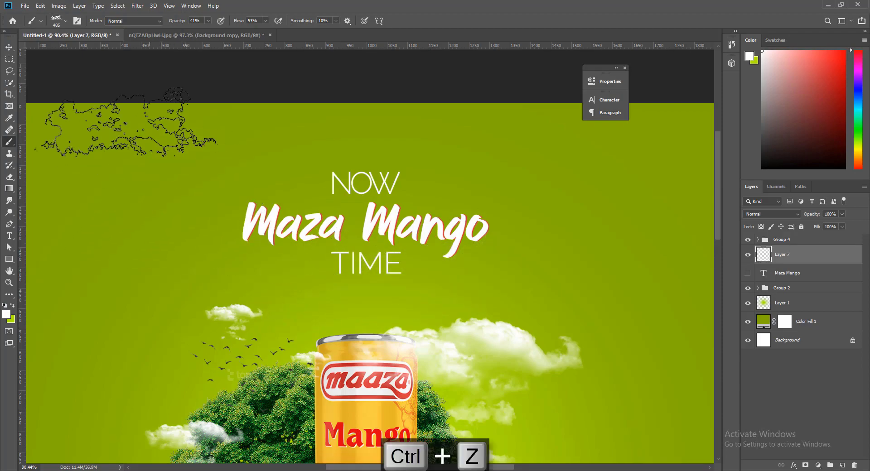
Step: Switch to the Clouds886 brush with opacity and flow at 100%
click(66, 21)
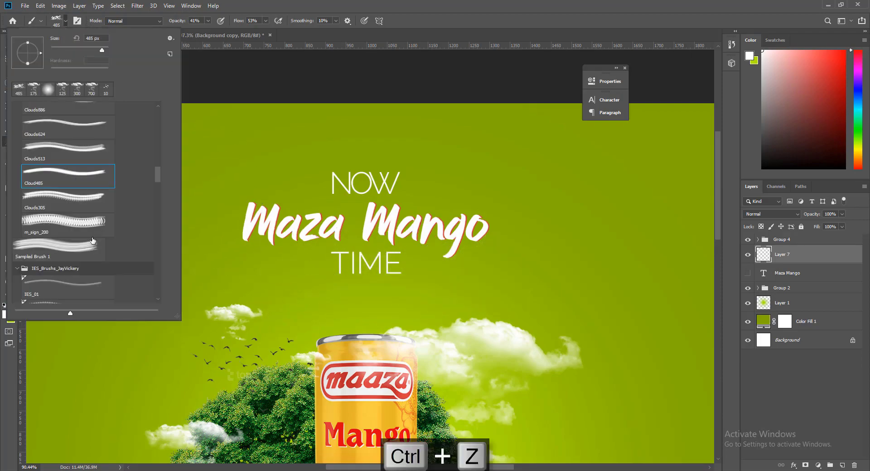
click(79, 249)
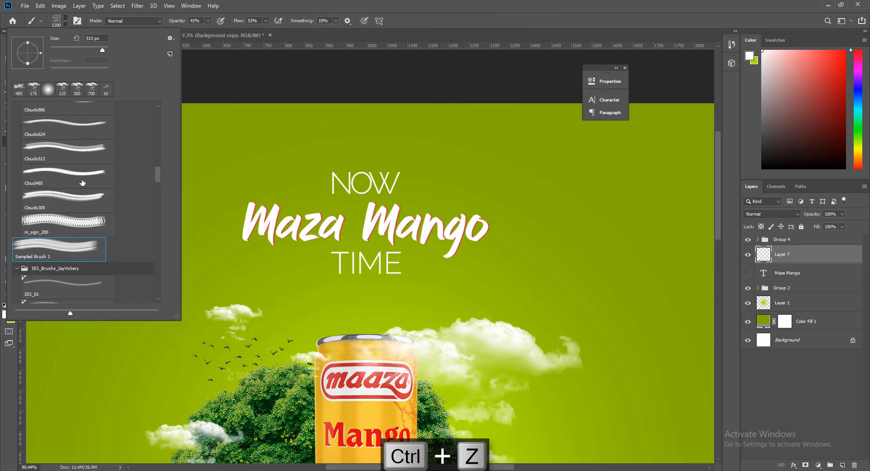
click(72, 152)
key(comma)
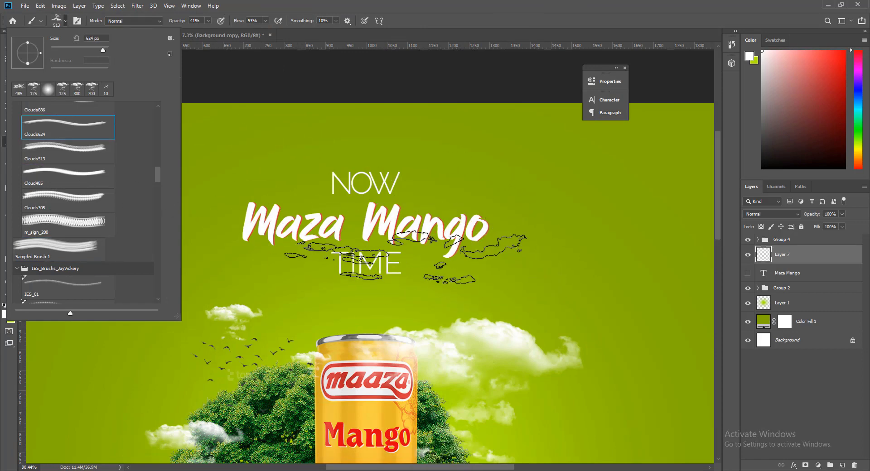
scroll(88, 136, up, 1)
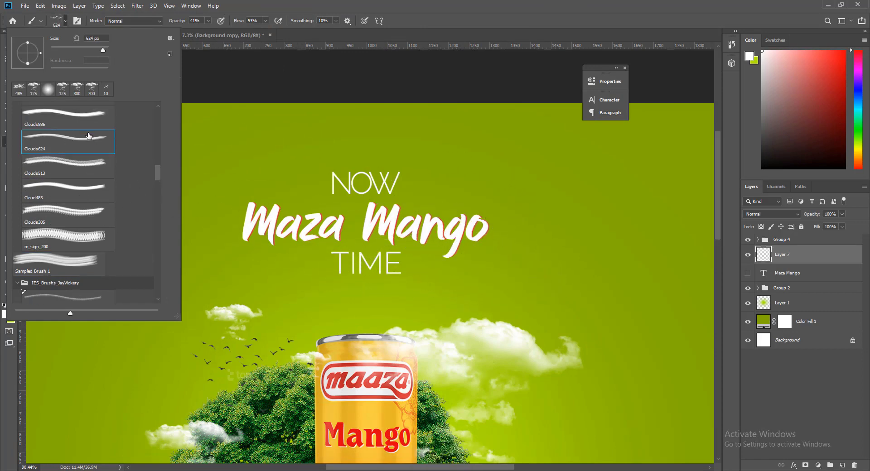
key(comma)
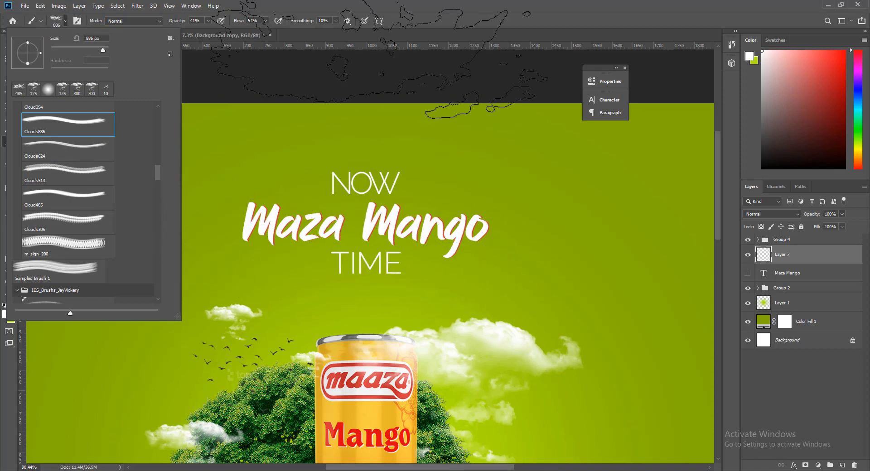
click(207, 21)
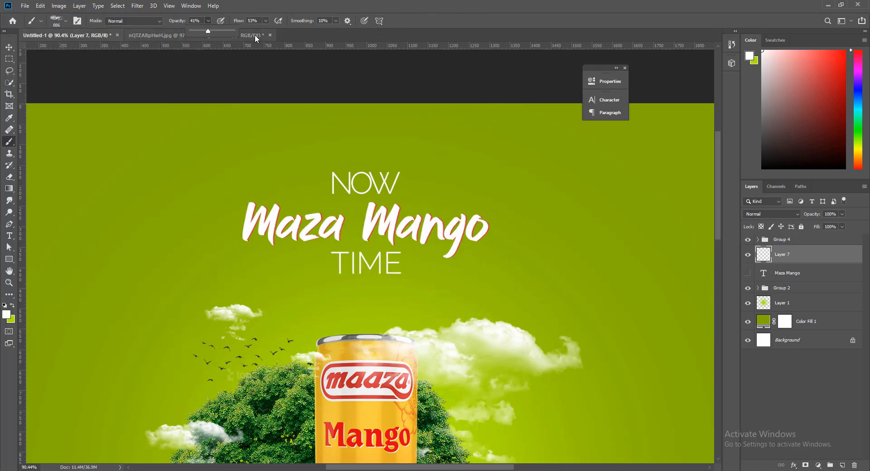
click(266, 21)
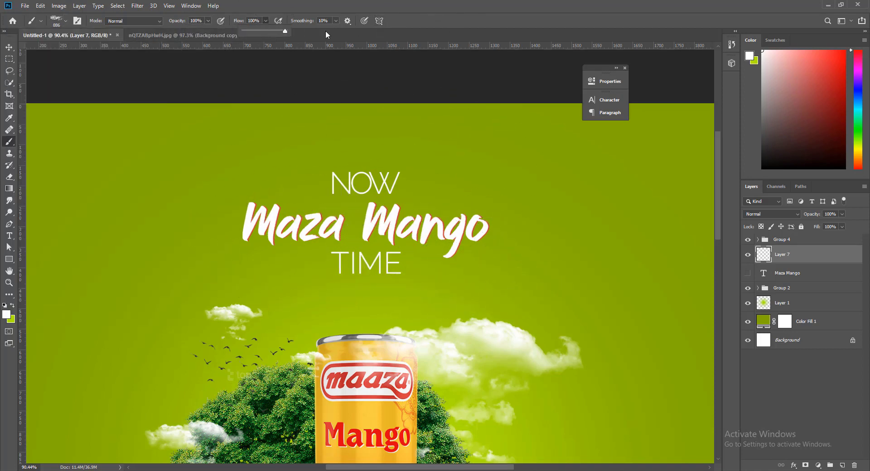
Step: Test-stamp clouds at sizes 250 and 300 beside and under TIME, undoing both
key(bracketleft)
key(bracketleft)
key(bracketleft)
key(bracketleft)
key(bracketleft)
key(bracketleft)
key(bracketleft)
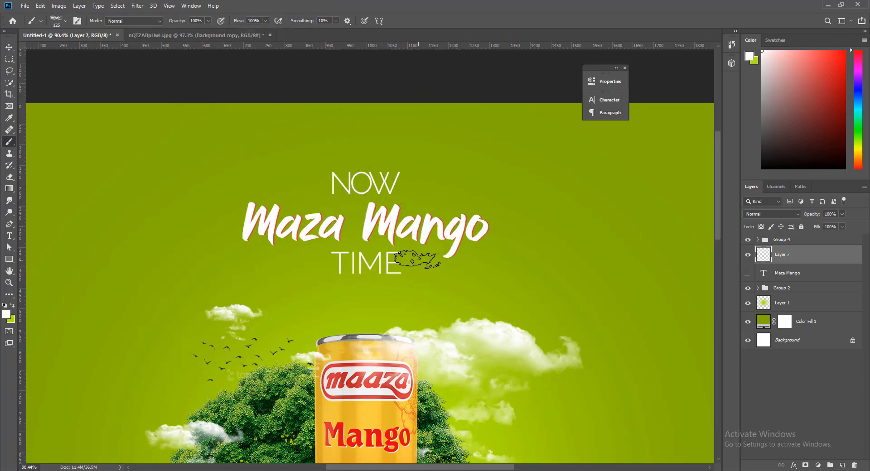
key(bracketright)
key(bracketright)
key(bracketright)
key(bracketright)
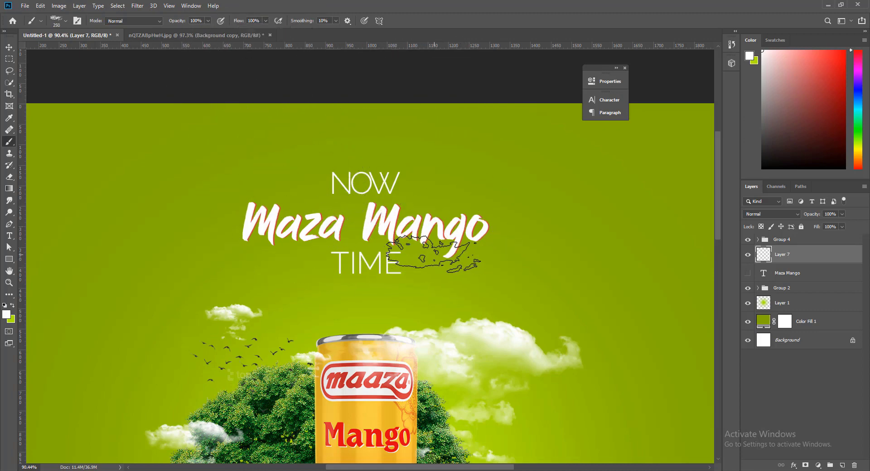
click(433, 254)
key(bracketleft)
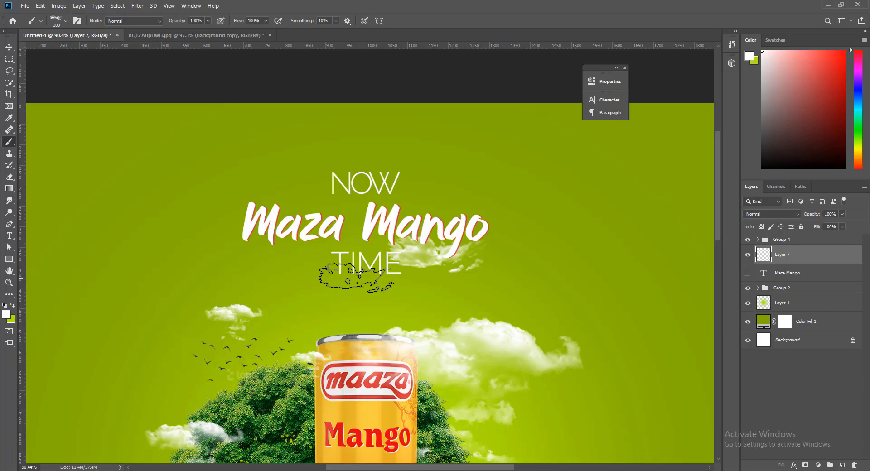
key(ctrl+z)
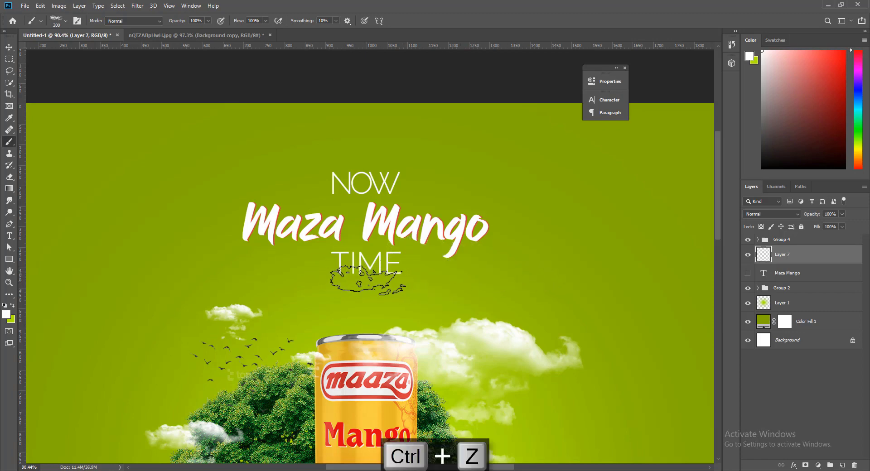
key(bracketright)
key(bracketright)
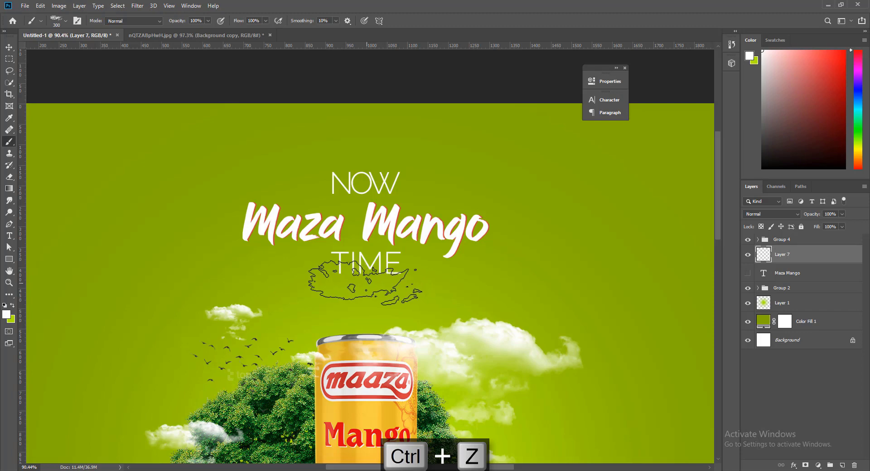
click(366, 283)
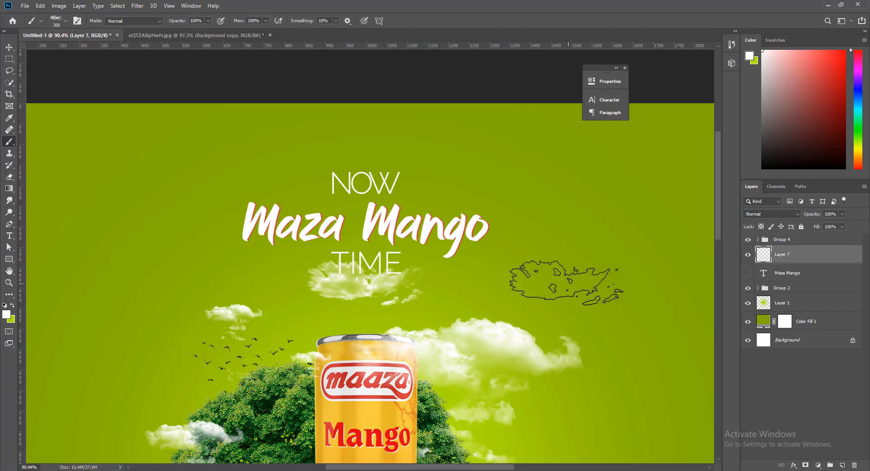
key(ctrl+z)
Step: Browse the Cloud394, SmallClouds276 and Cloud-190 brush presets
click(66, 21)
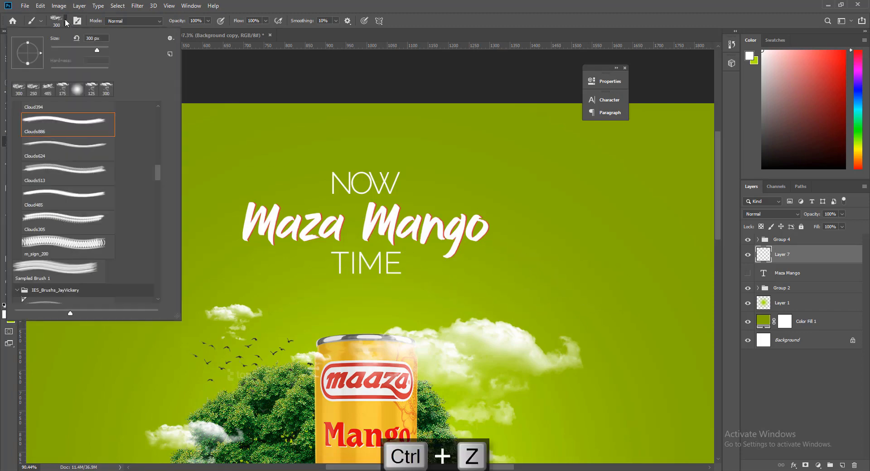
scroll(100, 164, up, 1)
click(90, 132)
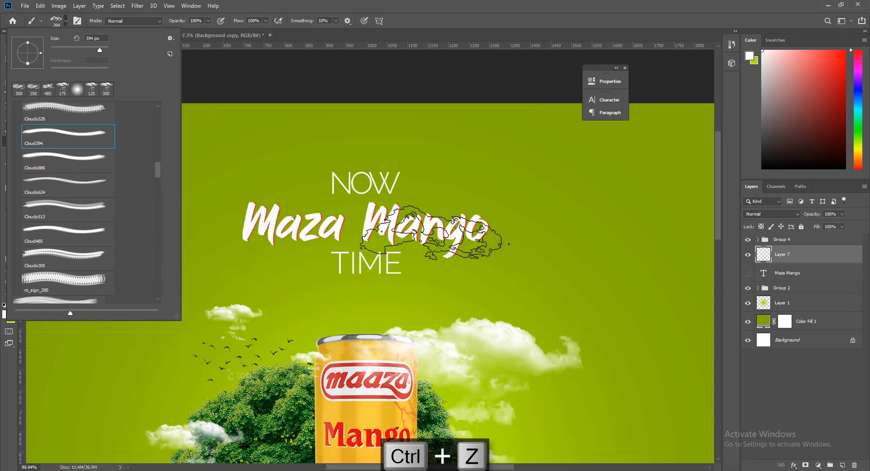
scroll(90, 132, up, 1)
click(73, 117)
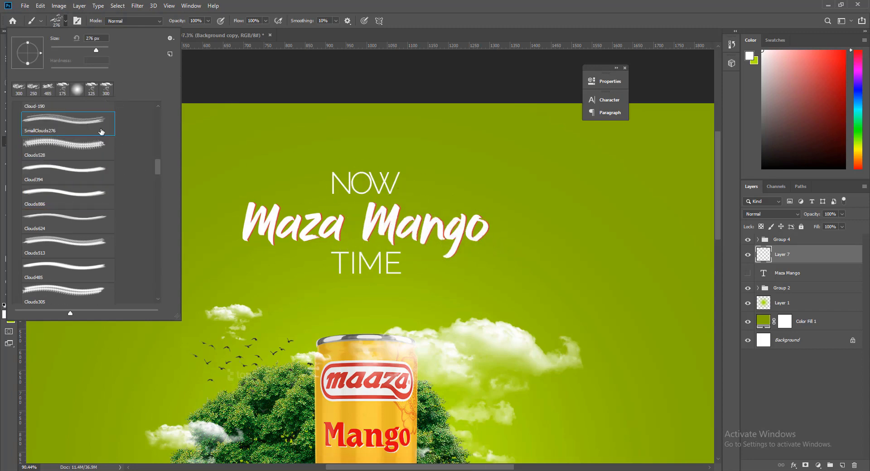
scroll(74, 113, up, 1)
click(91, 136)
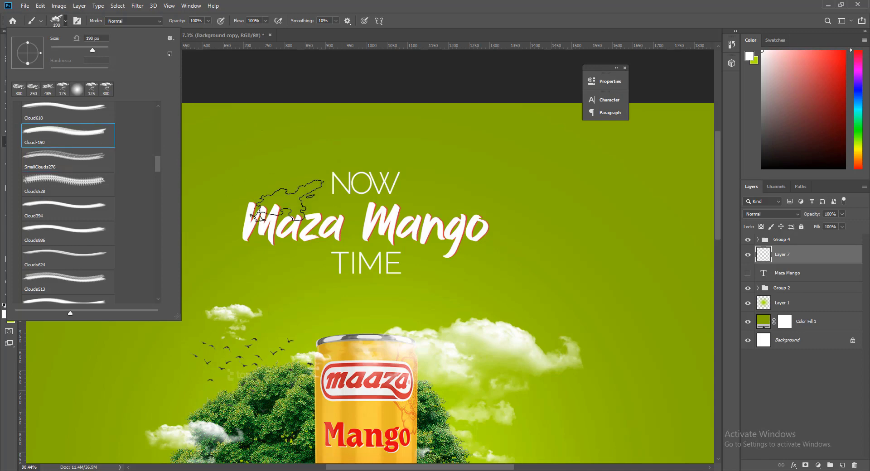
scroll(92, 150, up, 1)
Step: Paint a white Cloud466 wisp under TIME and duplicate the cloud layer
click(93, 149)
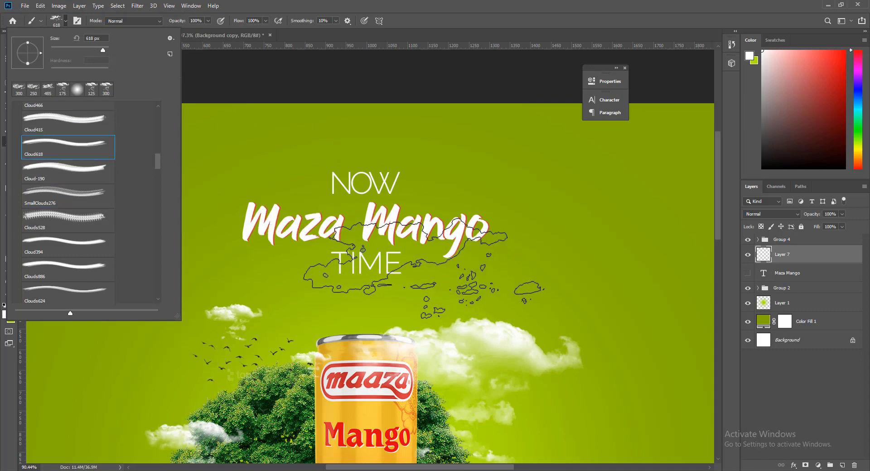
click(86, 116)
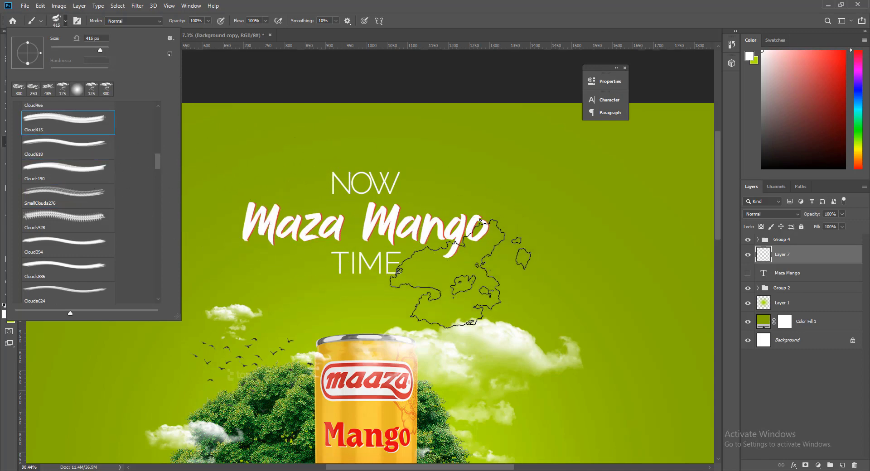
scroll(59, 184, up, 1)
click(60, 122)
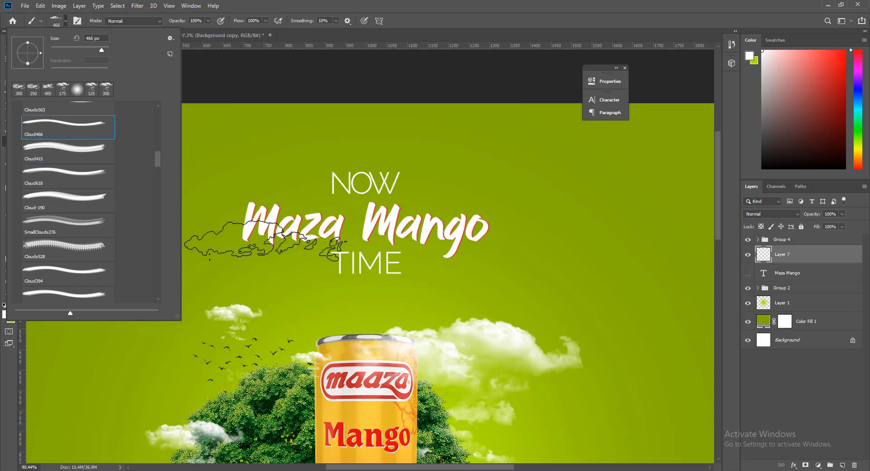
click(382, 282)
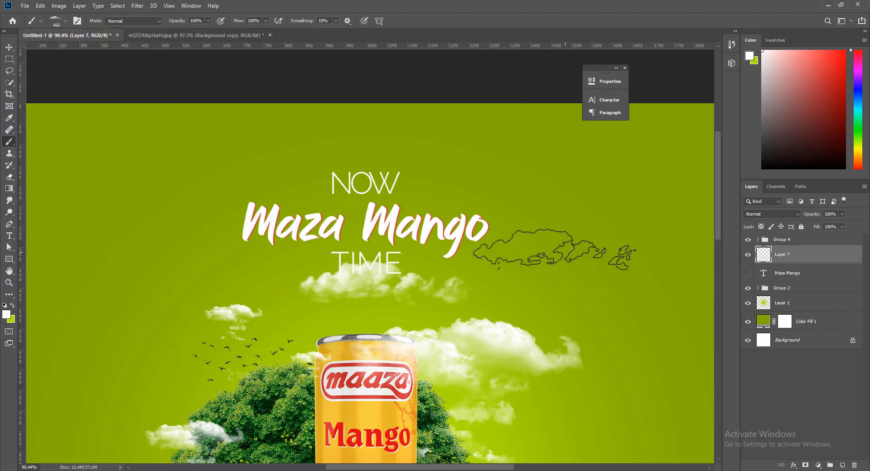
key(ctrl+j)
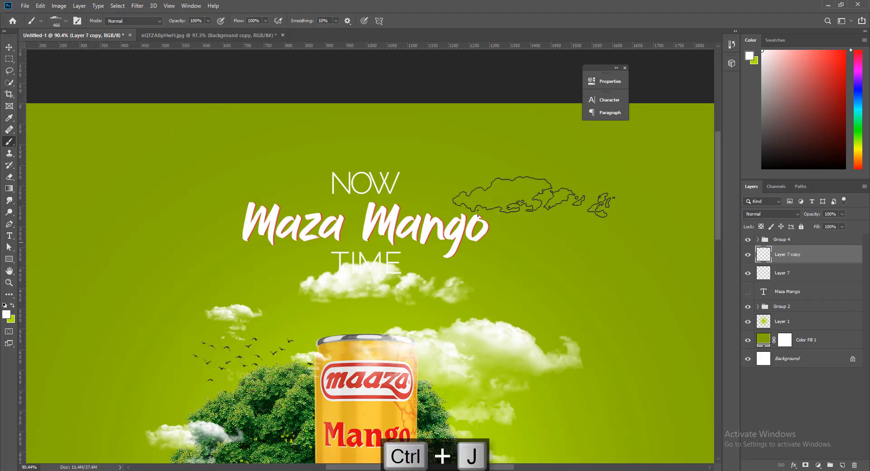
Step: Group Layer 7 and Layer 7 copy into one cloud group
key(ctrl+space)
drag(427, 280, 395, 281)
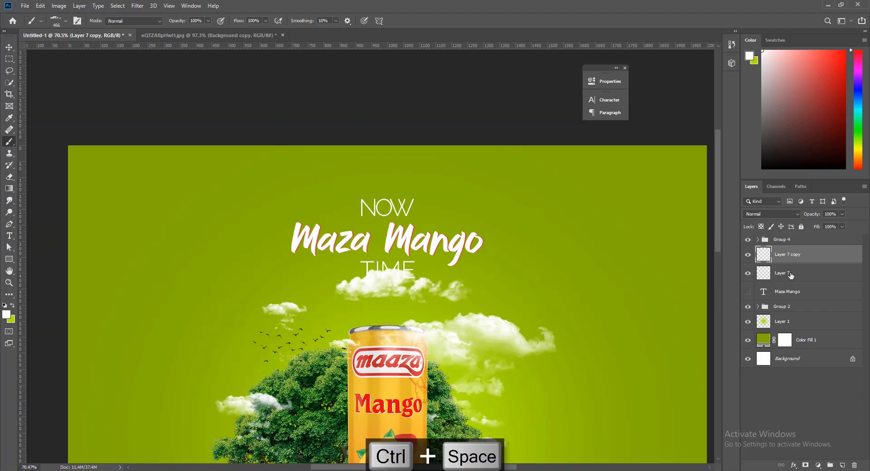
shift+click(776, 278)
key(ctrl+g)
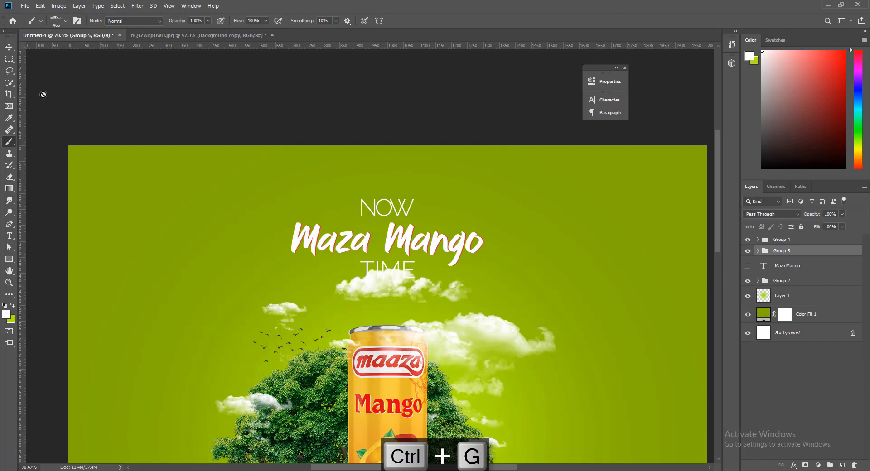
Step: Scale the cloud group to about 60.49%, tucked just beneath TIME
click(9, 47)
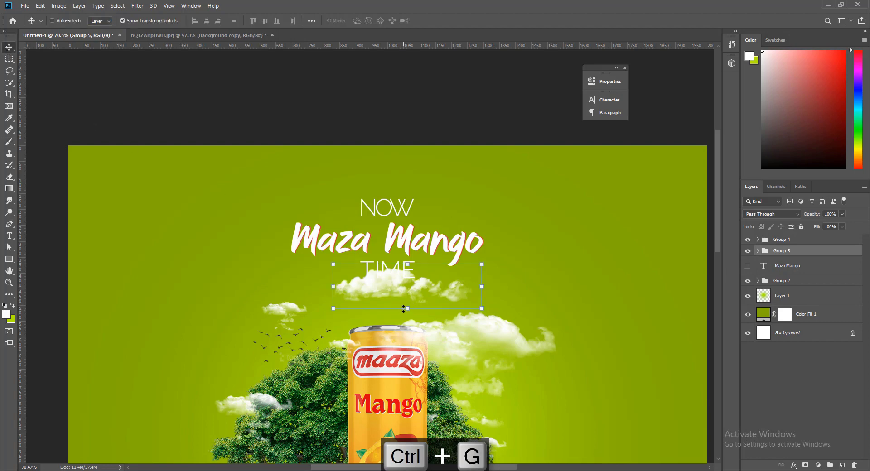
mouse_move(404, 310)
mouse_down()
mouse_move(403, 285)
mouse_move(428, 284)
mouse_up()
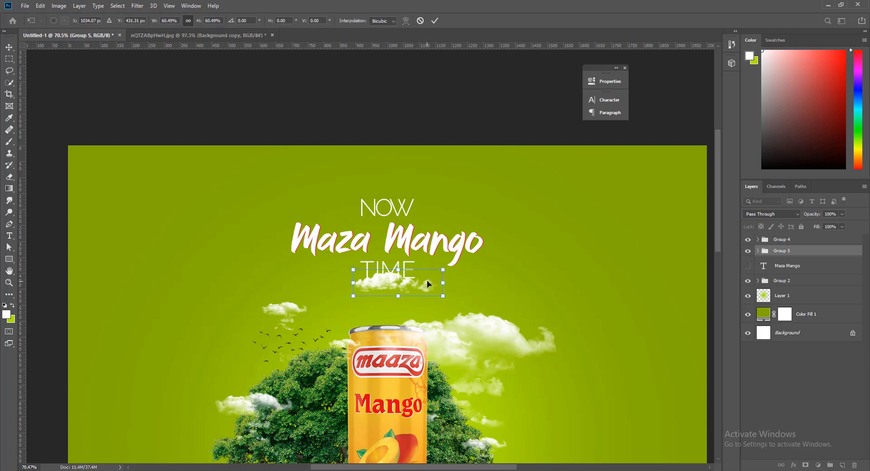
click(9, 59)
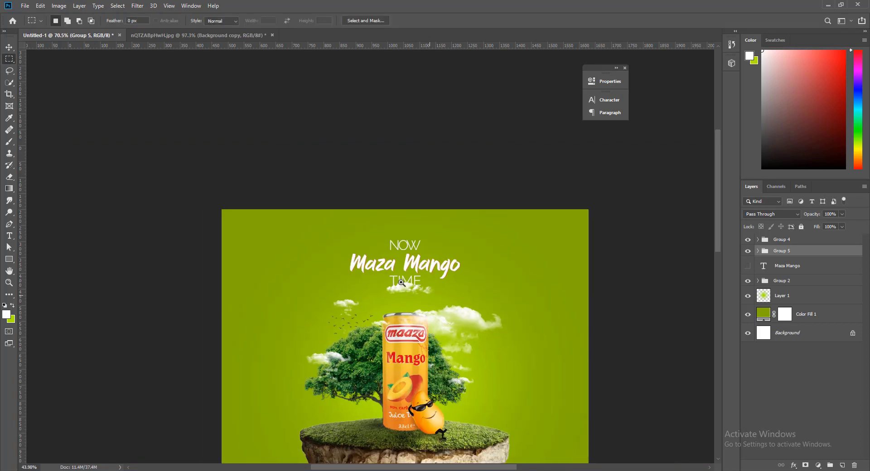
drag(437, 277, 402, 296)
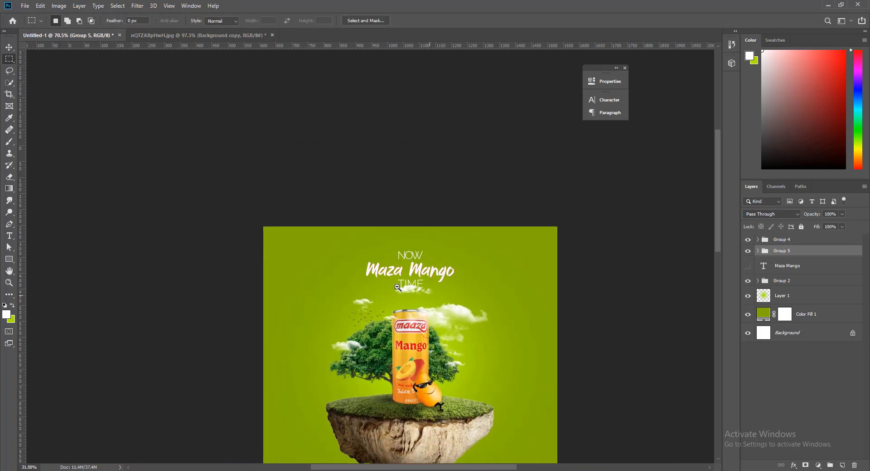
mouse_move(372, 227)
mouse_down()
mouse_move(401, 277)
mouse_move(380, 236)
mouse_up()
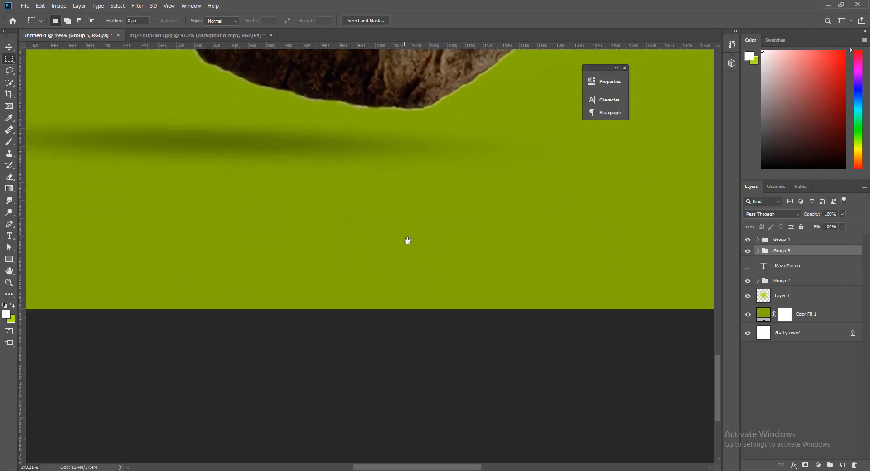
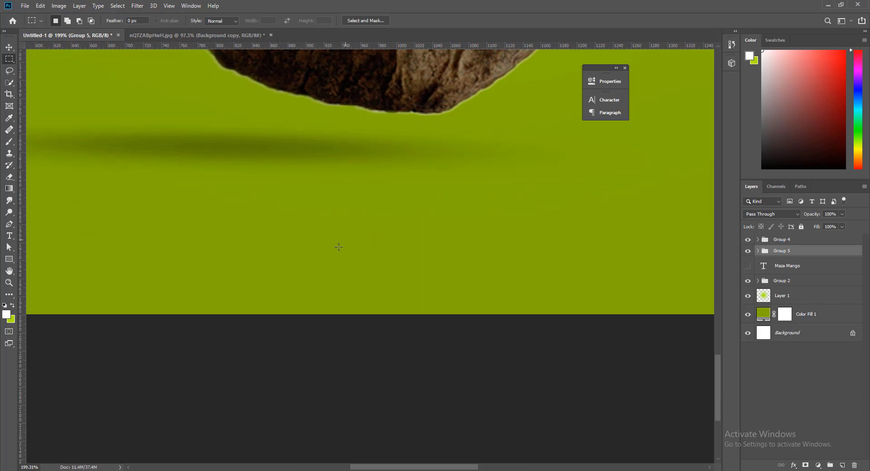
click(9, 236)
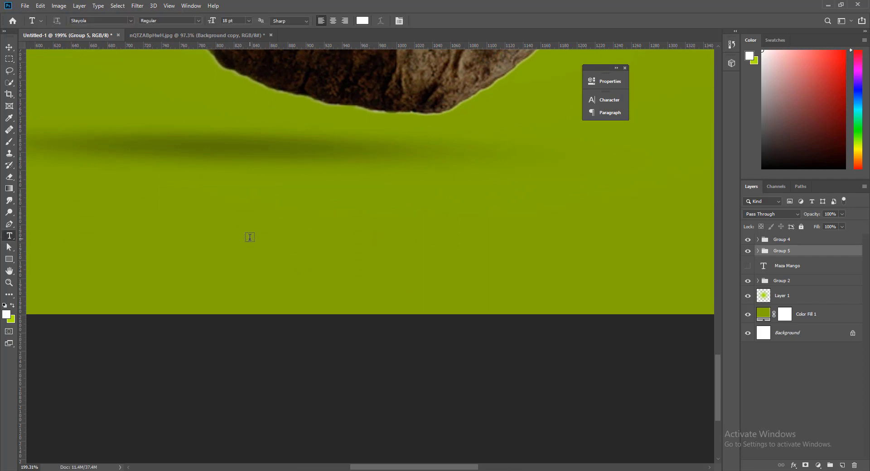
click(250, 237)
key(BackSpace)
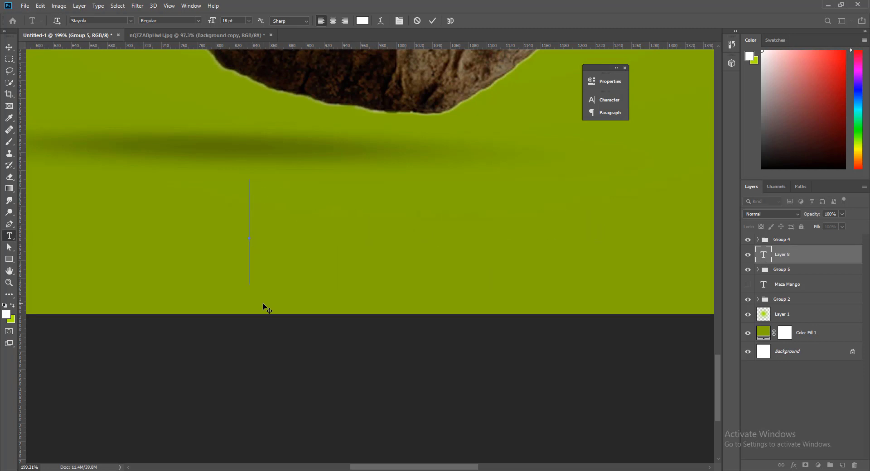
text(www)
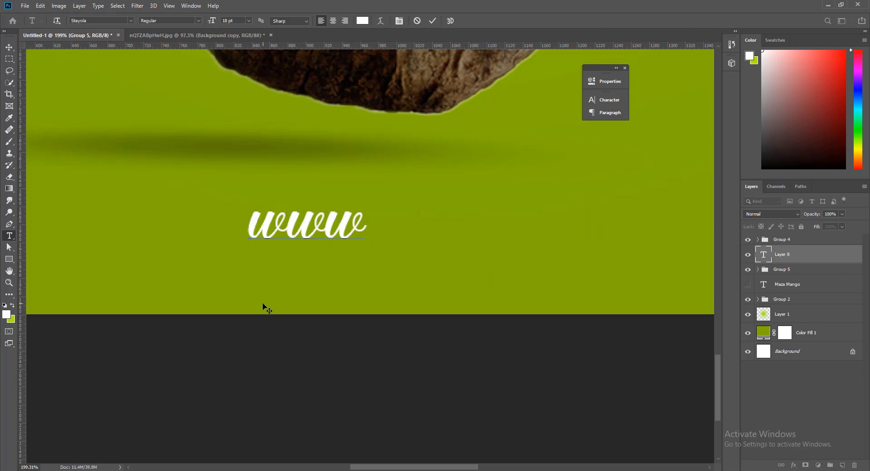
text(.mang)
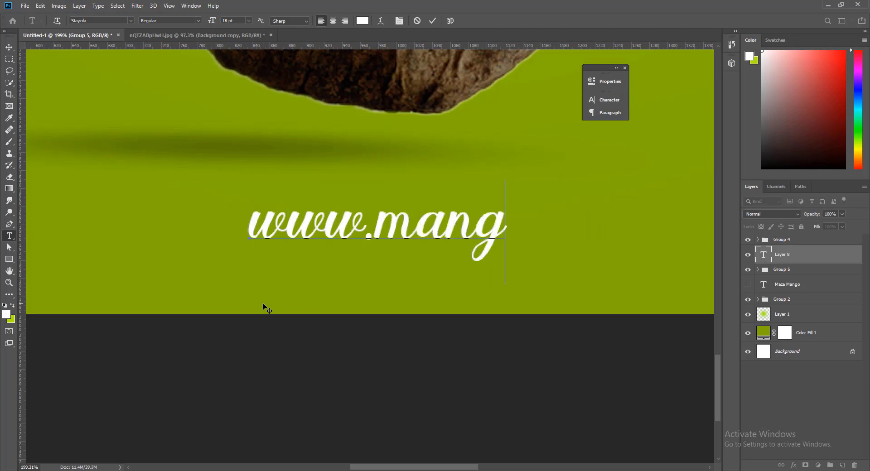
text(o )
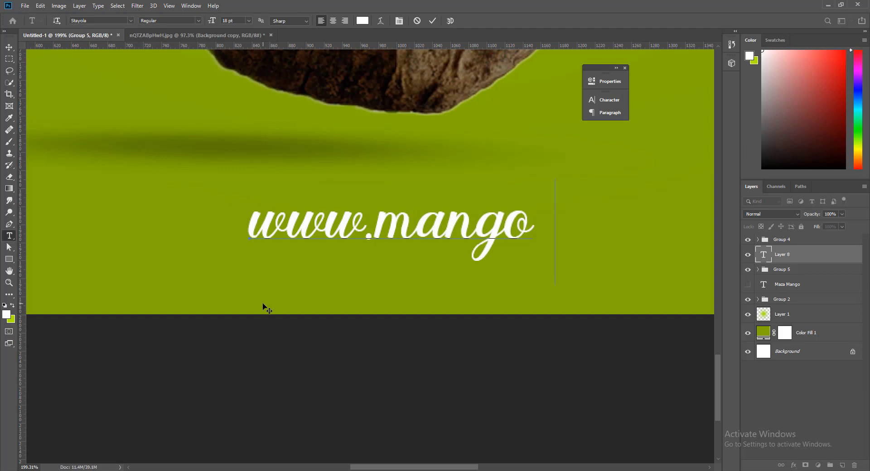
text(.com)
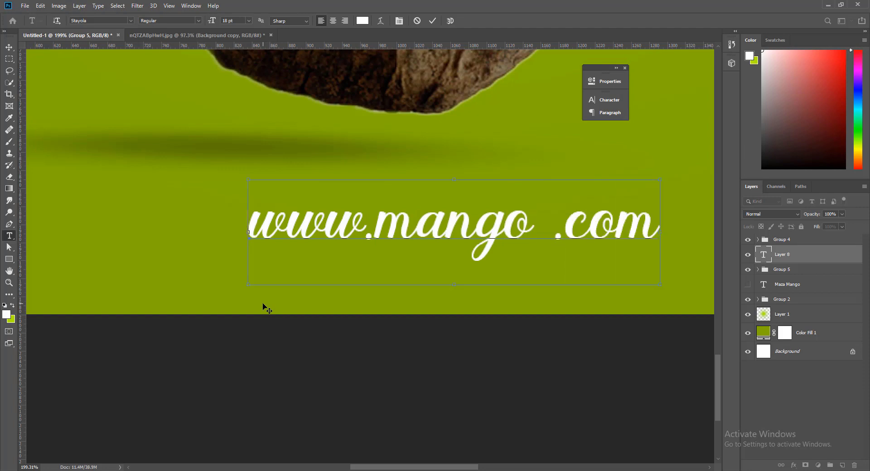
key(ctrl+a)
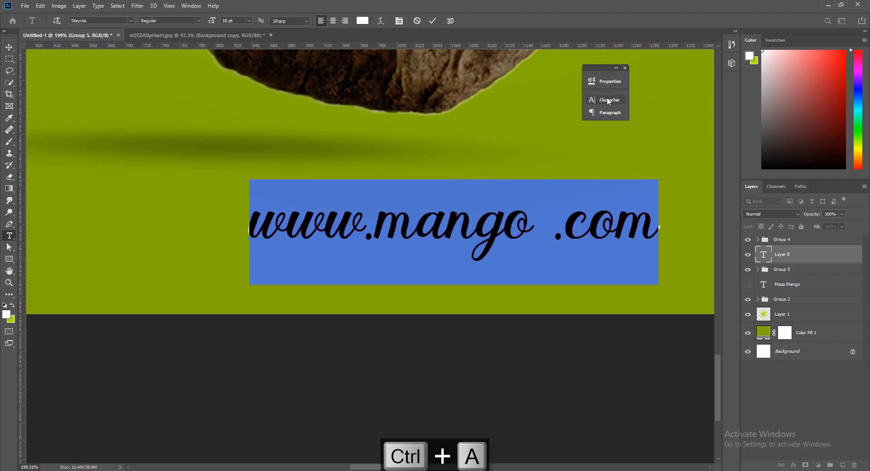
Step: Restyle the URL as all-caps Raleway Light at 8 pt and move it slightly up
click(599, 103)
click(538, 112)
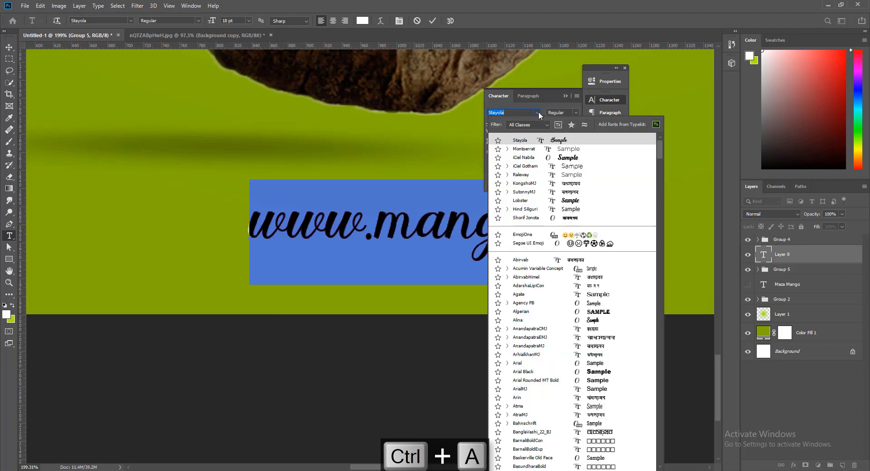
click(539, 177)
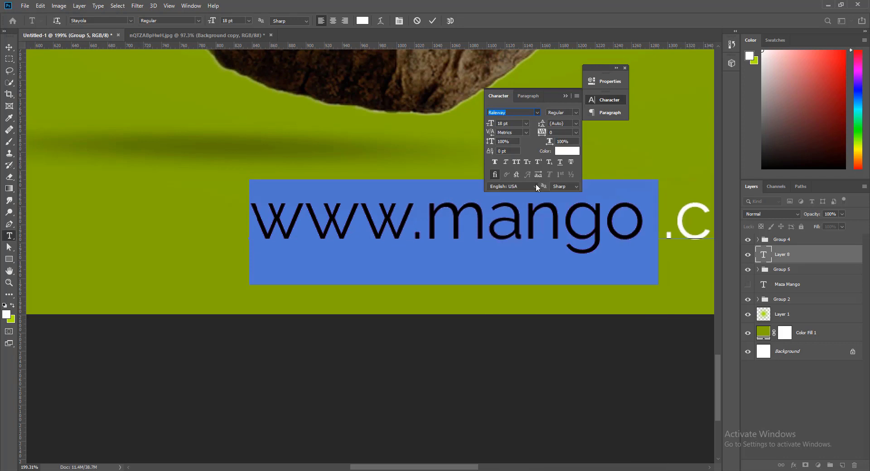
click(516, 162)
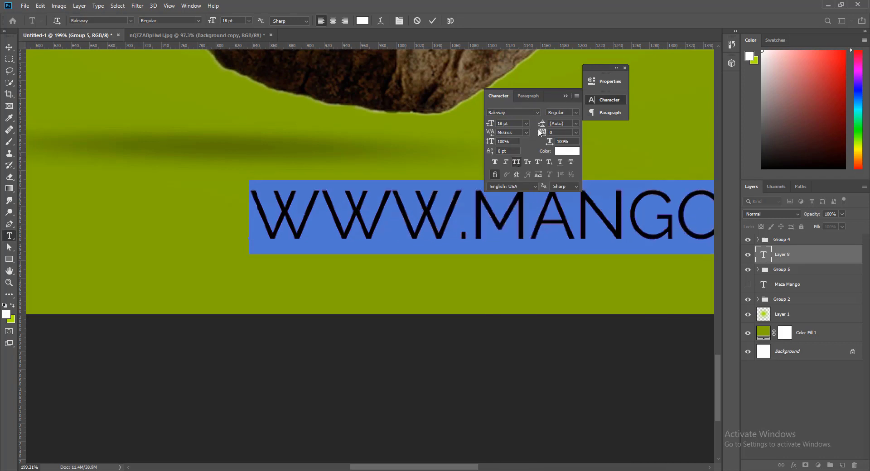
click(575, 116)
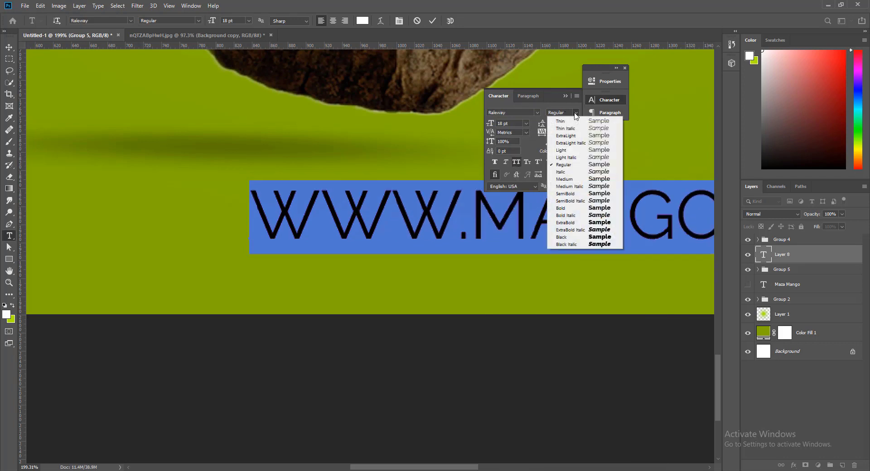
click(558, 148)
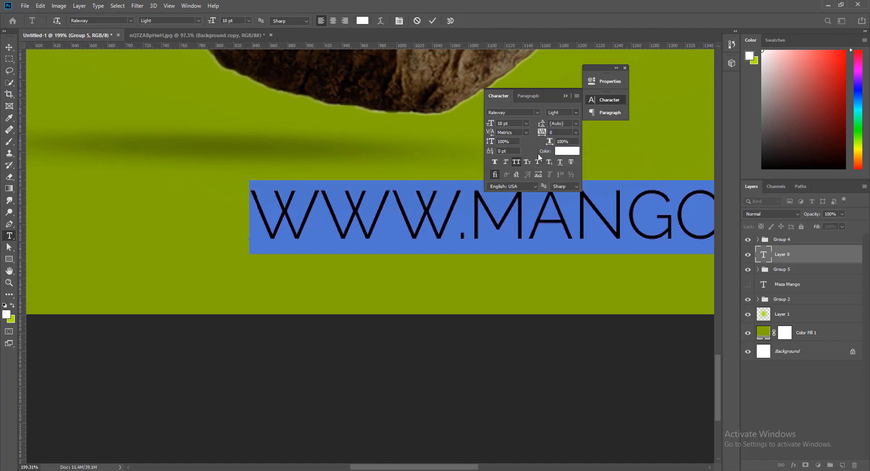
drag(491, 122, 486, 122)
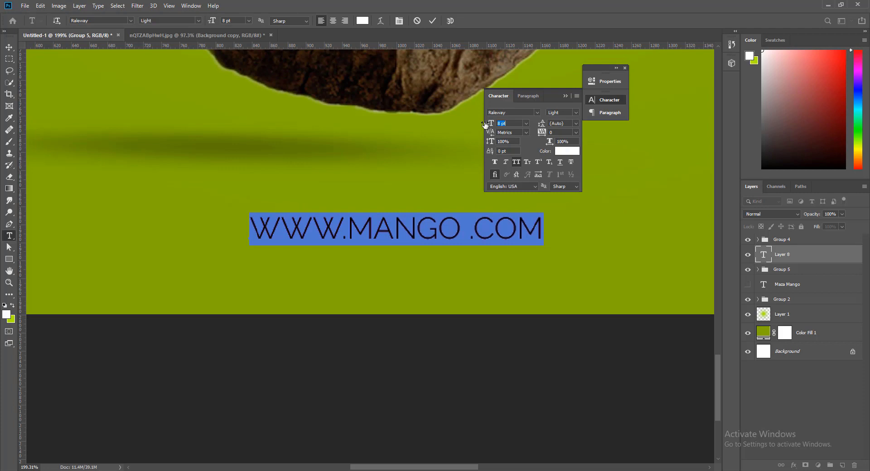
click(9, 47)
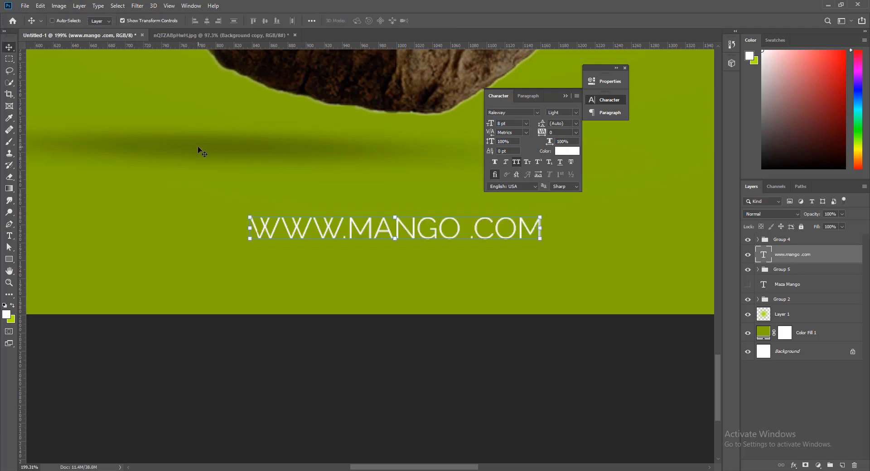
drag(341, 225, 339, 213)
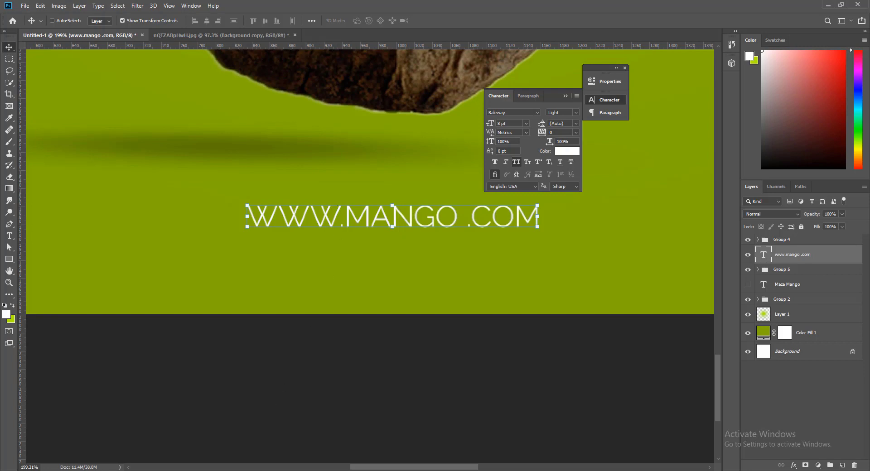
Step: Search for 'lorem ipsum' in a new Chrome tab
click(299, 442)
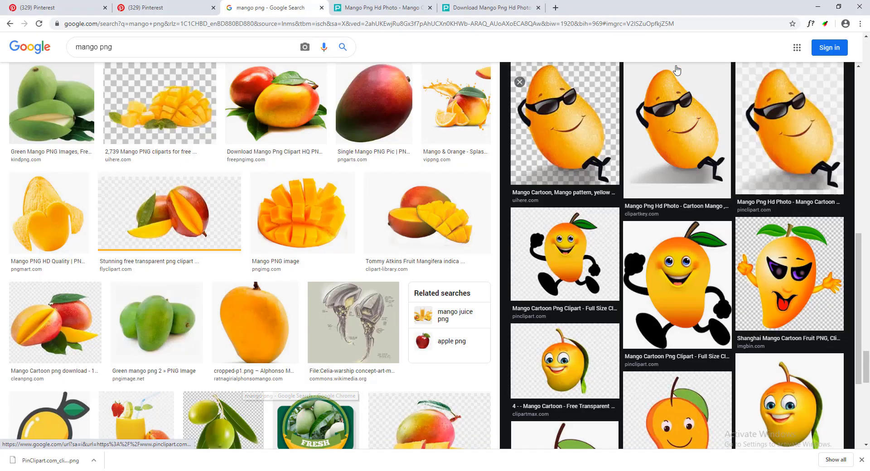
click(556, 7)
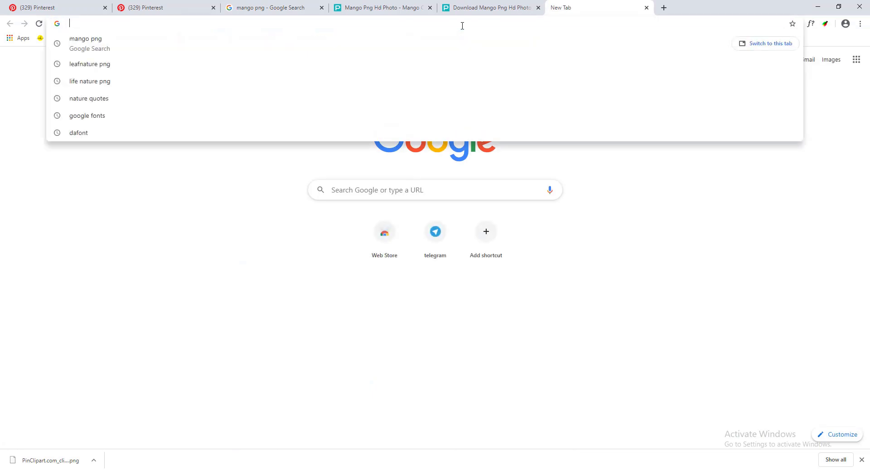
text(lore)
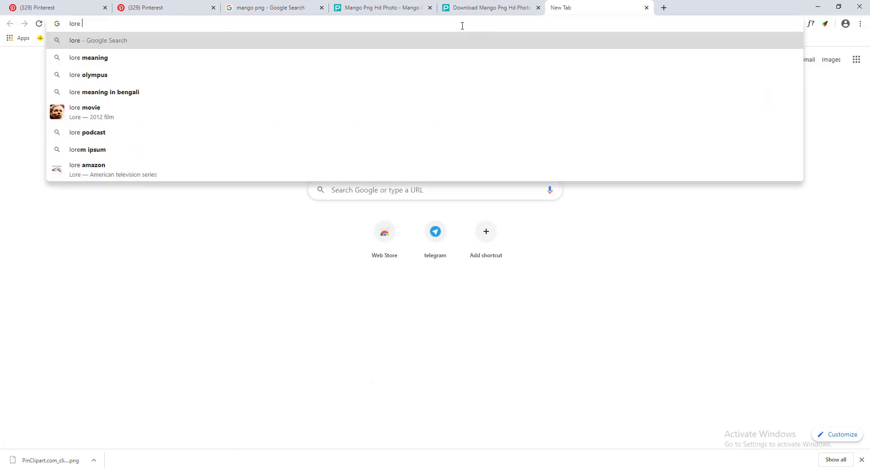
text(e)
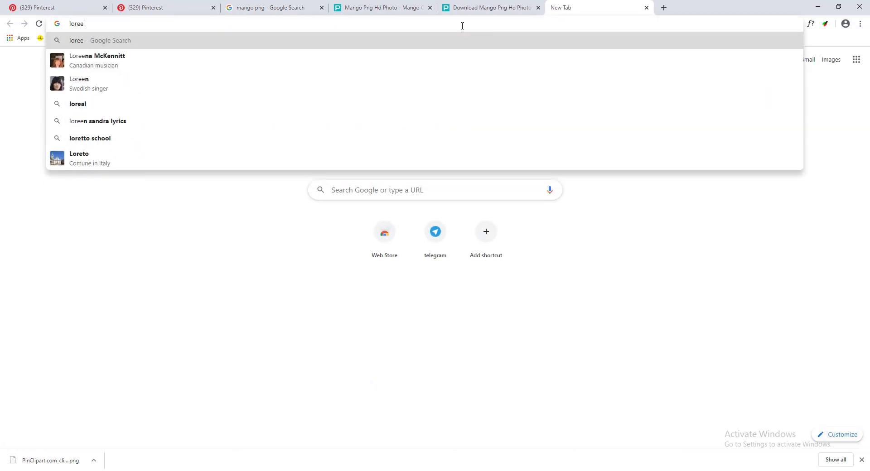
key(BackSpace)
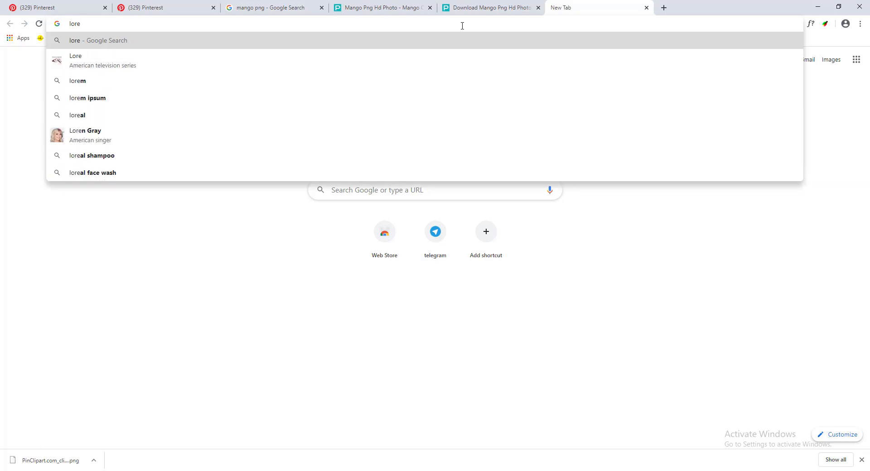
key(Down)
key(Down)
key(Down)
key(Return)
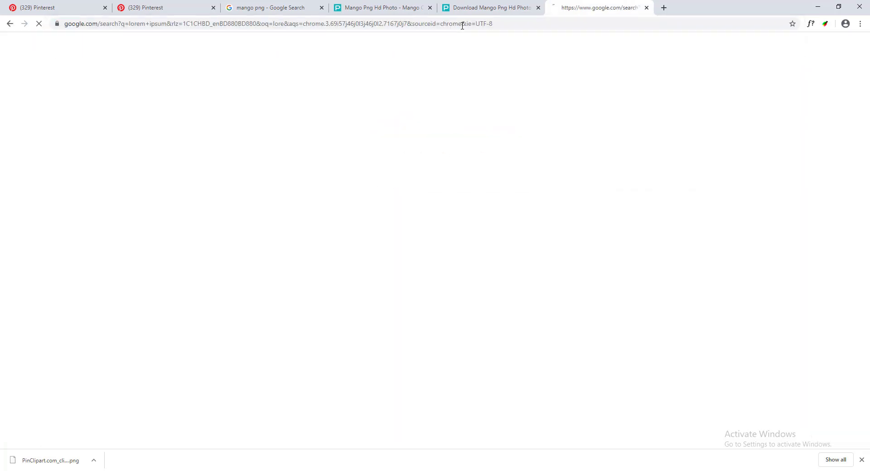
Step: Copy the first placeholder sentence from lipsum.com and return to Photoshop
click(253, 128)
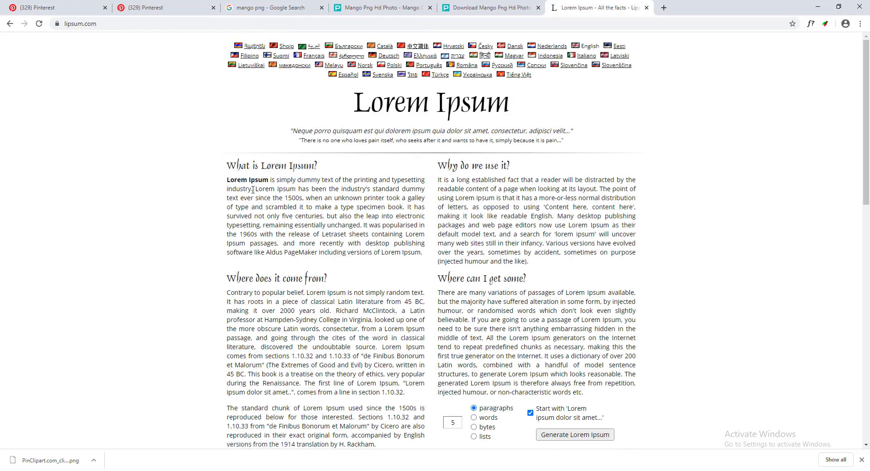
drag(253, 190, 228, 230)
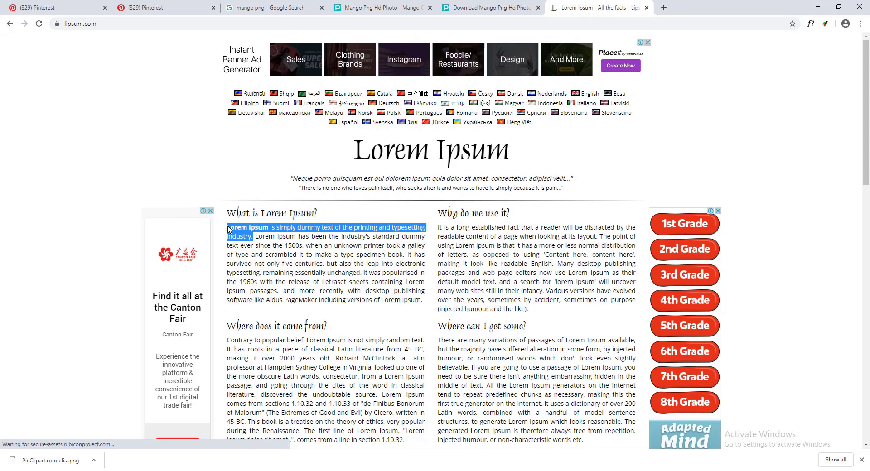
right_click(229, 230)
click(245, 235)
key(alt+Tab)
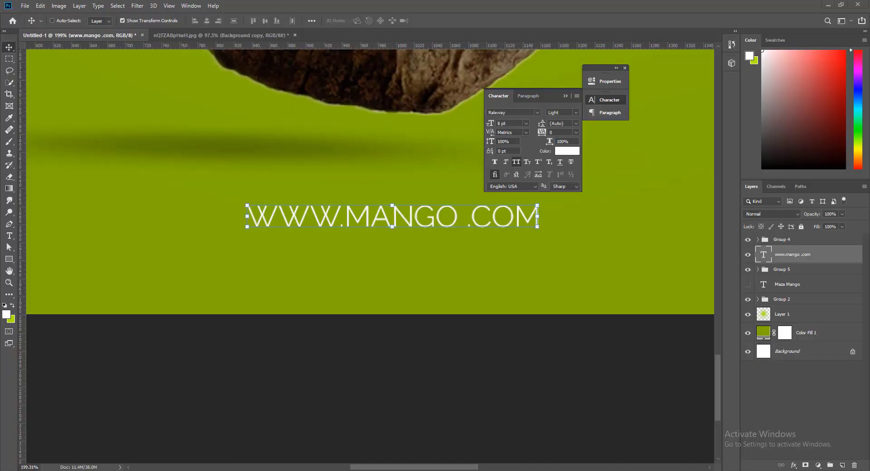
click(8, 237)
drag(281, 286, 345, 322)
click(9, 47)
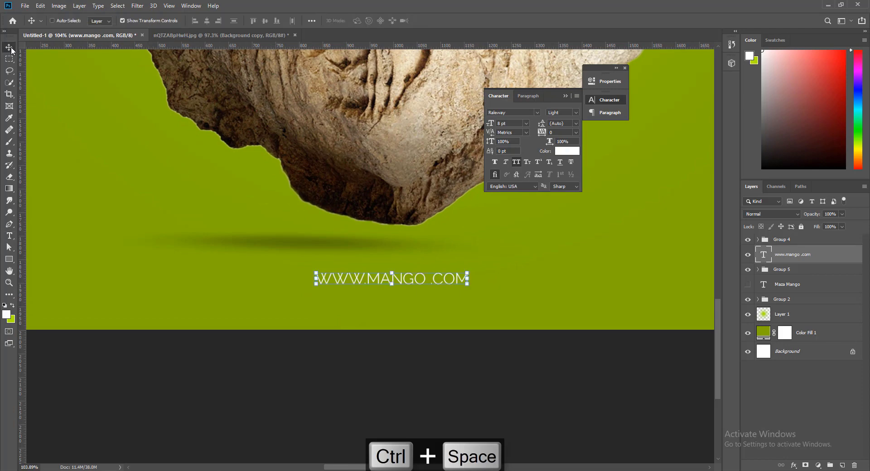
key(Up)
key(Up)
key(Up)
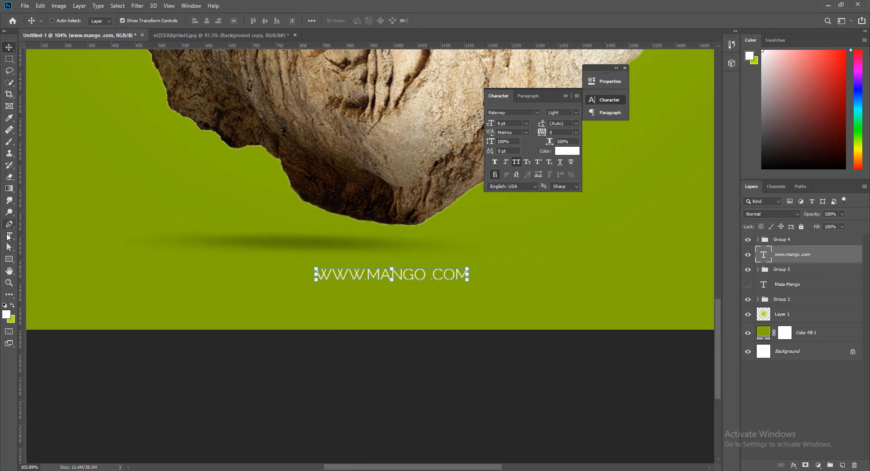
Step: Paste the lorem ipsum sentence as a centred 6 pt caption box beneath the URL
click(9, 236)
mouse_move(196, 289)
mouse_down()
mouse_move(442, 337)
mouse_move(590, 316)
mouse_up()
key(ctrl+v)
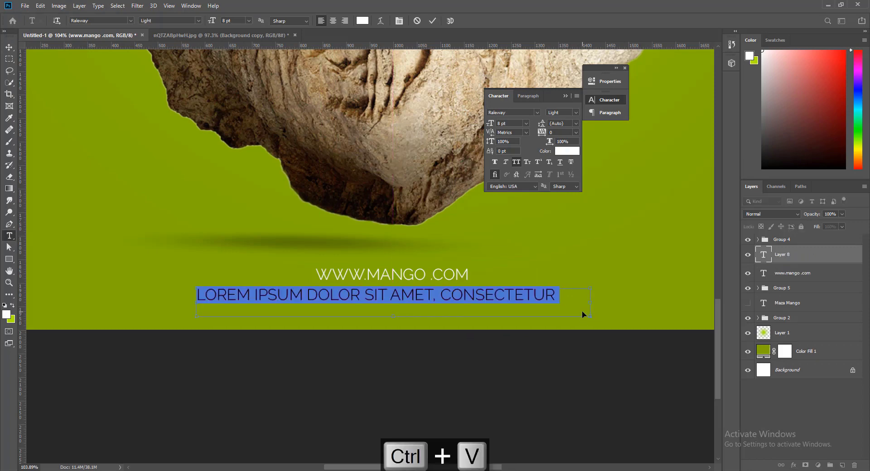
key(ctrl+a)
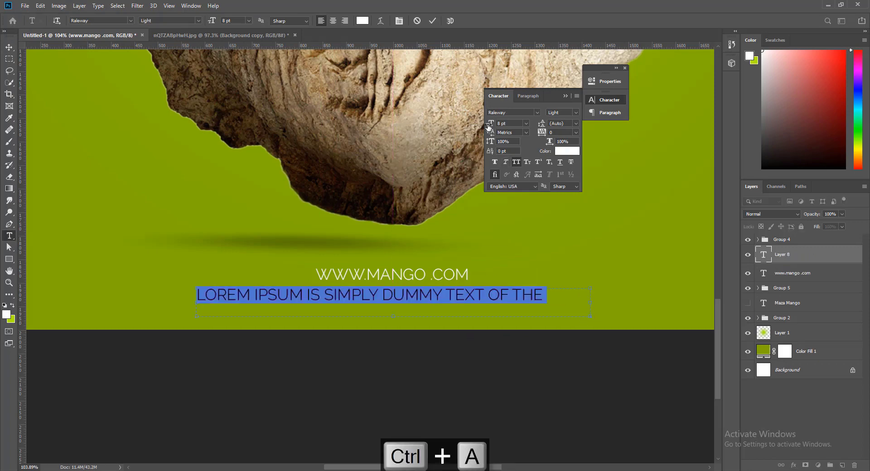
drag(488, 127, 487, 128)
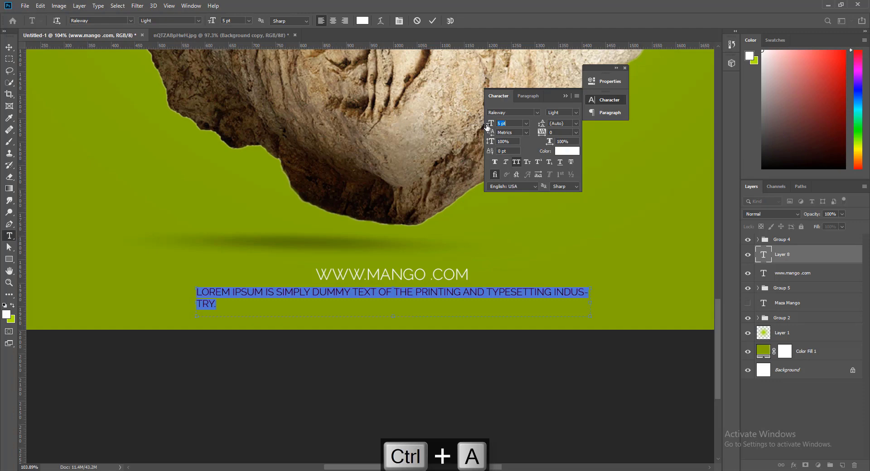
click(334, 21)
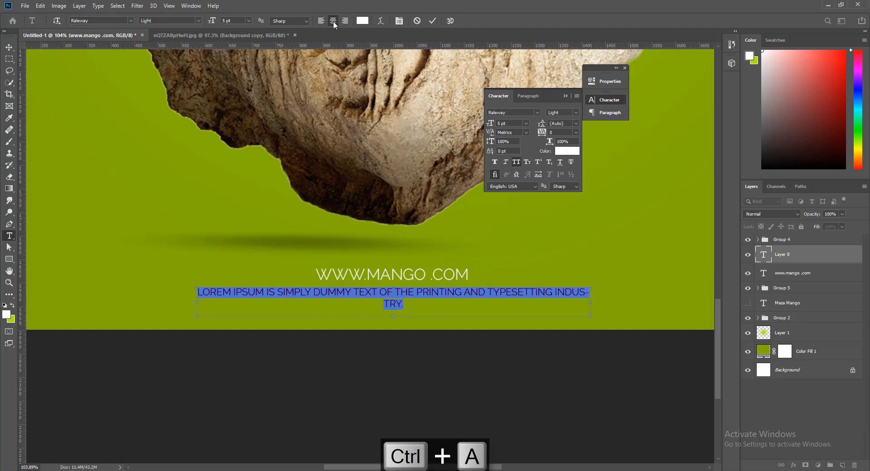
drag(489, 125, 490, 126)
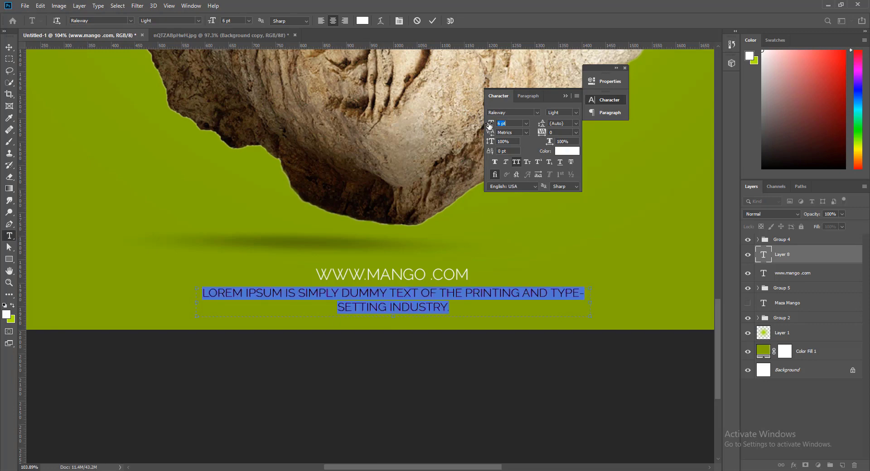
click(9, 47)
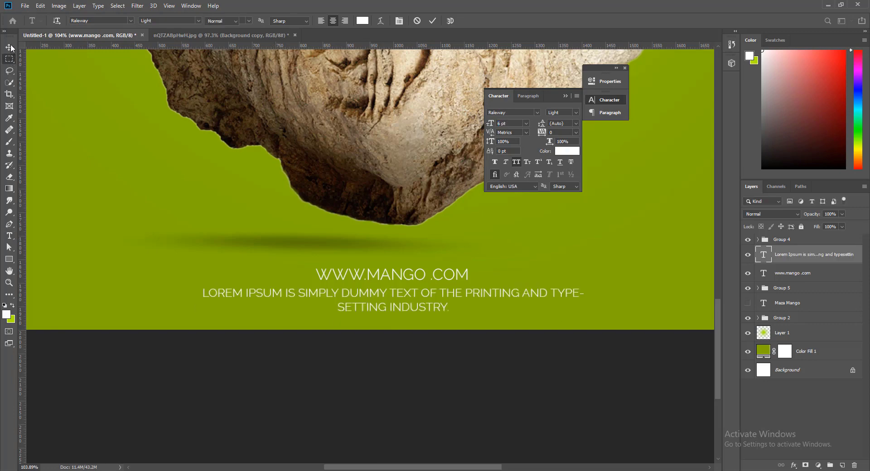
click(792, 275)
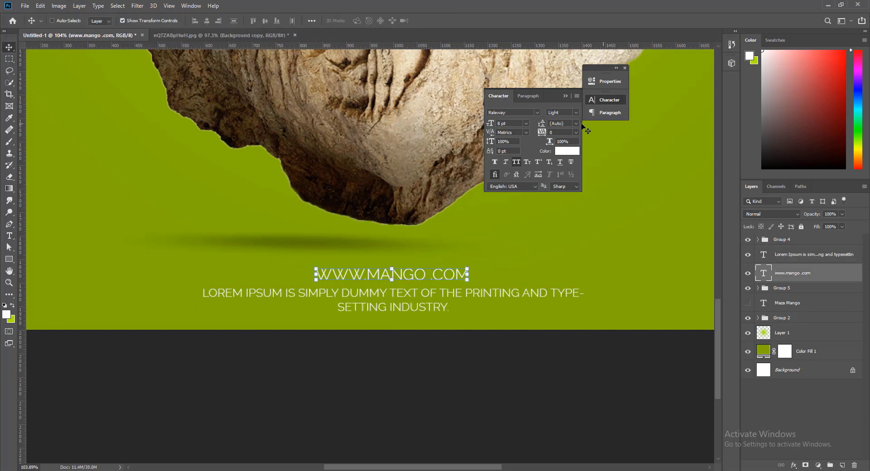
click(574, 113)
click(566, 180)
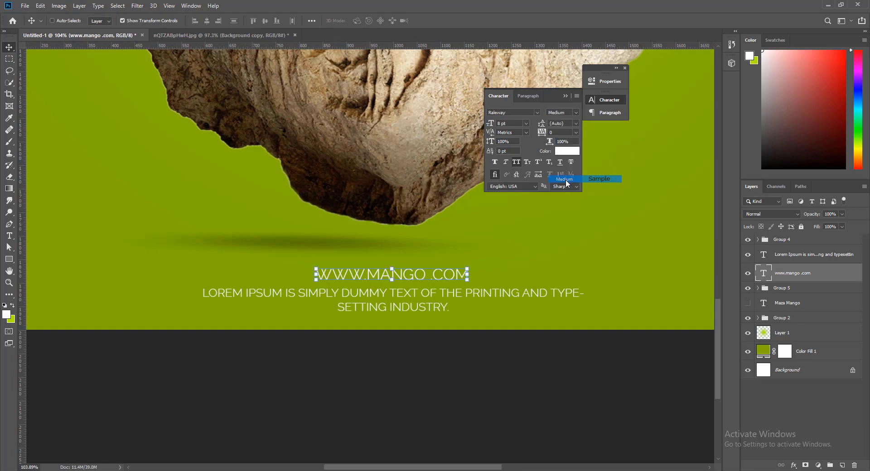
click(575, 112)
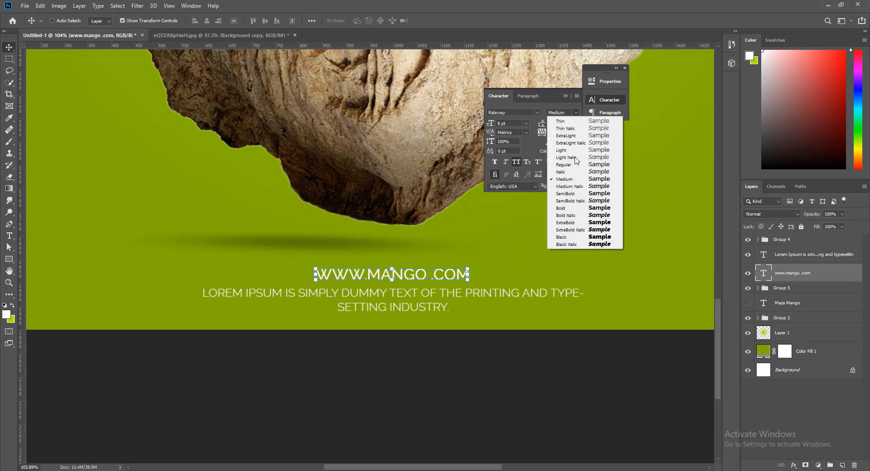
click(573, 206)
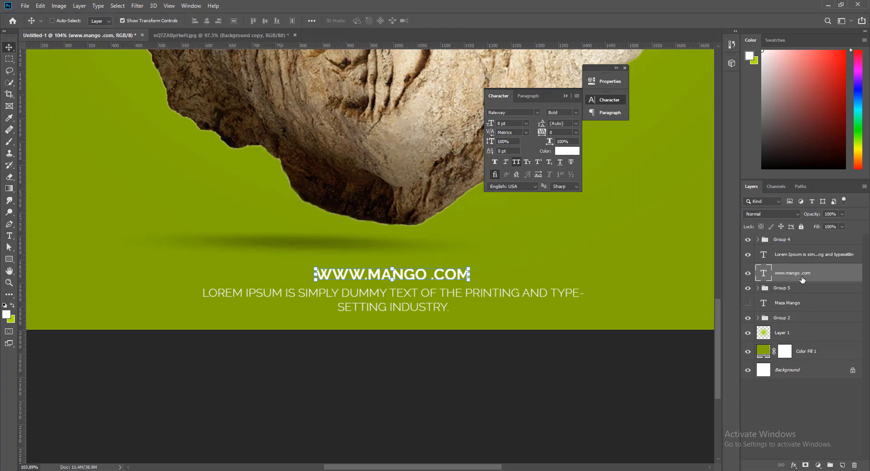
Step: Group the URL and lorem caption layers as Group 6 and nudge the group upward
ctrl+click(796, 255)
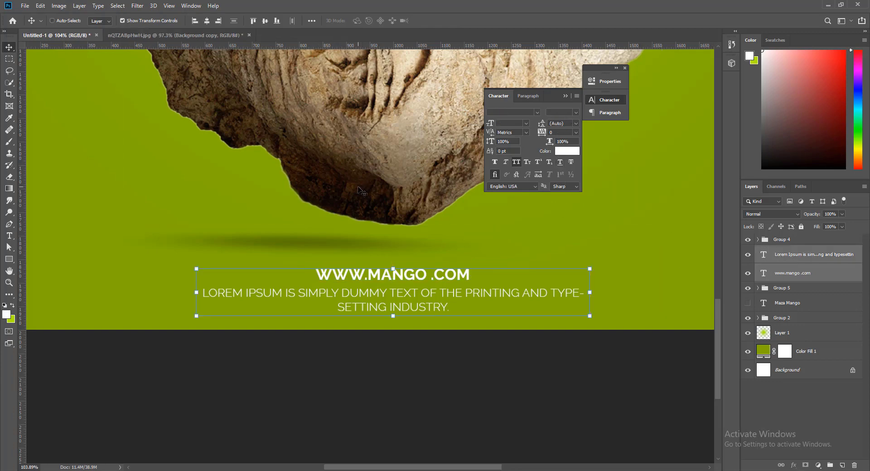
key(ctrl+g)
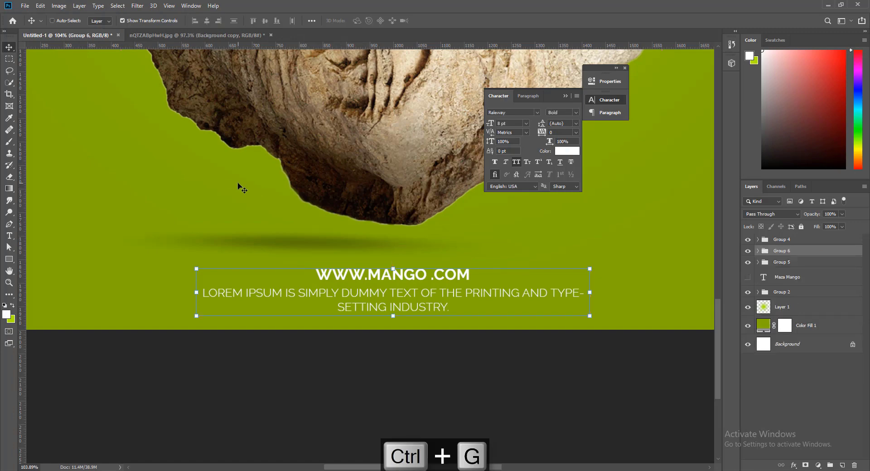
key(Up)
key(Up)
key(Up)
key(Up)
key(Up)
key(Up)
key(Up)
key(Up)
key(Up)
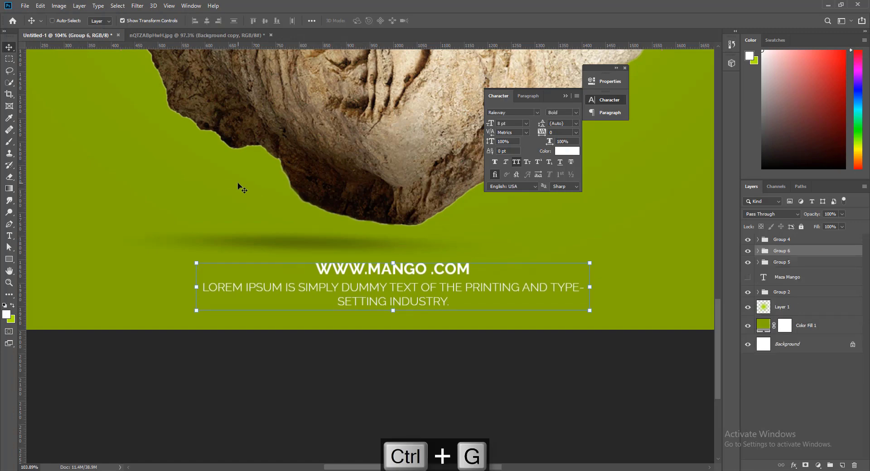
key(ctrl+a)
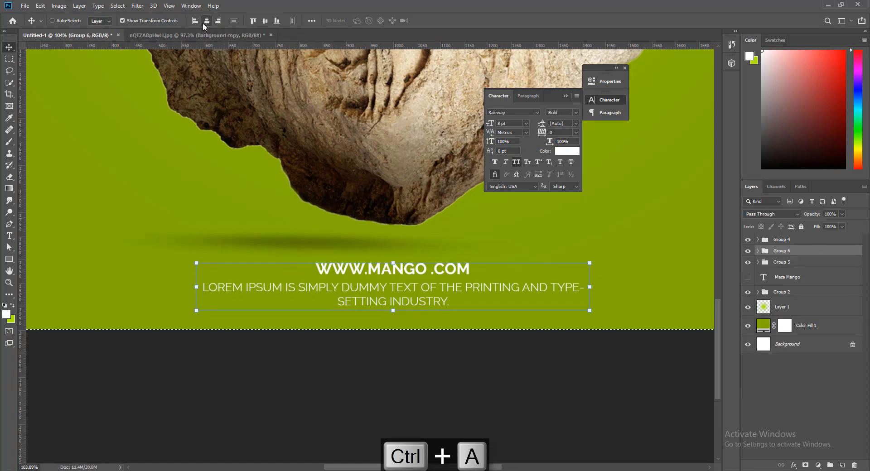
key(ctrl+d)
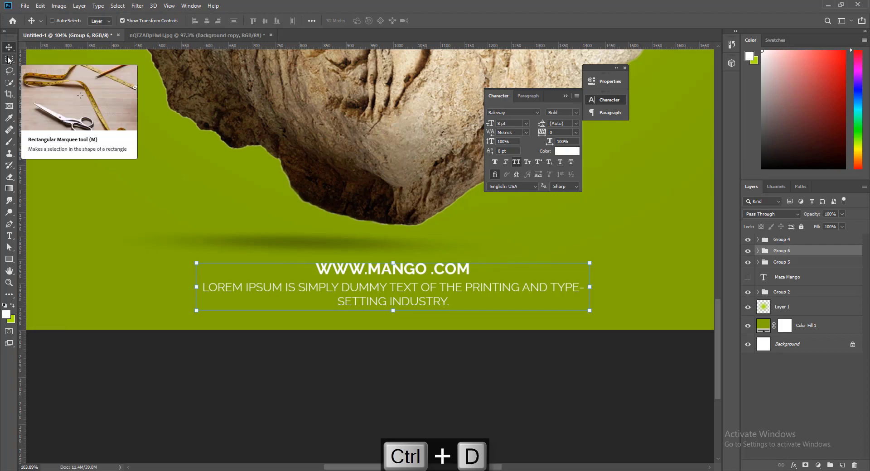
key(Up)
key(Up)
key(Up)
key(Up)
key(Up)
key(Up)
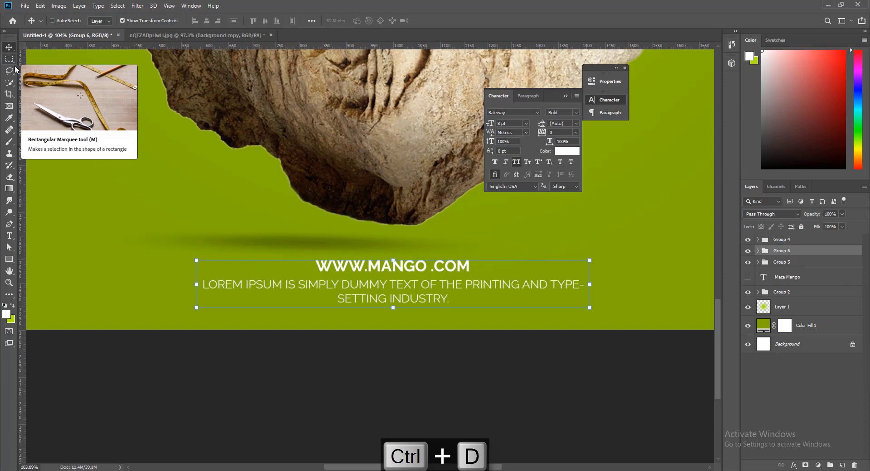
click(9, 59)
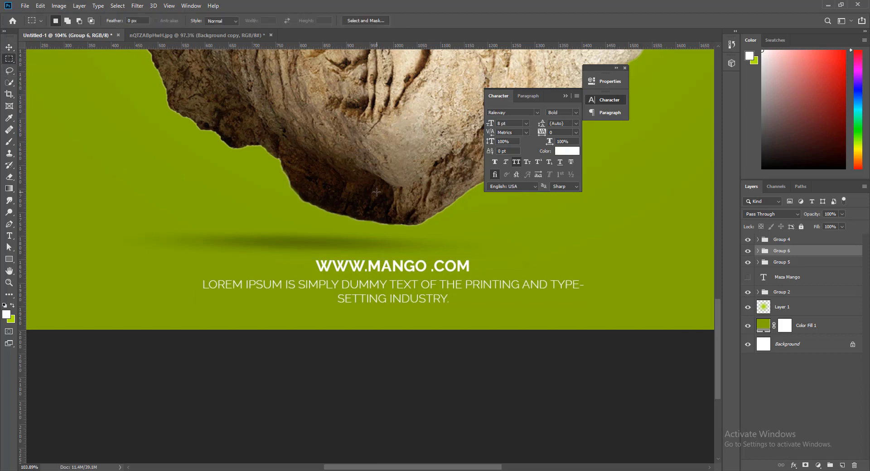
Step: Add a Color Lookup adjustment layer above Group 4 using the 3Strip.look grade
scroll(351, 250, down, 5)
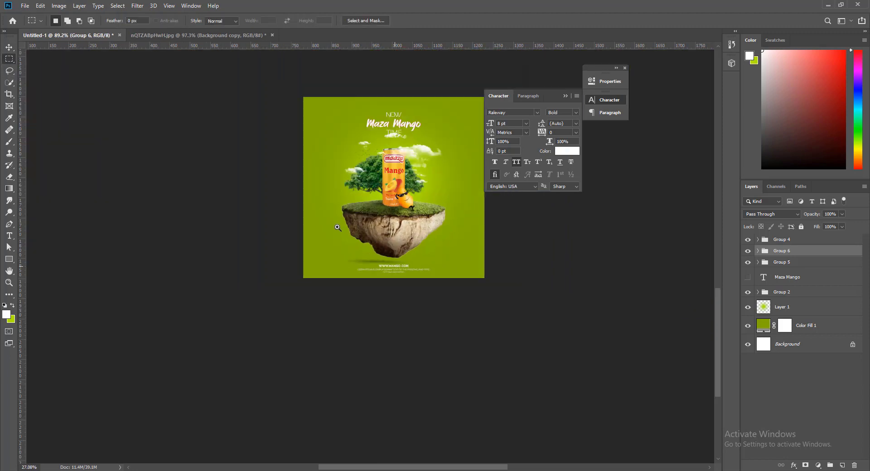
scroll(352, 250, up, 2)
scroll(335, 238, up, 2)
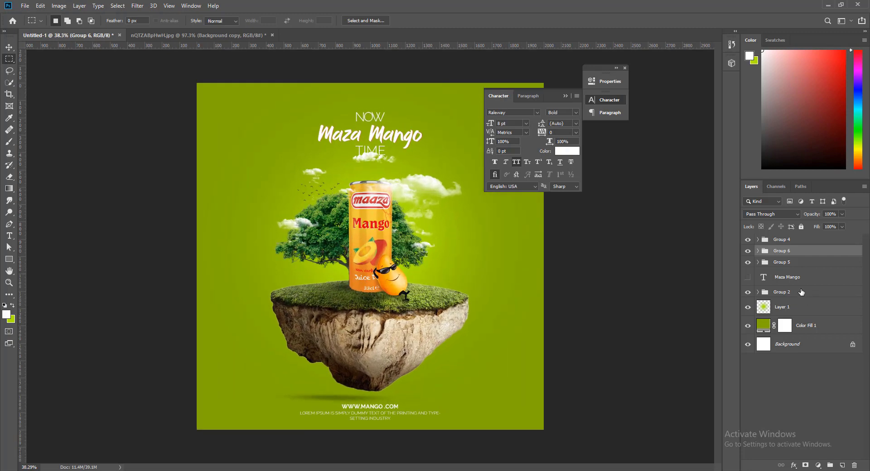
click(789, 243)
click(818, 465)
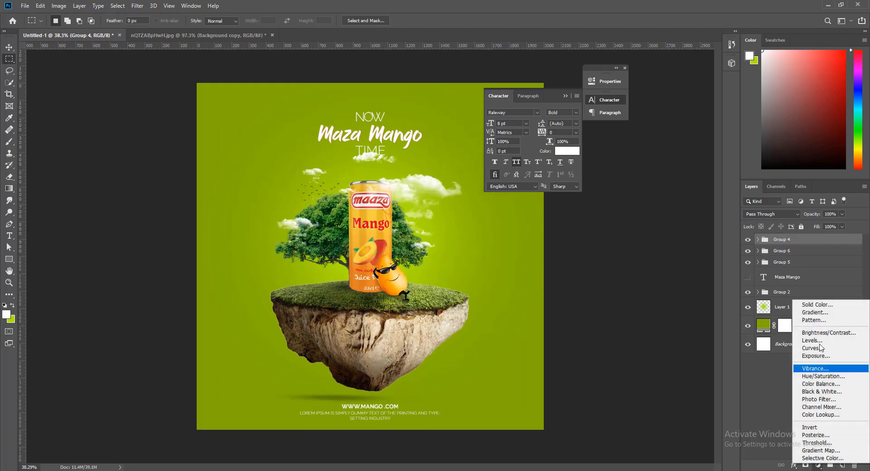
click(820, 415)
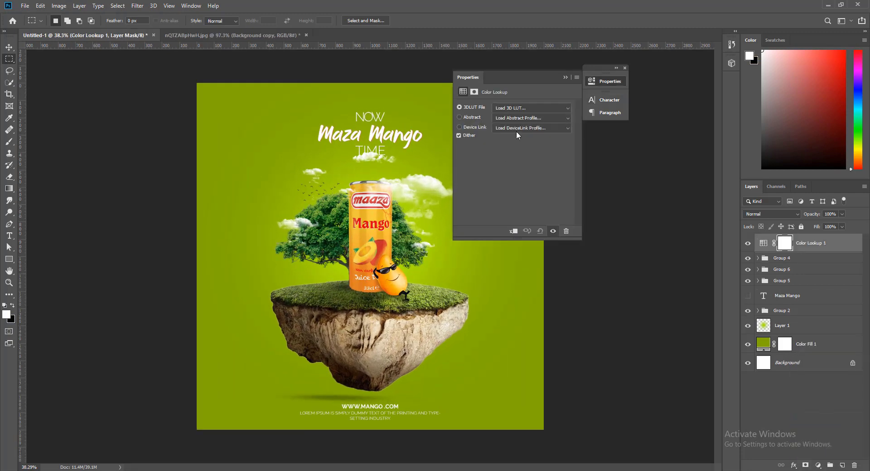
click(520, 107)
scroll(517, 150, up, 2)
click(516, 150)
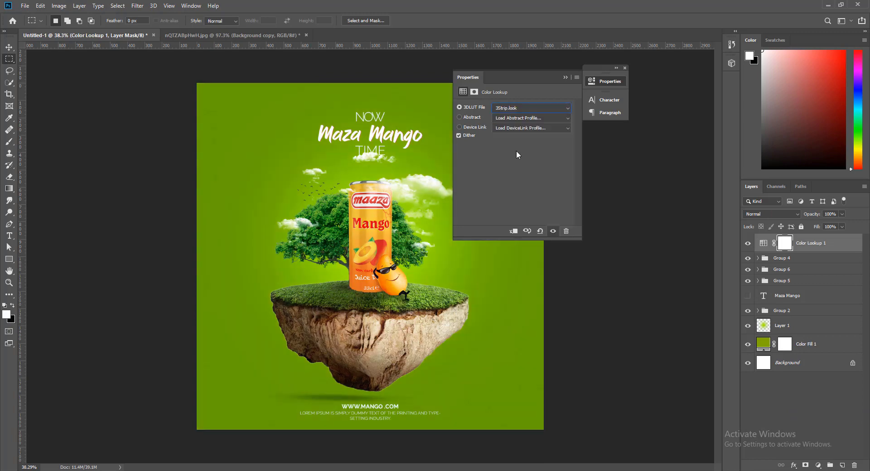
Step: Compare the grade on and off, then lower its opacity to 76%
click(748, 244)
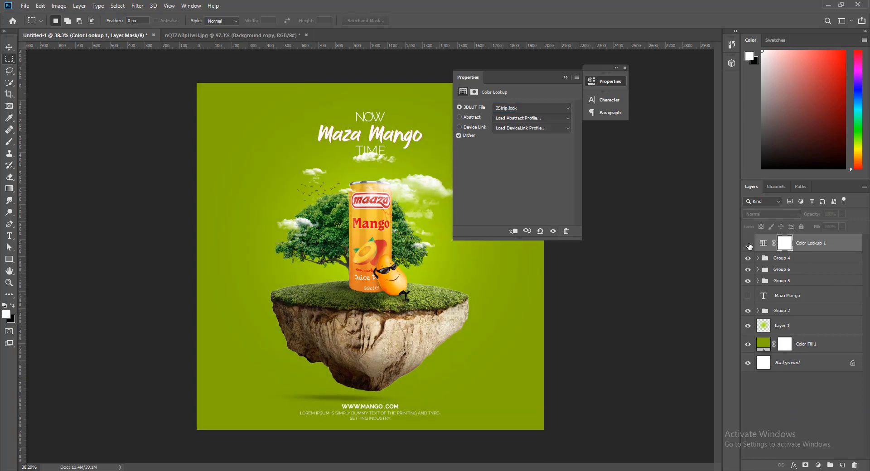
click(748, 244)
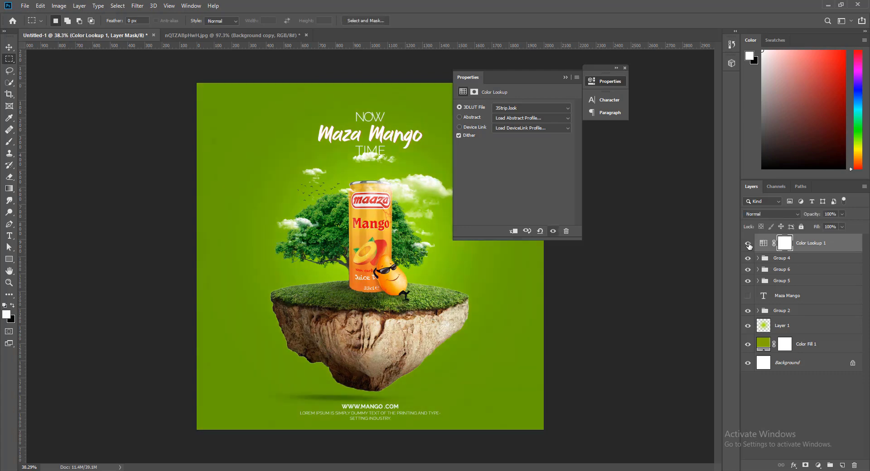
click(842, 215)
click(565, 78)
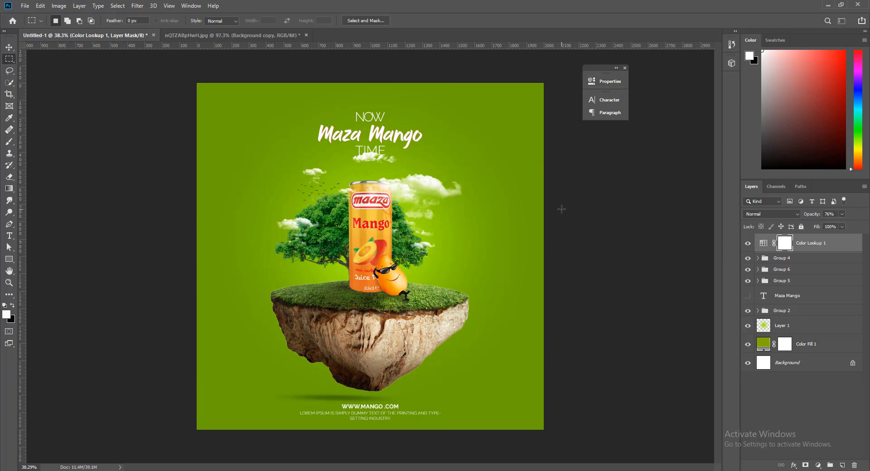
Step: Scale the Group 4 title block up to about 130%
click(776, 263)
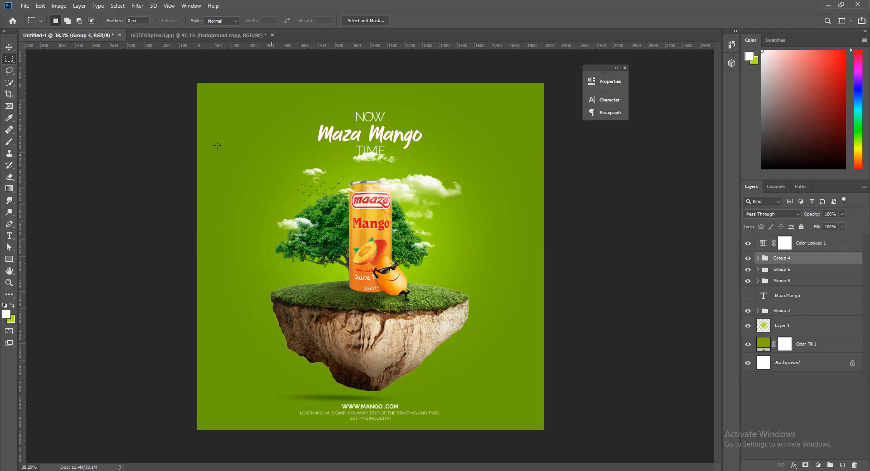
key(v)
drag(425, 141, 458, 131)
drag(395, 135, 379, 130)
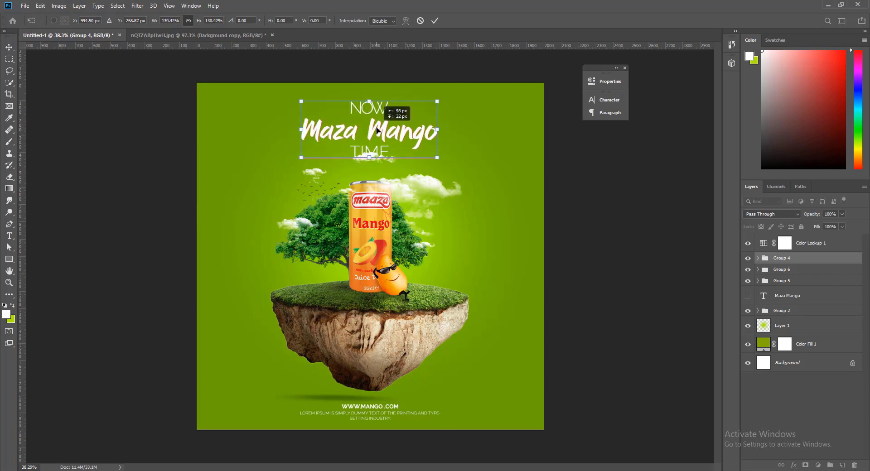
key(ctrl+a)
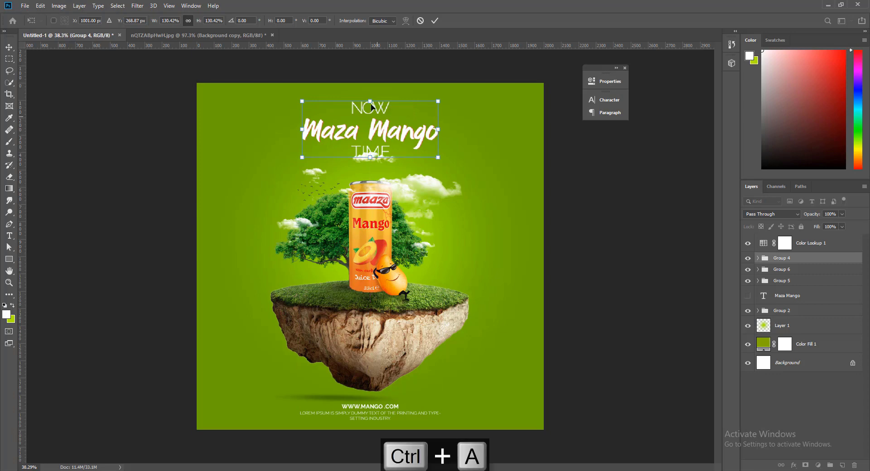
key(Return)
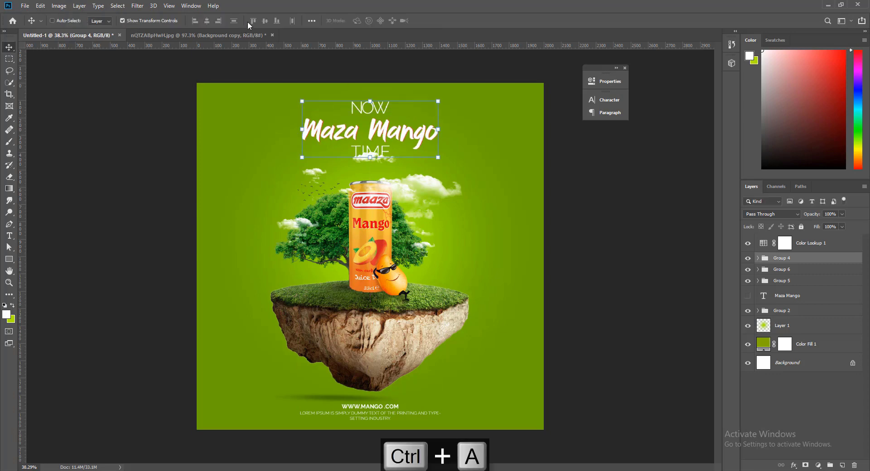
Step: Centre the title group horizontally on the canvas, then check the URL and TIME groups
key(ctrl+a)
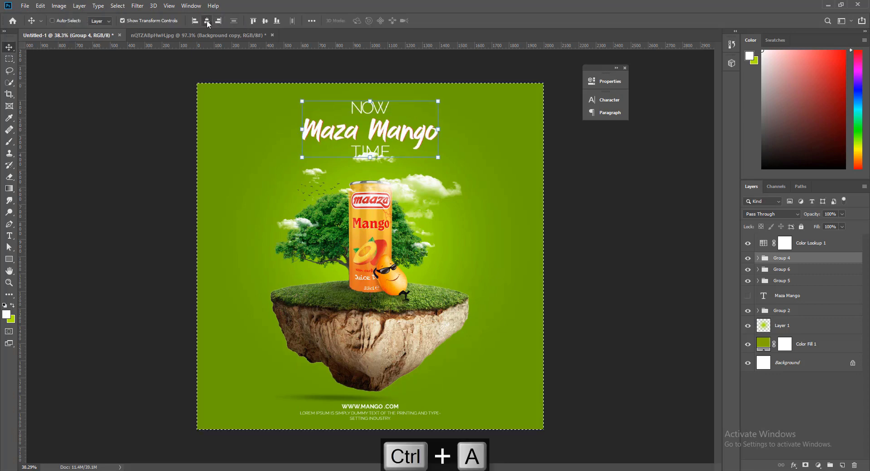
key(ctrl+d)
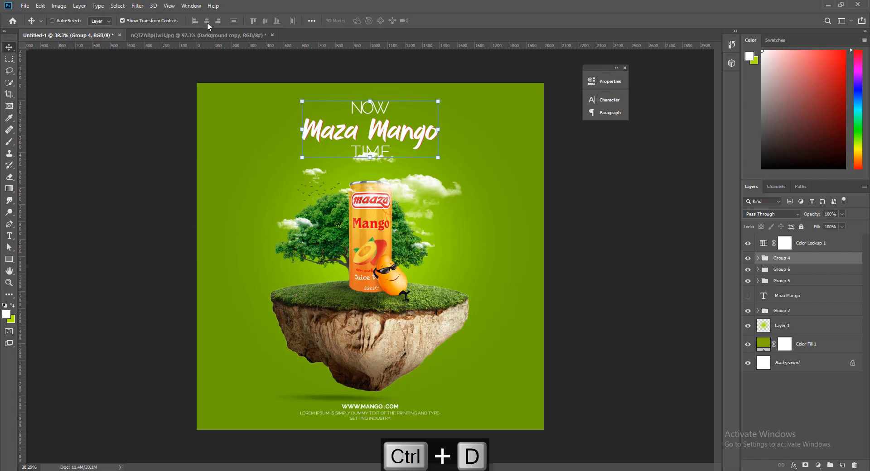
click(209, 23)
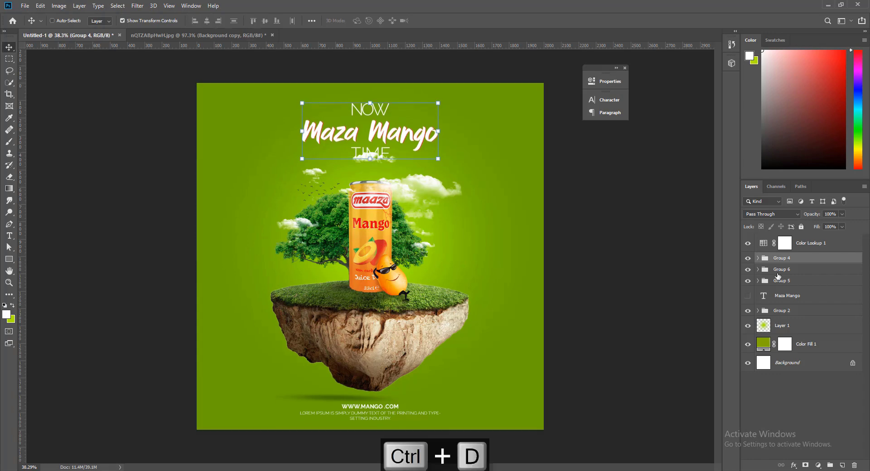
click(778, 271)
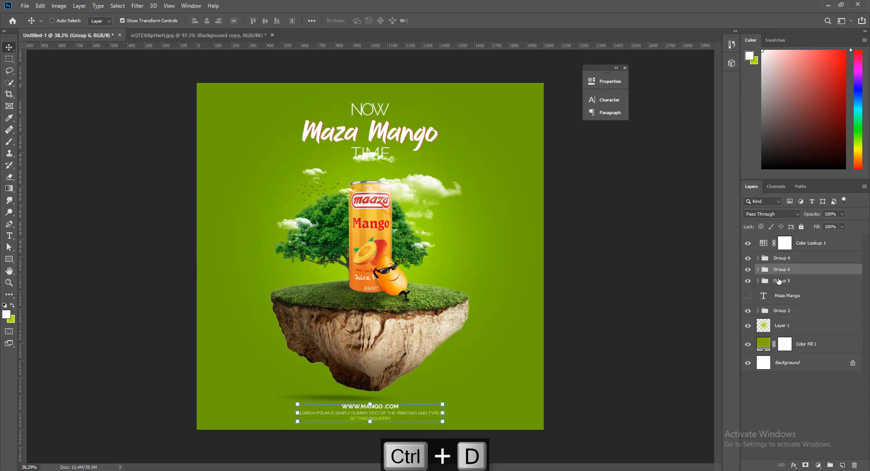
click(778, 281)
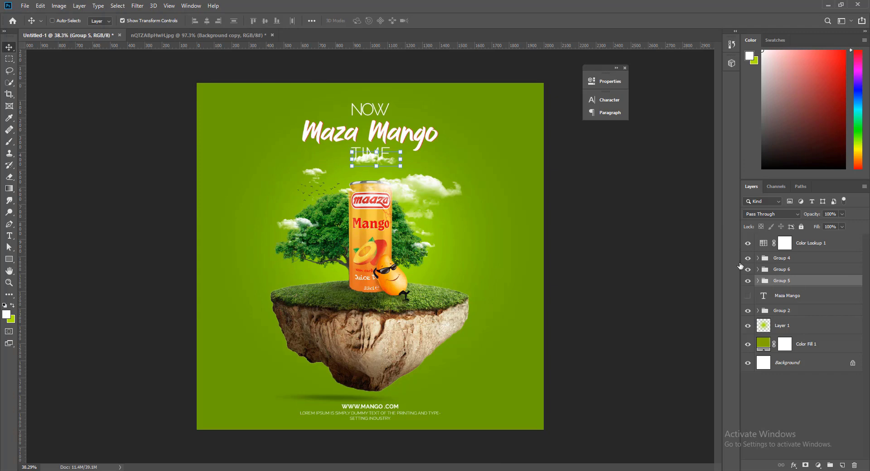
key(m)
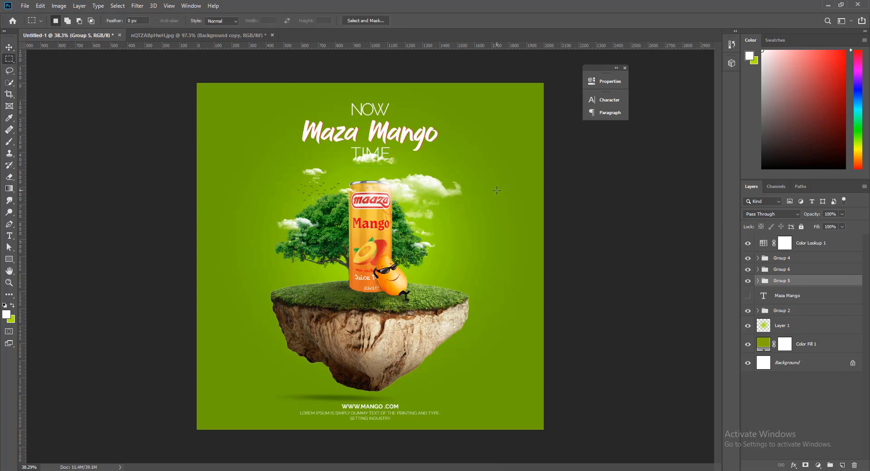
Step: Save a PSD copy named 'mango' into the Bondhan > 6.7.2020 folder
key(ctrl+alt+s)
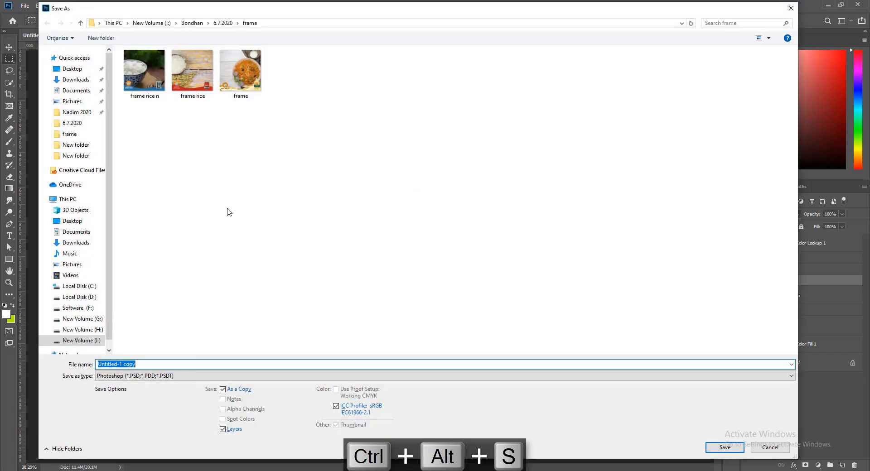
click(193, 23)
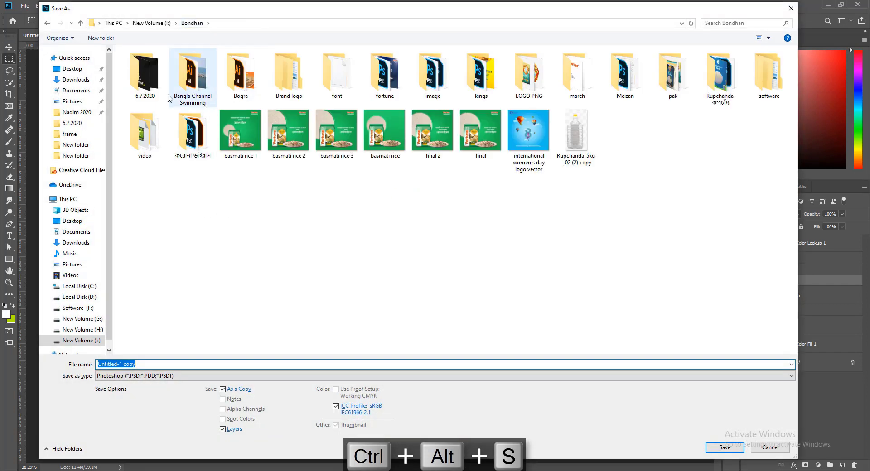
double_click(152, 88)
click(170, 362)
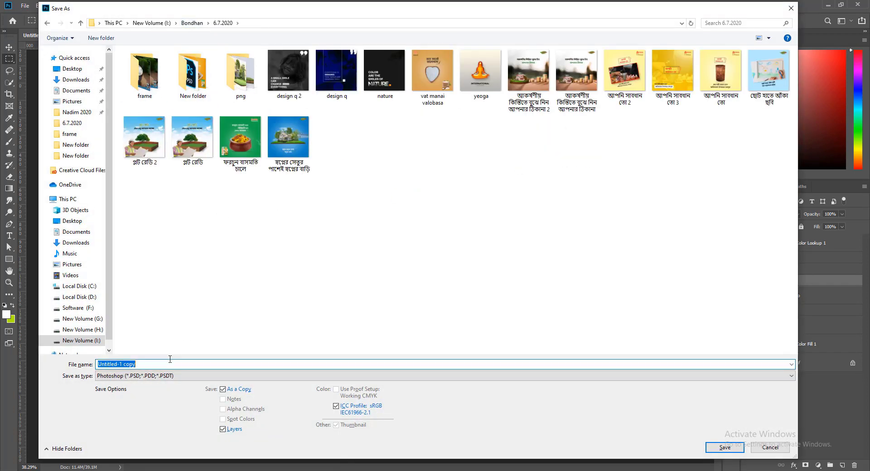
text(mango)
key(Return)
key(Return)
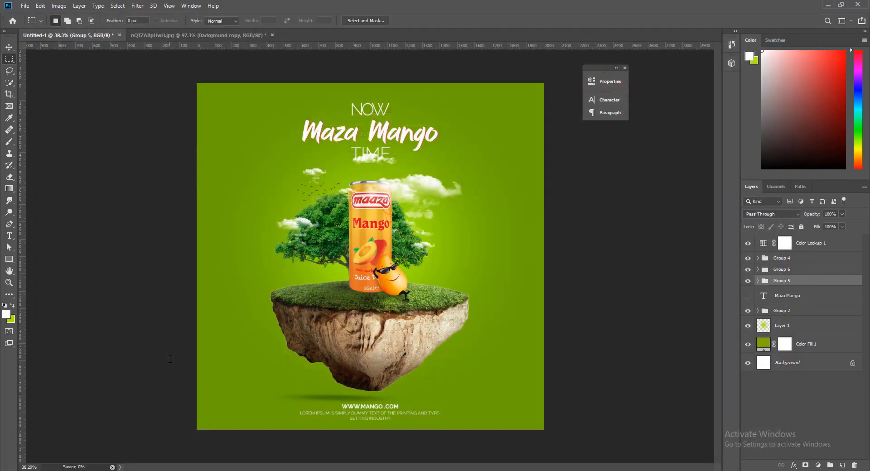
key(ctrl+alt+s)
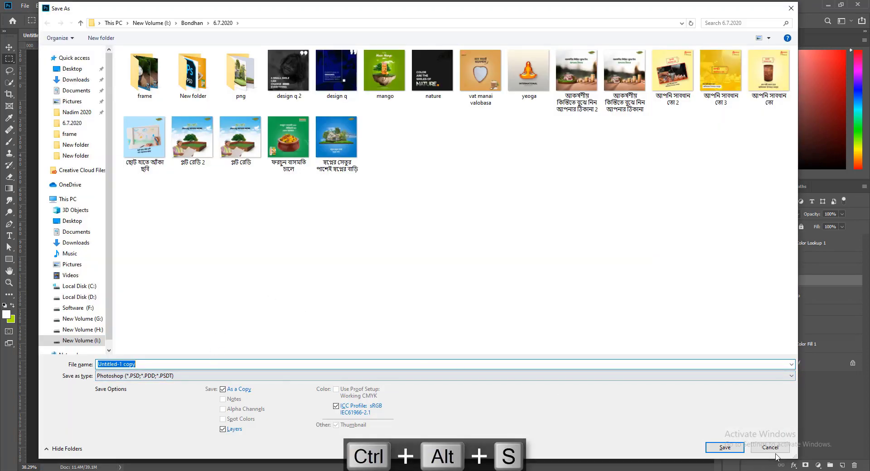
click(771, 448)
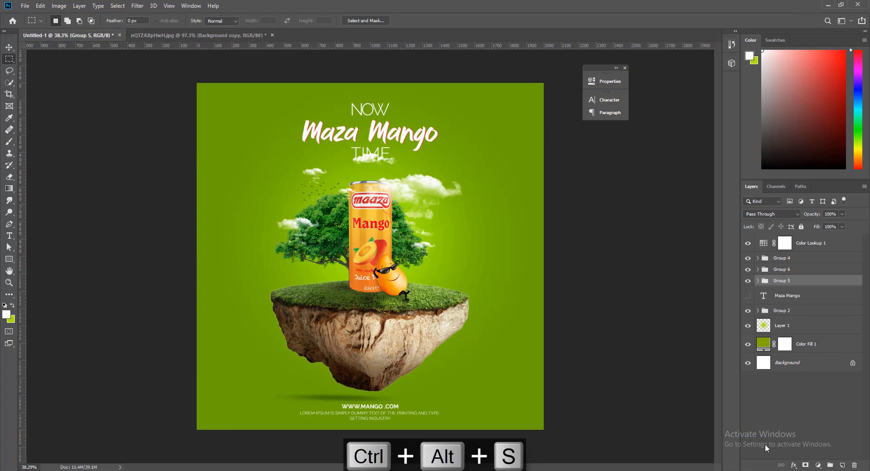
Step: Browse the frame and New folder subfolders, ending back in 6.7.2020
key(ctrl+alt+s)
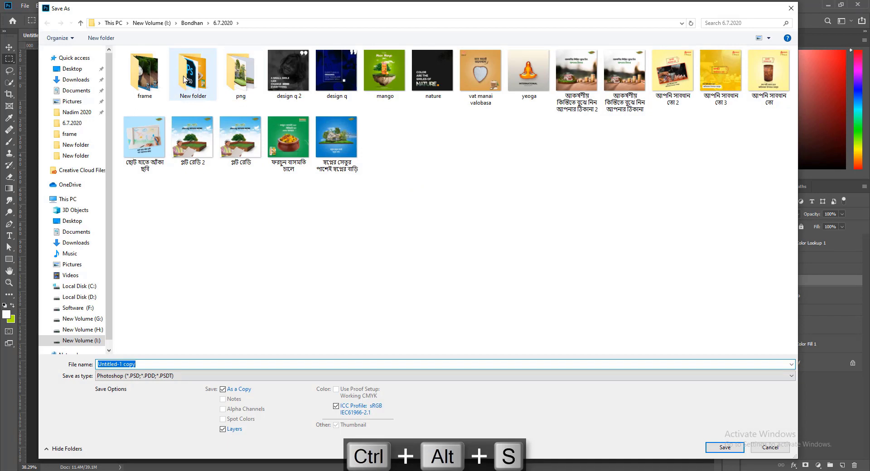
double_click(144, 73)
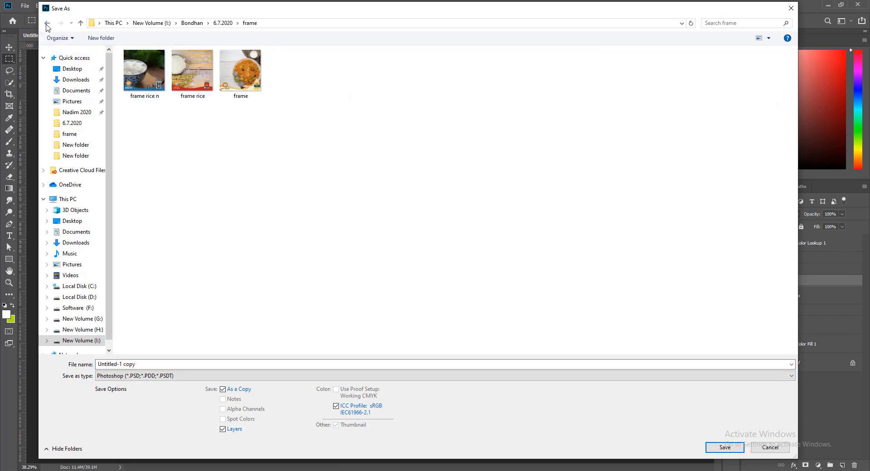
click(47, 24)
double_click(193, 72)
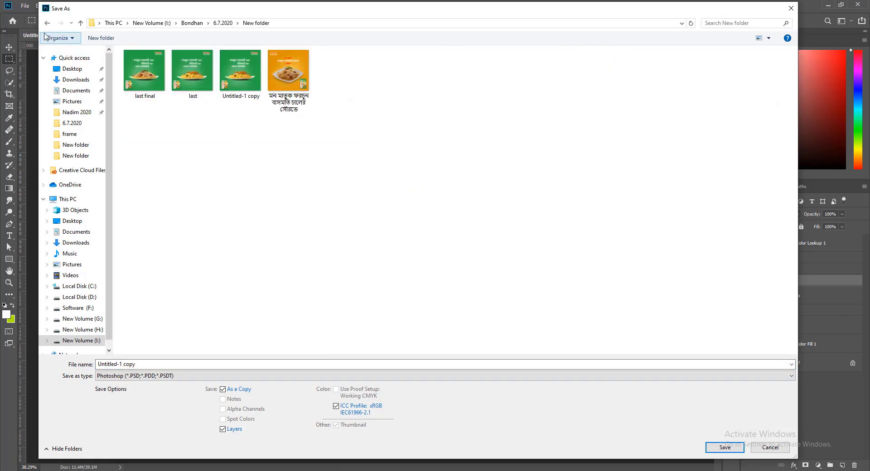
click(47, 23)
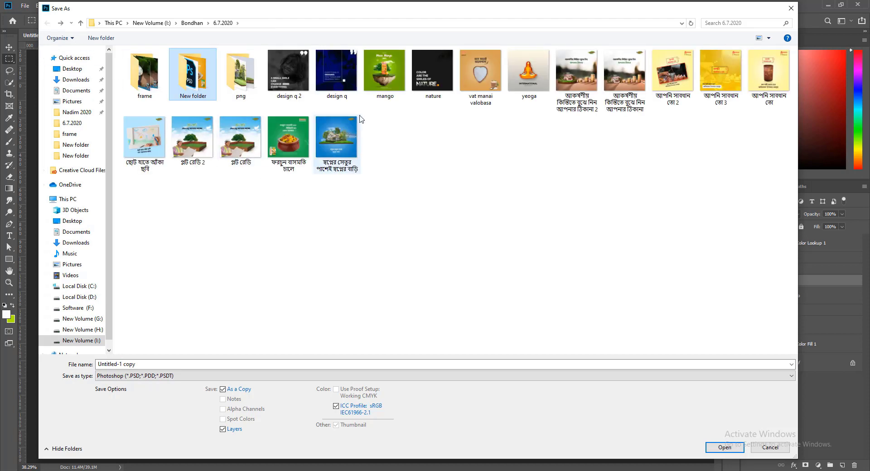
Step: Save a JPEG copy named 'mango' there, accepting the default JPEG options
click(384, 70)
click(199, 376)
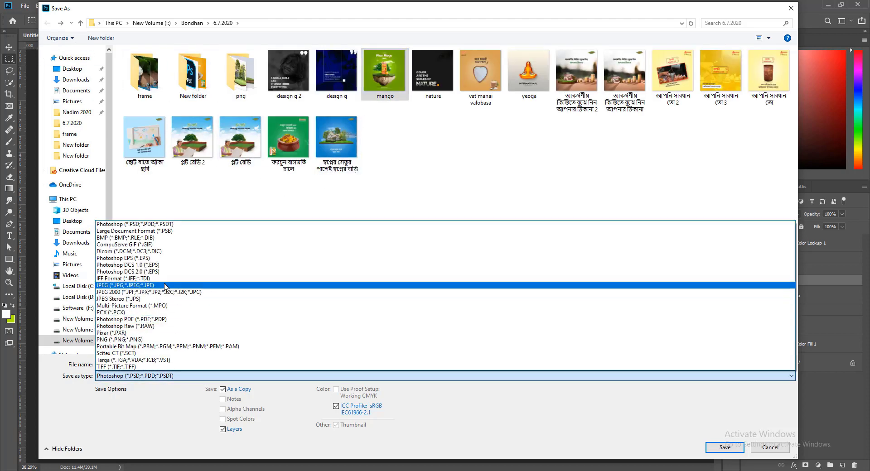
click(136, 286)
click(185, 363)
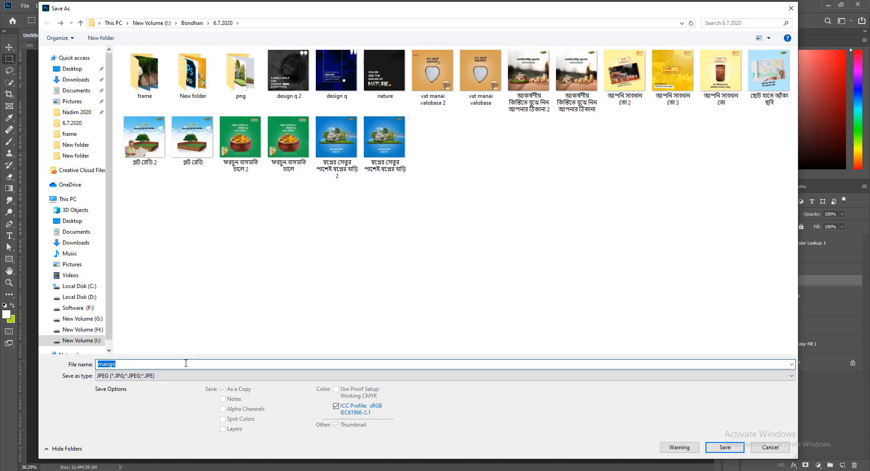
click(726, 448)
click(579, 53)
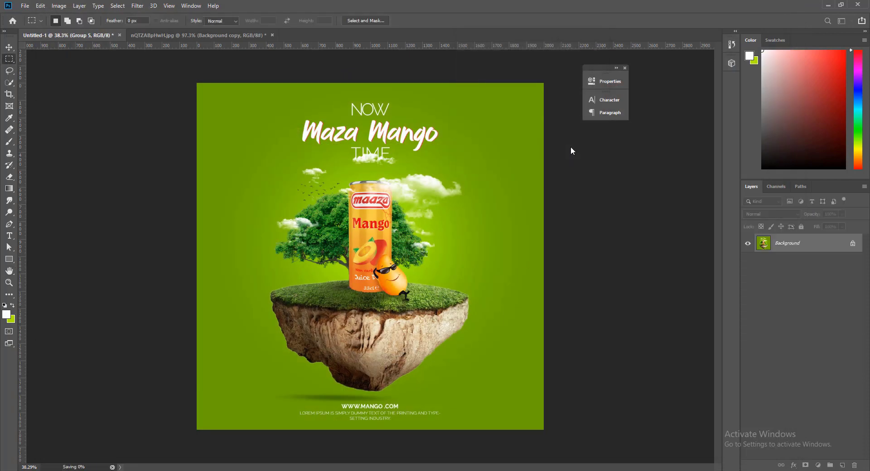